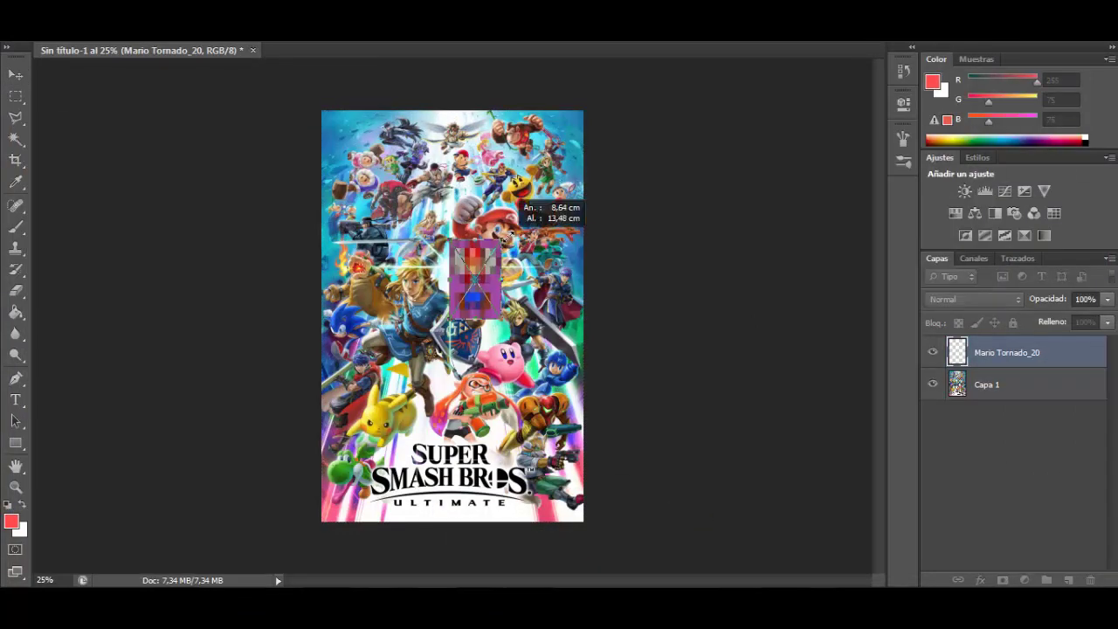
Enlarge the Mario Tornado_20 sprite and position it over Mario in the poster.
drag(505, 238, 554, 206)
drag(495, 287, 492, 286)
key(Return)
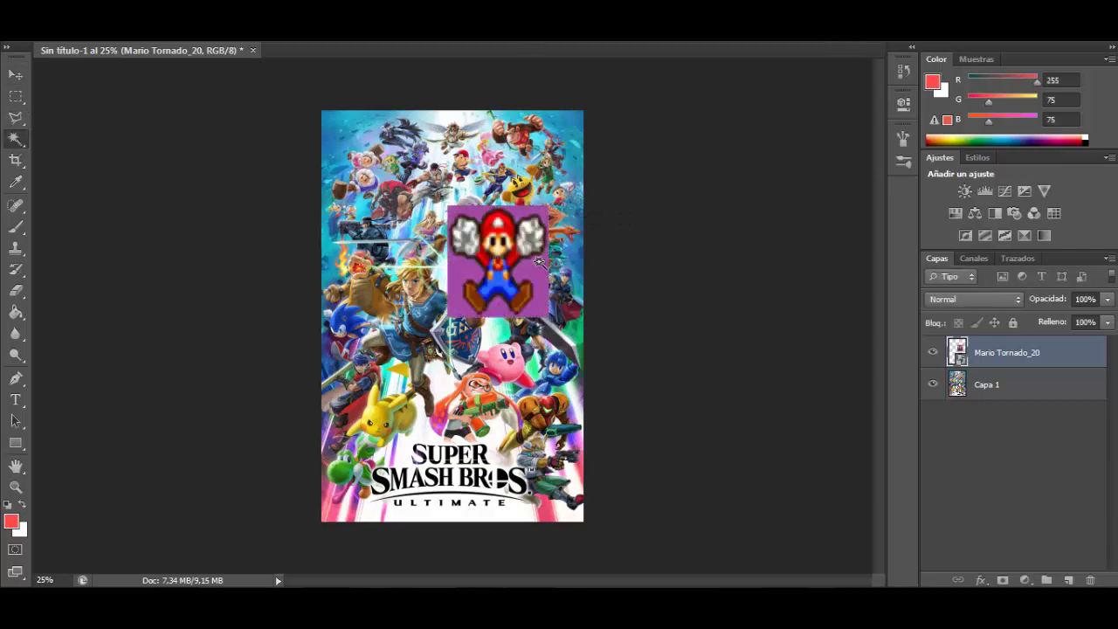
Rasterize the Mario Tornado_20 smart object and delete the purple background around the sprite.
key(Delete)
click(514, 231)
click(16, 291)
click(524, 239)
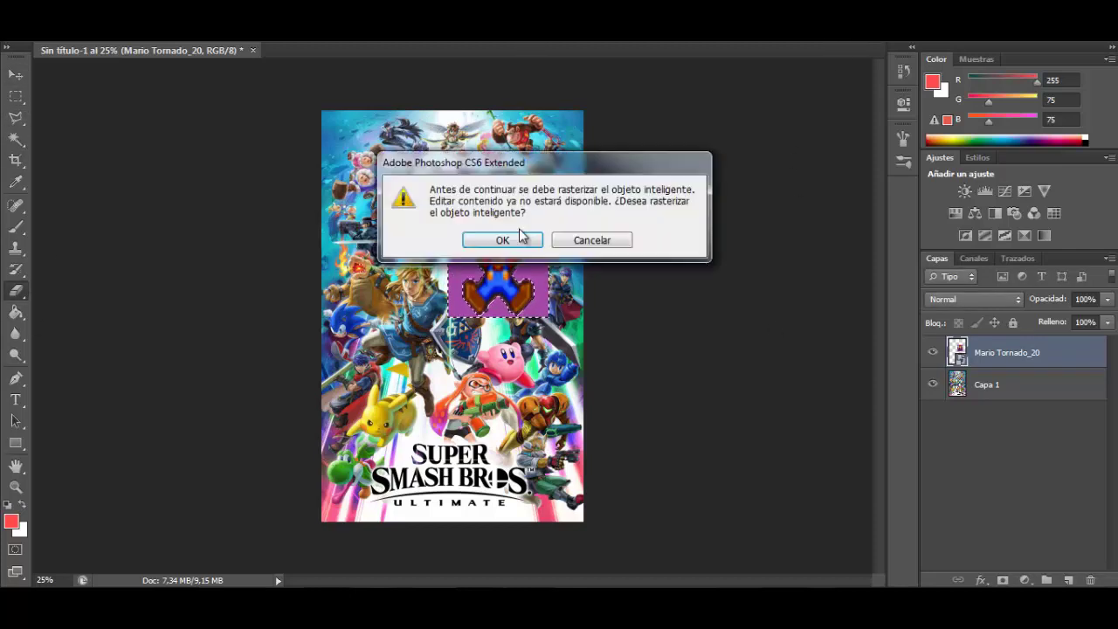
click(521, 239)
key(Delete)
Place the Link_EspadaVoladora_9 sprite from the 03 Link folder into the poster.
click(50, 9)
click(97, 268)
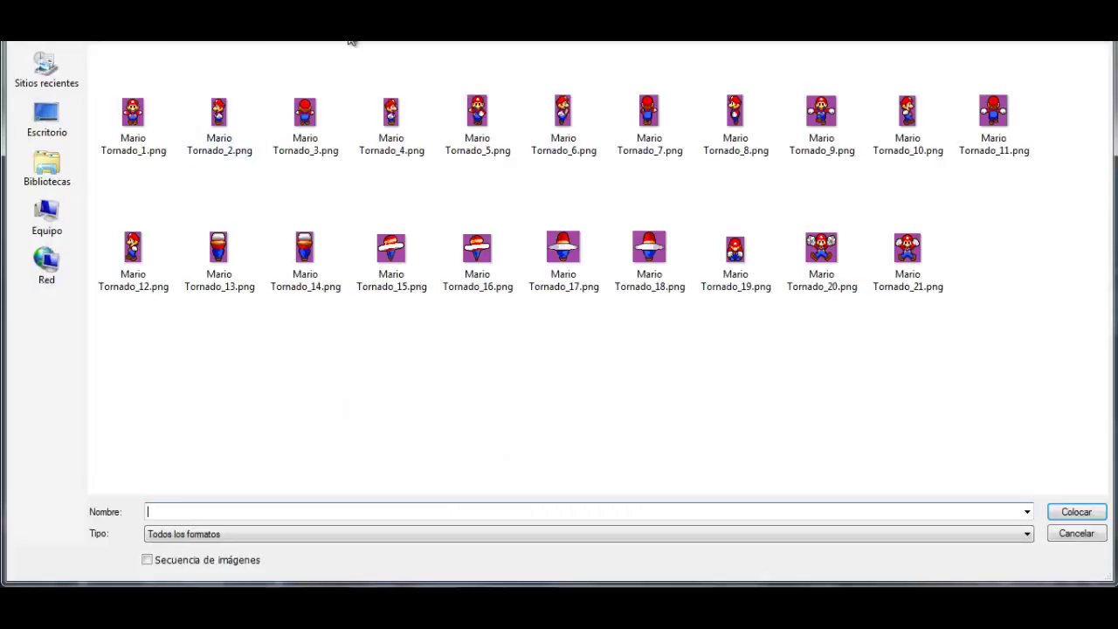
click(349, 31)
click(352, 32)
double_click(128, 105)
double_click(226, 179)
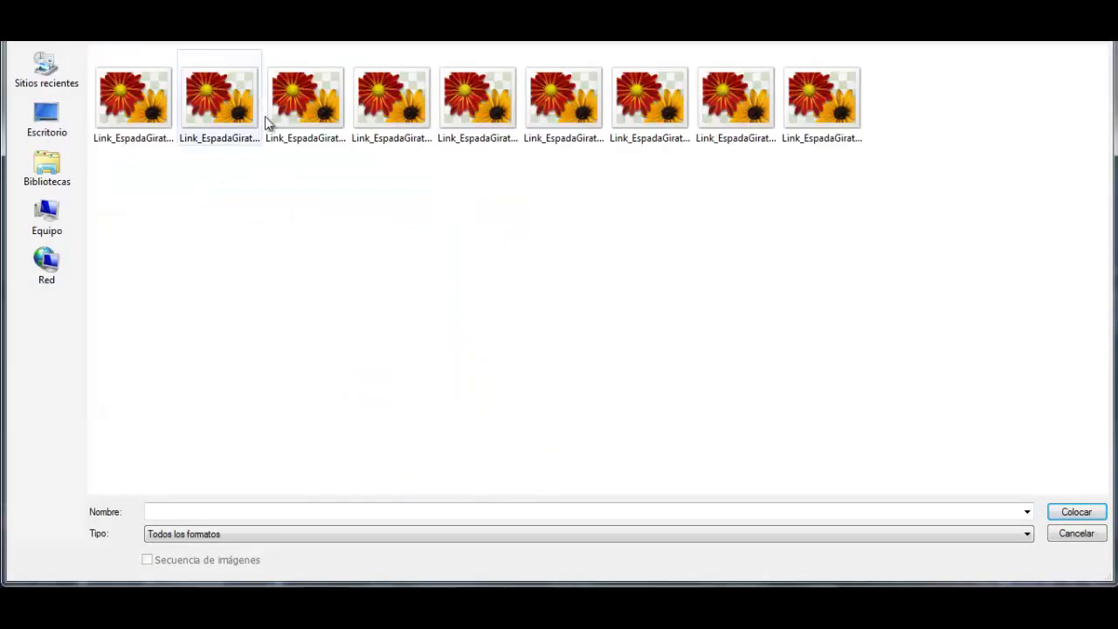
click(349, 32)
double_click(140, 194)
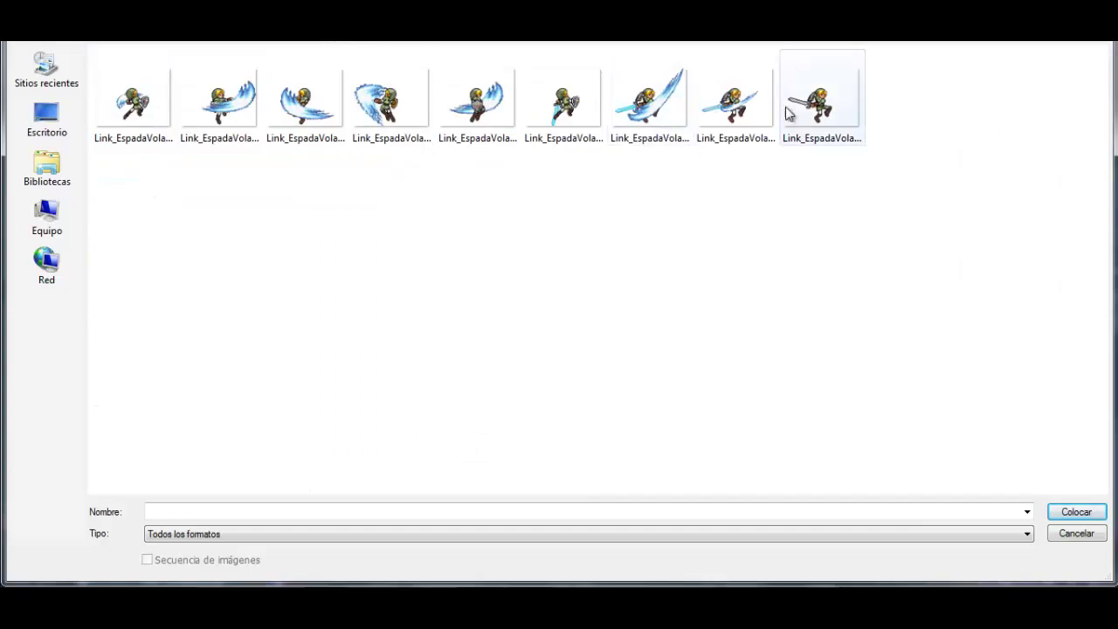
double_click(788, 113)
Mirror and enlarge the Link sprite and position it over Link in the poster.
drag(443, 307, 726, 66)
drag(584, 254, 393, 343)
key(Return)
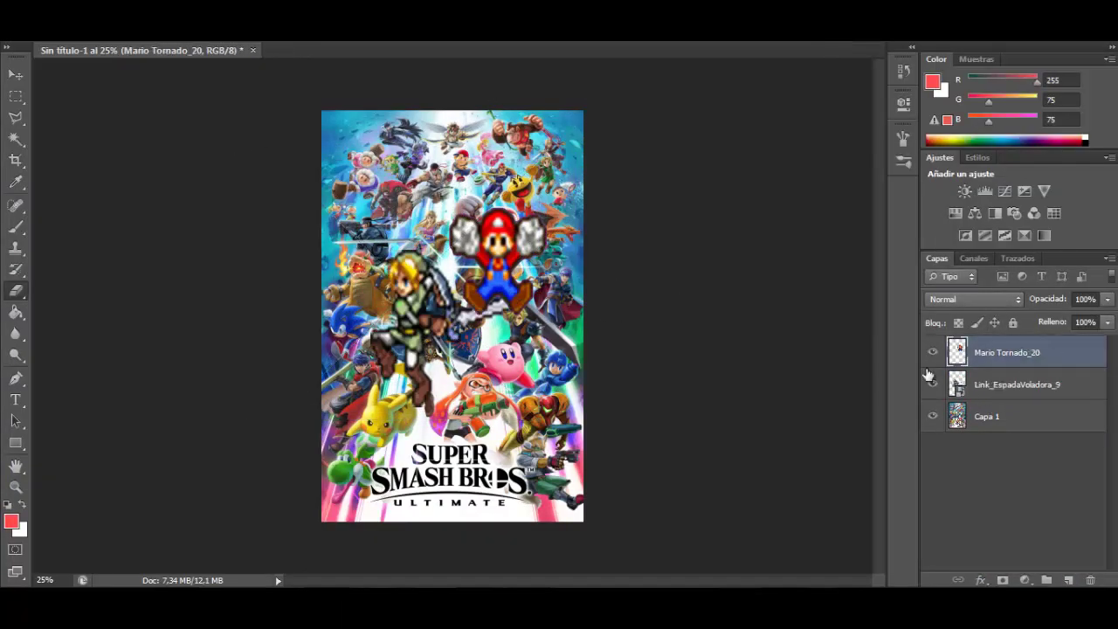
Rasterize the Link_EspadaVoladora_9 layer and shift the sprite slightly to the right.
click(1004, 384)
click(16, 75)
click(15, 290)
click(427, 314)
click(488, 242)
click(16, 75)
drag(428, 353, 439, 353)
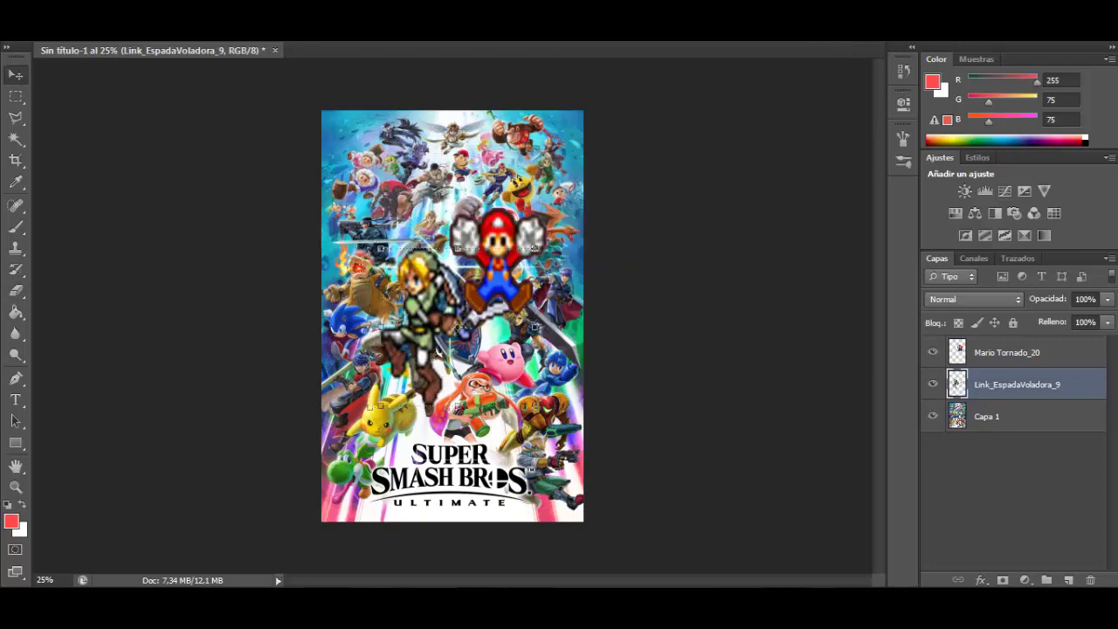
click(45, 12)
click(102, 218)
click(332, 33)
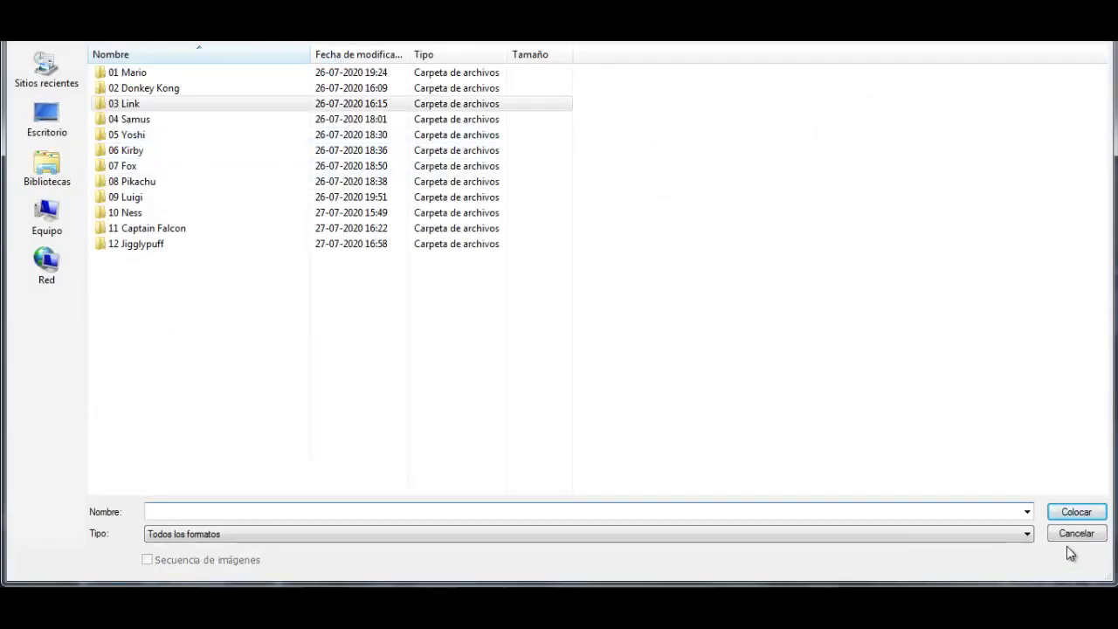
click(1076, 533)
Place Fox Pistola_01.png from the 07 Fox folder into the poster.
click(46, 12)
click(102, 269)
click(337, 35)
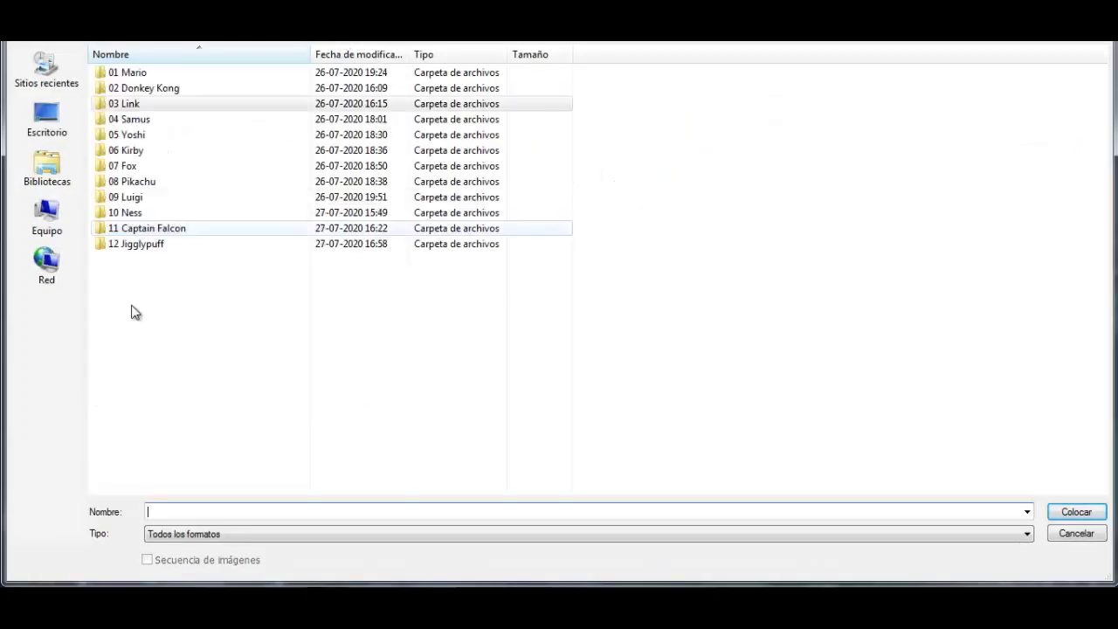
double_click(117, 166)
double_click(131, 134)
click(232, 110)
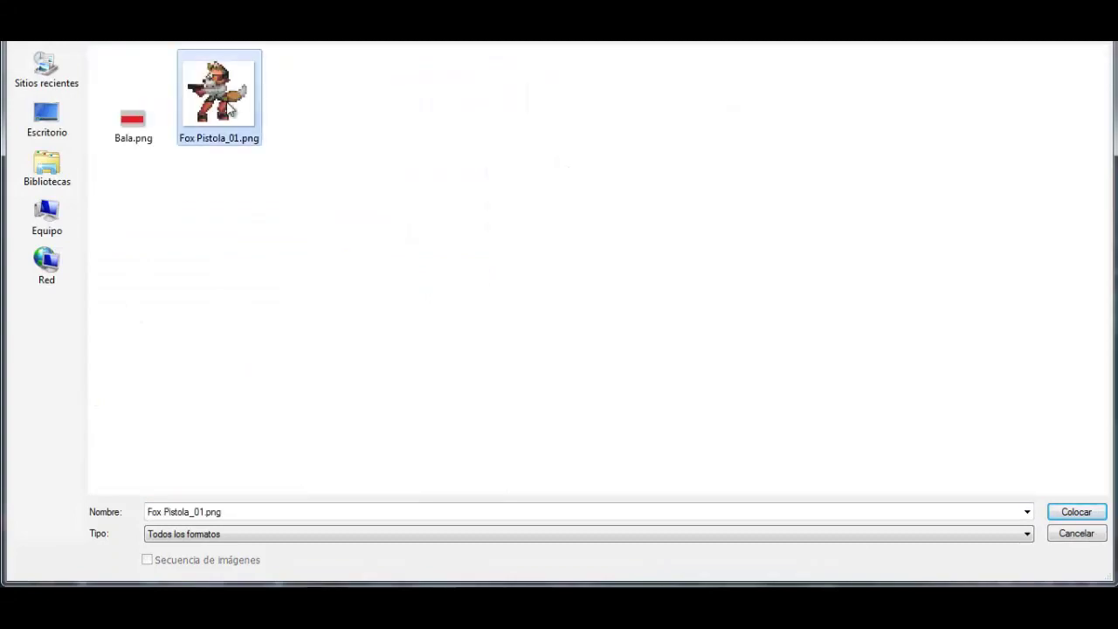
double_click(232, 109)
Mirror and scale the Fox sprite and position it over Fox in the poster's lower right corner.
drag(458, 321, 305, 461)
drag(396, 456, 471, 472)
drag(521, 327, 440, 433)
drag(419, 445, 498, 434)
click(788, 31)
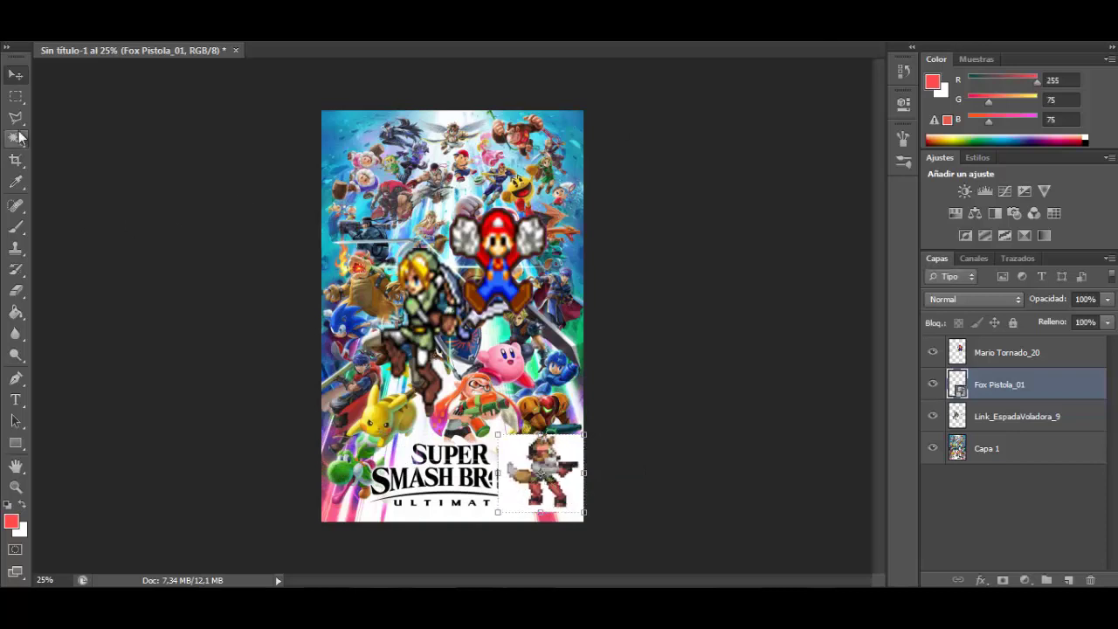
Rasterize the Fox Pistola_01 smart object and remove its white background.
click(331, 392)
click(482, 237)
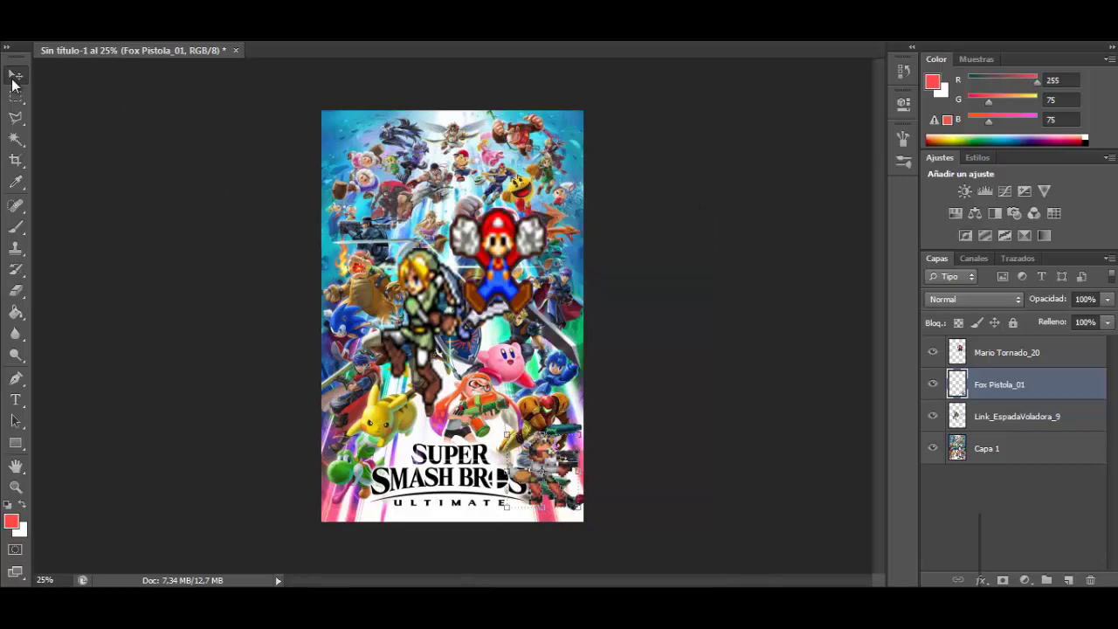
Place the Disparo_02 sprite from the Poses de Disparo folder in 04 Samus into the poster.
click(49, 9)
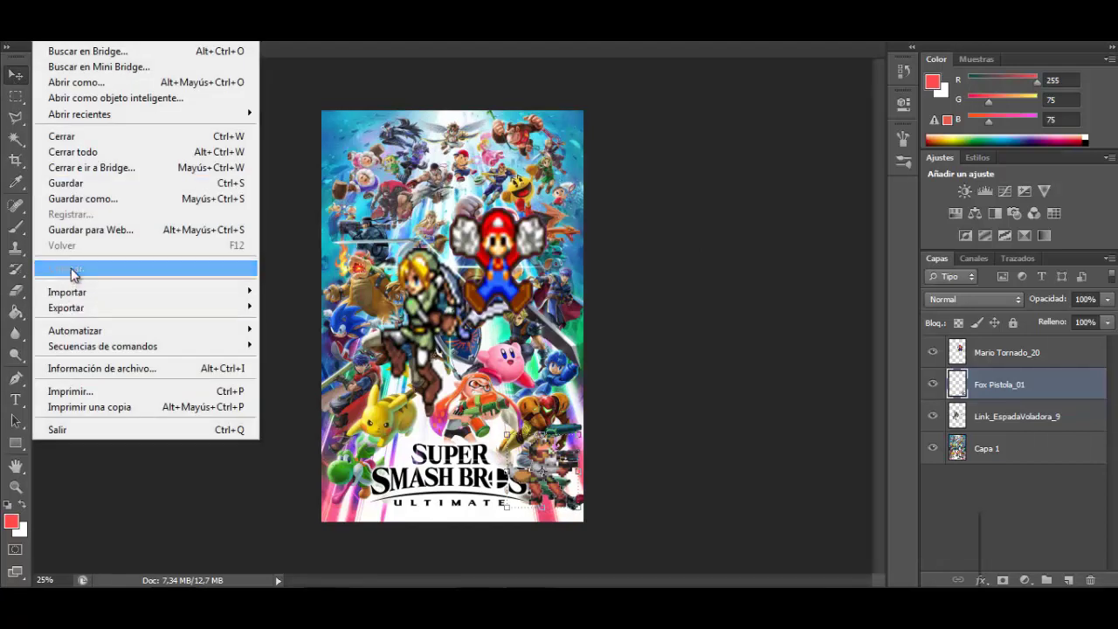
click(73, 268)
click(352, 33)
click(136, 116)
double_click(136, 120)
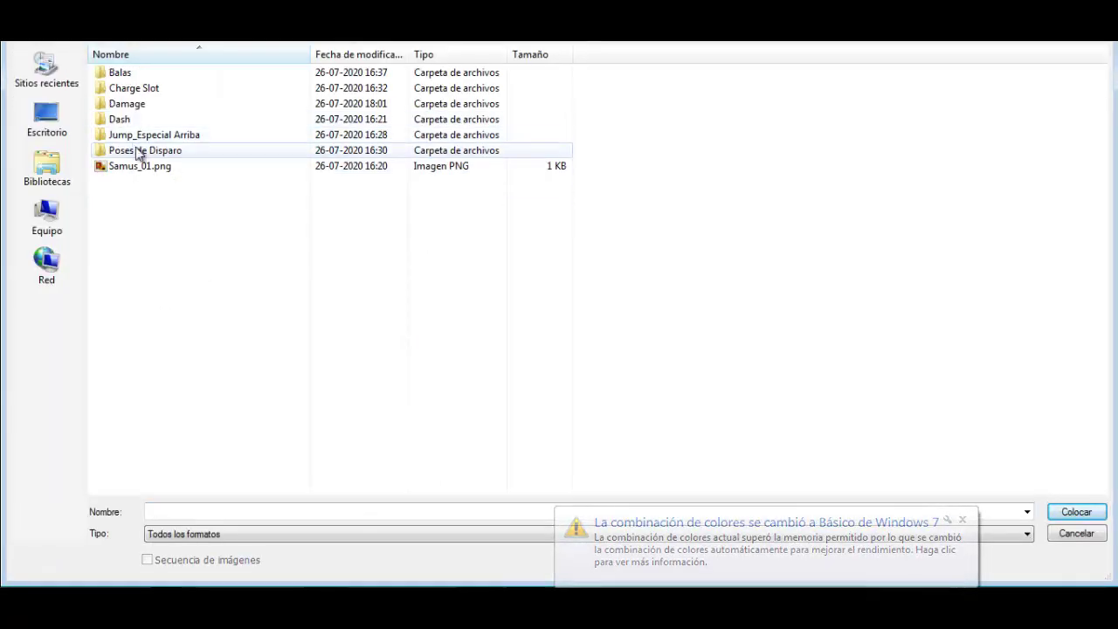
double_click(142, 150)
double_click(193, 110)
Scale the Samus sprite and position it over Samus near the poster's lower right corner.
drag(549, 181, 547, 183)
drag(532, 199, 564, 385)
click(814, 36)
Select the white background of the Disparo_02 sprite, rasterize the smart object and delete the selection.
click(15, 139)
click(496, 393)
key(Delete)
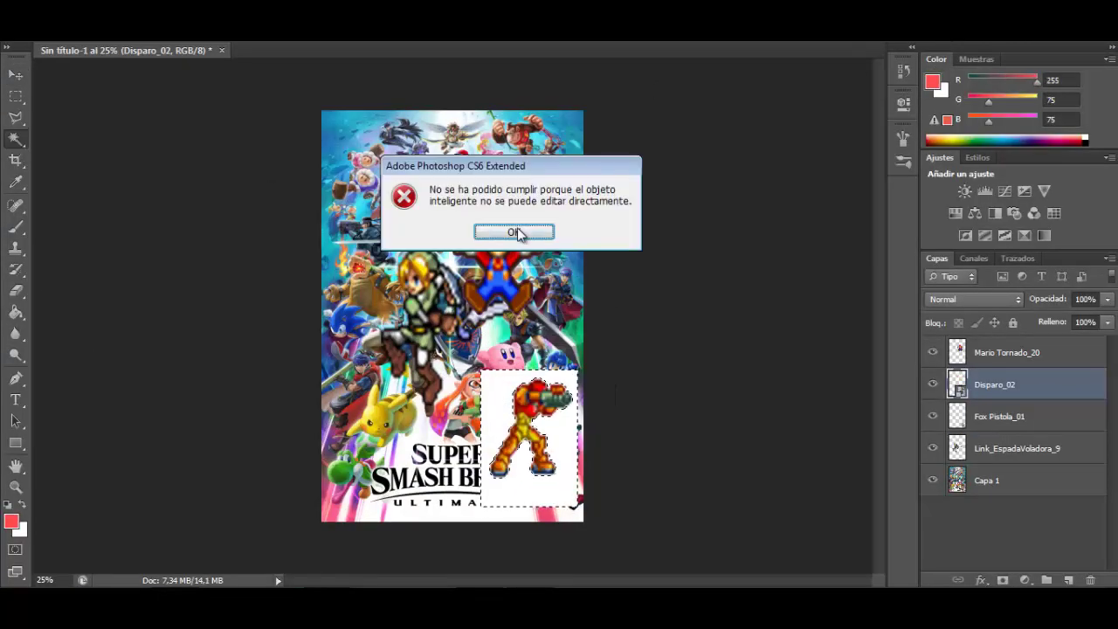
click(518, 234)
click(16, 291)
click(502, 397)
click(491, 241)
key(Delete)
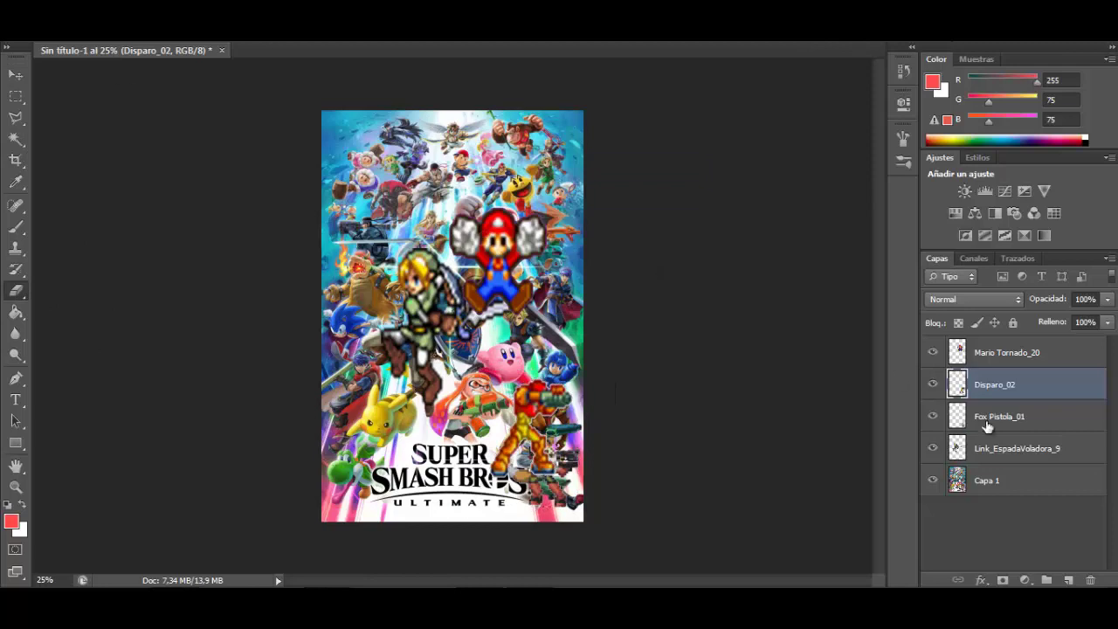
Arrange the Fox Pistola_01 layer above Disparo_02 and shift the Samus sprite slightly down and to the right.
drag(986, 425, 987, 431)
drag(525, 391, 530, 405)
click(631, 401)
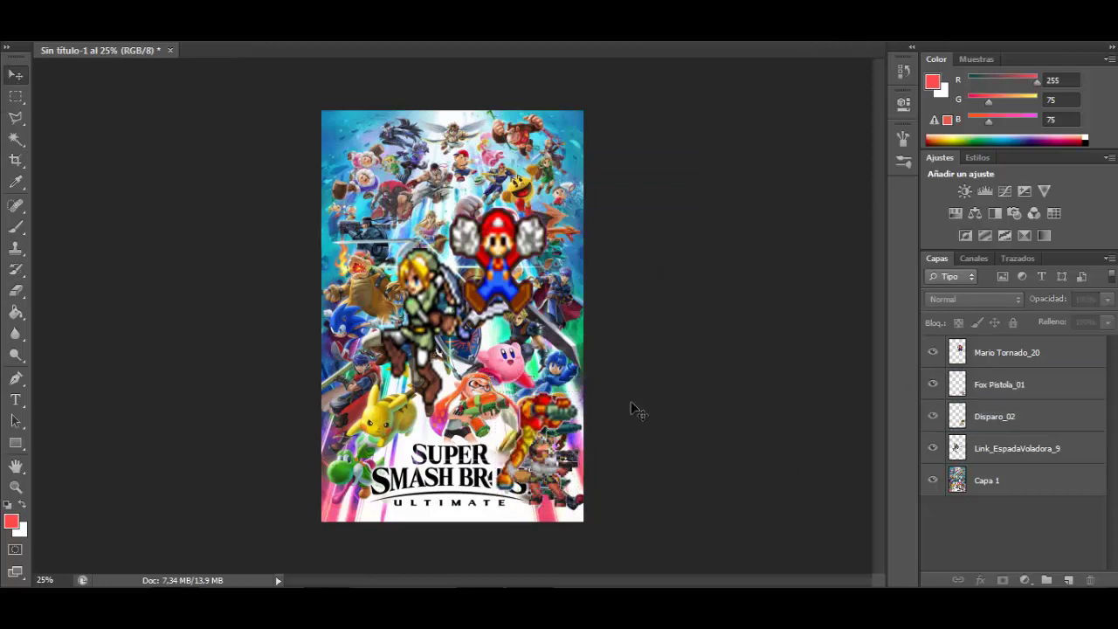
Place the Yoshi Lengua_03 sprite from the 05 Yoshi folder into the poster.
click(45, 9)
click(129, 269)
key(BackSpace)
double_click(137, 140)
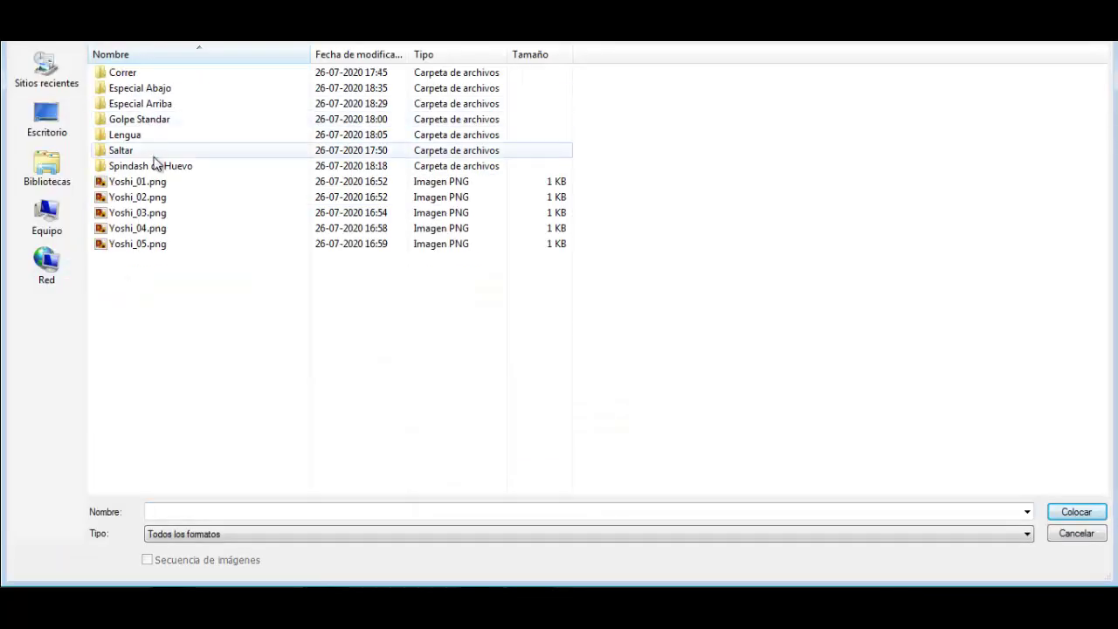
double_click(150, 160)
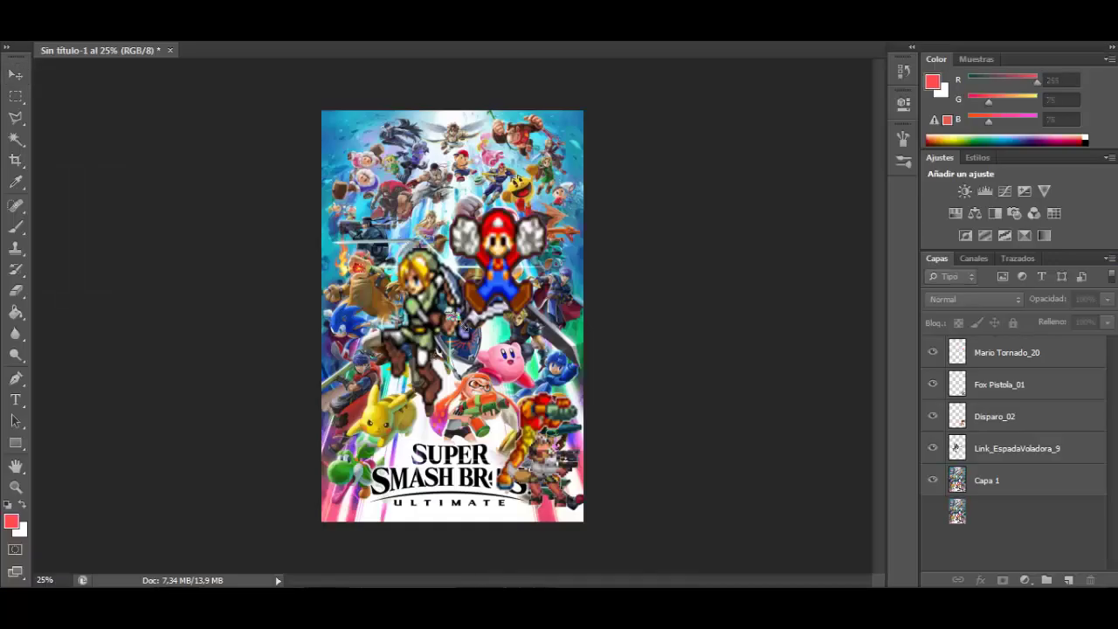
Scale and rotate the Yoshi sprite so it covers Yoshi in the poster's lower left corner.
drag(457, 312, 646, 162)
drag(485, 243, 346, 453)
drag(507, 372, 394, 472)
drag(383, 498, 346, 491)
drag(428, 456, 381, 446)
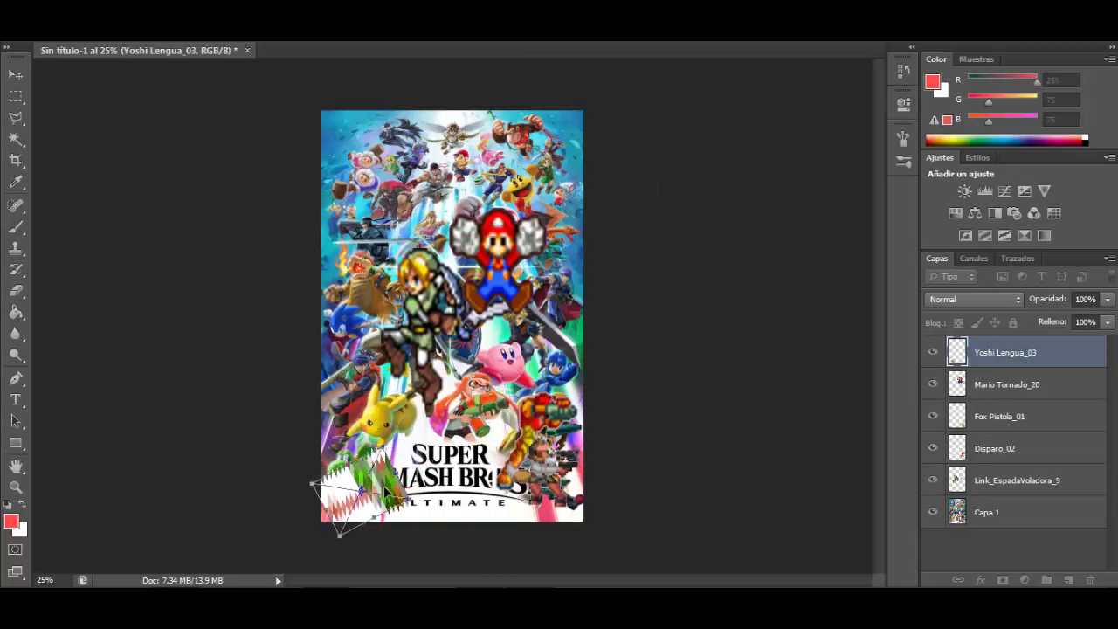
drag(382, 494, 382, 481)
click(717, 28)
Select the white area above Yoshi's tongue and rasterize the Yoshi Lengua_03 smart object.
click(342, 473)
key(Delete)
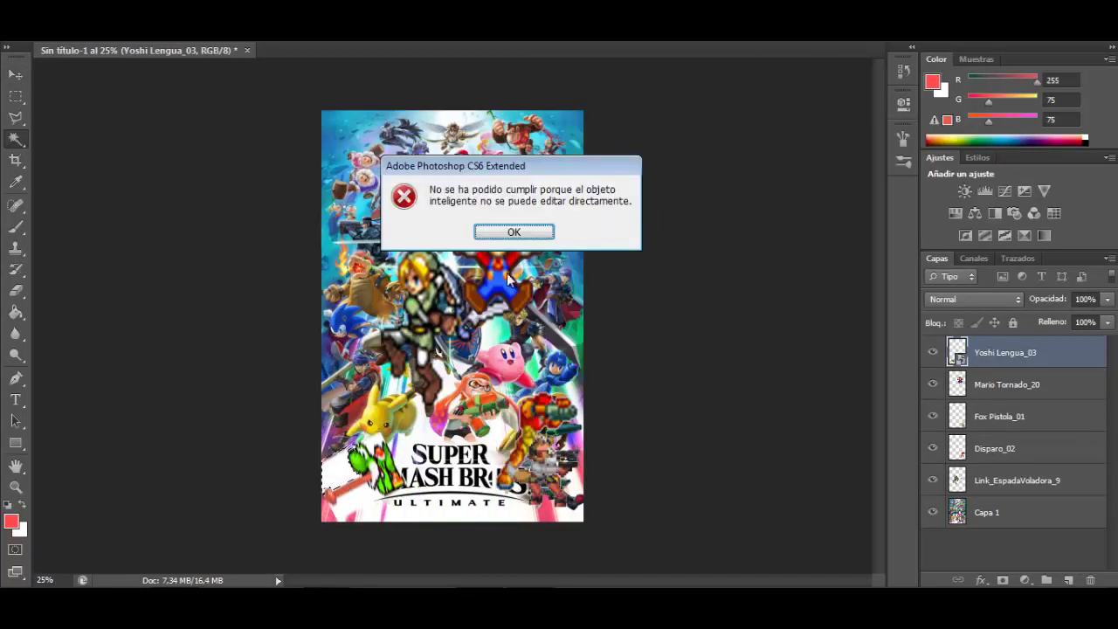
click(513, 231)
click(15, 291)
click(342, 467)
click(502, 241)
Delete the white background around the Yoshi sprite and shift the sprite slightly to the left.
click(16, 488)
drag(352, 499, 420, 500)
key(Delete)
click(16, 139)
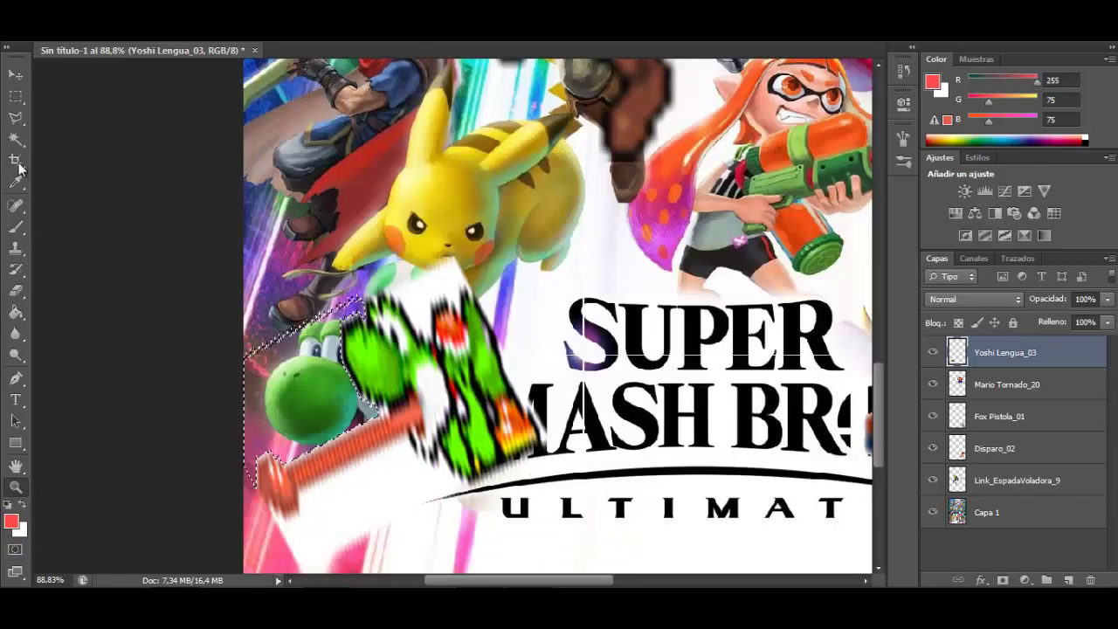
click(367, 482)
key(Delete)
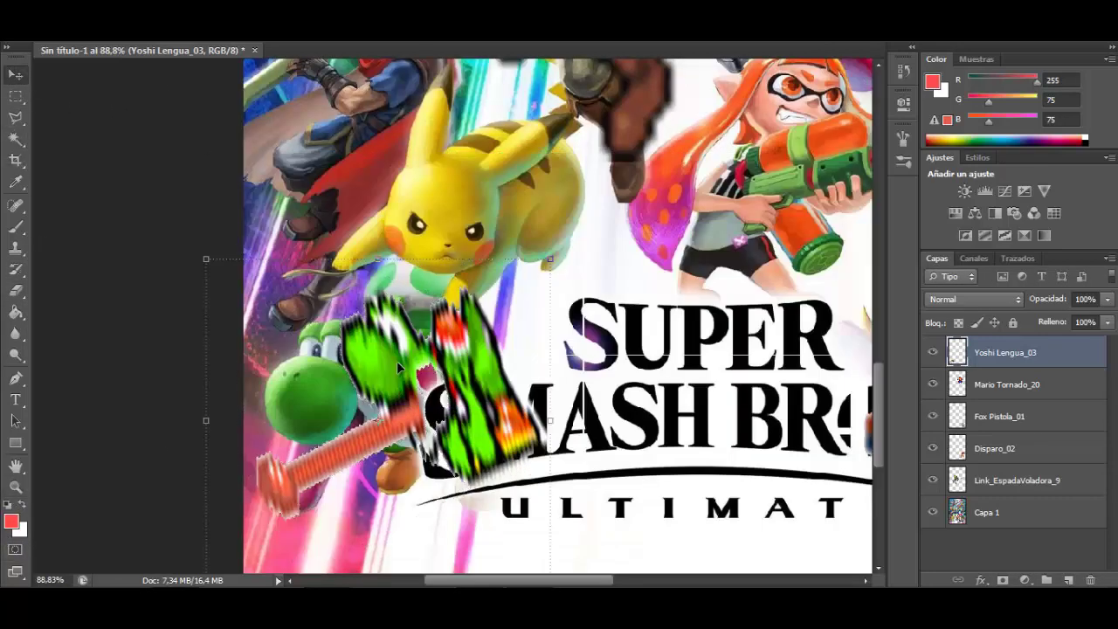
drag(415, 334, 378, 340)
Place the Pikachu_Salto_3 sprite from the Salto folder in 08 Pikachu into the poster.
click(49, 10)
click(87, 278)
click(351, 28)
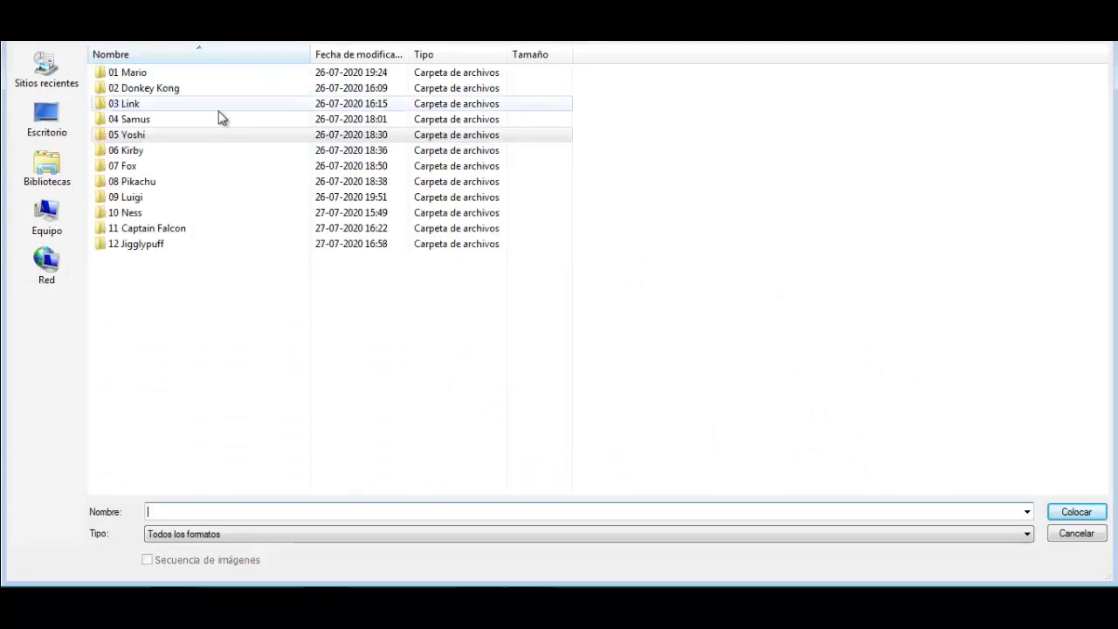
double_click(157, 181)
double_click(140, 72)
key(BackSpace)
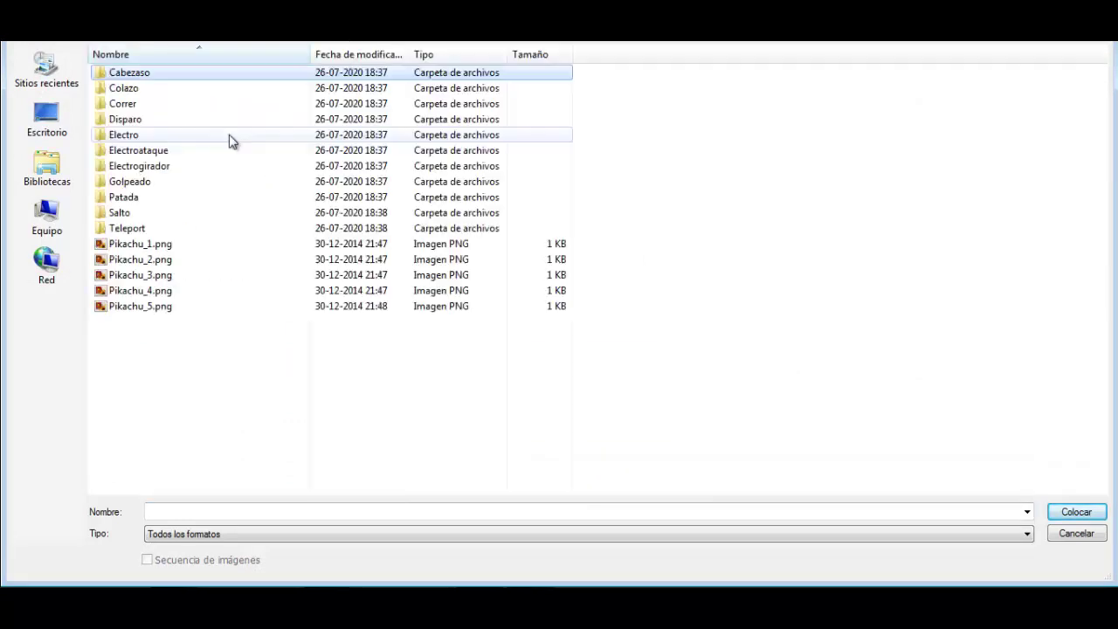
double_click(280, 88)
key(BackSpace)
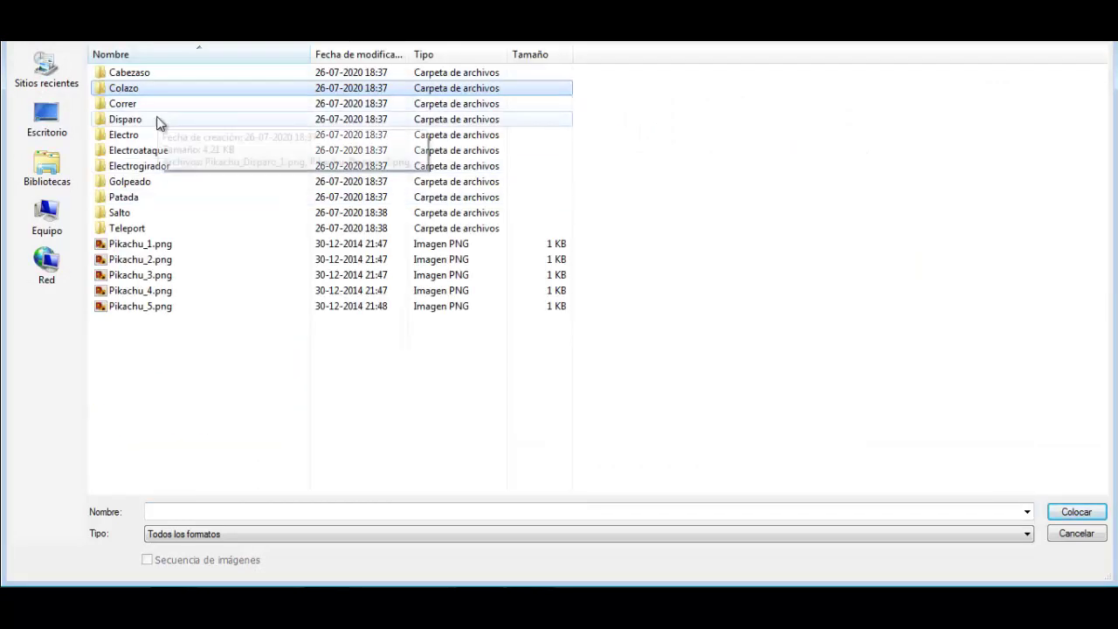
double_click(137, 209)
double_click(306, 111)
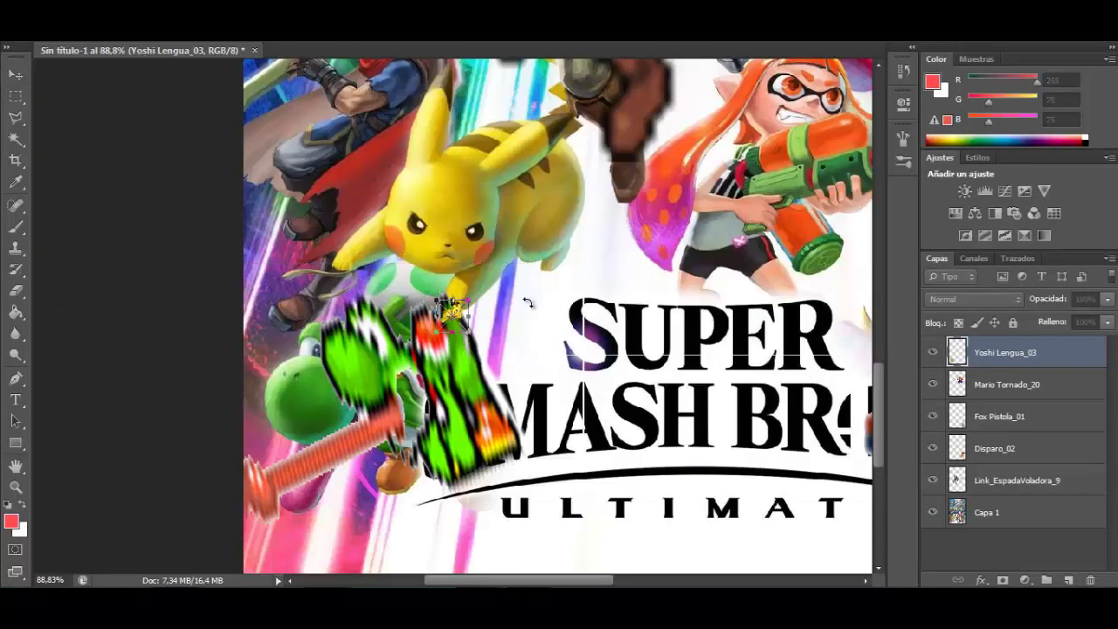
Enlarge and rotate the Pikachu sprite and position it over Pikachu in the poster.
drag(470, 299, 154, 113)
drag(306, 209, 456, 259)
drag(444, 167, 446, 63)
drag(463, 129, 488, 162)
key(Return)
Draw a tall, narrow rectangle filled with pure green (0, 255, 0) beside Donkey Kong's raised hand on the vine.
key(ctrl+minus)
key(ctrl+minus)
key(ctrl+minus)
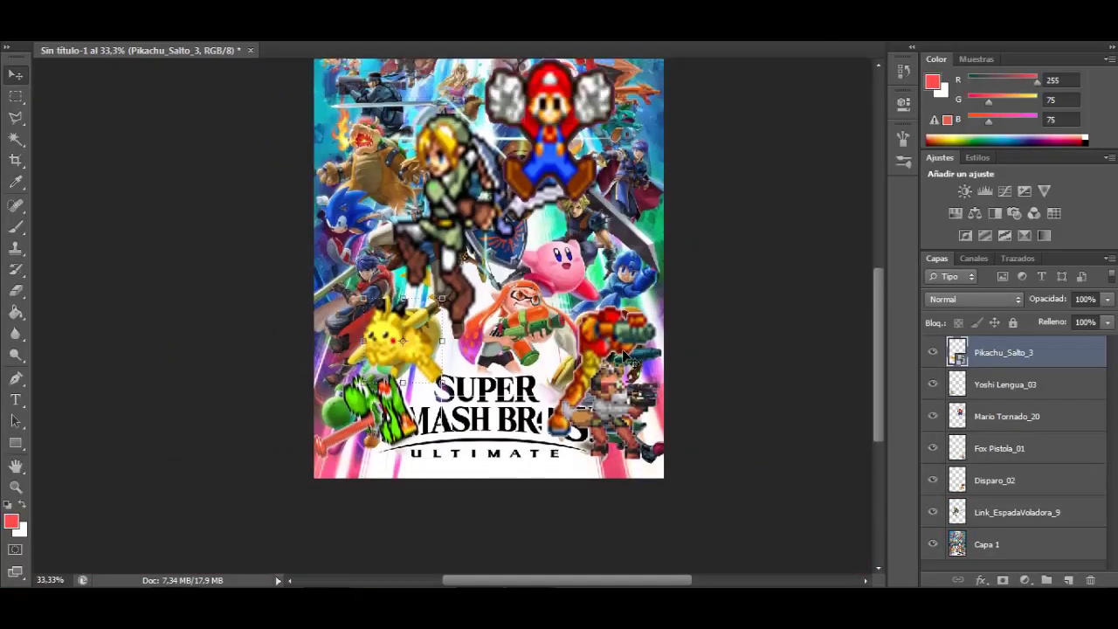
scroll(647, 301, up, 2)
drag(326, 184, 594, 118)
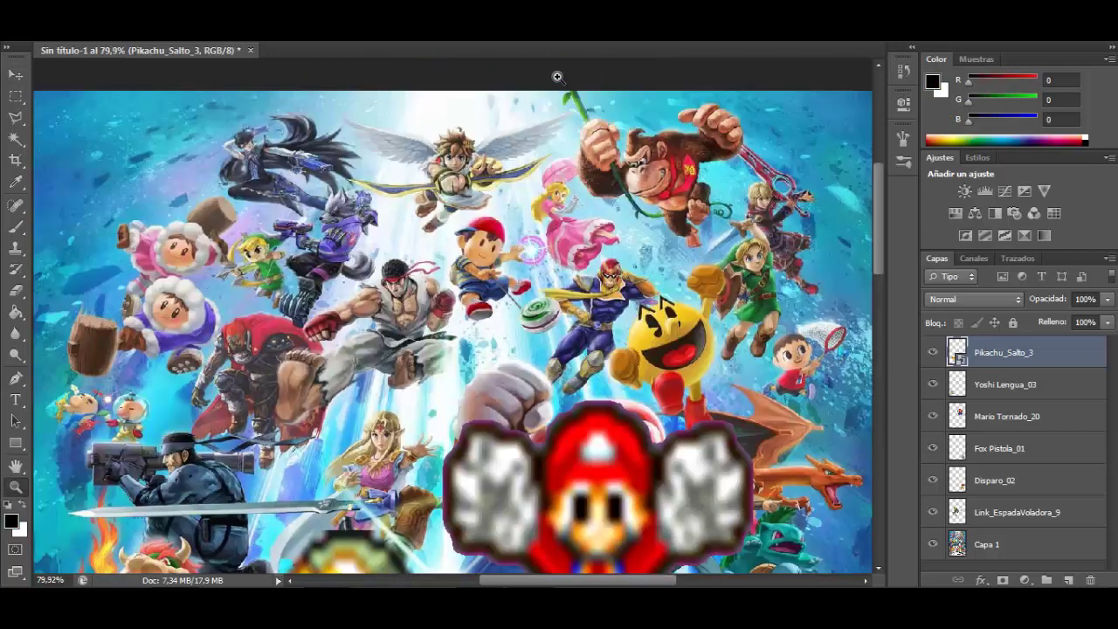
drag(557, 77, 753, 267)
click(49, 3)
click(15, 443)
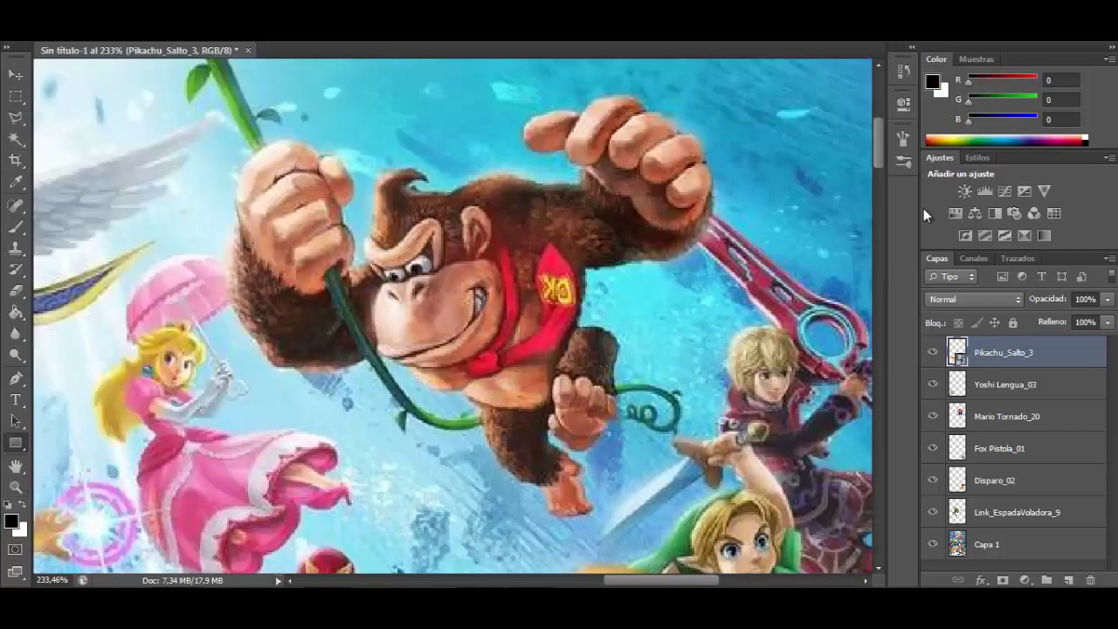
drag(342, 229, 234, 441)
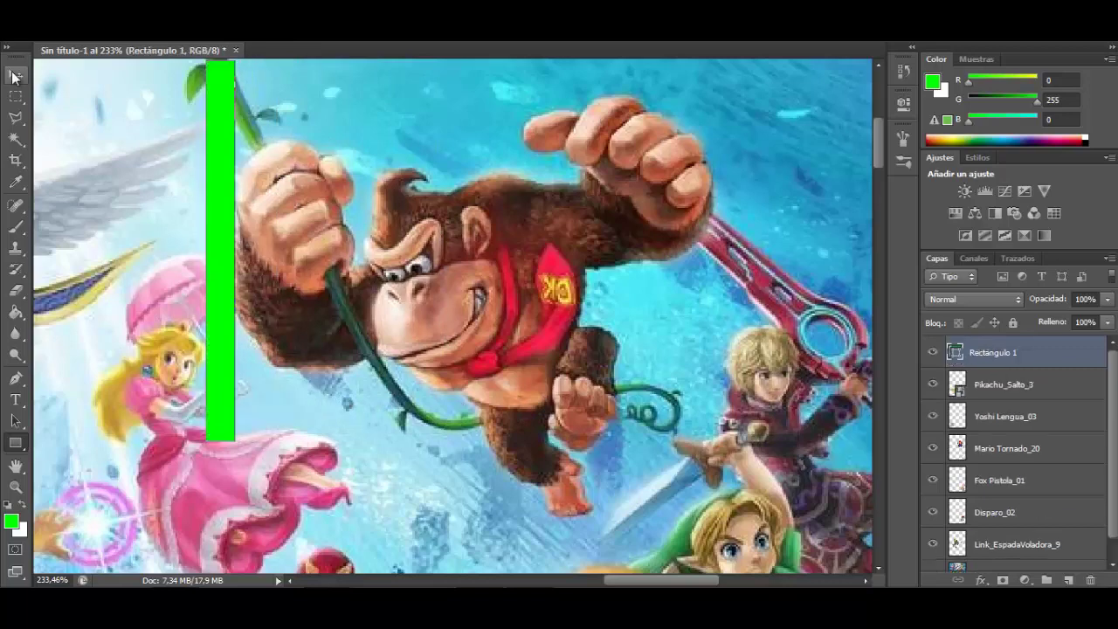
Rotate and warp the green rectangle so it follows the descending vine across Donkey Kong's hand and chin.
drag(250, 156, 223, 151)
drag(188, 141, 237, 128)
drag(363, 370, 384, 315)
drag(316, 304, 337, 311)
drag(243, 77, 221, 79)
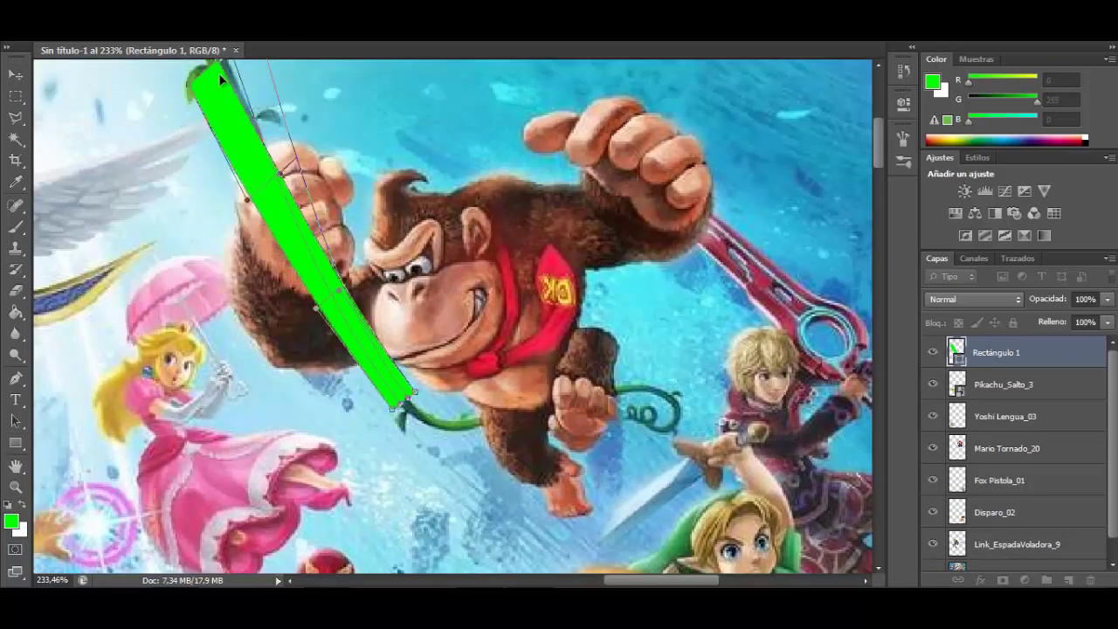
drag(415, 409, 426, 341)
right_click(391, 288)
click(414, 399)
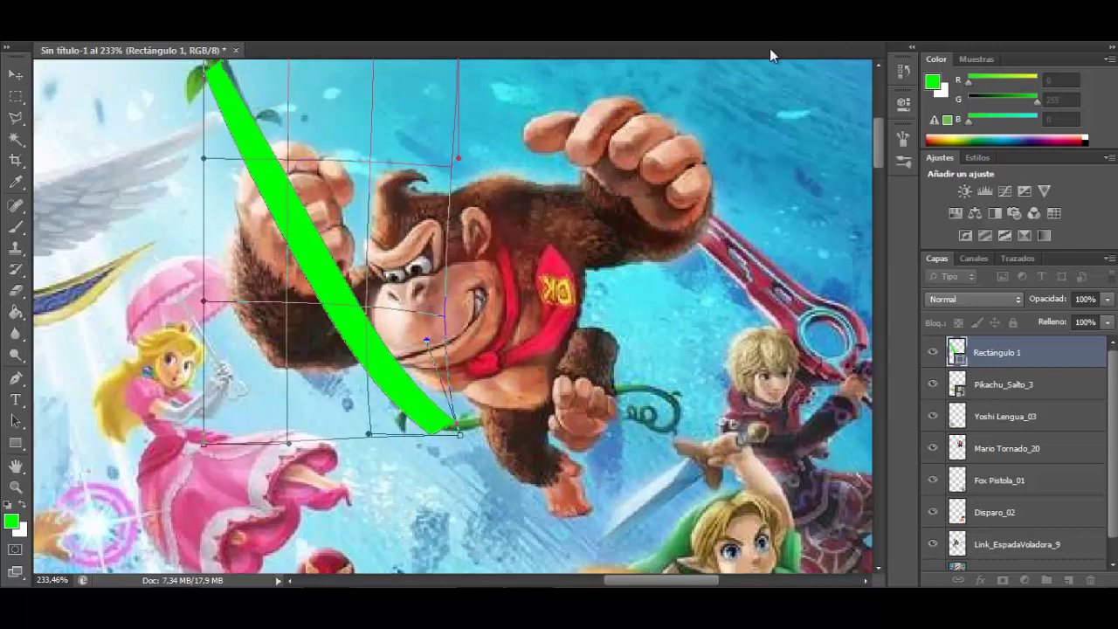
click(773, 32)
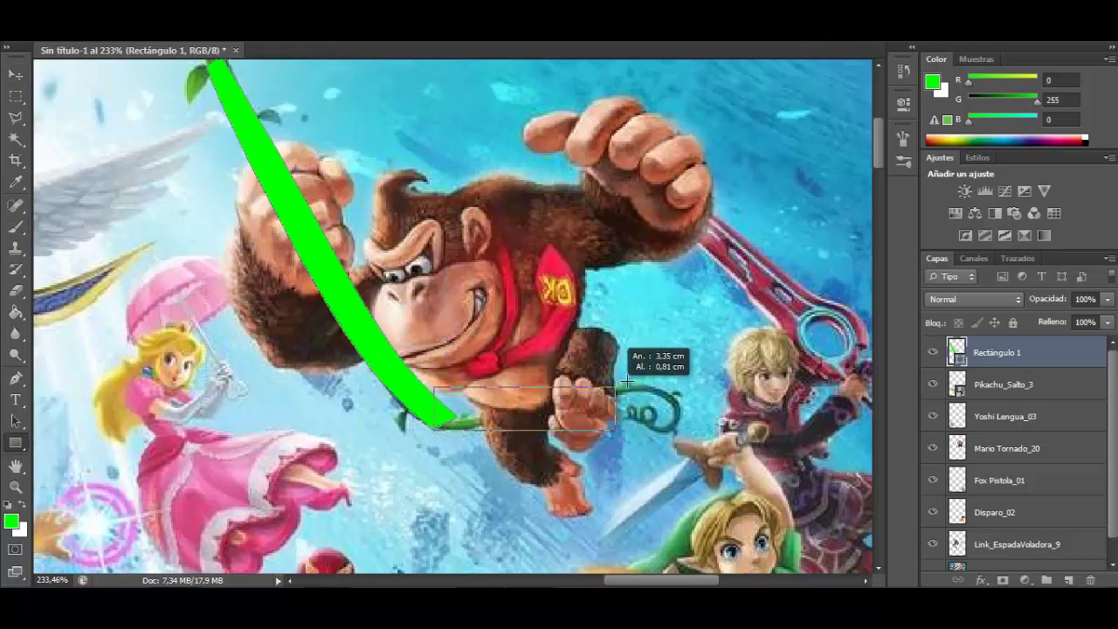
Draw a second green rectangle below Donkey Kong's chest and transform it to follow the vine toward its curled end.
drag(627, 382, 688, 376)
key(v)
click(620, 423)
click(621, 424)
key(ctrl+t)
drag(653, 405, 631, 387)
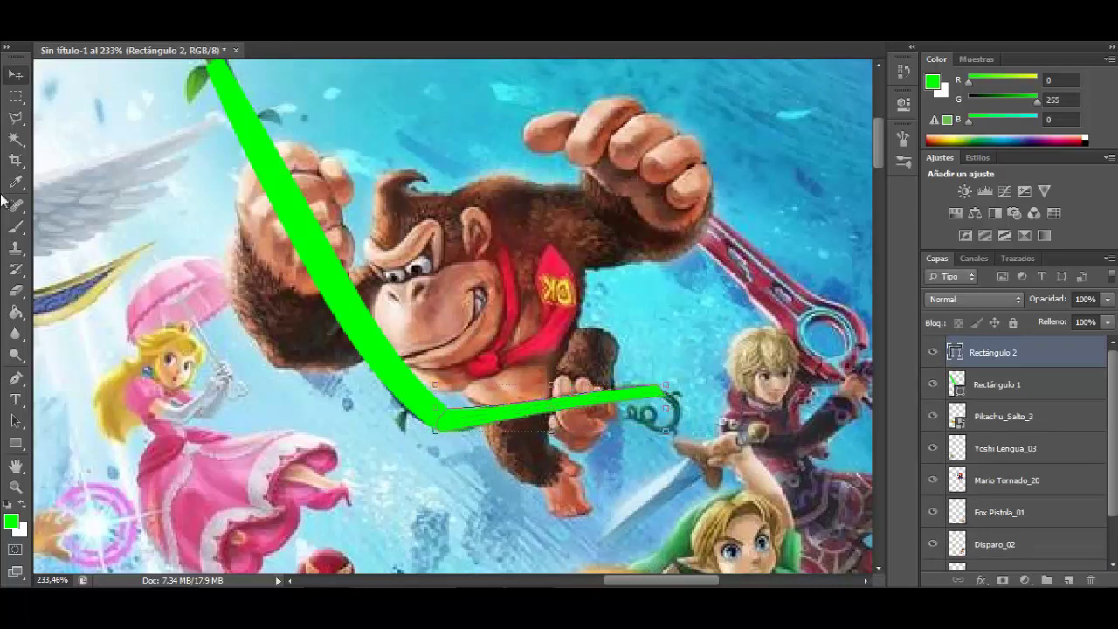
Open the image file Sprite Sheet Donkey Kong.png.
click(496, 300)
click(47, 8)
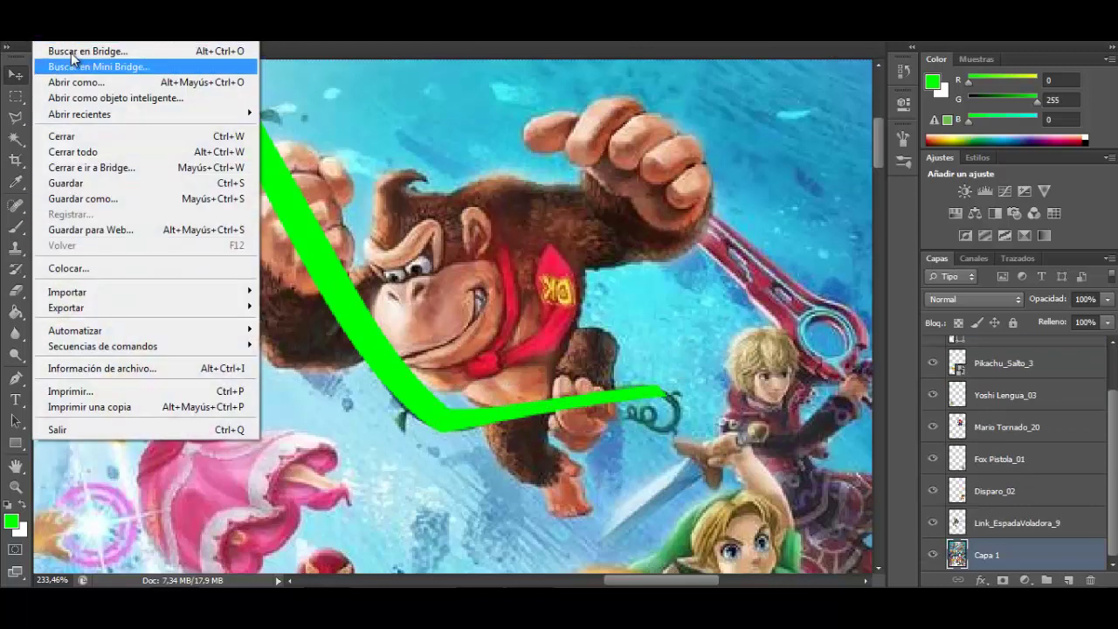
click(75, 37)
click(352, 42)
double_click(139, 94)
double_click(138, 127)
double_click(222, 103)
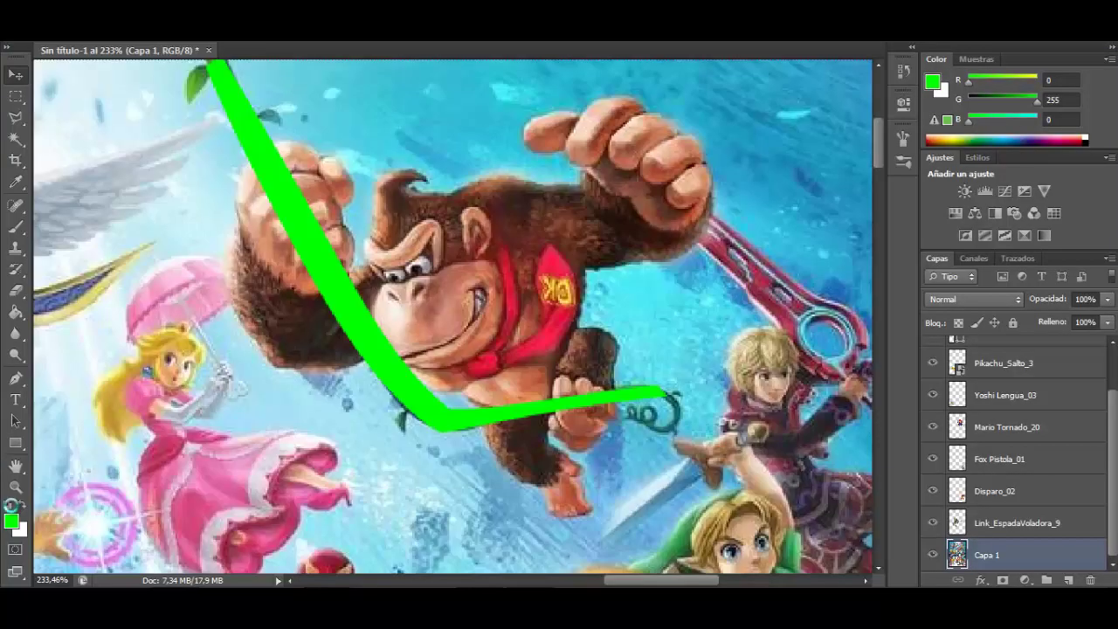
Select the Donkey Kong sprite hanging from the red balloon's string with a rectangular marquee.
click(16, 489)
click(381, 336)
drag(427, 392, 423, 375)
drag(654, 264, 654, 267)
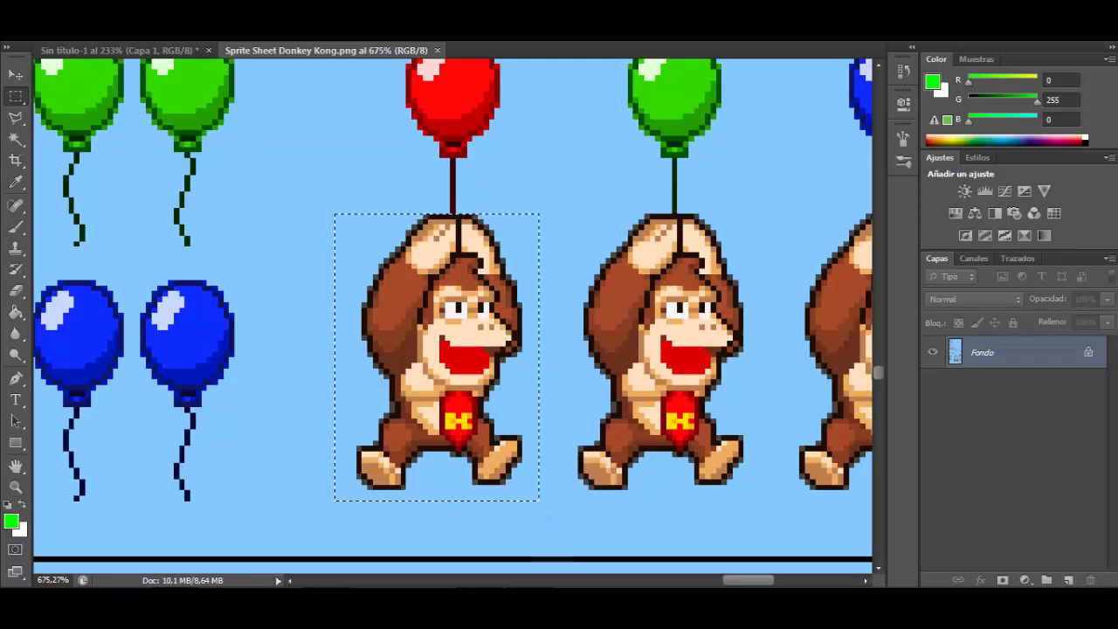
Copy the selected Donkey Kong sprite into the poster and remove its light-blue background.
click(173, 54)
key(w)
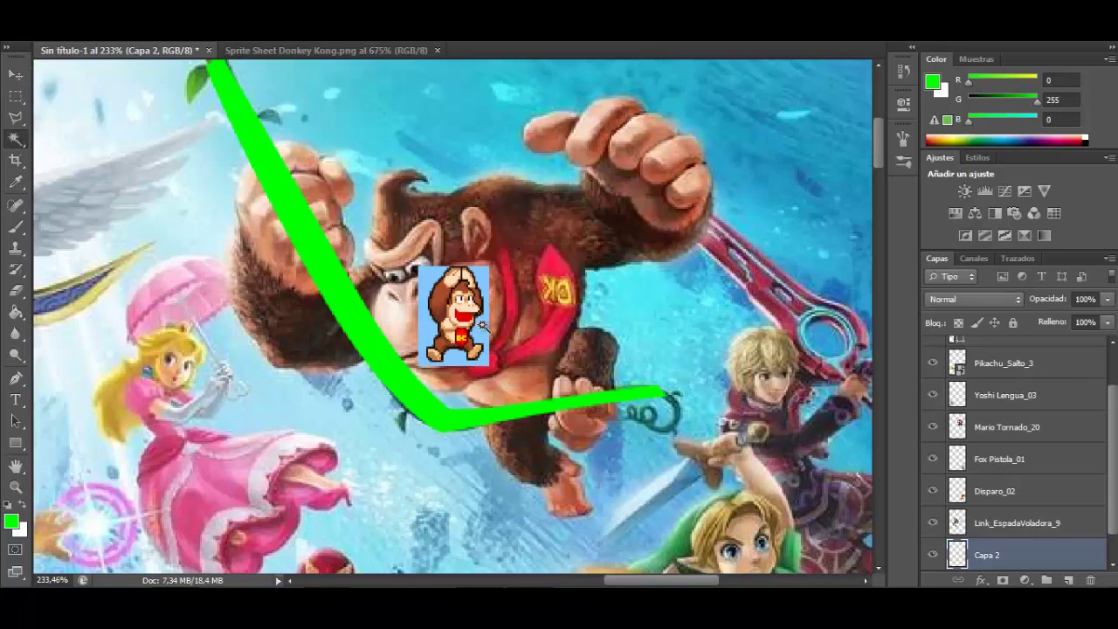
key(ctrl+d)
Enlarge the Donkey Kong sprite and position it over Donkey Kong in the poster.
key(ctrl+minus)
key(ctrl+minus)
key(ctrl+minus)
key(ctrl+minus)
key(ctrl+minus)
key(ctrl+minus)
click(15, 75)
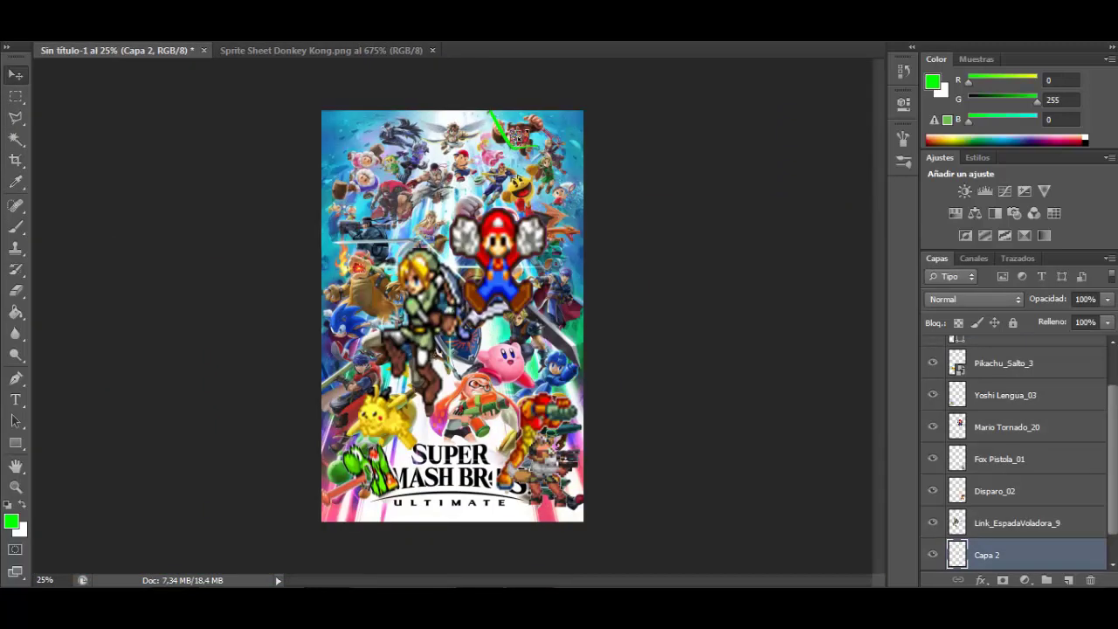
drag(507, 131, 426, 62)
drag(453, 114, 504, 150)
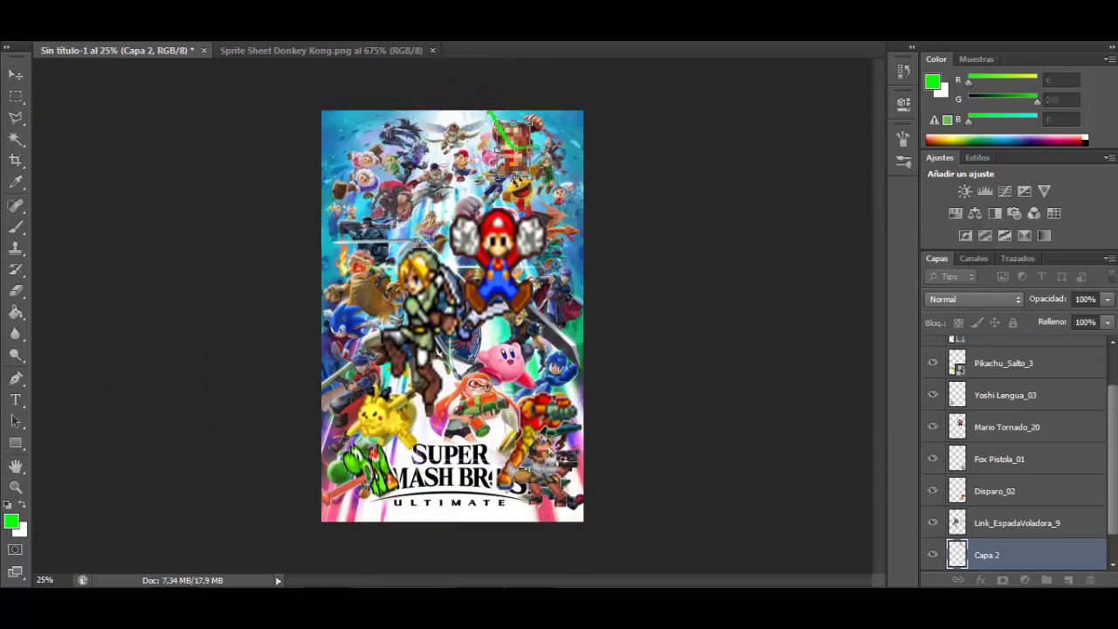
Move the Donkey Kong sprite layer to the top of the layer stack.
drag(990, 485, 995, 341)
drag(1111, 429, 1110, 403)
drag(1004, 358, 1011, 400)
Create a layer group, move both green vine rectangle layers into it and collapse the group.
click(1047, 581)
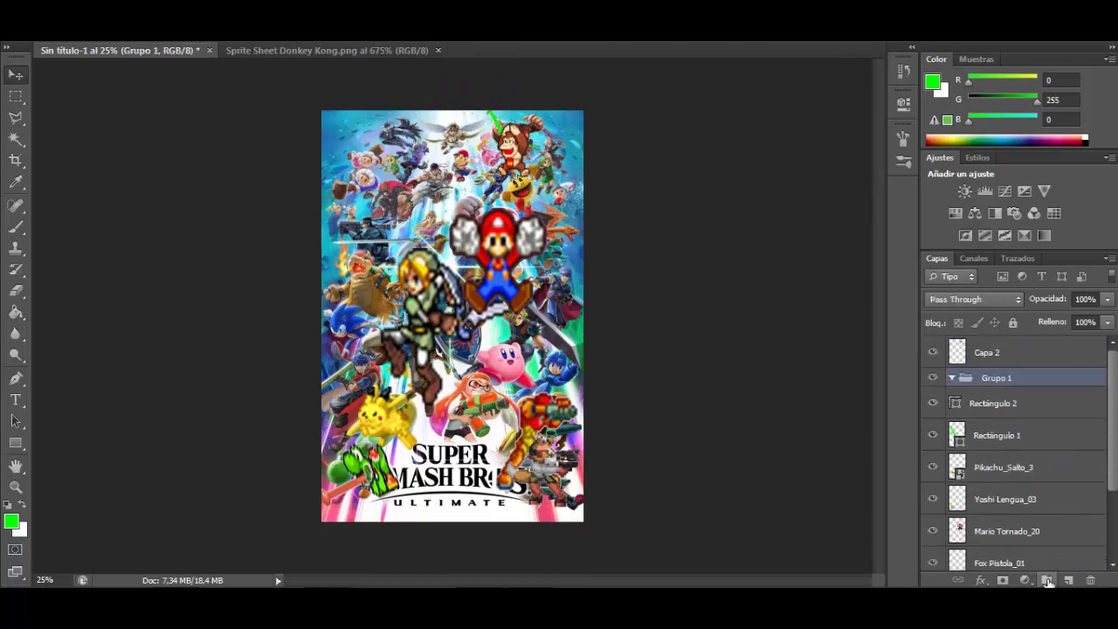
right_click(975, 384)
click(991, 385)
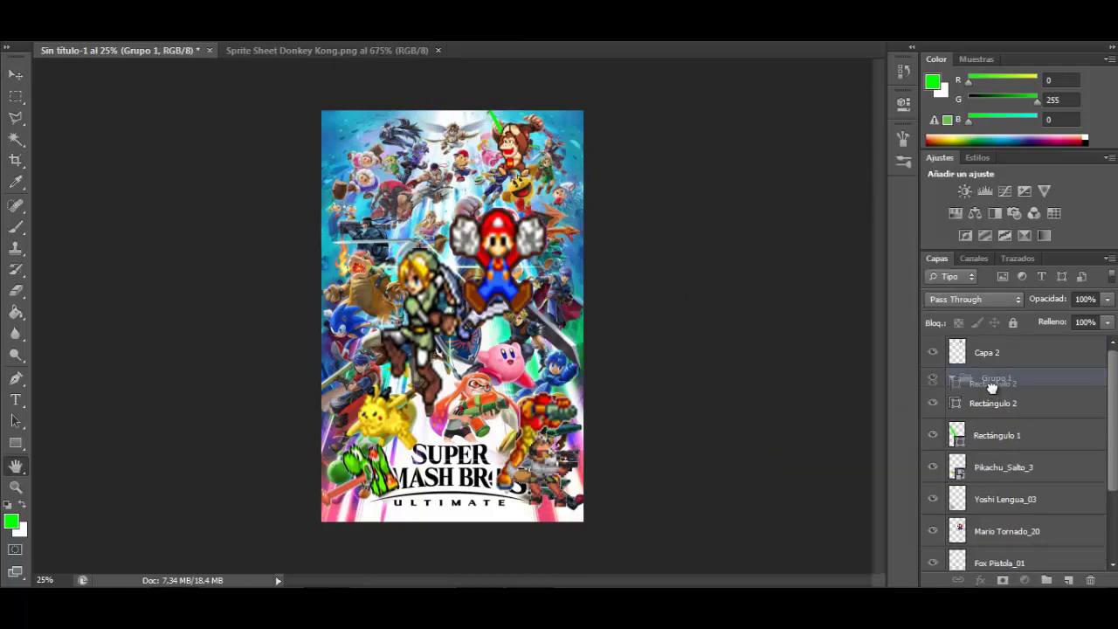
click(952, 377)
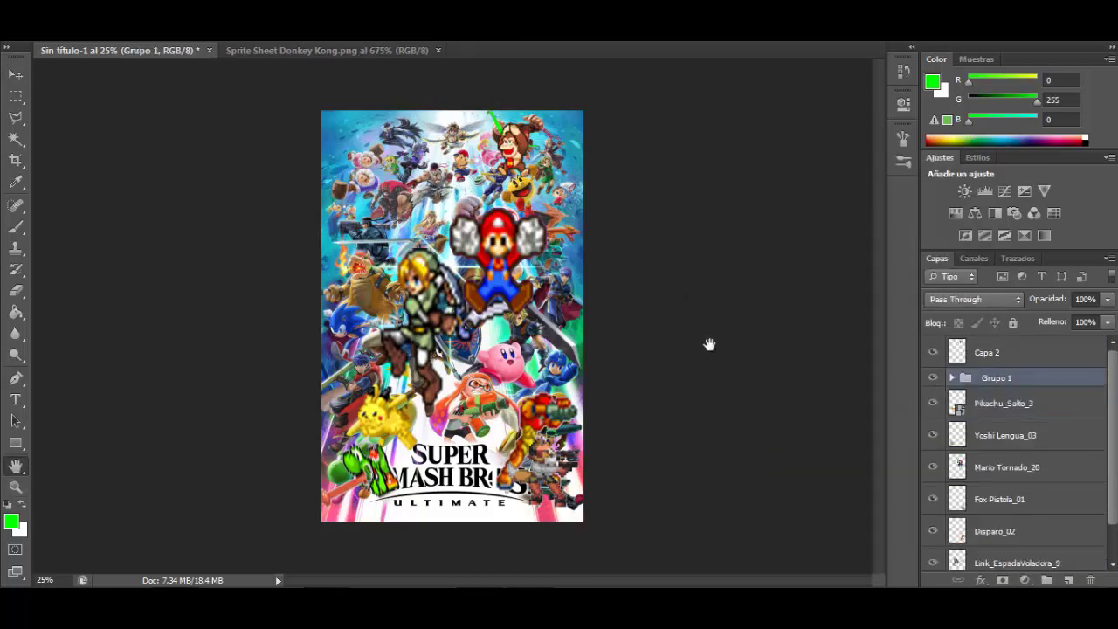
Place the Kirby_Win_3 sprite in the poster, enlarge it and position it over Kirby.
click(65, 42)
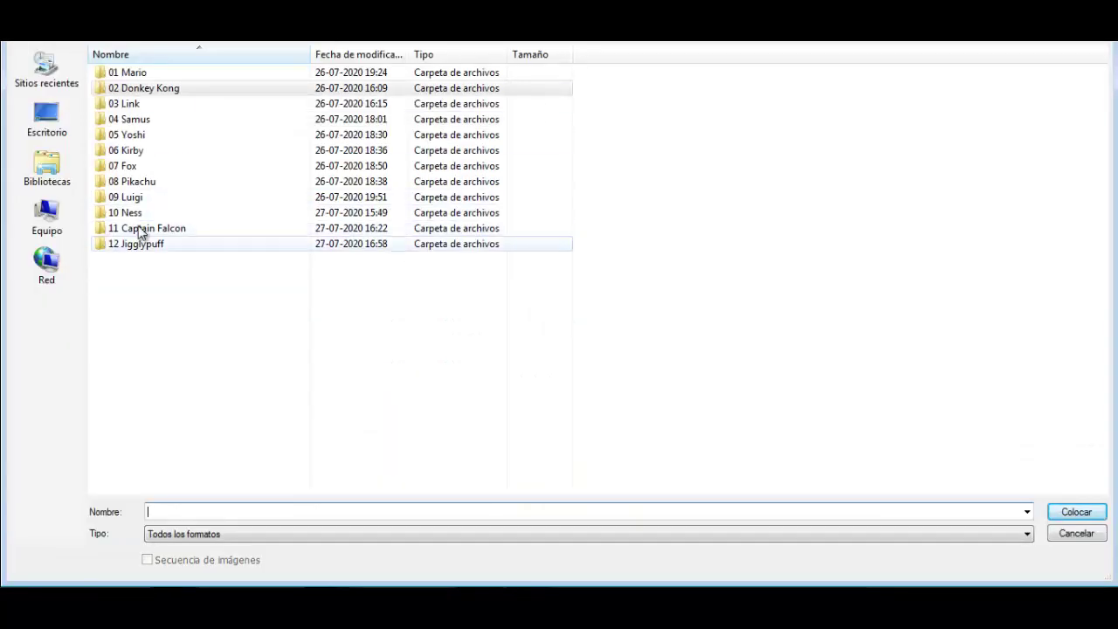
double_click(310, 105)
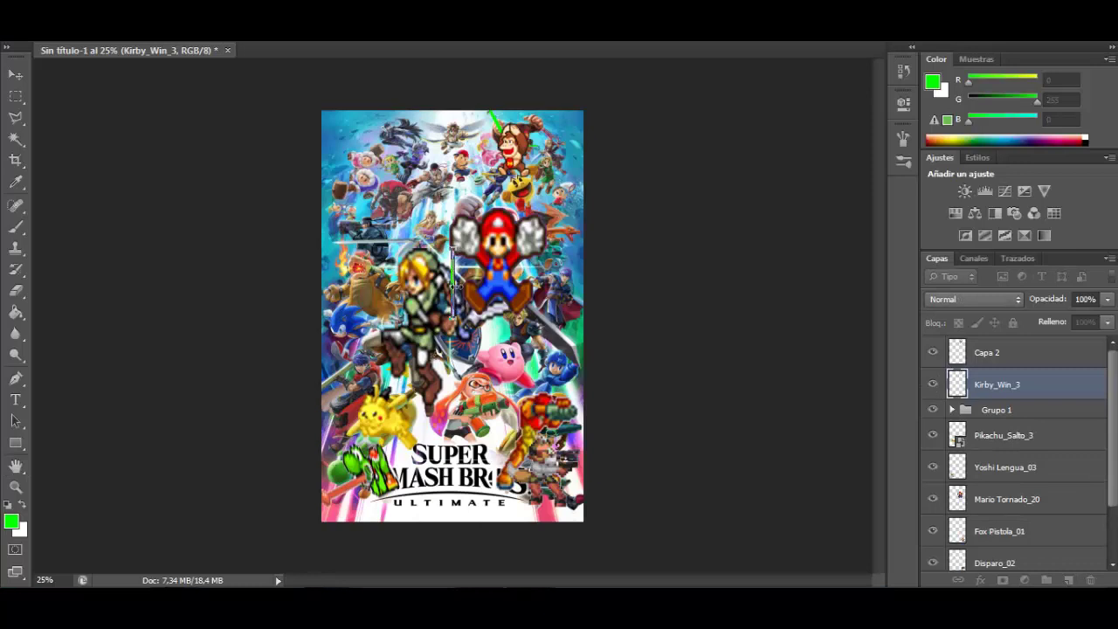
drag(455, 286, 521, 285)
drag(497, 288, 517, 376)
key(Return)
Remove the background of the Kirby sprite, then rotate and shift it to match Kirby's pose.
click(16, 139)
click(527, 340)
key(Delete)
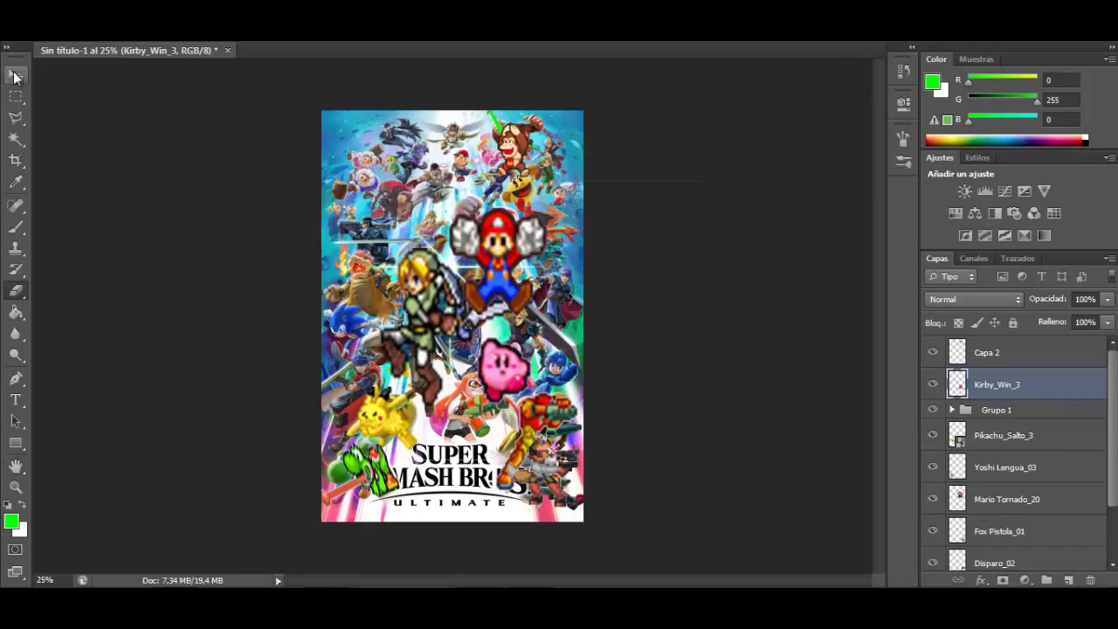
mouse_move(520, 375)
mouse_down()
mouse_move(508, 386)
mouse_move(529, 378)
mouse_up()
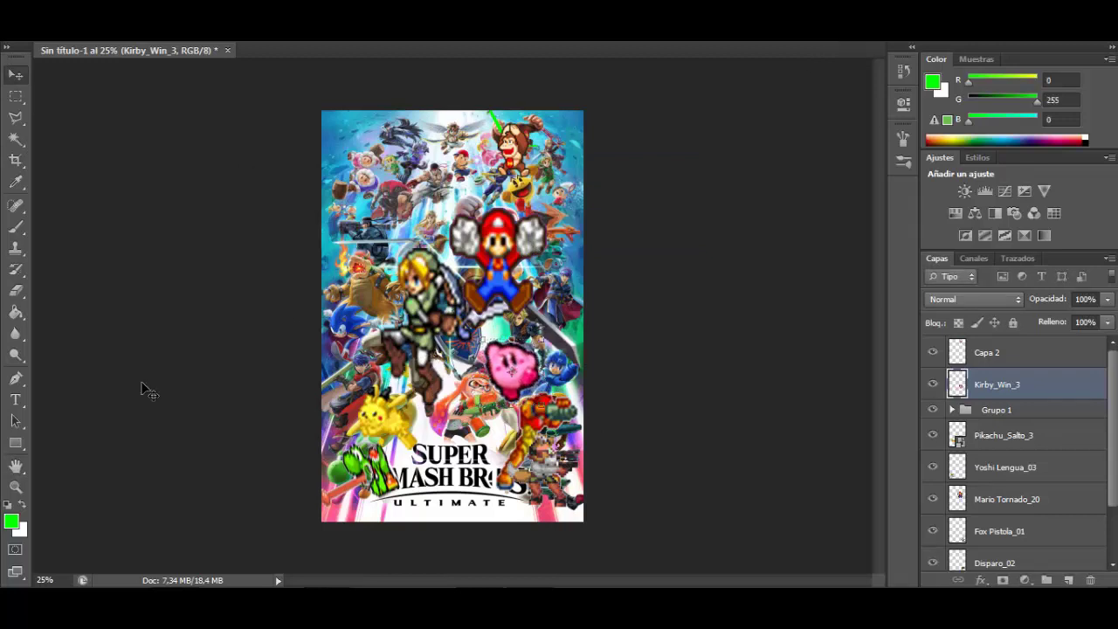
Open the Captain Falcon sprite sheet, Custom Edited - Super Smash Bros Customs - Captain Falcon (1).gif.
click(49, 5)
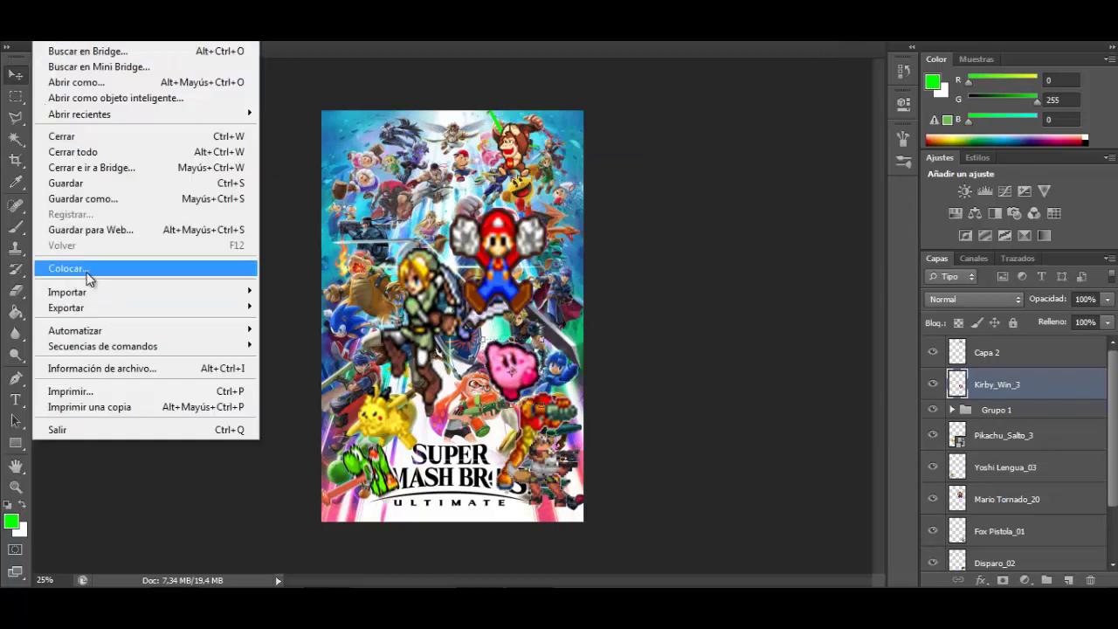
click(88, 278)
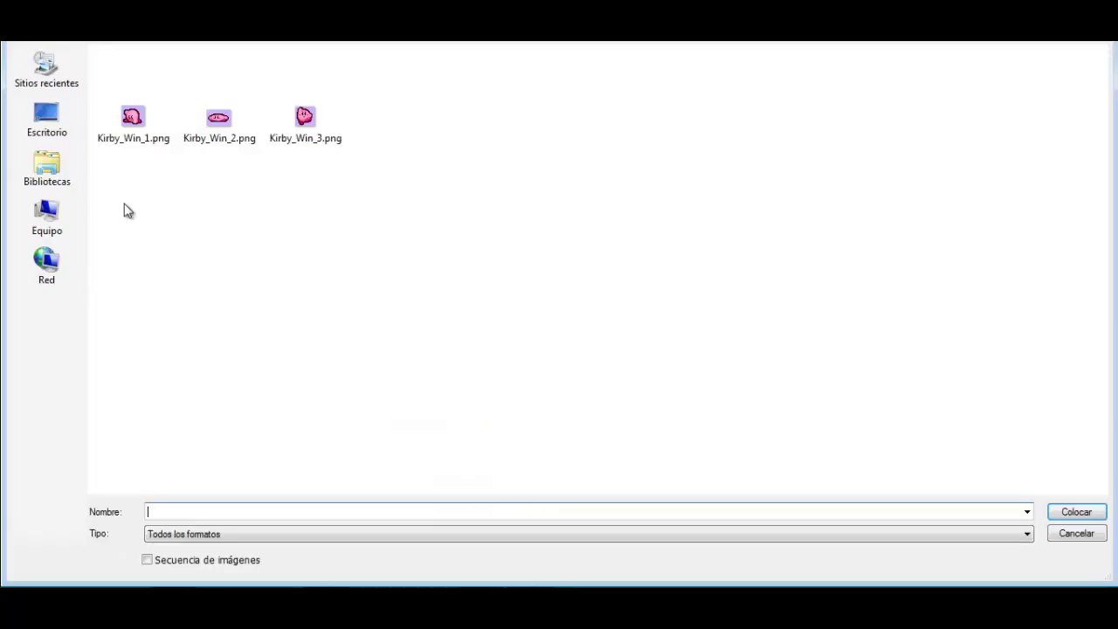
click(46, 122)
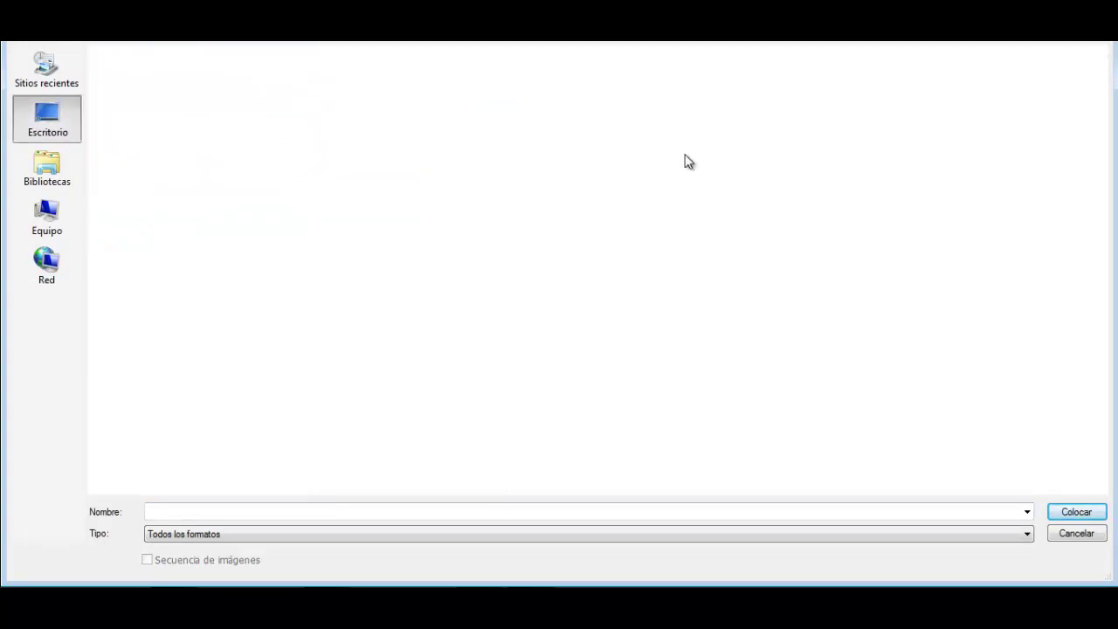
double_click(741, 207)
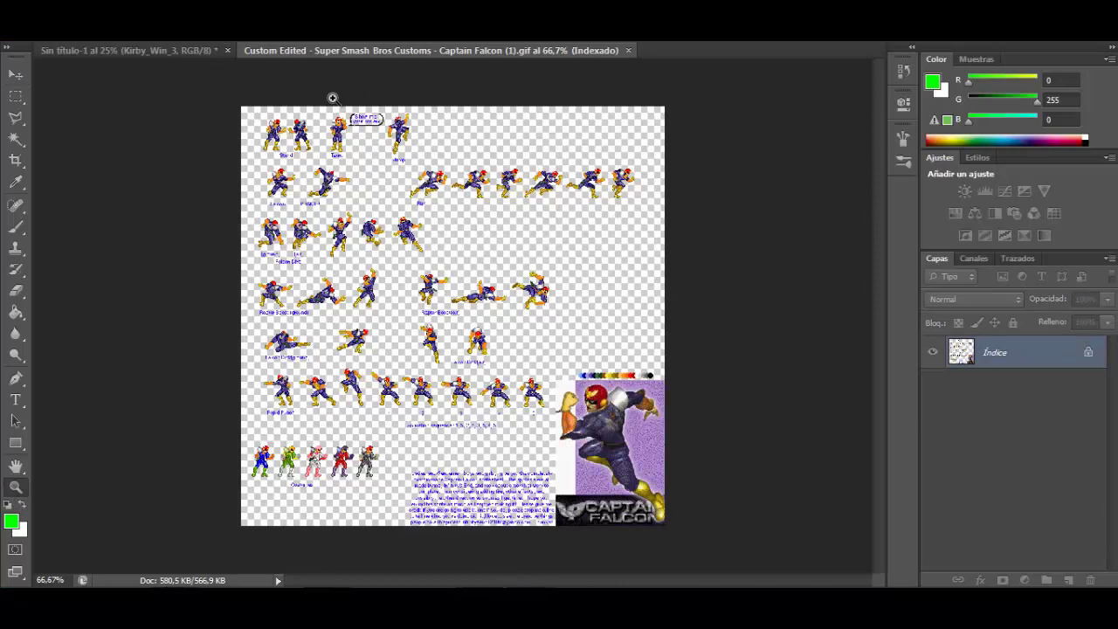
Select Captain Falcon's Taunt sprite on the sheet with a rectangular marquee.
drag(322, 105, 383, 203)
drag(306, 90, 481, 345)
key(m)
drag(532, 483, 536, 484)
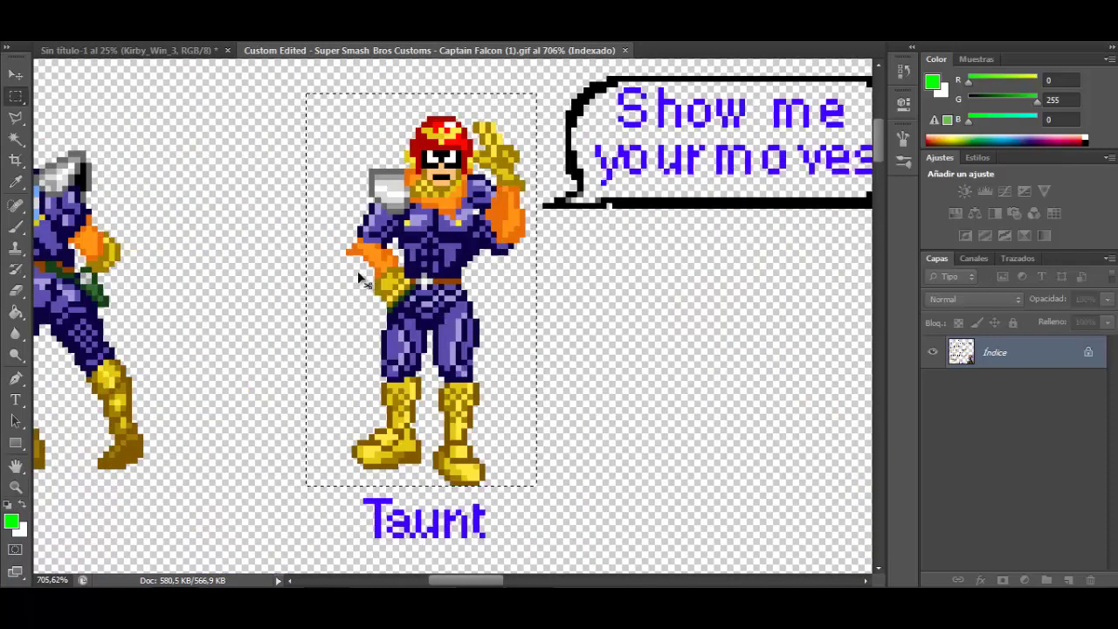
Paste the Captain Falcon sprite into the poster and hide the Donkey Kong sprite layer that covers his area.
click(131, 50)
drag(538, 225, 451, 144)
key(ctrl+v)
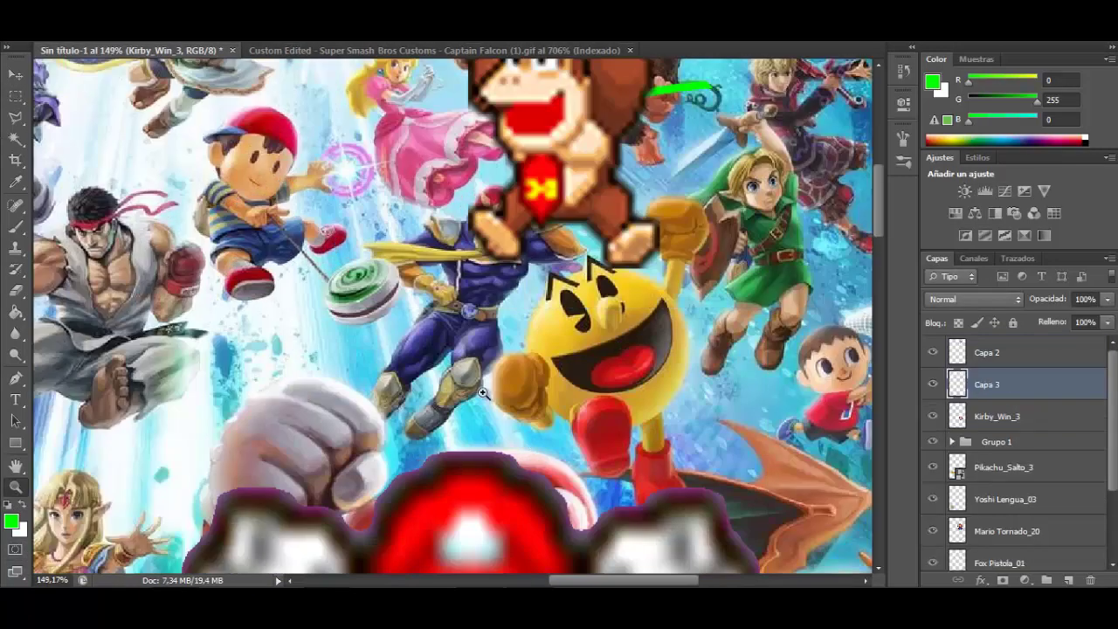
key(v)
drag(480, 277, 440, 343)
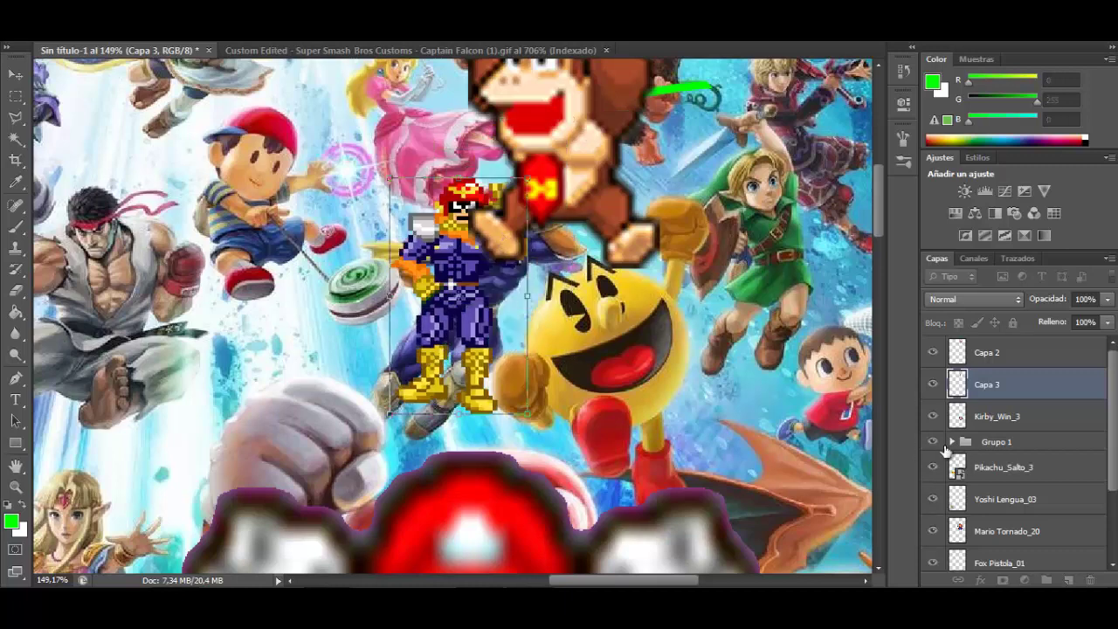
key(Return)
click(933, 352)
key(Delete)
key(ctrl+v)
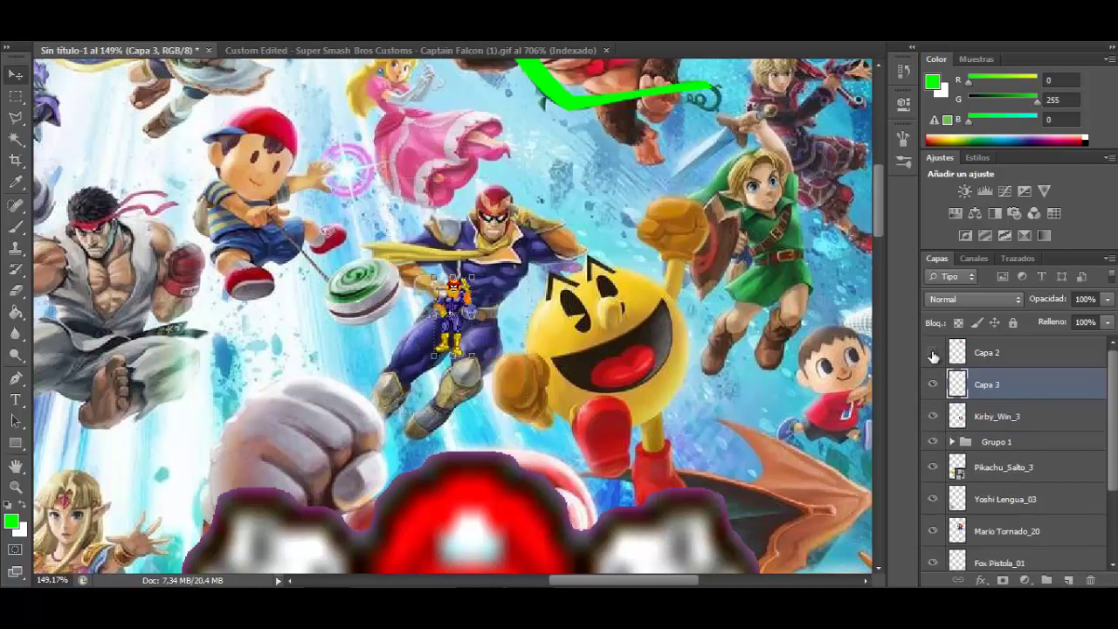
Enlarge and tilt the Captain Falcon sprite so its head and torso cover Captain Falcon in the poster.
drag(549, 219, 545, 110)
drag(486, 194, 464, 296)
mouse_move(553, 269)
mouse_down()
mouse_move(563, 337)
mouse_move(554, 270)
mouse_up()
drag(471, 253, 487, 209)
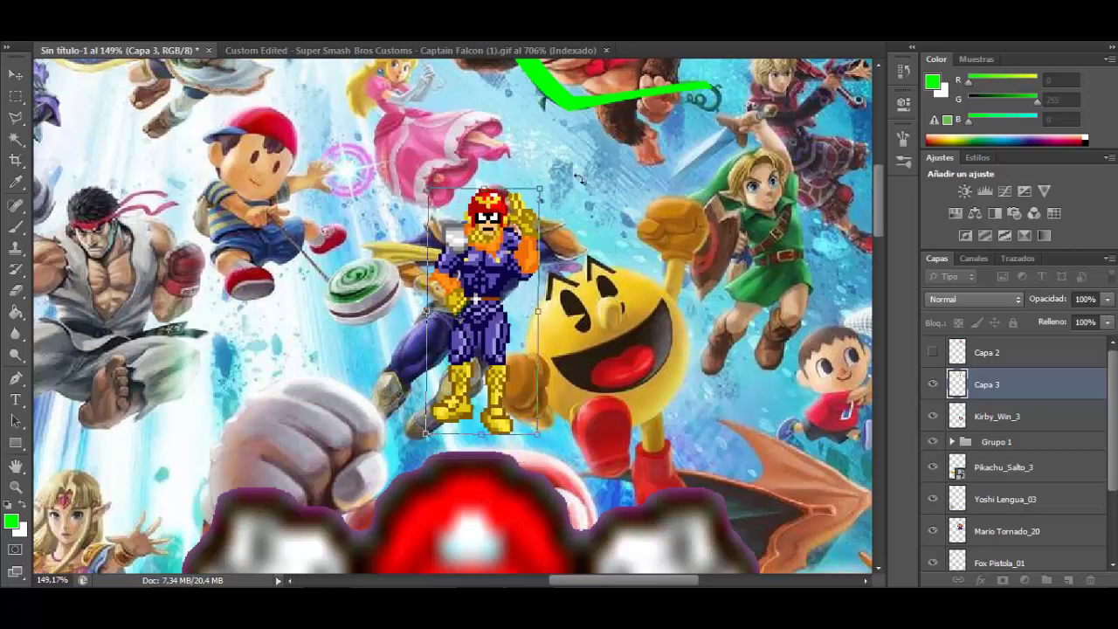
drag(579, 179, 596, 193)
drag(498, 239, 484, 231)
key(Return)
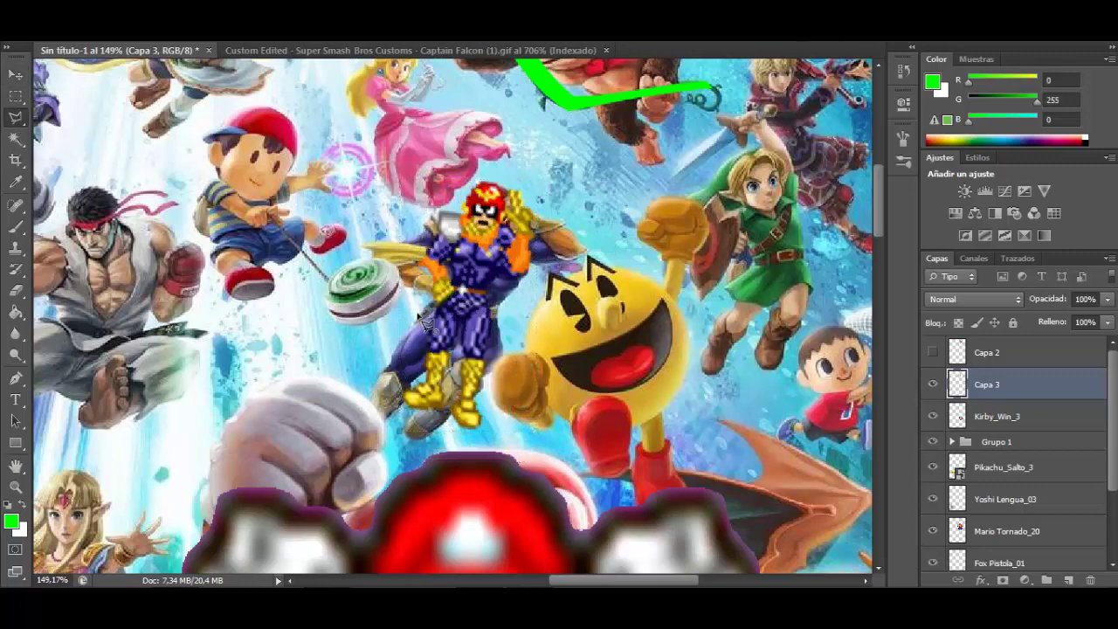
Outline the legs of Captain Falcon's Jump sprite on the sheet with a polygonal lasso selection.
click(443, 53)
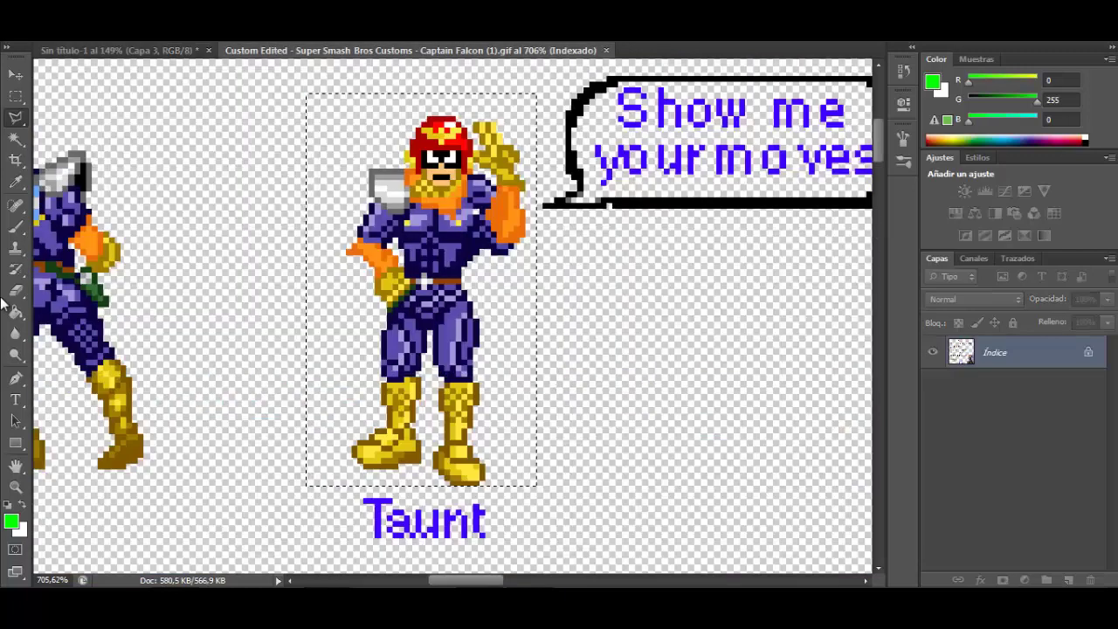
drag(464, 579, 515, 577)
click(395, 523)
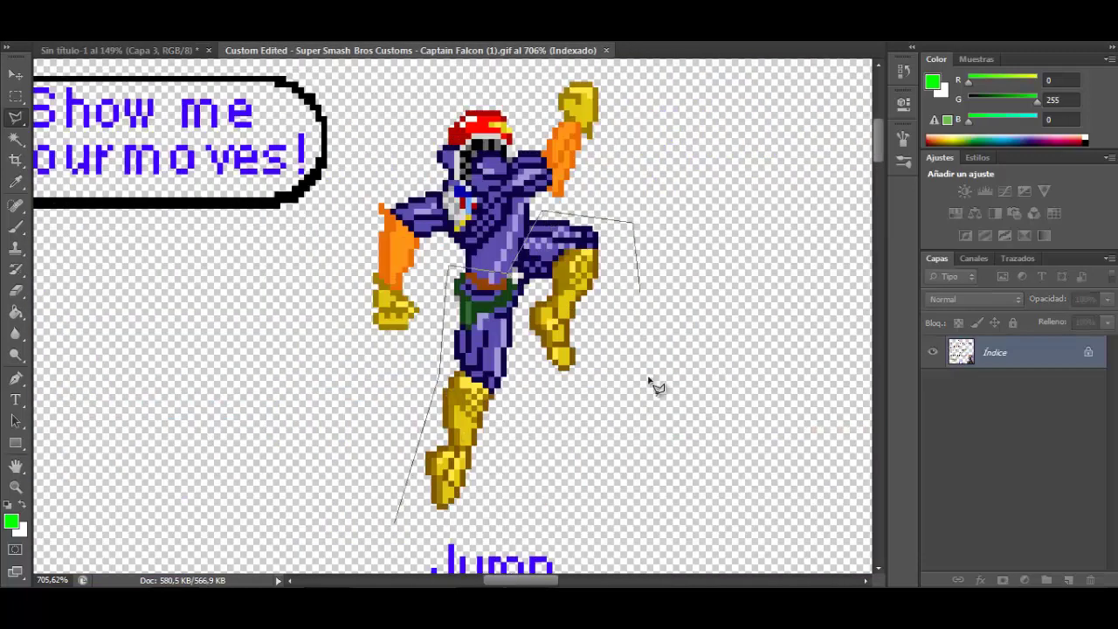
Paste the jump legs into the poster, then enlarge, rotate and fit them below the Captain Falcon sprite's waist.
click(110, 50)
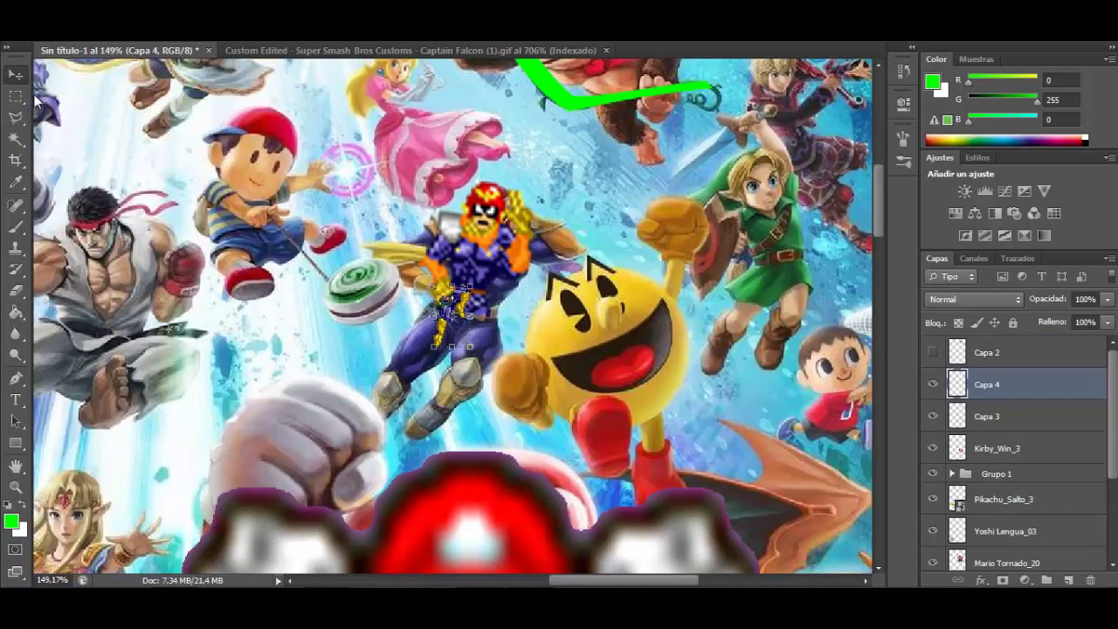
drag(399, 318, 503, 186)
drag(467, 262, 469, 316)
drag(524, 224, 574, 310)
drag(495, 317, 481, 353)
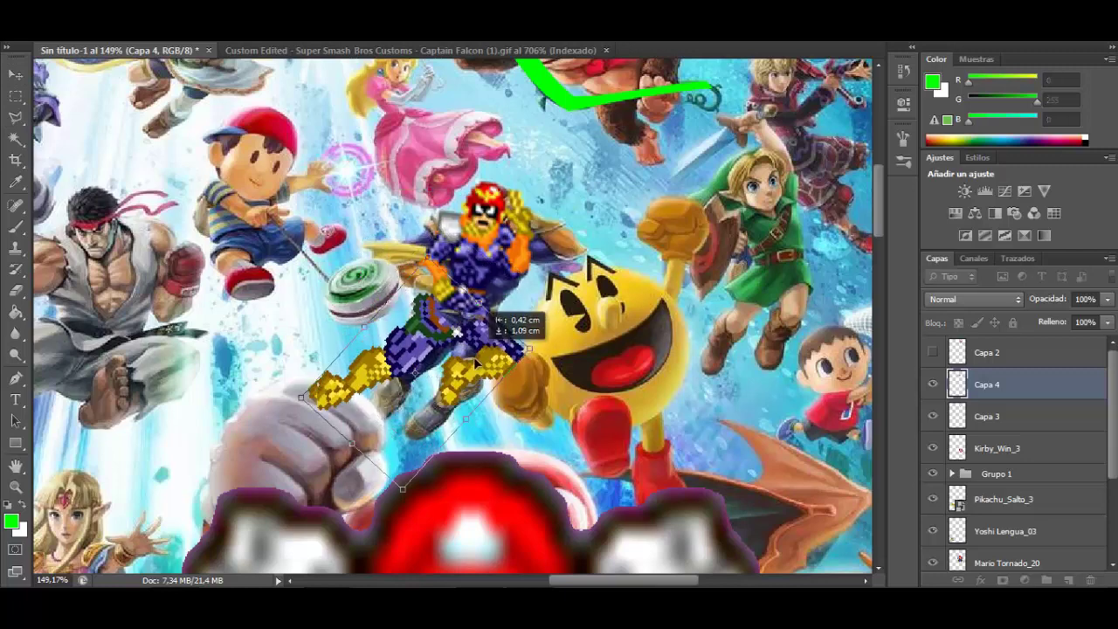
drag(302, 399, 357, 394)
drag(422, 348, 434, 344)
key(Return)
click(363, 234)
key(ctrl+t)
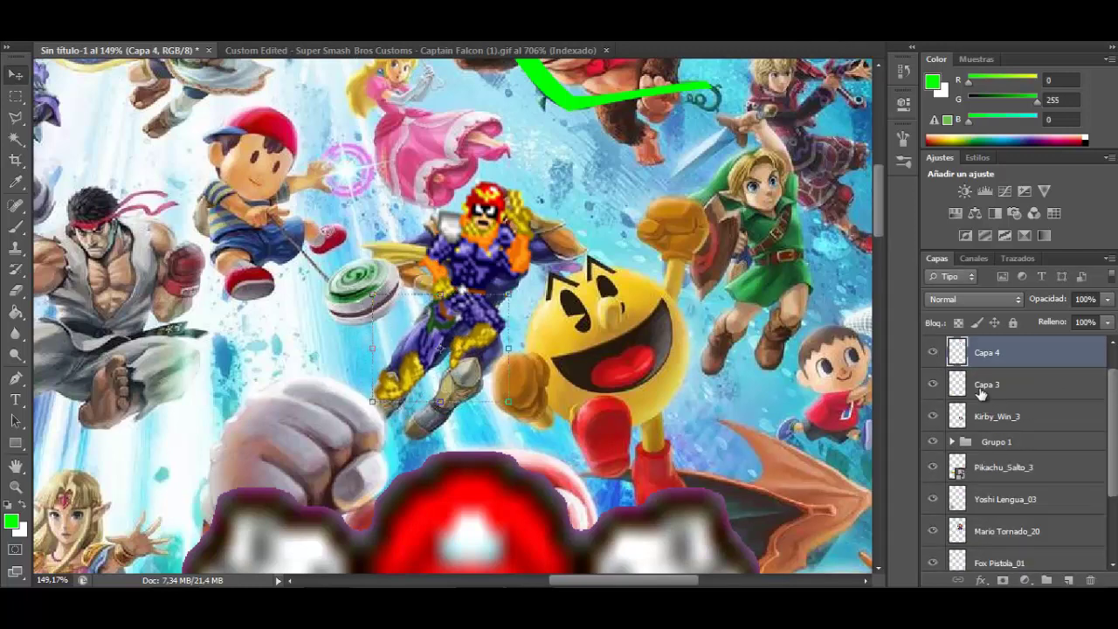
Merge the Captain Falcon torso and leg layers into one layer.
drag(980, 393, 974, 351)
right_click(980, 354)
click(638, 389)
Place Ness Smash Abajo_06.png from the Ness sprites in the 01 Super Smash Bros 64 folder.
key(ctrl+minus)
key(ctrl+minus)
key(ctrl+minus)
key(ctrl+minus)
key(ctrl+minus)
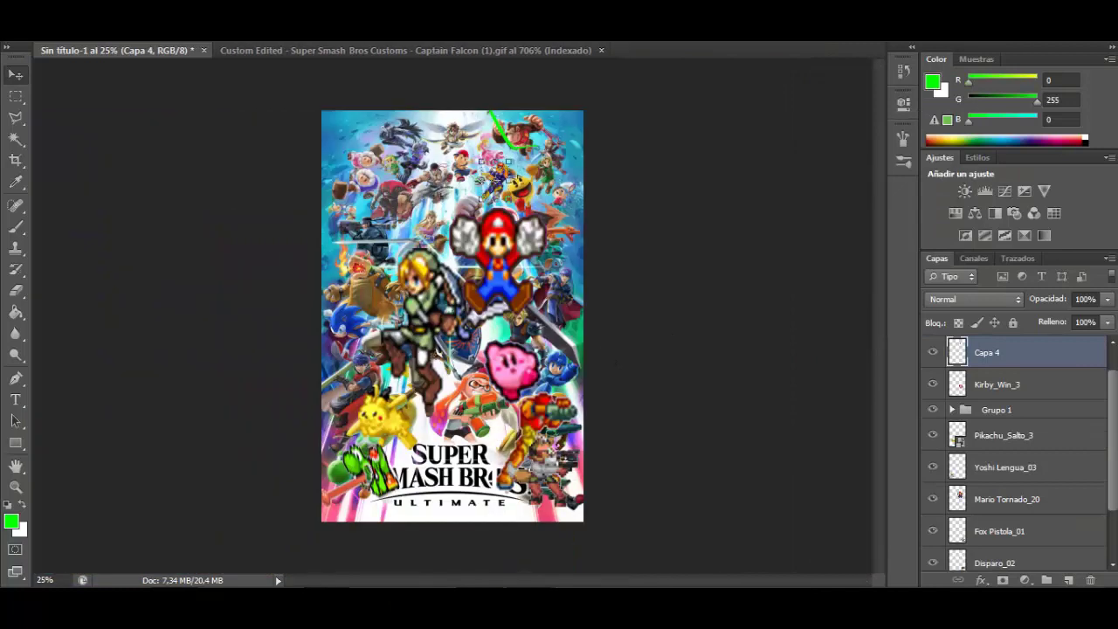
click(47, 3)
click(70, 267)
click(362, 31)
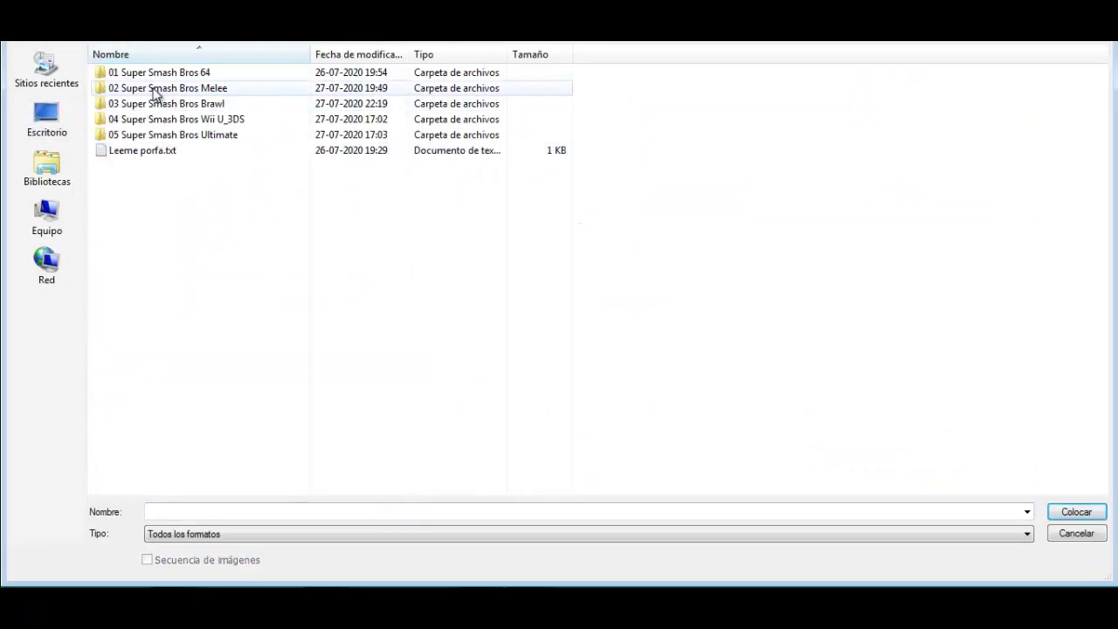
double_click(156, 74)
double_click(137, 213)
double_click(166, 88)
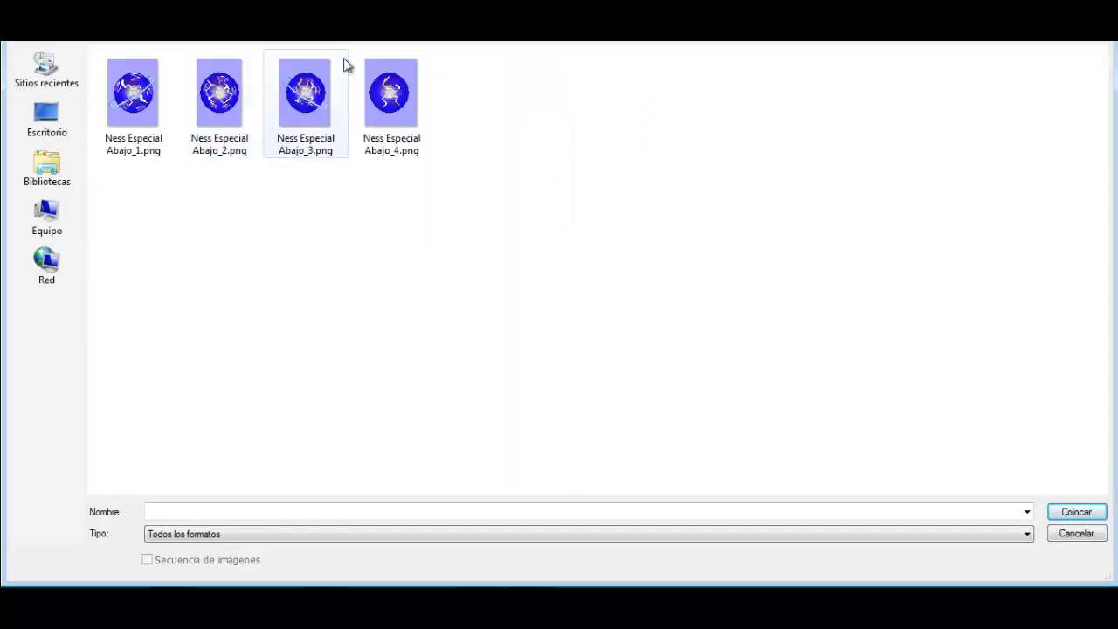
key(BackSpace)
double_click(162, 183)
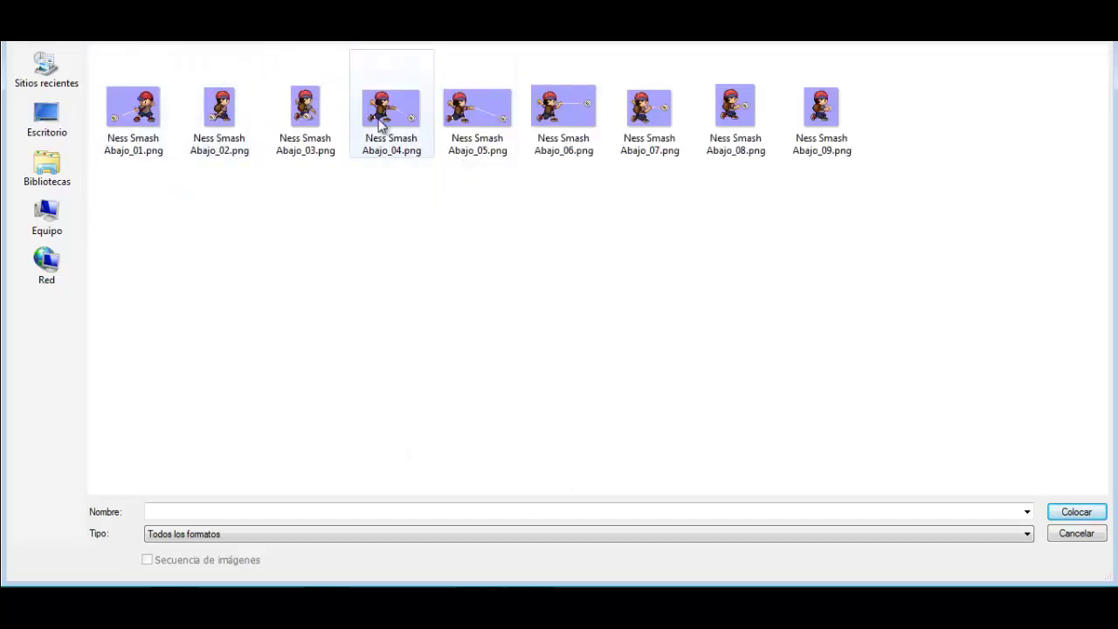
double_click(600, 123)
Enlarge and tilt the Ness sprite and position it over Ness in the poster.
drag(460, 311, 525, 264)
drag(457, 292, 455, 161)
key(Return)
Remove the lavender background of the Ness sprite and adjust its position over Ness.
key(e)
click(496, 193)
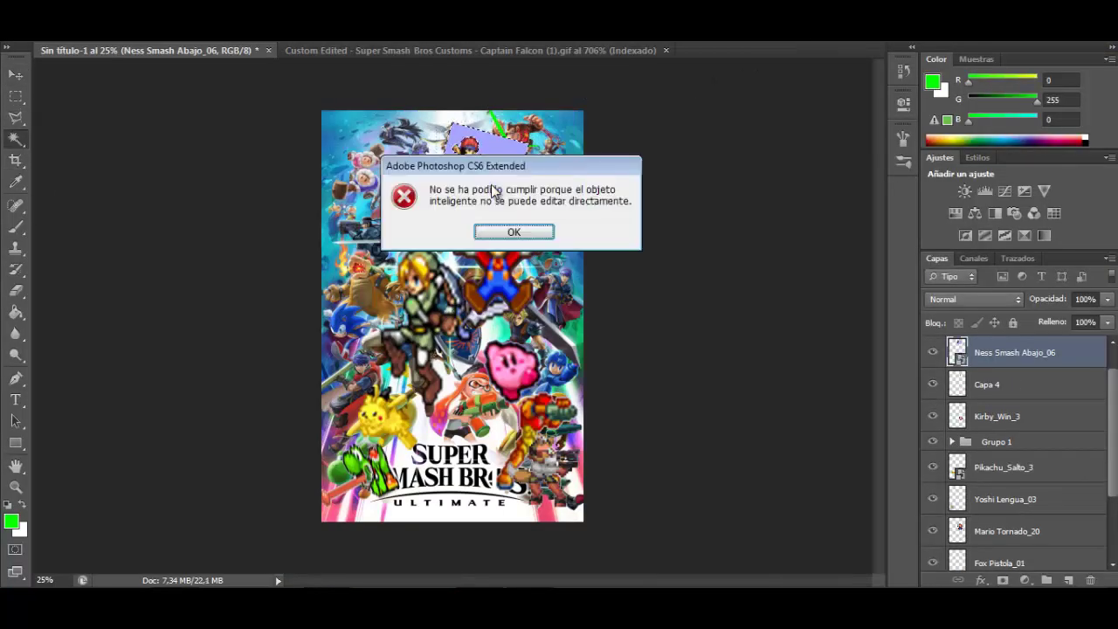
click(512, 230)
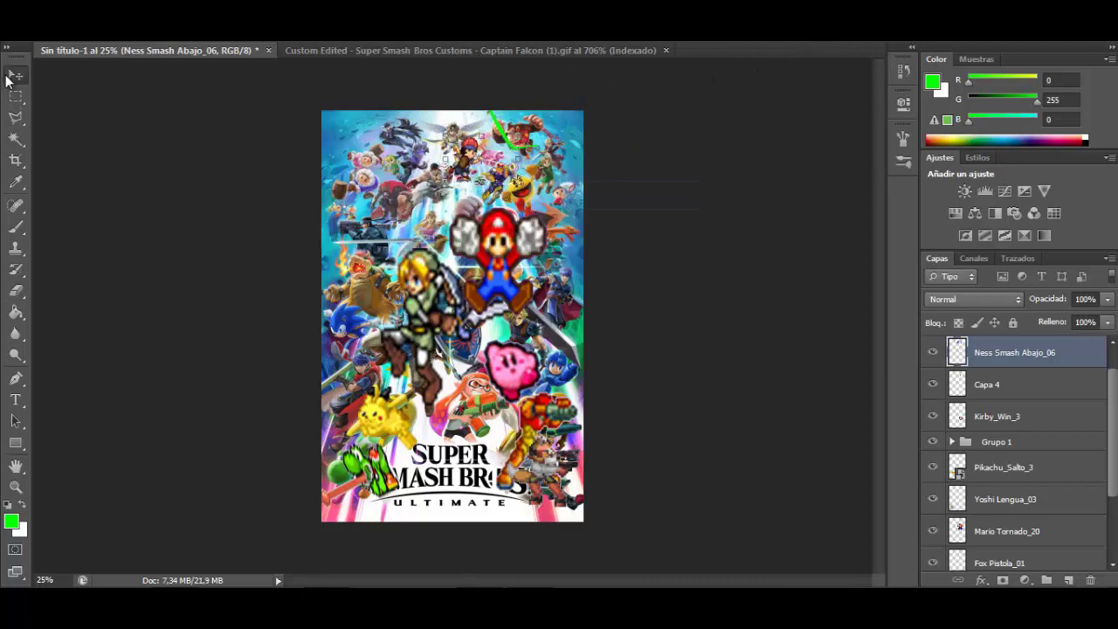
drag(382, 106, 603, 271)
click(16, 75)
mouse_move(349, 267)
mouse_down()
mouse_move(332, 262)
mouse_move(265, 289)
mouse_move(331, 267)
mouse_up()
Place PS Effect_02.png from the Ness sprites and enlarge it in front of Ness's hand.
click(50, 11)
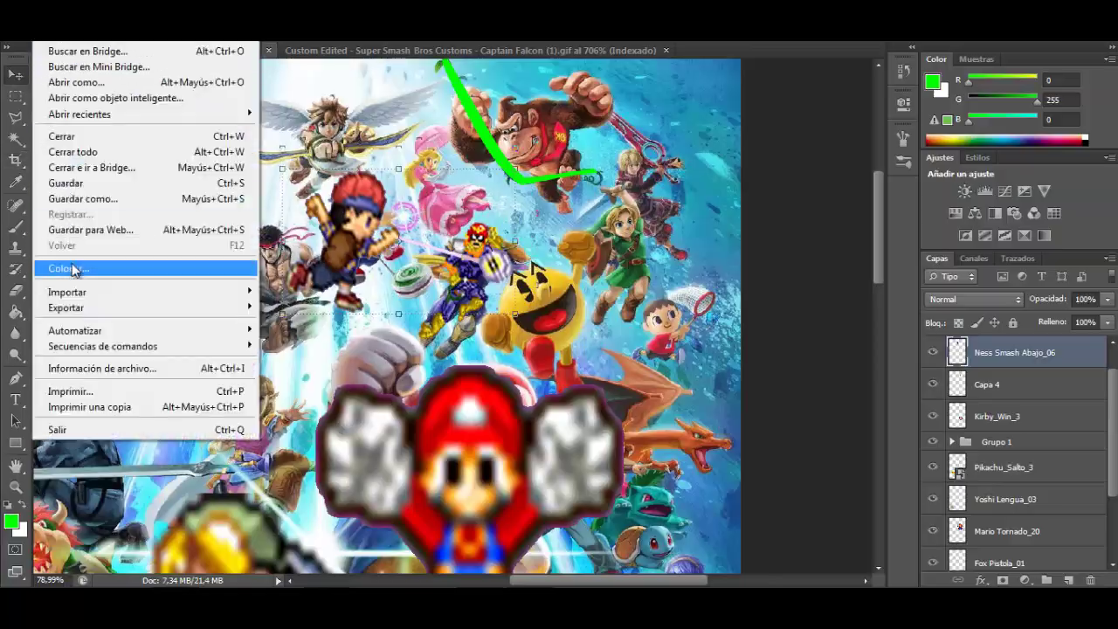
click(73, 269)
double_click(156, 133)
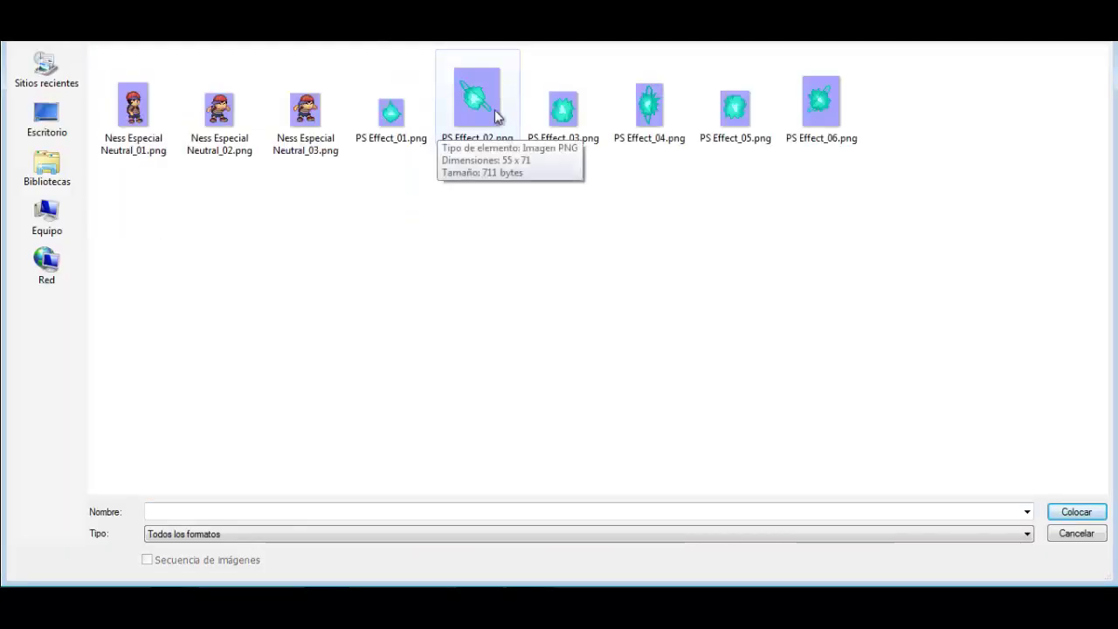
double_click(480, 105)
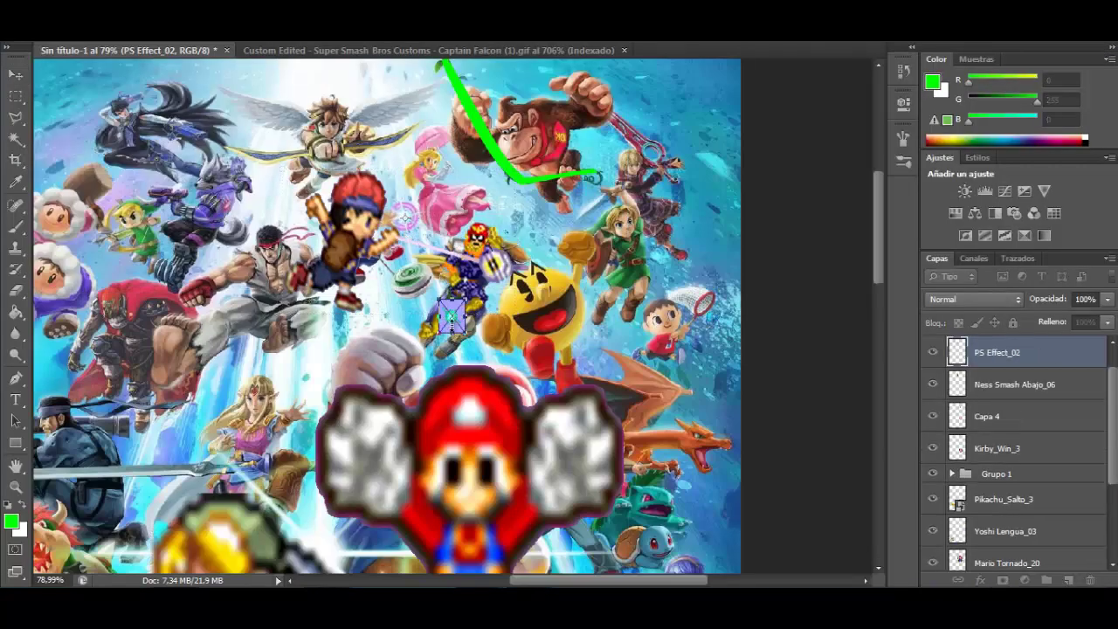
drag(418, 221, 461, 241)
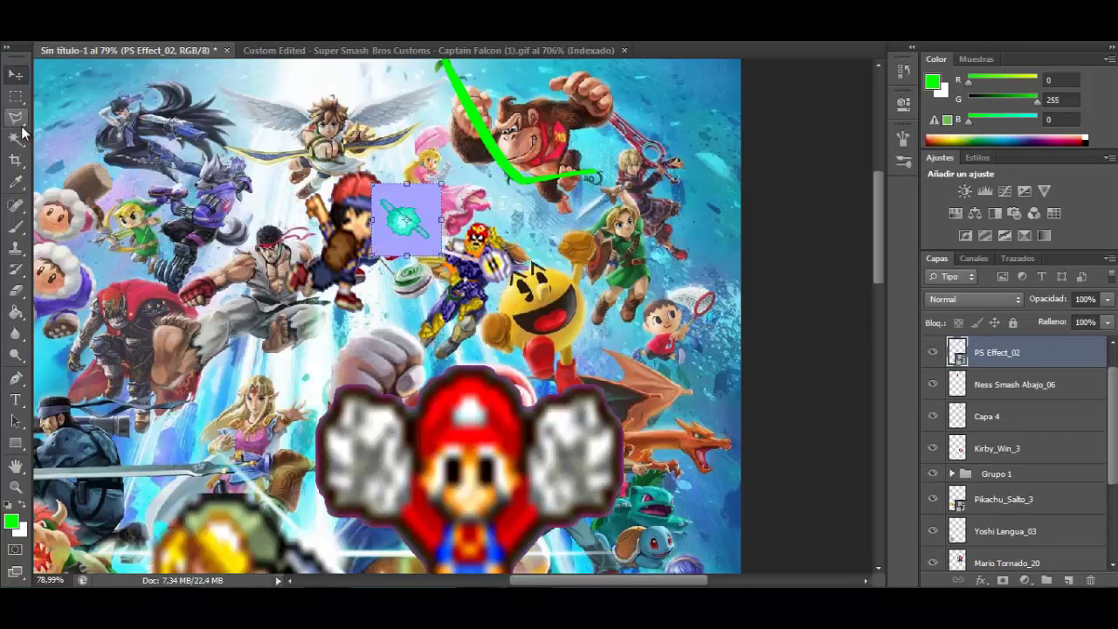
Rasterize the PS effect sprite and remove its lavender background, including the areas enclosed by its outline.
key(Delete)
click(15, 290)
click(406, 218)
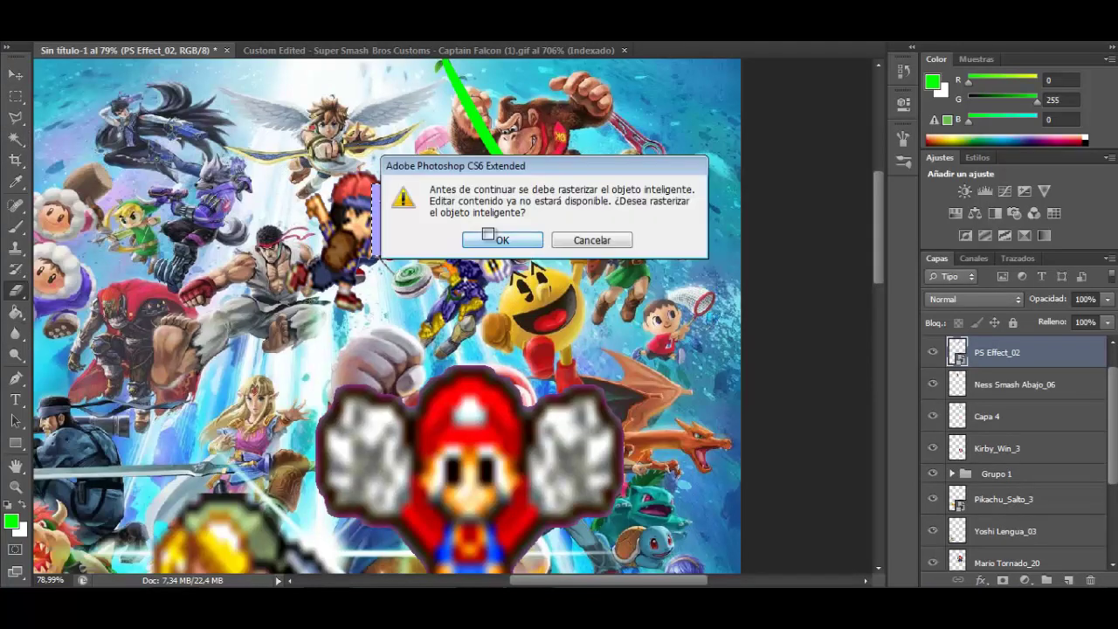
click(496, 240)
key(Delete)
key(ctrl+plus)
key(ctrl+plus)
key(ctrl+plus)
key(ctrl+plus)
drag(880, 184, 880, 148)
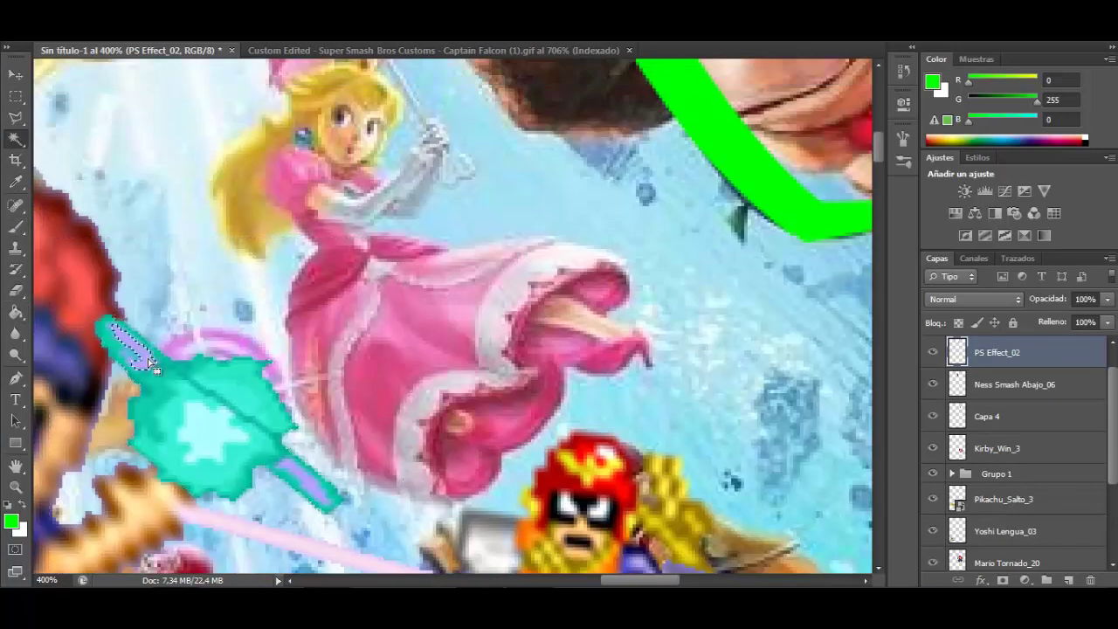
Arrange the Ness layer above PS Effect_02 and merge it down into that layer.
right_click(1003, 352)
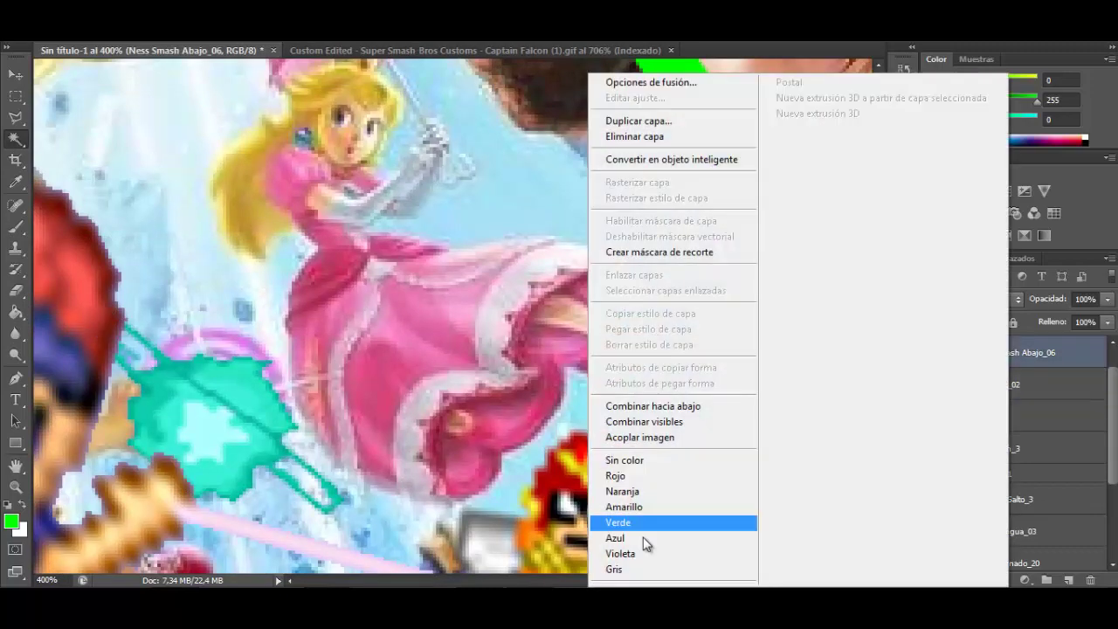
click(661, 404)
key(ctrl+minus)
key(ctrl+minus)
key(ctrl+minus)
key(ctrl+minus)
key(ctrl+minus)
key(ctrl+minus)
key(ctrl+minus)
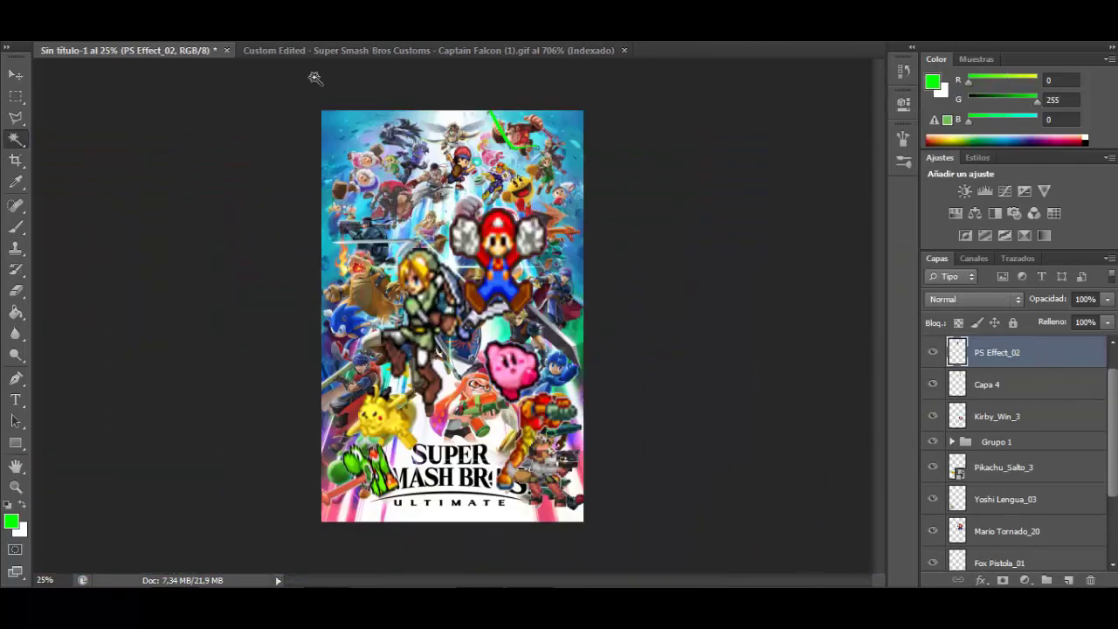
Show the hidden Capa 2 layer and move its Donkey Kong sprite toward Donkey Kong in the poster.
drag(194, 106, 243, 109)
scroll(974, 403, up, 3)
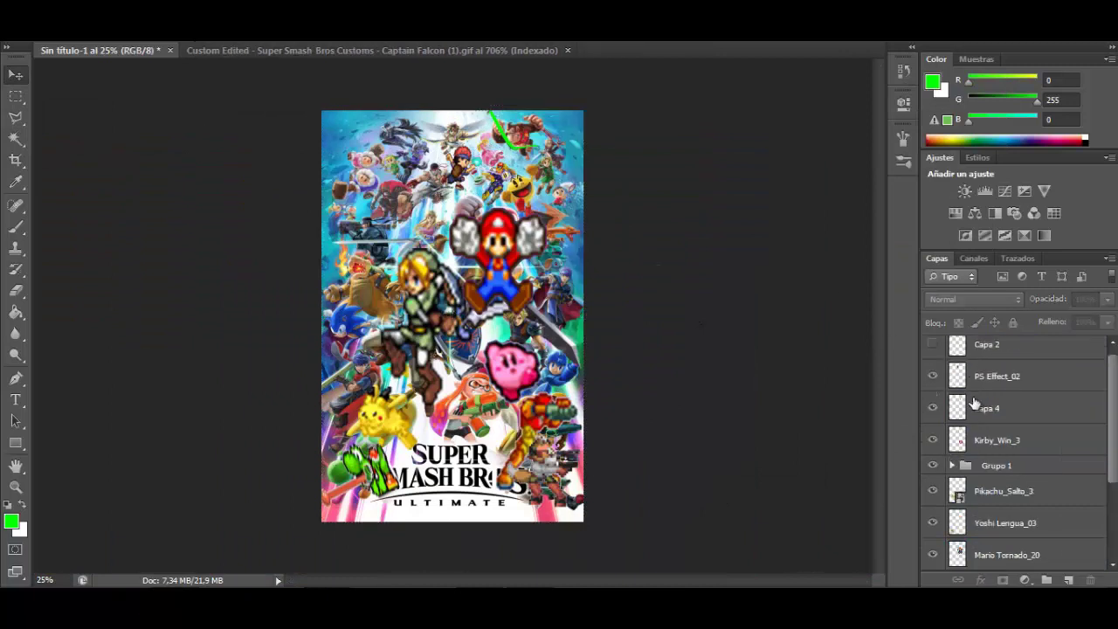
click(509, 166)
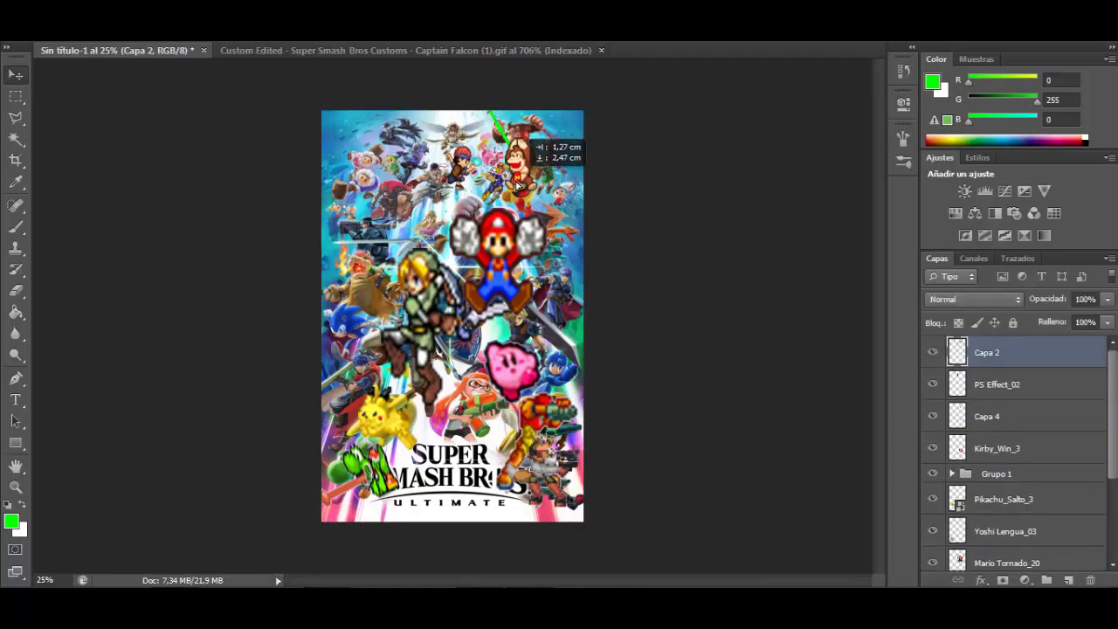
Place Bowser_Fuego_5.png from the Bowser sprites in the 02 Super Smash Bros Melee folder and position it over Bowser in the poster.
key(alt+a)
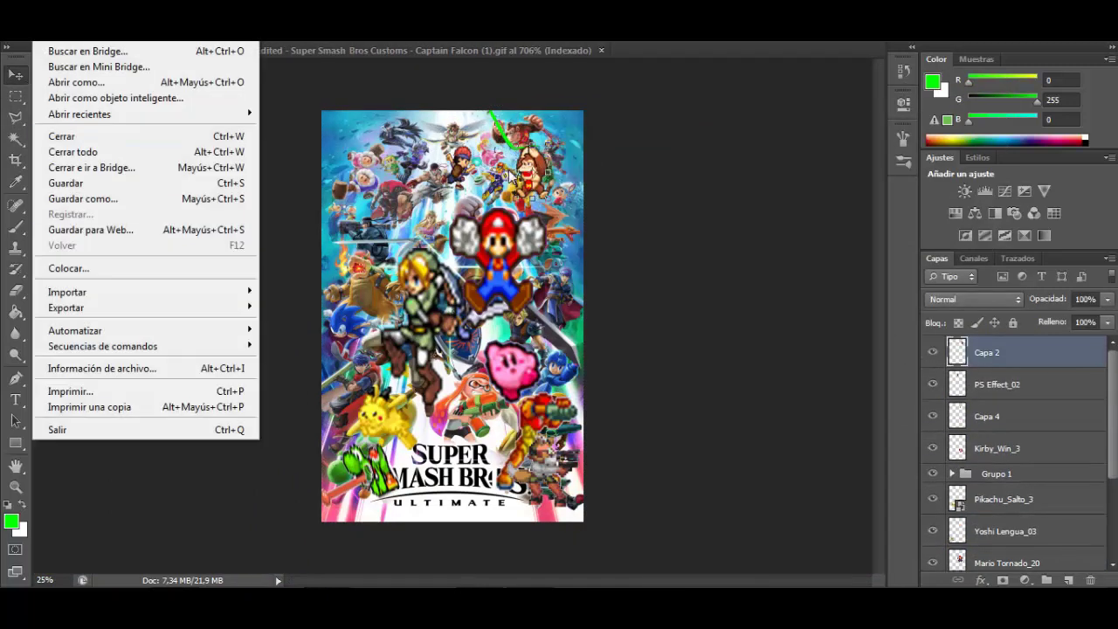
click(209, 267)
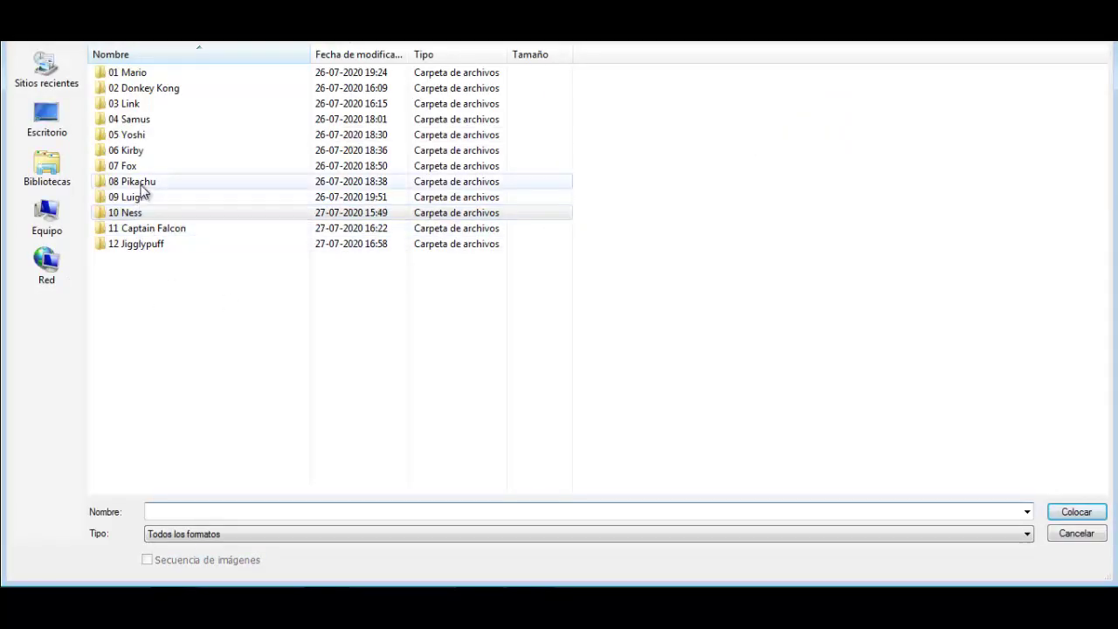
click(337, 39)
double_click(187, 90)
double_click(165, 88)
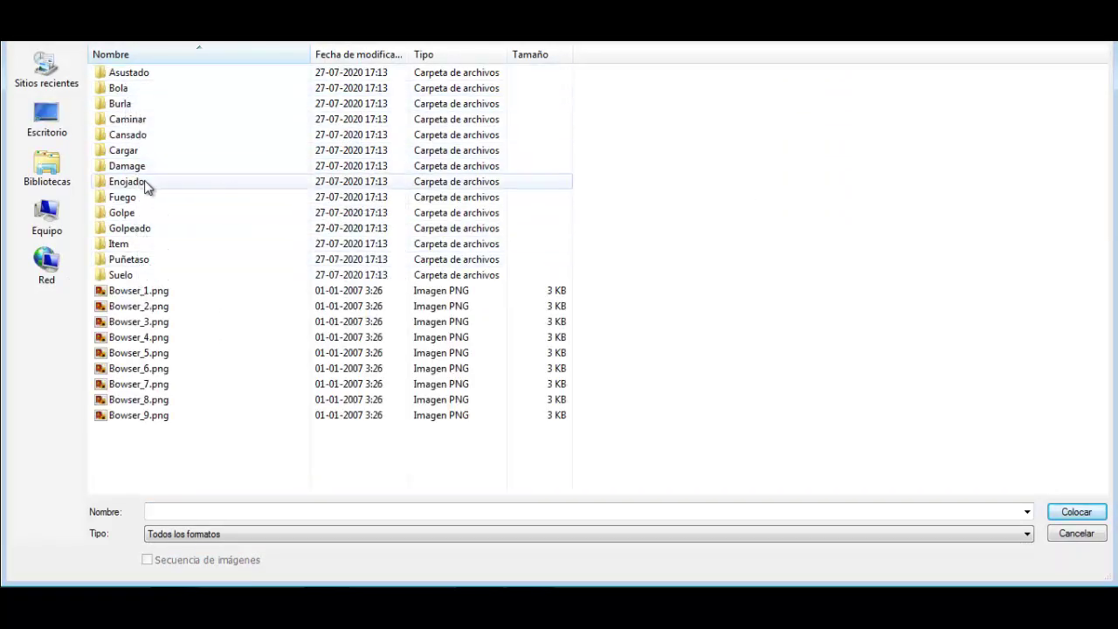
double_click(127, 196)
double_click(645, 81)
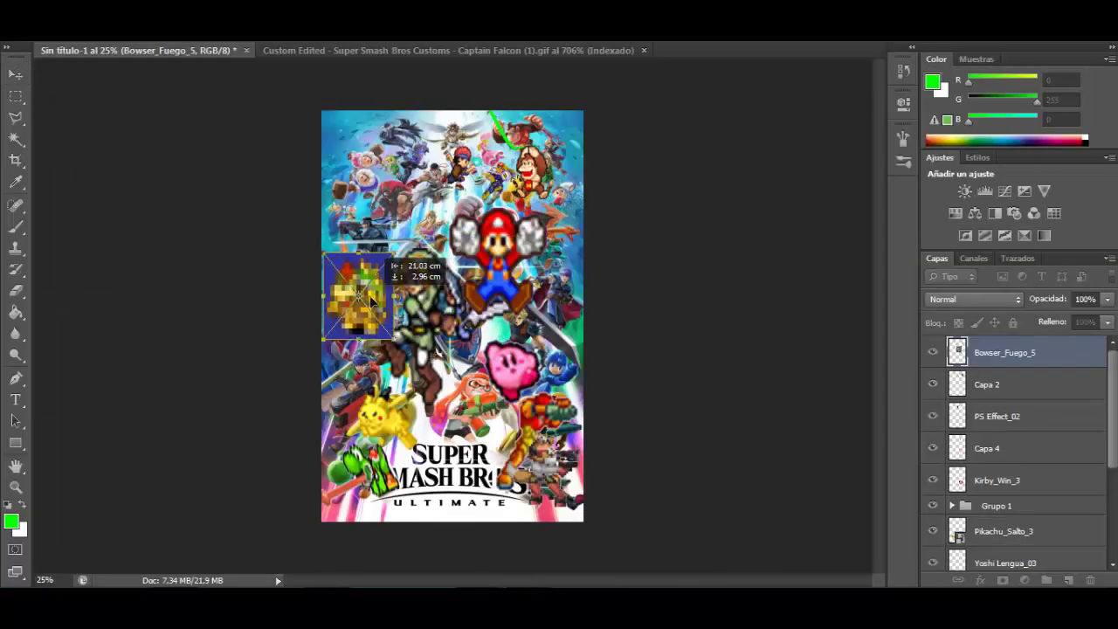
key(Return)
Rasterize the Bowser sprite, remove its blue background and adjust its position over Bowser.
click(15, 489)
drag(404, 296, 489, 316)
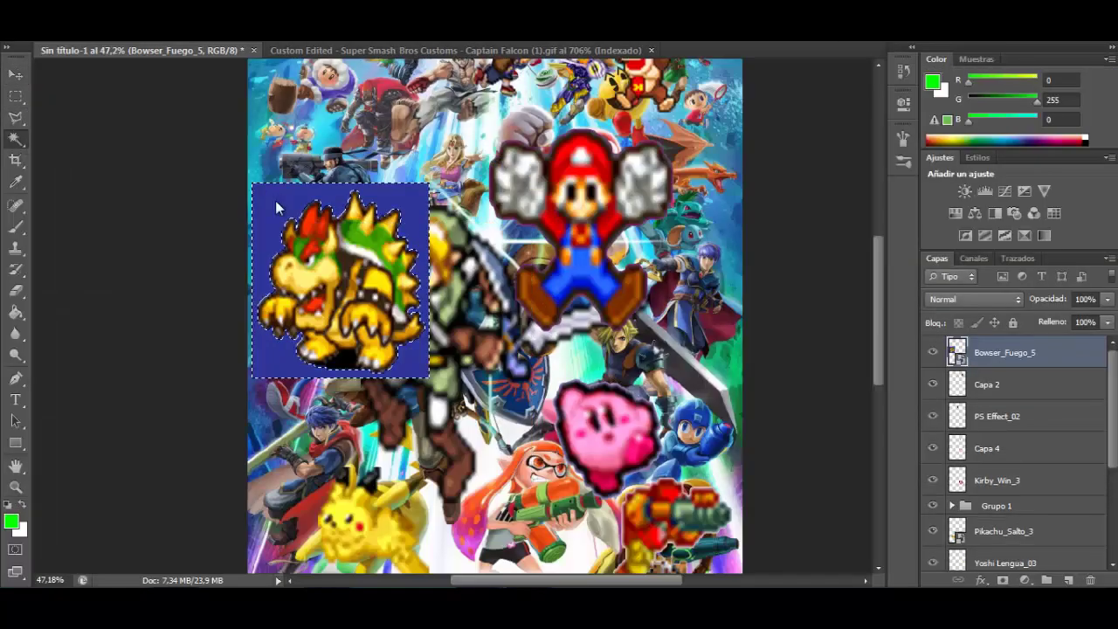
key(Delete)
click(492, 238)
key(e)
click(489, 234)
click(488, 236)
key(Delete)
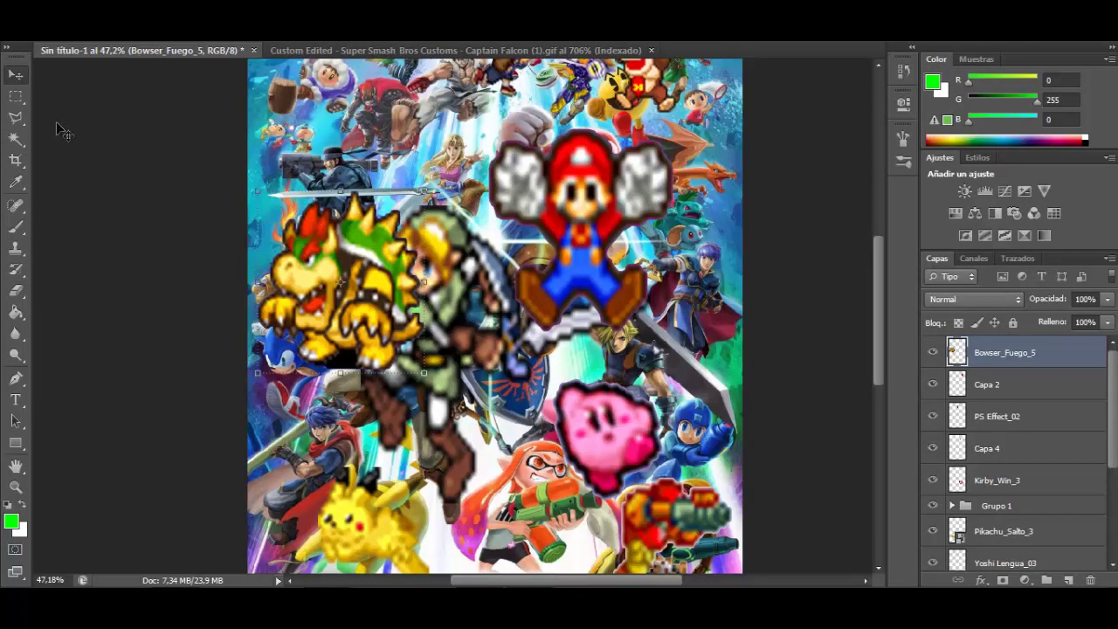
mouse_move(314, 316)
mouse_down()
mouse_move(306, 297)
mouse_move(306, 307)
mouse_up()
Place Bowser_Fuegito_1.png, then enlarge, rotate and position the fireball below Bowser's mouth.
click(49, 9)
click(98, 269)
double_click(132, 111)
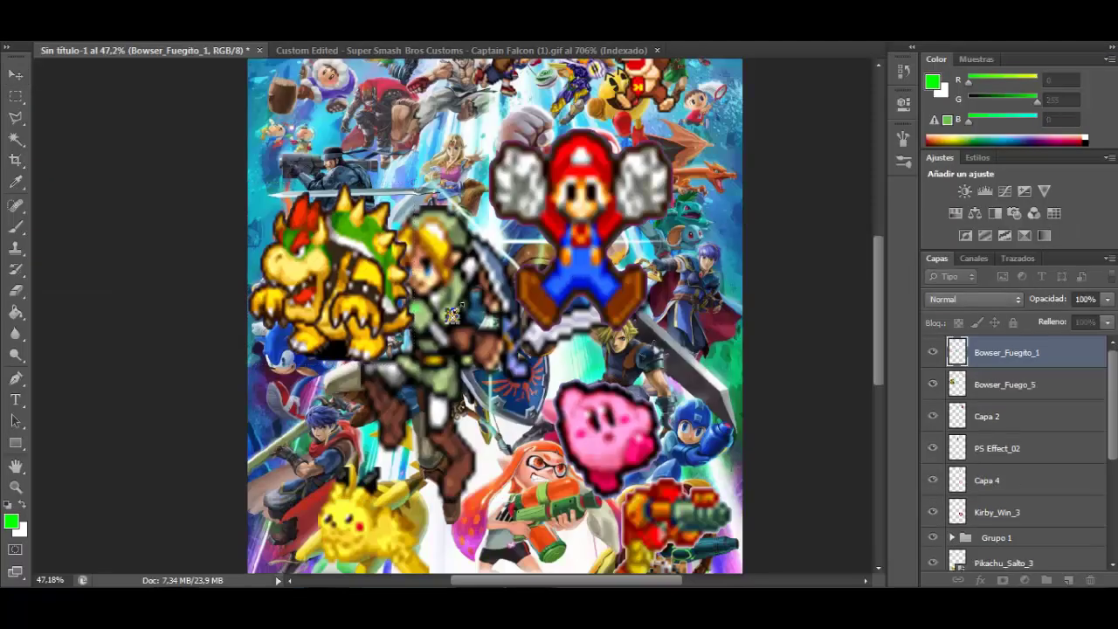
drag(452, 314, 288, 335)
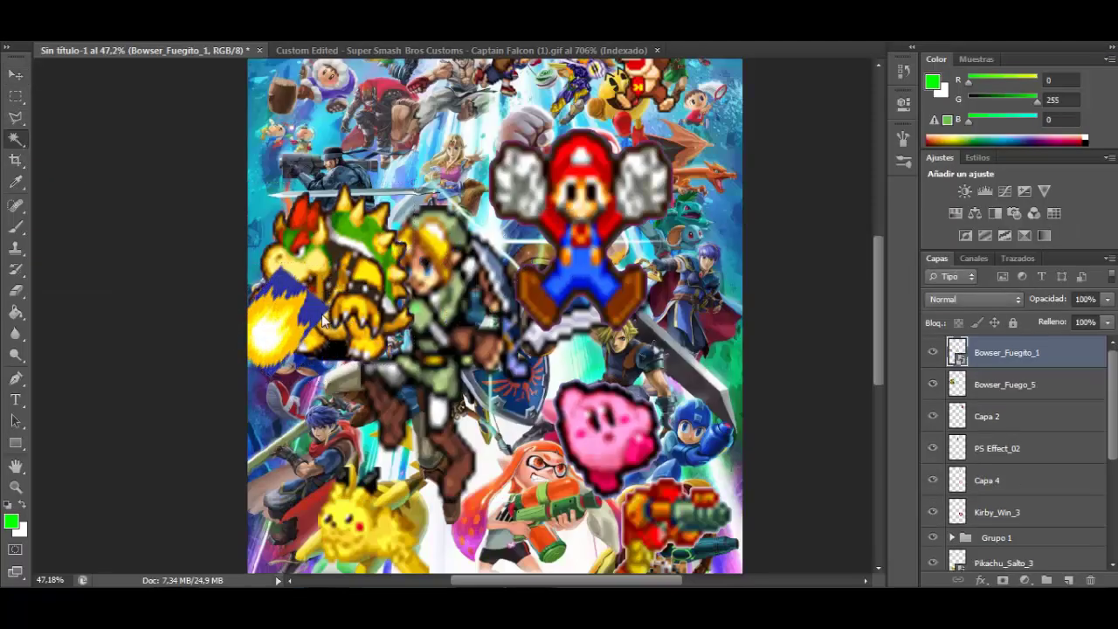
Rasterize the fireball sprite and remove its blue background.
click(317, 309)
key(Delete)
click(506, 234)
key(e)
click(496, 241)
click(495, 241)
key(Delete)
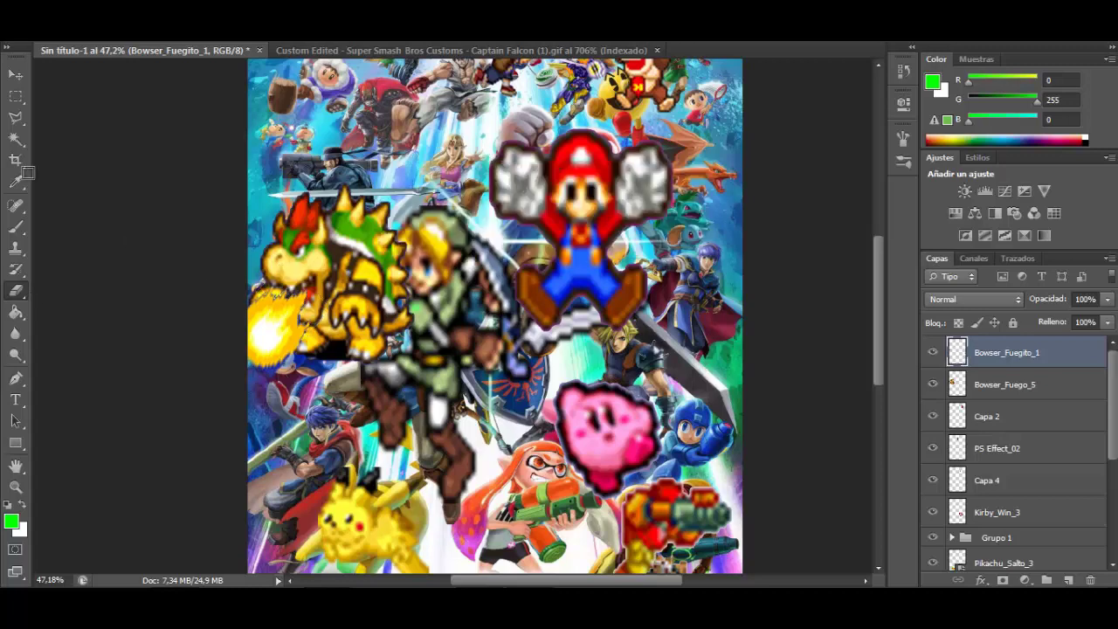
Create a layer group and put the Bowser_Fuego_5 and Bowser_Fuegito_1 layers in it.
right_click(978, 350)
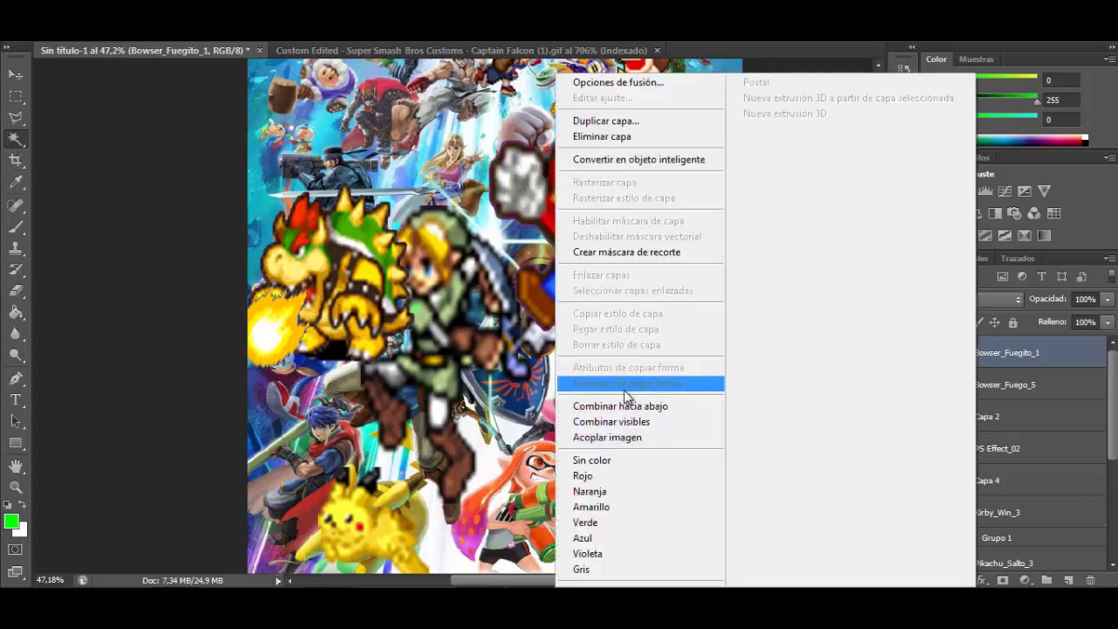
click(230, 349)
click(1045, 580)
drag(982, 376, 981, 347)
drag(982, 403, 978, 347)
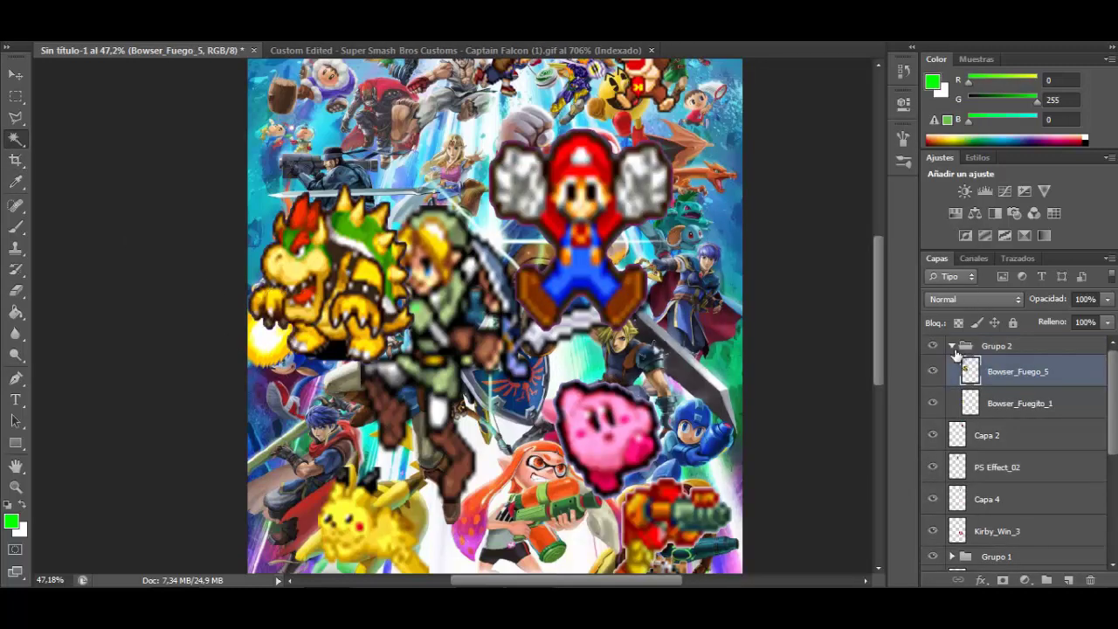
click(952, 345)
Move the Bowser group directly above the poster layer, with the fireball layer above Bowser, and collapse the group.
click(932, 346)
click(932, 346)
drag(968, 483, 969, 563)
scroll(1006, 541, down, 3)
drag(1008, 522, 1008, 479)
click(964, 469)
double_click(969, 470)
click(763, 186)
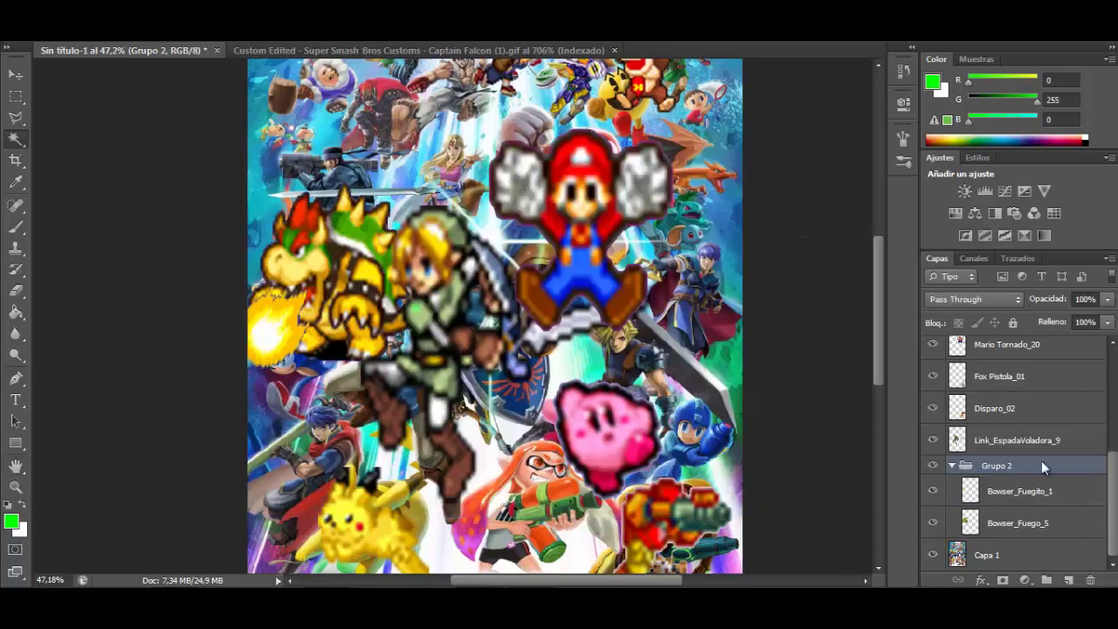
double_click(964, 467)
click(763, 186)
click(952, 467)
Place Sonic Correr_30.png from the 03 Super Smash Bros Brawl folder and size and position it over Sonic in the poster.
click(49, 5)
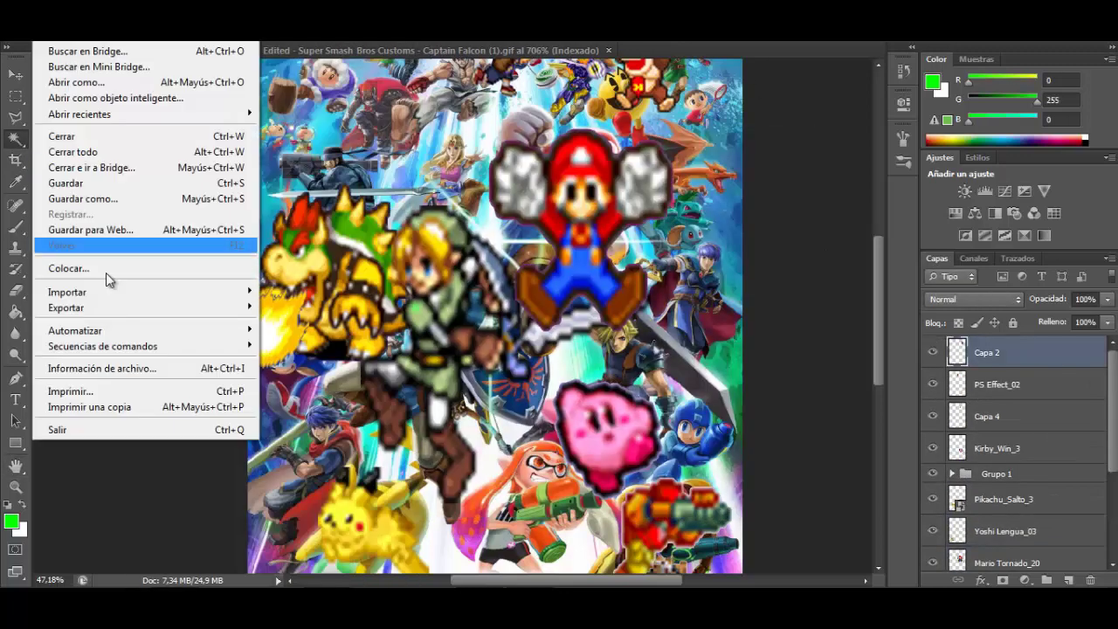
click(105, 270)
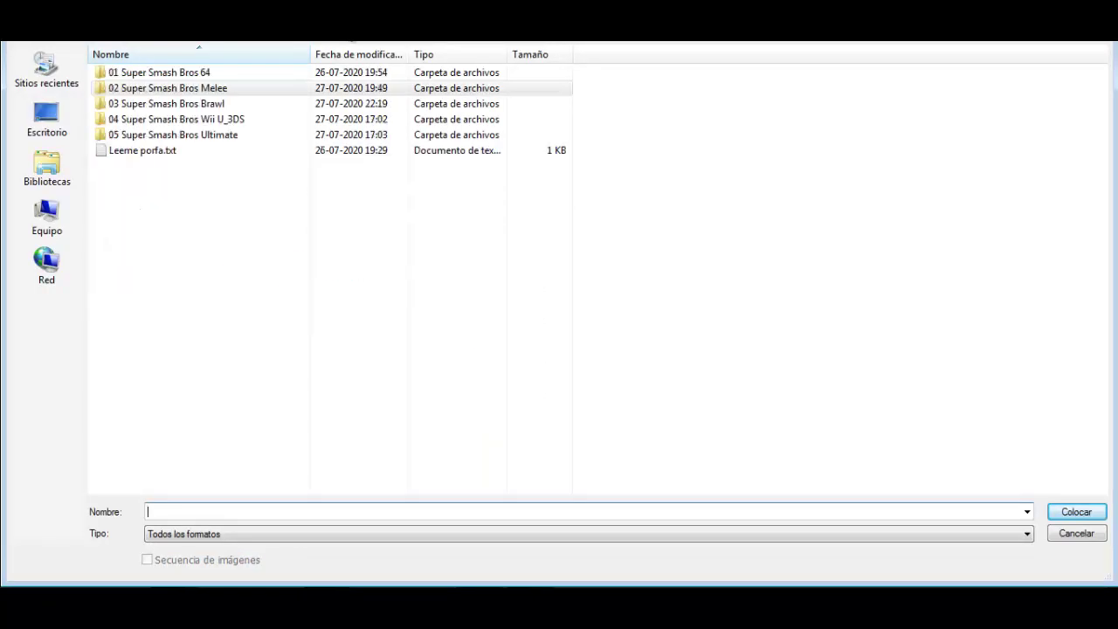
double_click(212, 105)
double_click(169, 215)
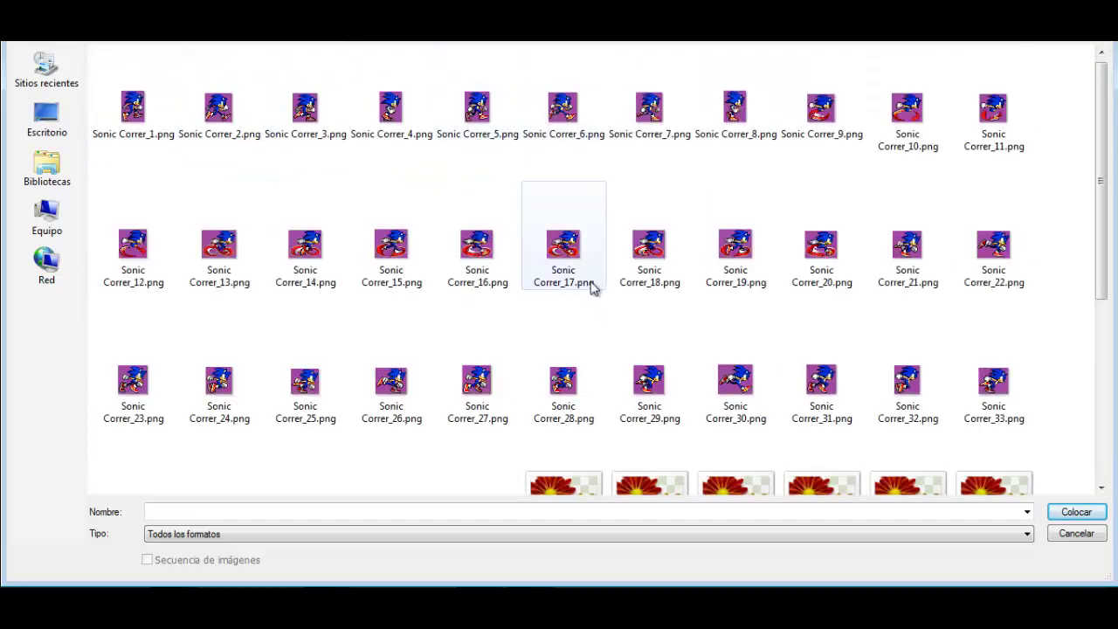
double_click(739, 375)
drag(461, 309, 248, 181)
drag(437, 199, 360, 313)
Rasterize the Sonic sprite, remove its purple background and clear the selection.
click(16, 139)
click(474, 233)
click(340, 335)
key(Delete)
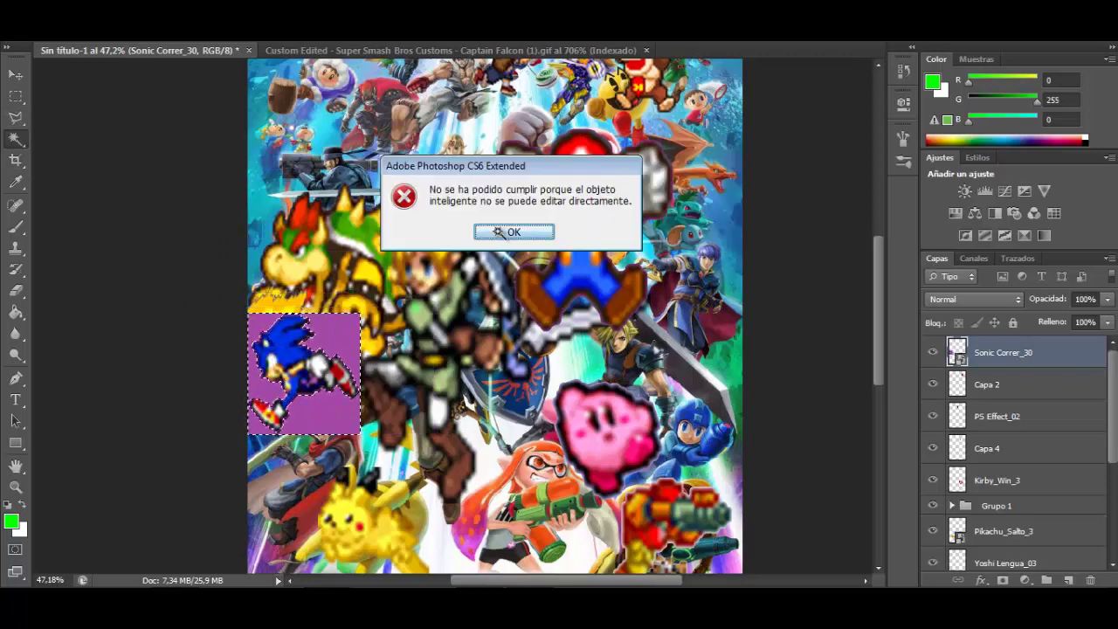
click(499, 232)
click(16, 290)
click(327, 340)
click(501, 244)
key(Delete)
key(ctrl+d)
Hide the other sprite layers and adjust the Sonic sprite's position over Sonic in the poster.
scroll(982, 503, down, 5)
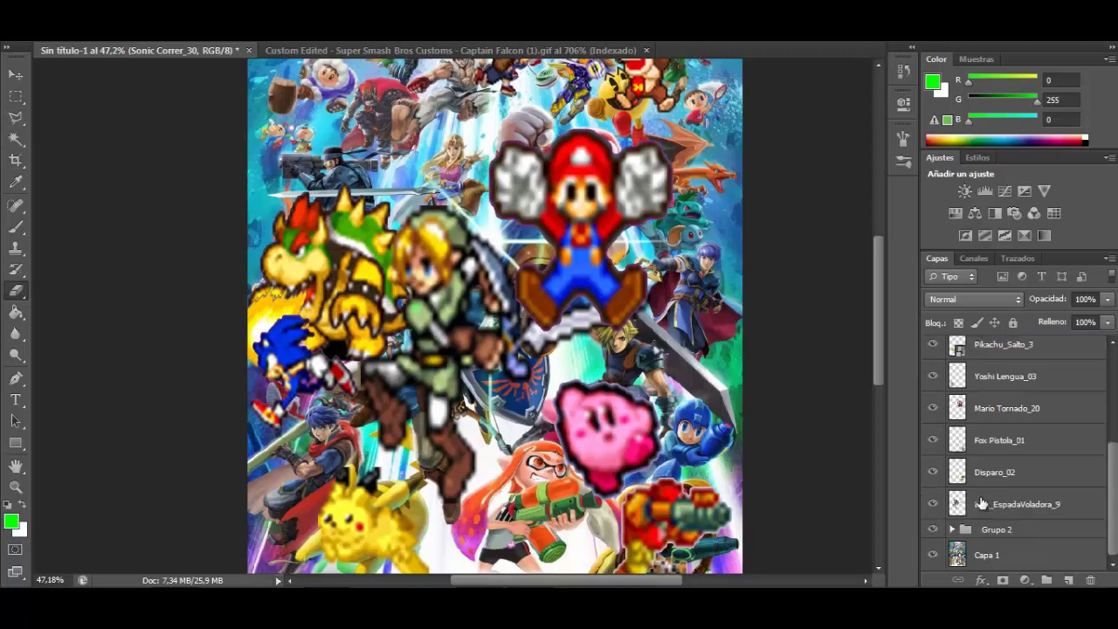
drag(932, 529, 936, 395)
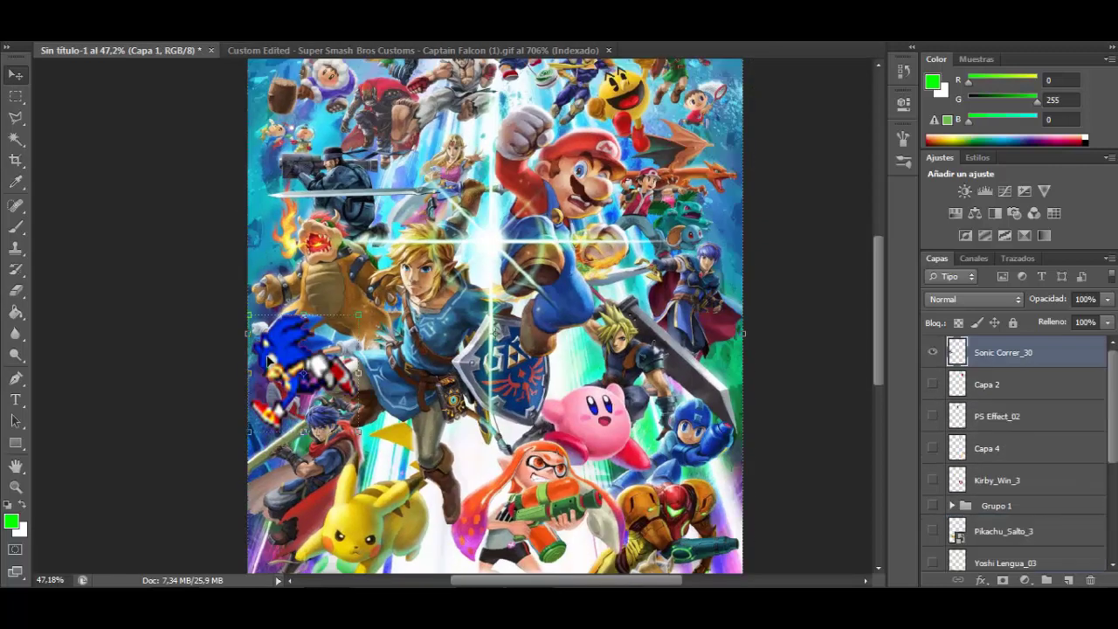
drag(276, 360, 285, 351)
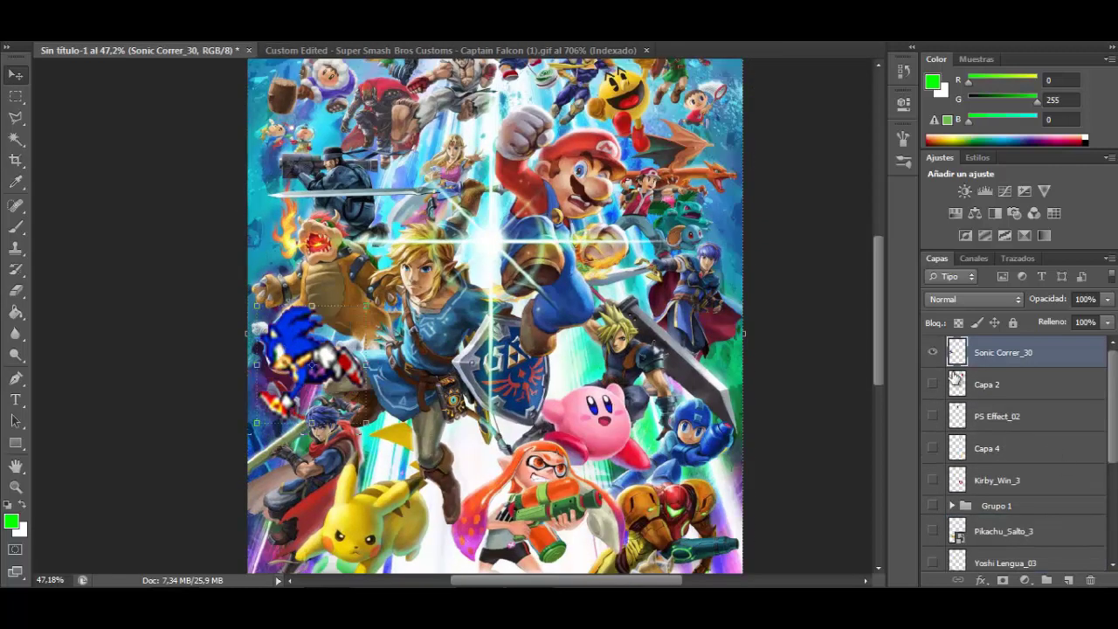
Show the hidden sprite layers again and place the Sonic layer between Link_EspadaVoladora_9 and the Bowser group.
mouse_move(1000, 548)
mouse_down()
mouse_move(998, 536)
mouse_move(998, 551)
mouse_up()
drag(933, 522, 931, 367)
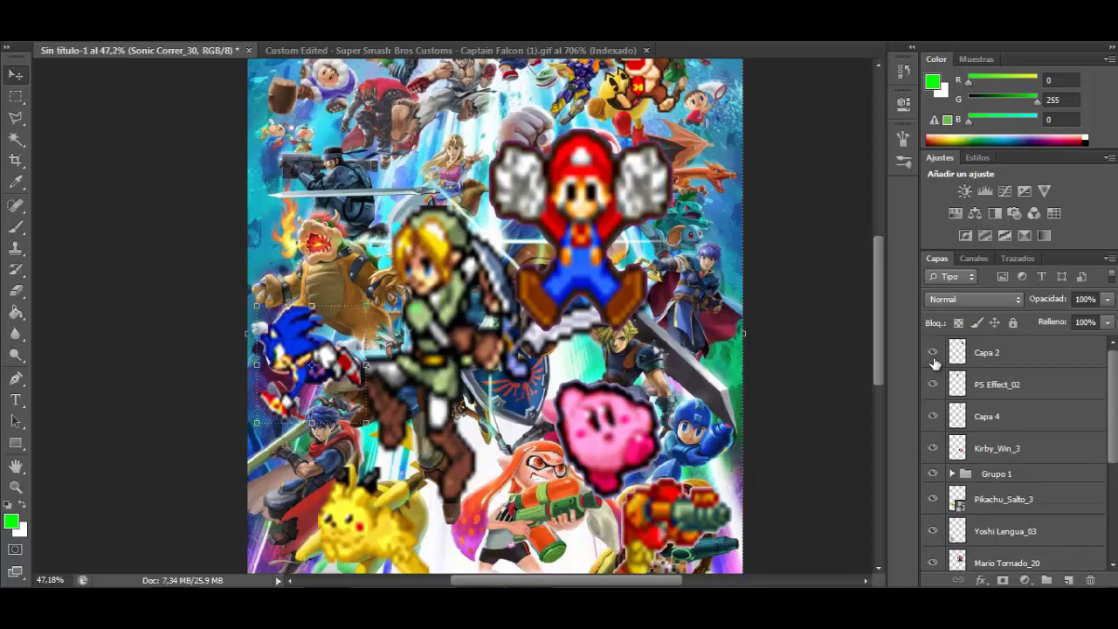
scroll(864, 469, down, 2)
scroll(927, 515, down, 5)
click(933, 531)
key(ctrl+minus)
key(ctrl+minus)
key(ctrl+minus)
key(ctrl+plus)
key(ctrl+plus)
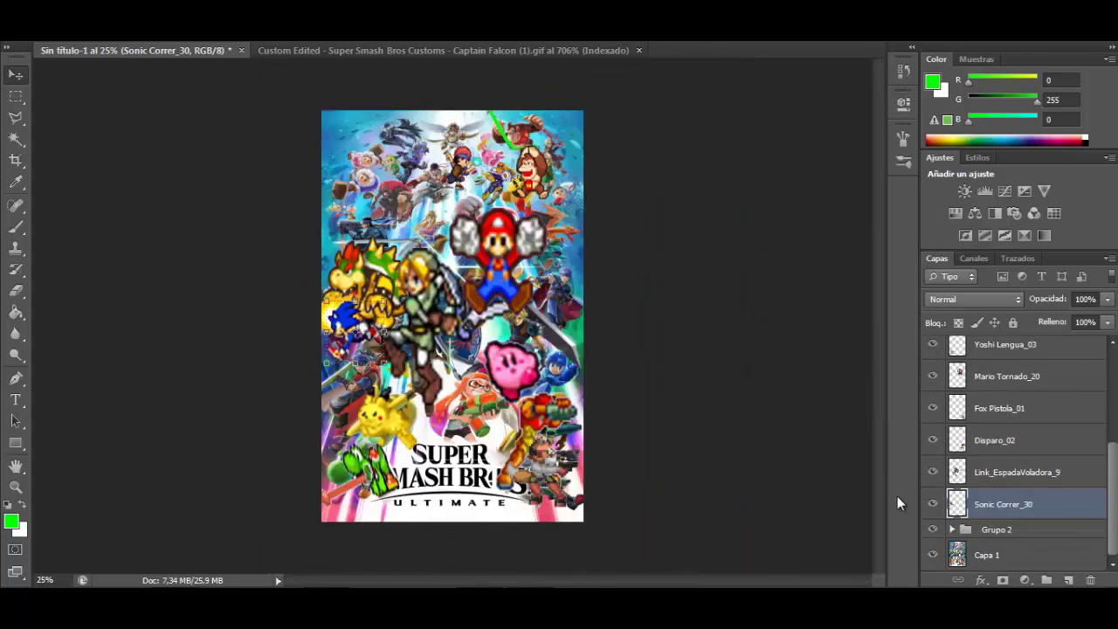
Place Ganondorf Saltar_1.png from the Ganondorf sprites in the 03 Super Smash Bros Brawl folder.
click(42, 35)
click(110, 267)
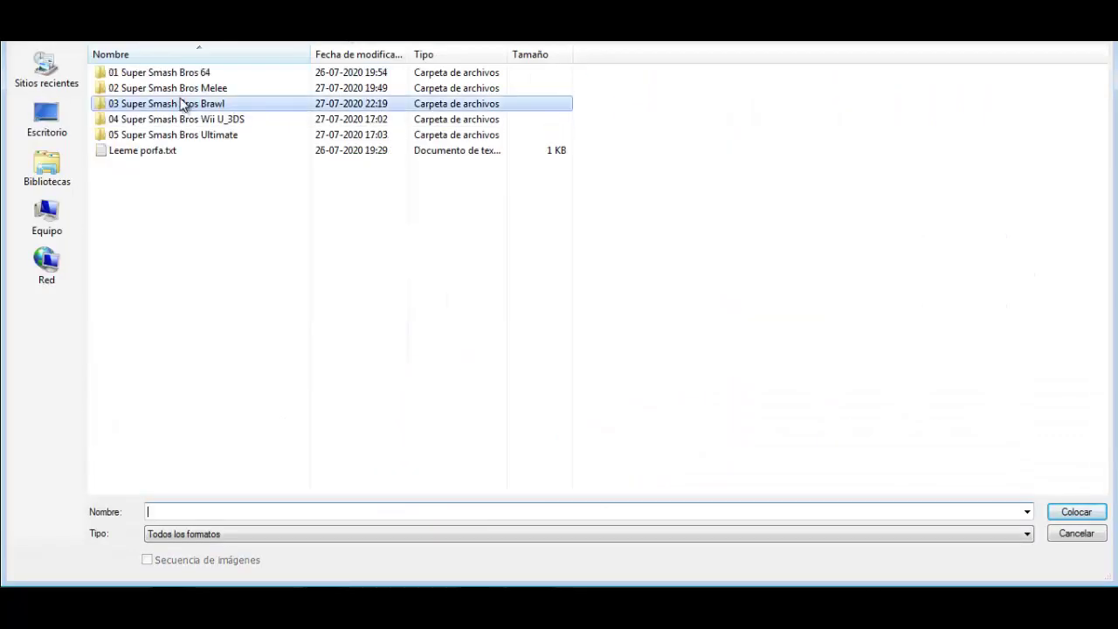
double_click(187, 105)
double_click(154, 230)
double_click(474, 94)
double_click(132, 98)
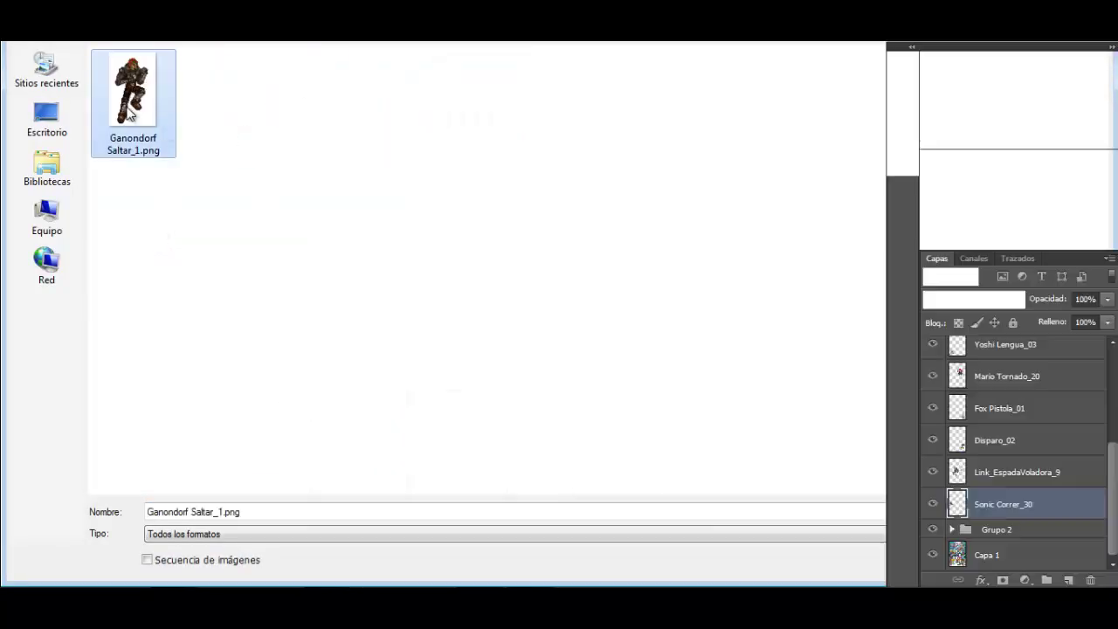
Resize the Ganondorf sprite and position it over Ganondorf in the poster, beside Ryu.
drag(502, 258, 505, 243)
drag(494, 285, 389, 173)
drag(339, 171, 453, 171)
drag(434, 172, 377, 173)
drag(412, 98, 322, 225)
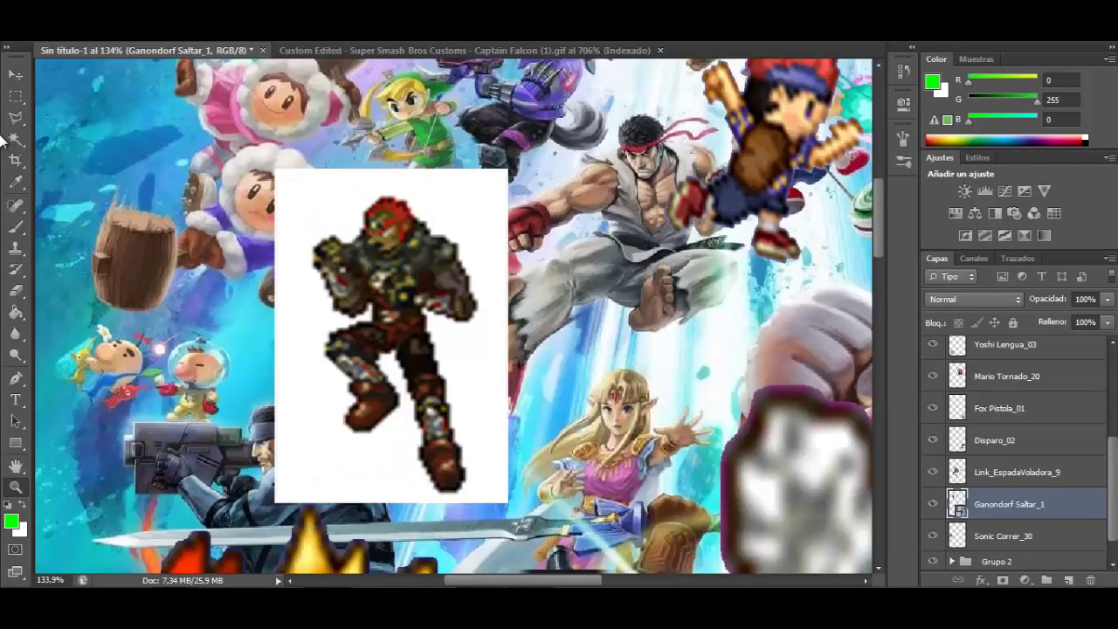
Rasterize the Ganondorf sprite, delete the white background around it, and clear the selection.
key(Delete)
click(501, 235)
click(16, 291)
click(299, 329)
click(477, 238)
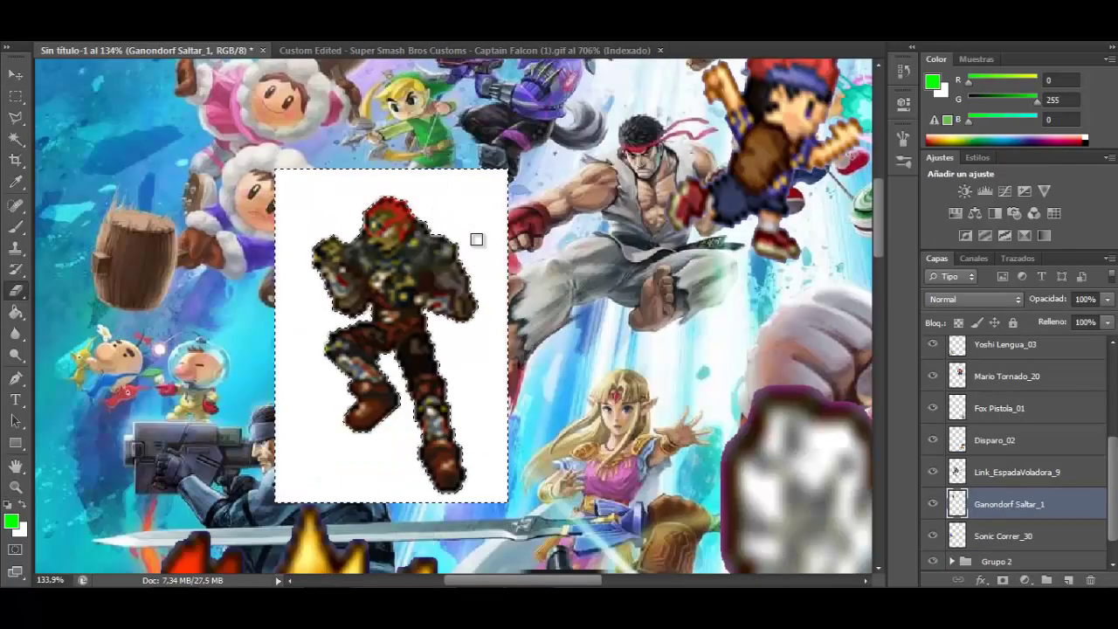
key(Delete)
key(ctrl+d)
Place the Peach Dash_Saltar_1 sprite, then resize and position it over Peach in the poster.
key(ctrl+minus)
key(ctrl+minus)
key(ctrl+minus)
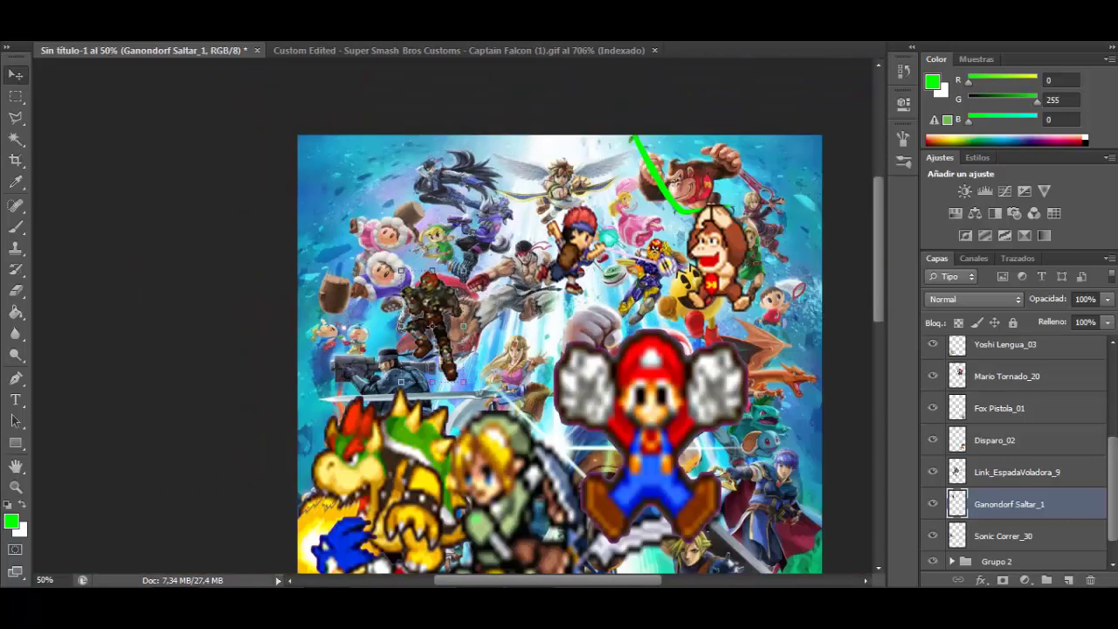
click(43, 5)
click(71, 267)
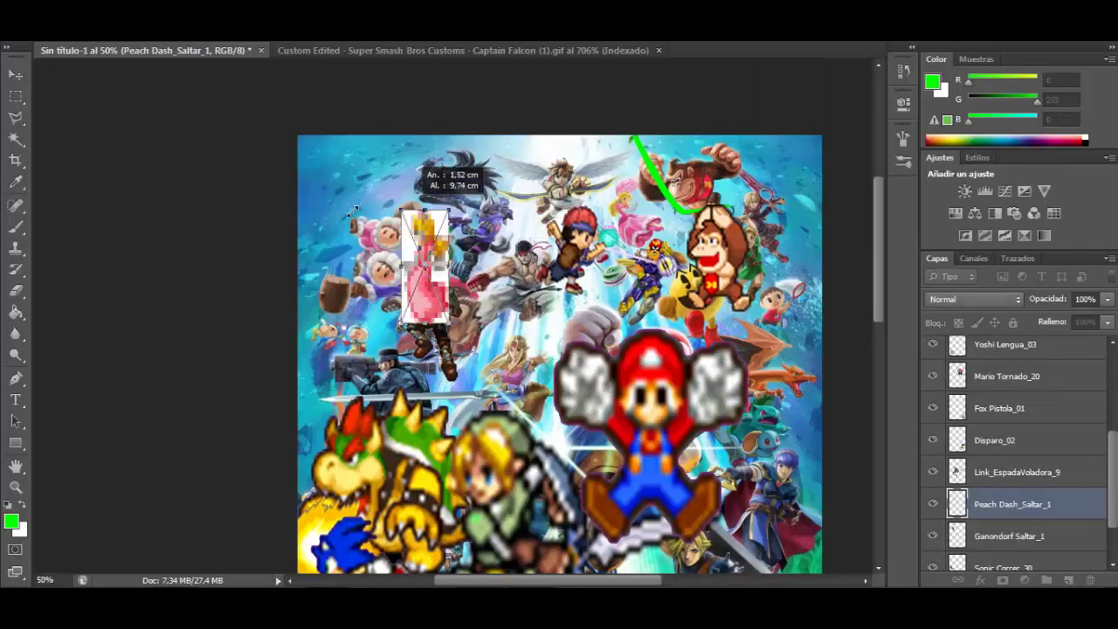
drag(429, 246, 629, 211)
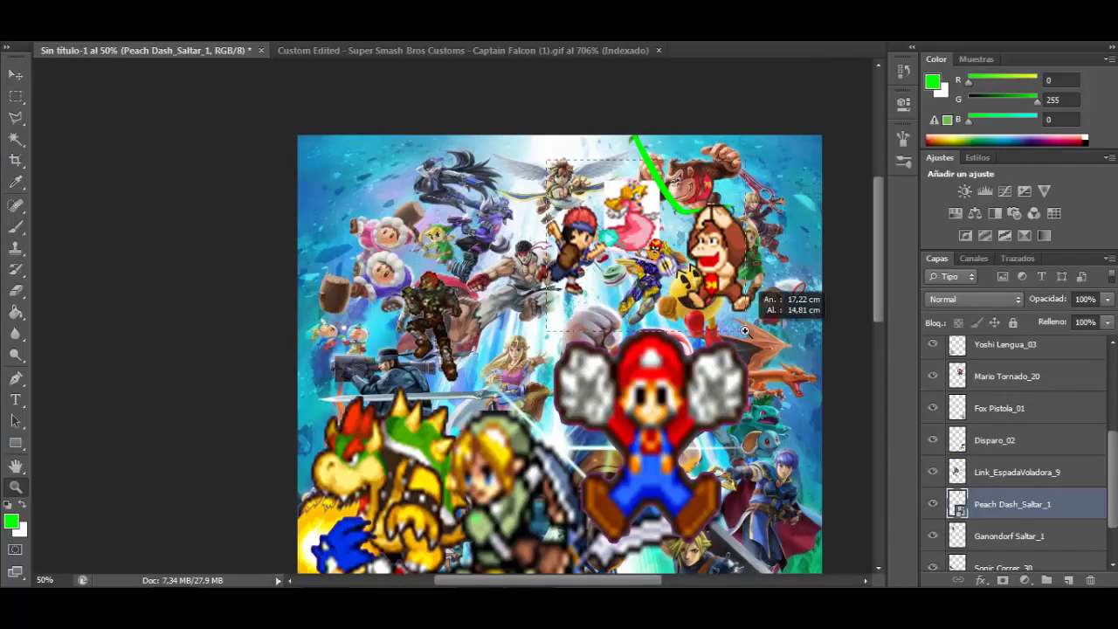
Rasterize the Peach sprite, delete its white background, and check it with the PS Effect_02 layer briefly hidden.
drag(744, 330, 743, 331)
key(Delete)
click(525, 235)
click(19, 292)
click(472, 185)
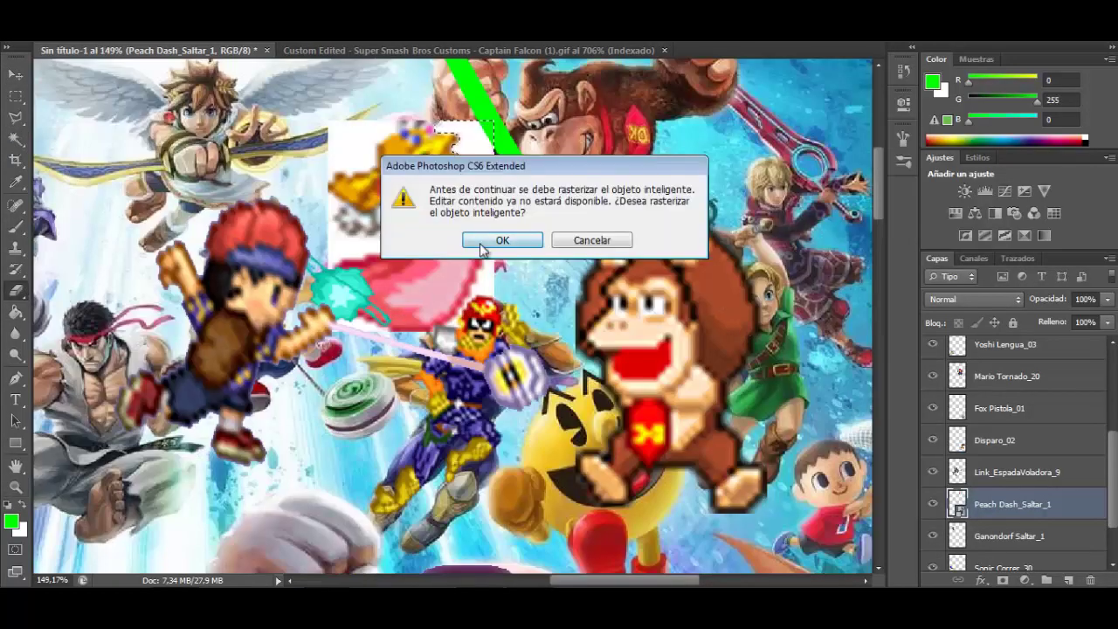
click(483, 244)
key(Delete)
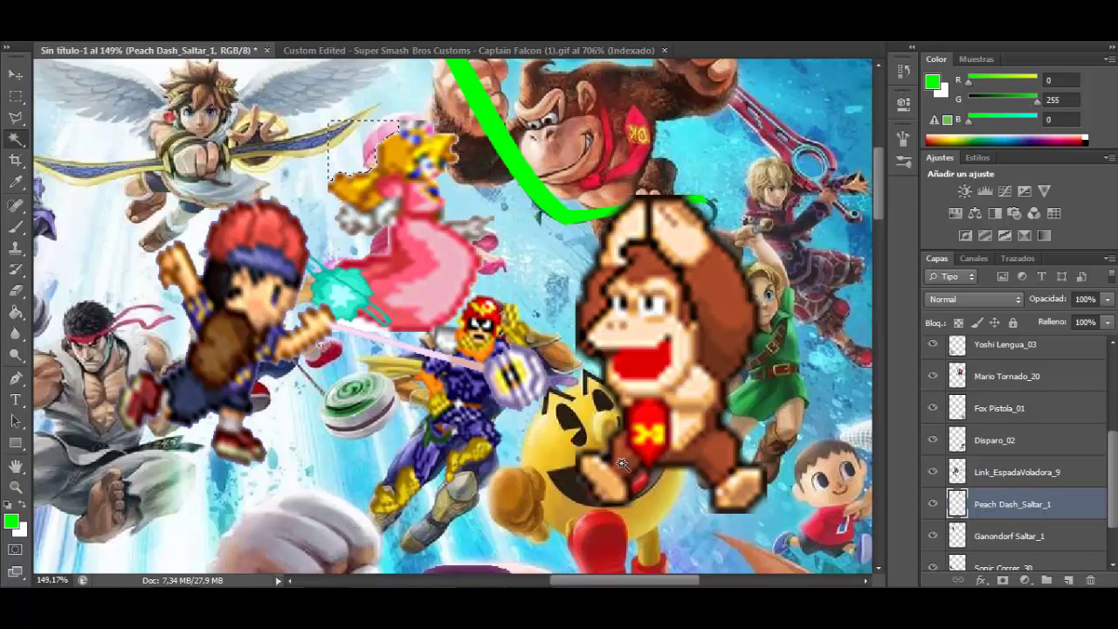
scroll(953, 407, up, 2)
click(933, 384)
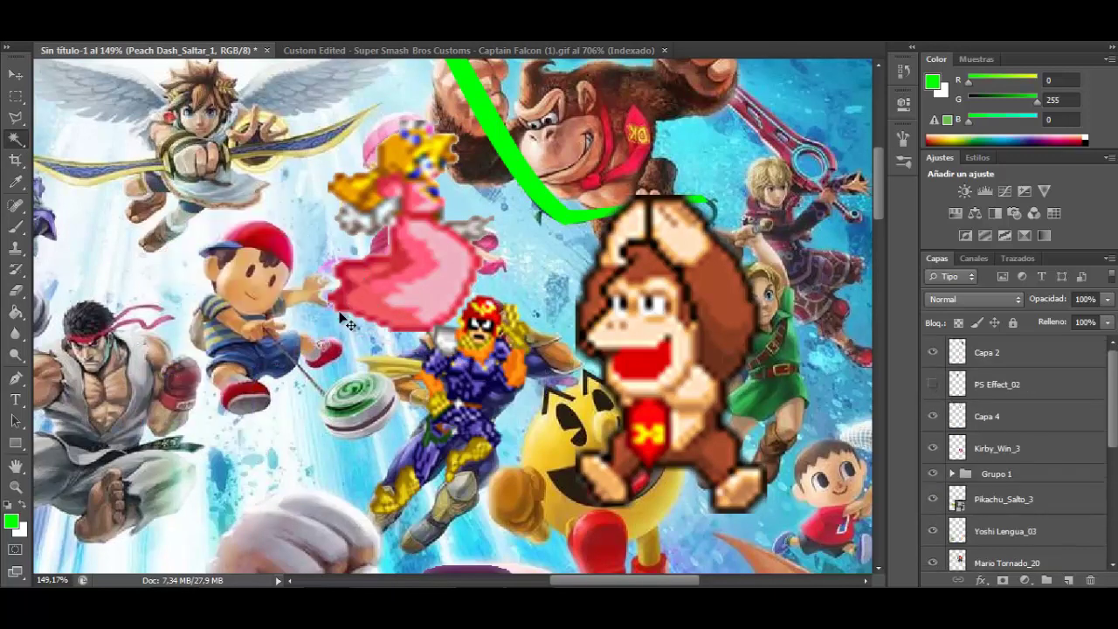
click(932, 384)
Place the Zelda Patada en el Aire_1 sprite from the 17 Zelda folder.
key(ctrl+minus)
key(ctrl+minus)
key(ctrl+minus)
key(ctrl+minus)
key(ctrl+minus)
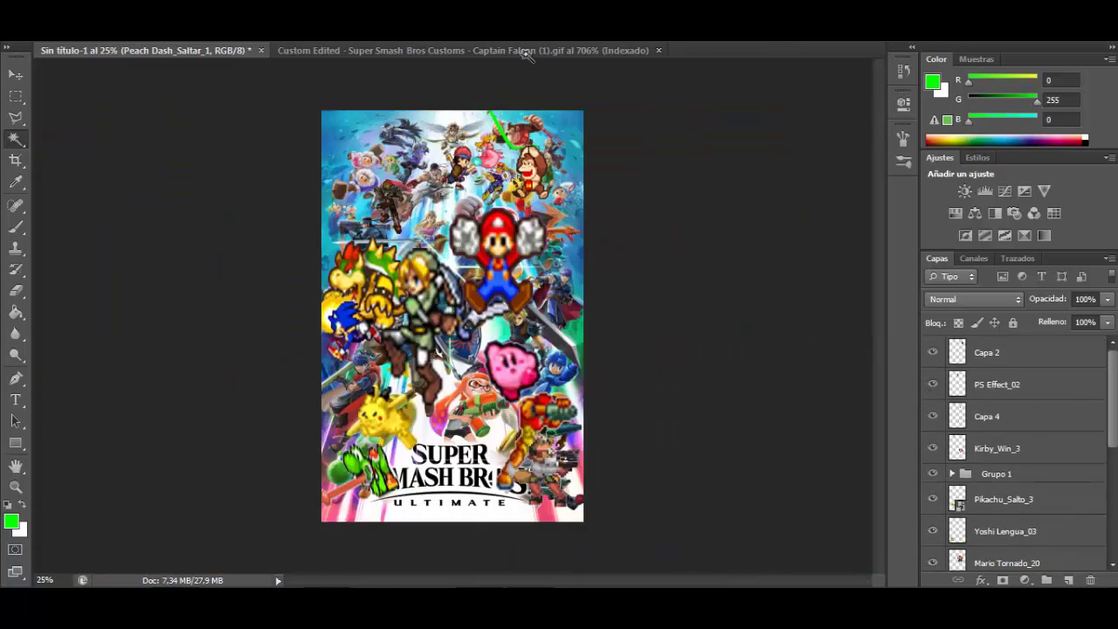
click(46, 10)
click(194, 248)
click(404, 28)
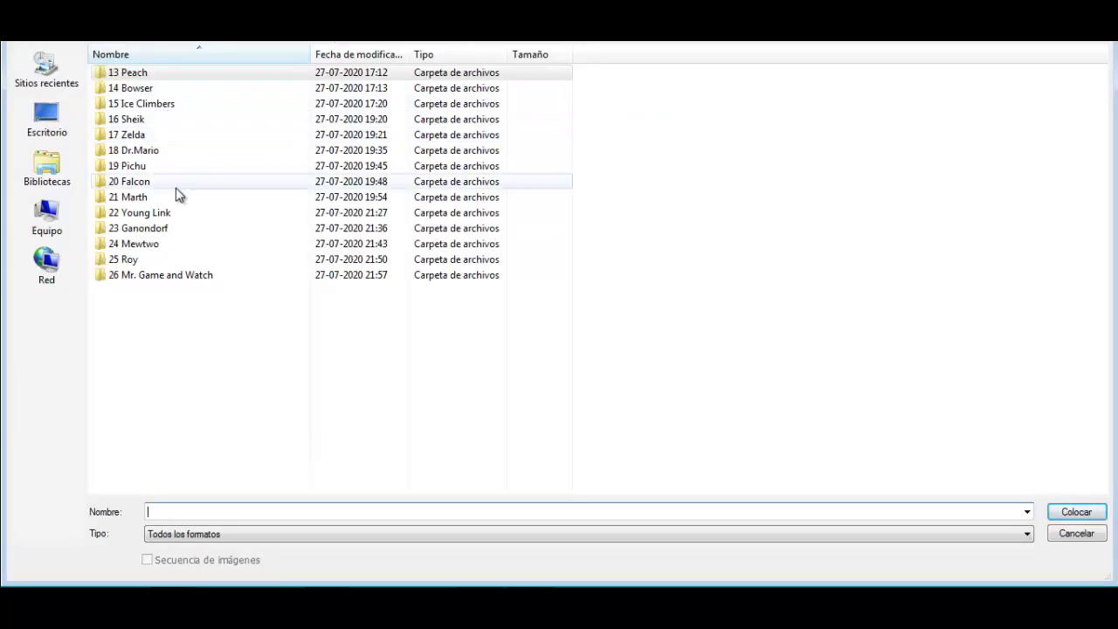
double_click(151, 132)
double_click(425, 102)
double_click(154, 119)
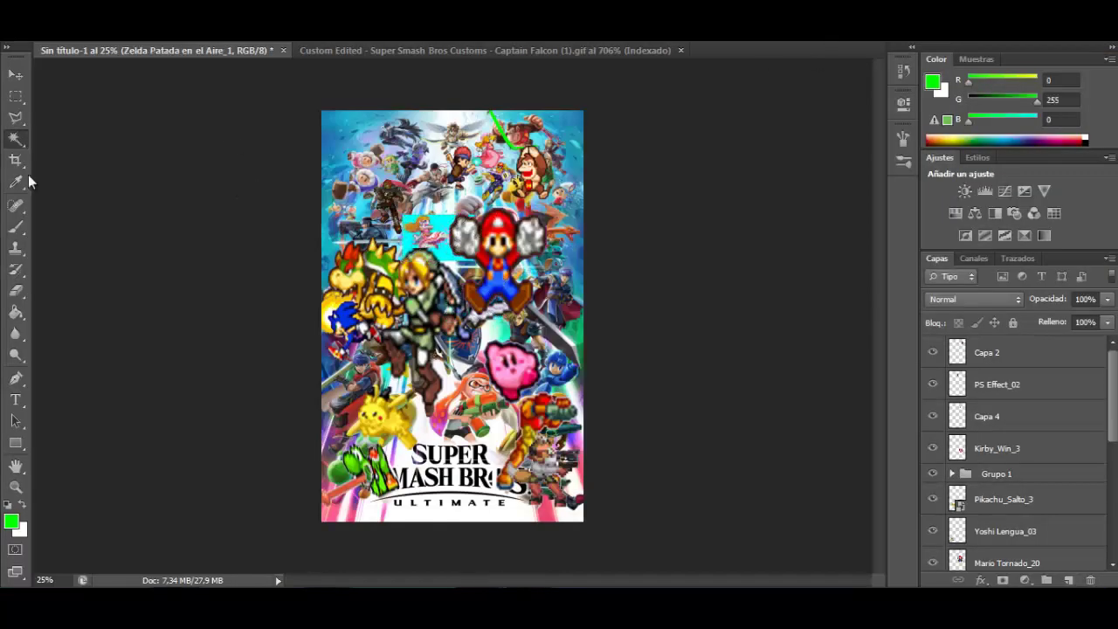
Rasterize the Zelda sprite and delete its cyan background.
click(446, 221)
key(Delete)
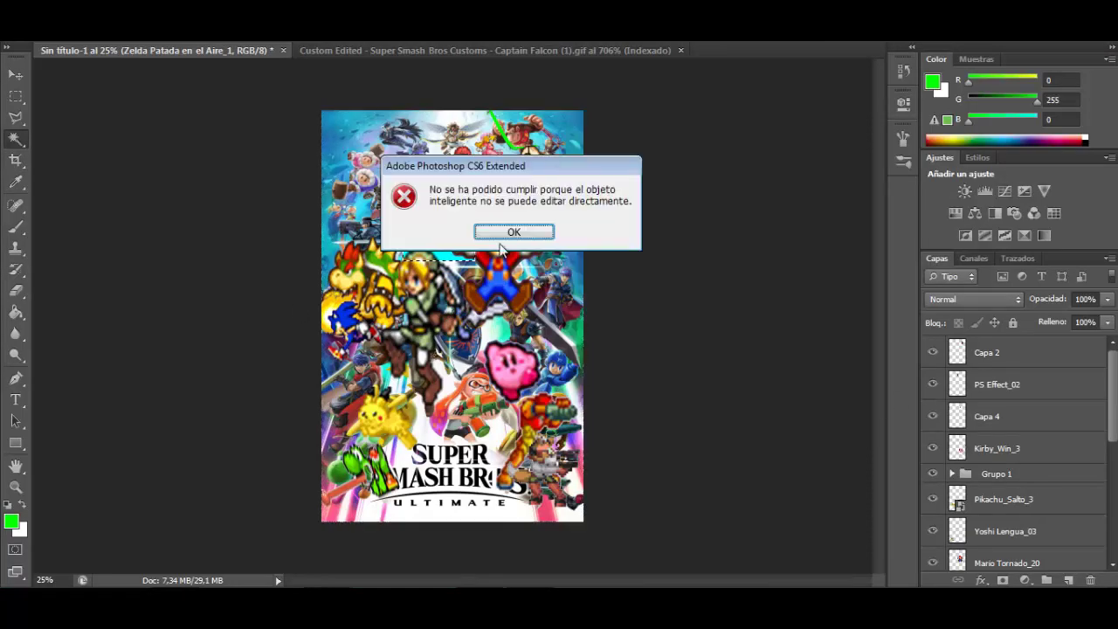
click(507, 232)
click(16, 290)
click(445, 238)
click(504, 240)
key(Delete)
Resize the Zelda sprite and position it over Zelda in the poster, beside Mario's fist.
drag(365, 186, 568, 350)
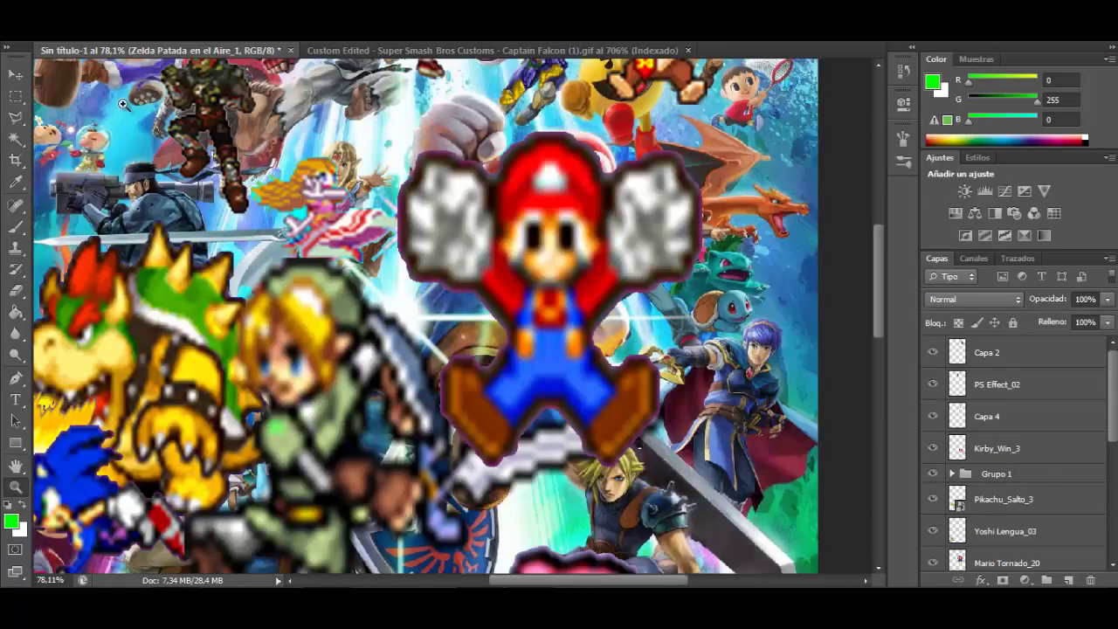
click(15, 75)
mouse_move(334, 198)
mouse_down()
mouse_move(343, 147)
mouse_move(339, 180)
mouse_up()
key(ctrl+t)
drag(248, 301, 252, 298)
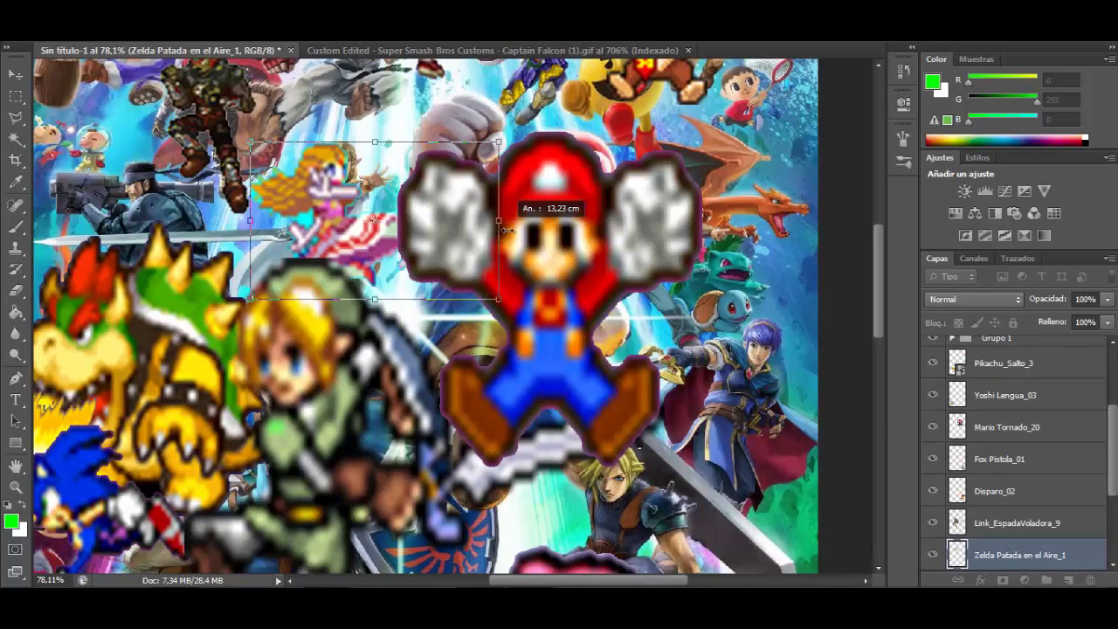
drag(506, 230, 507, 230)
mouse_move(314, 236)
mouse_down()
mouse_move(338, 221)
mouse_move(324, 236)
mouse_up()
click(818, 33)
Hide the poster layer Capa 1 to inspect the sprites on their own, and show it again.
key(ctrl+minus)
key(ctrl+minus)
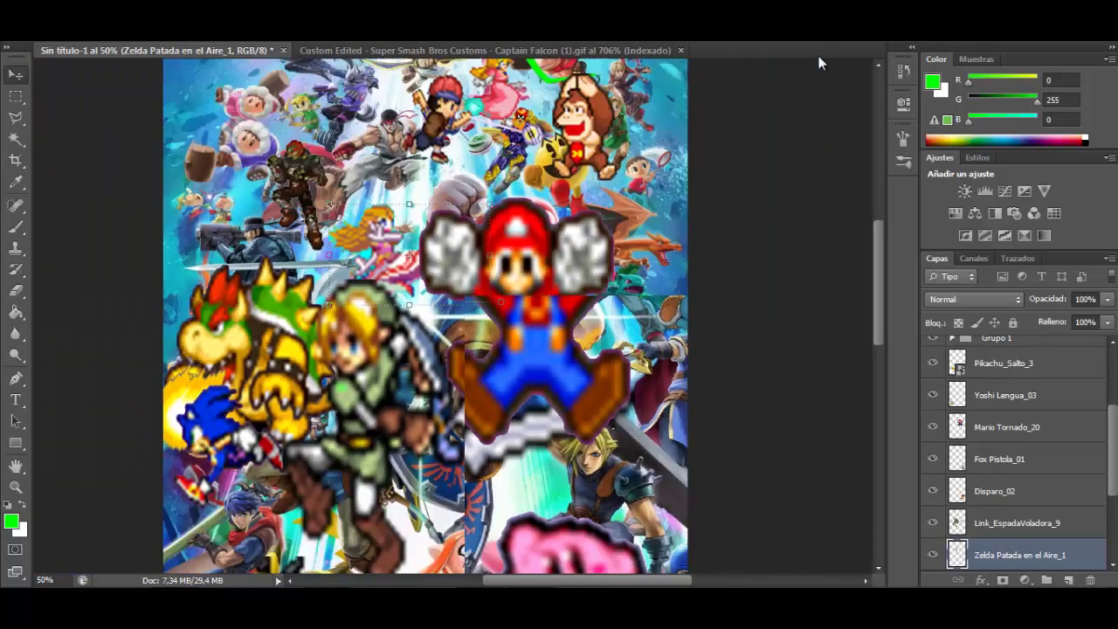
key(ctrl+minus)
drag(818, 144, 742, 396)
click(932, 553)
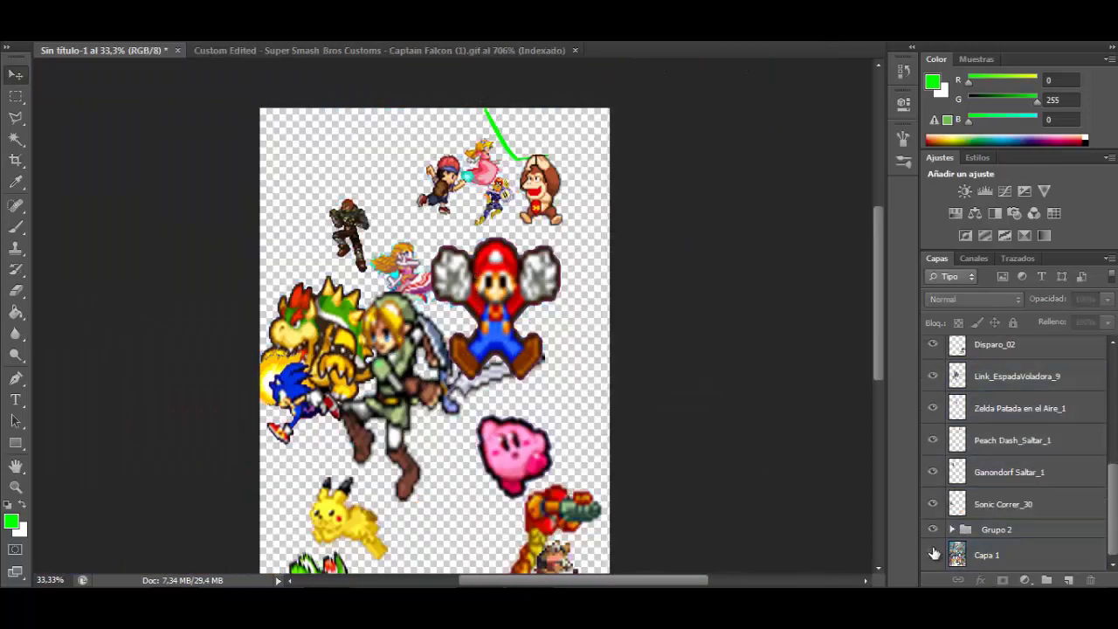
click(933, 555)
scroll(580, 502, down, 1)
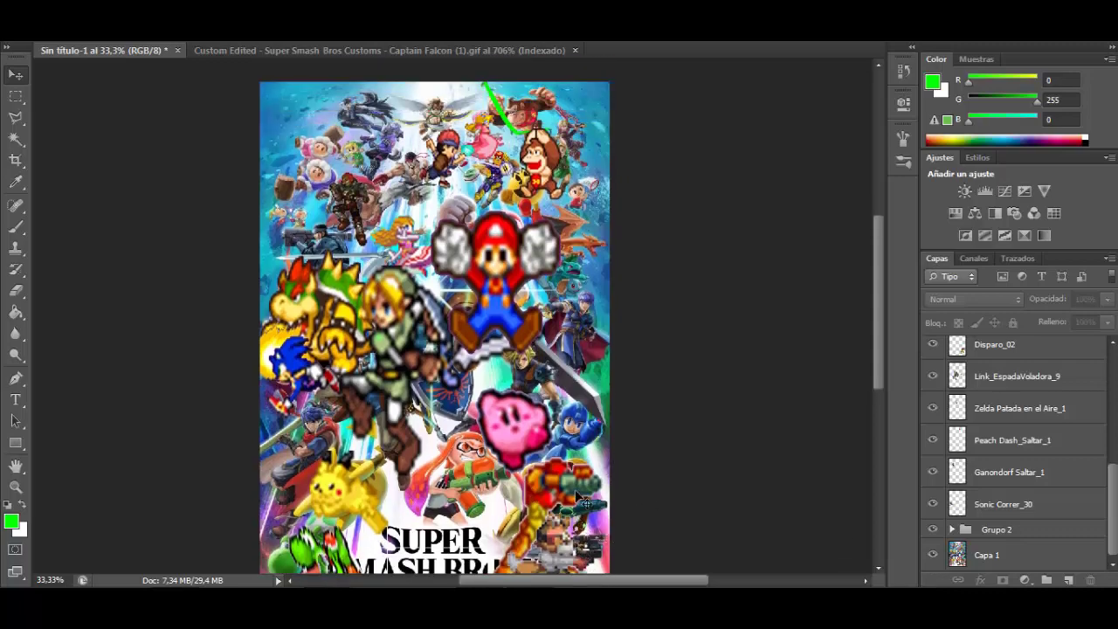
Open the sprite sheet starfox_sprites_by_krystal_and_fox_d1hrbdv.png.
click(48, 8)
click(54, 34)
double_click(732, 208)
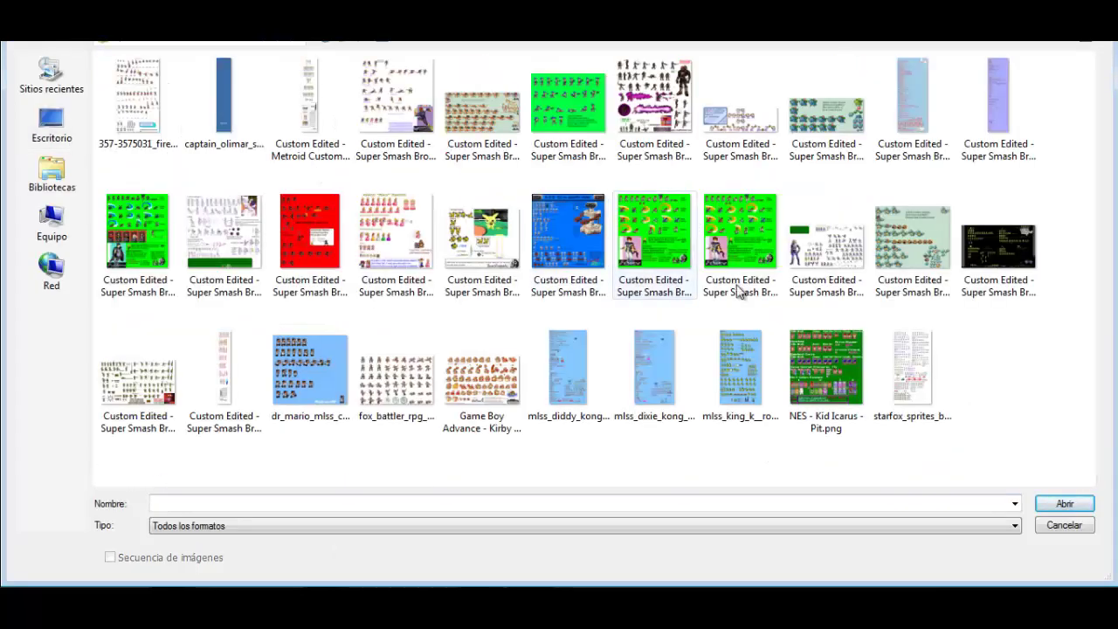
click(656, 372)
click(812, 375)
click(899, 377)
click(560, 281)
click(398, 375)
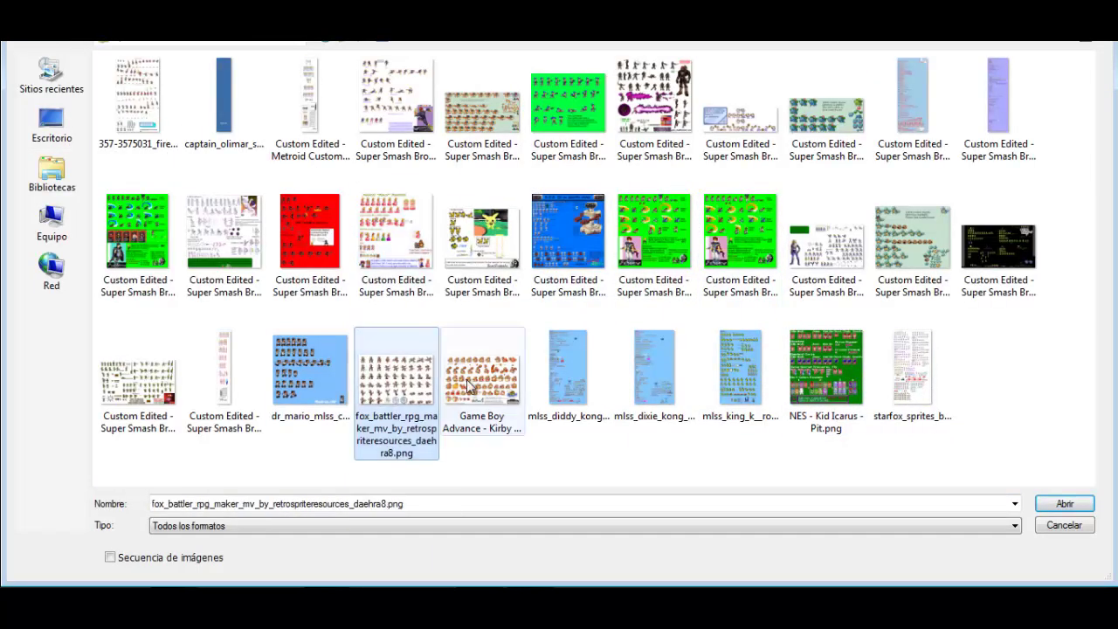
click(321, 371)
double_click(904, 371)
Review the poster for remaining characters, close the Captain Falcon sheet, and return to the Star Fox sheet.
click(149, 53)
scroll(515, 283, down, 2)
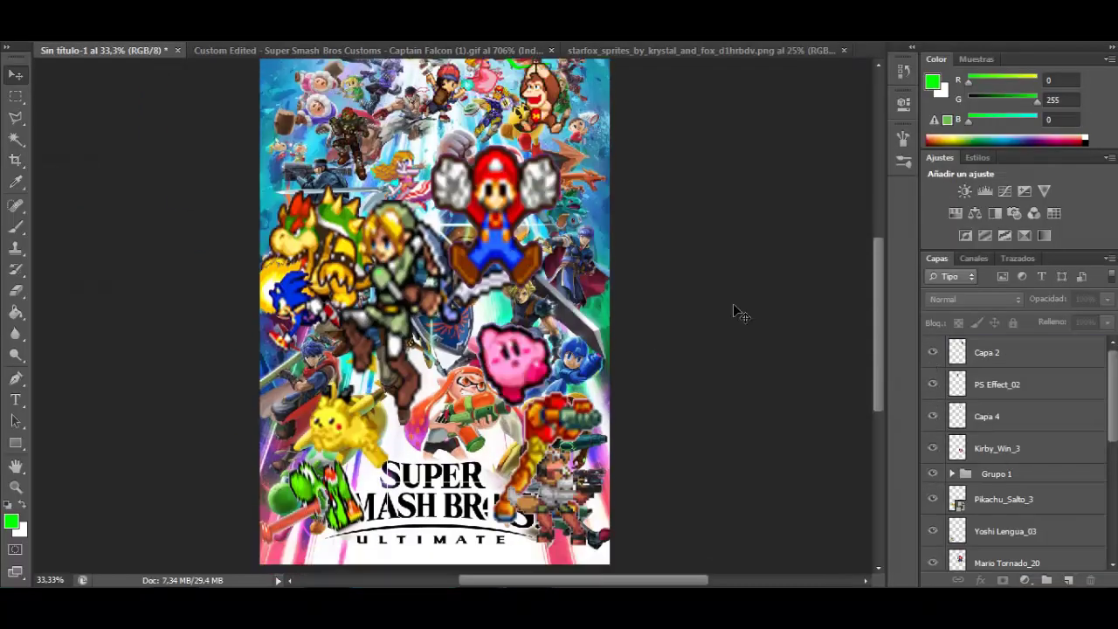
scroll(733, 311, up, 2)
click(551, 50)
click(350, 52)
Select the high-kicking grey Wolf sprite beside the lower Heads and Tails box on the Star Fox sheet.
key(z)
drag(443, 70, 661, 293)
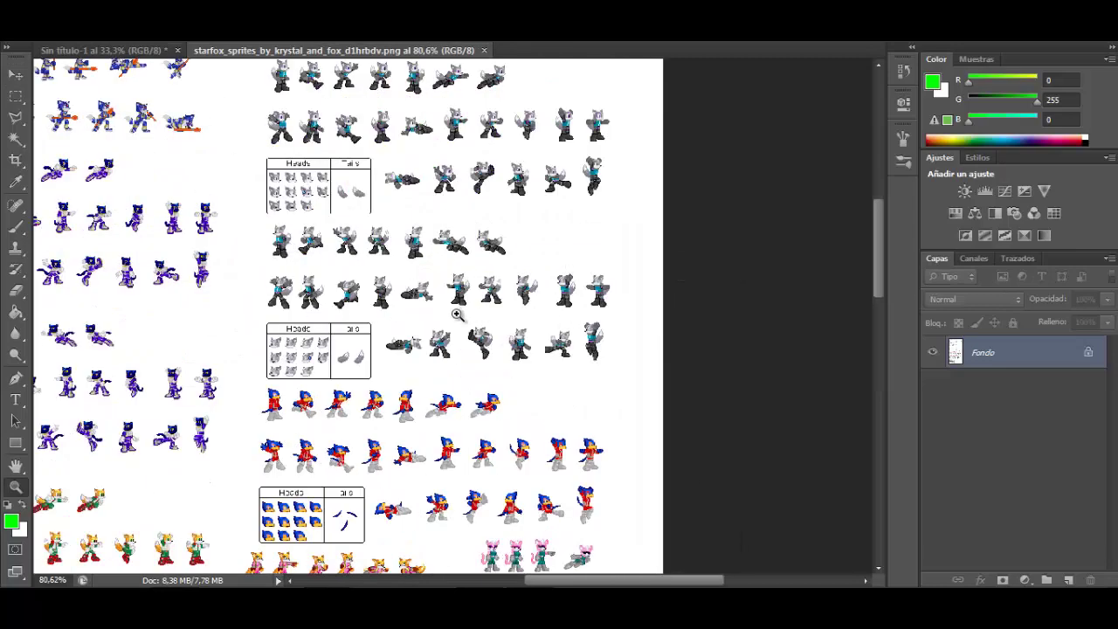
drag(438, 253, 500, 312)
key(ctrl+minus)
key(ctrl+minus)
key(ctrl+minus)
key(ctrl+minus)
key(ctrl+minus)
key(ctrl+minus)
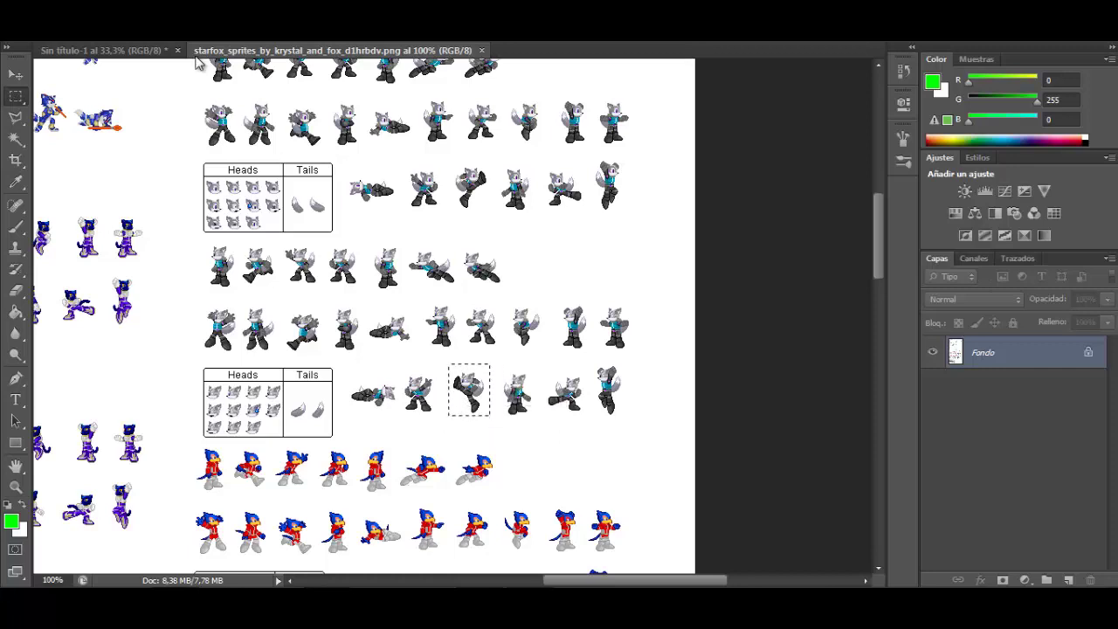
Bring the Wolf sprite into the poster, enlarge it, and position it over Wolf beside Ryu.
click(101, 50)
drag(460, 308, 515, 247)
drag(485, 290, 384, 156)
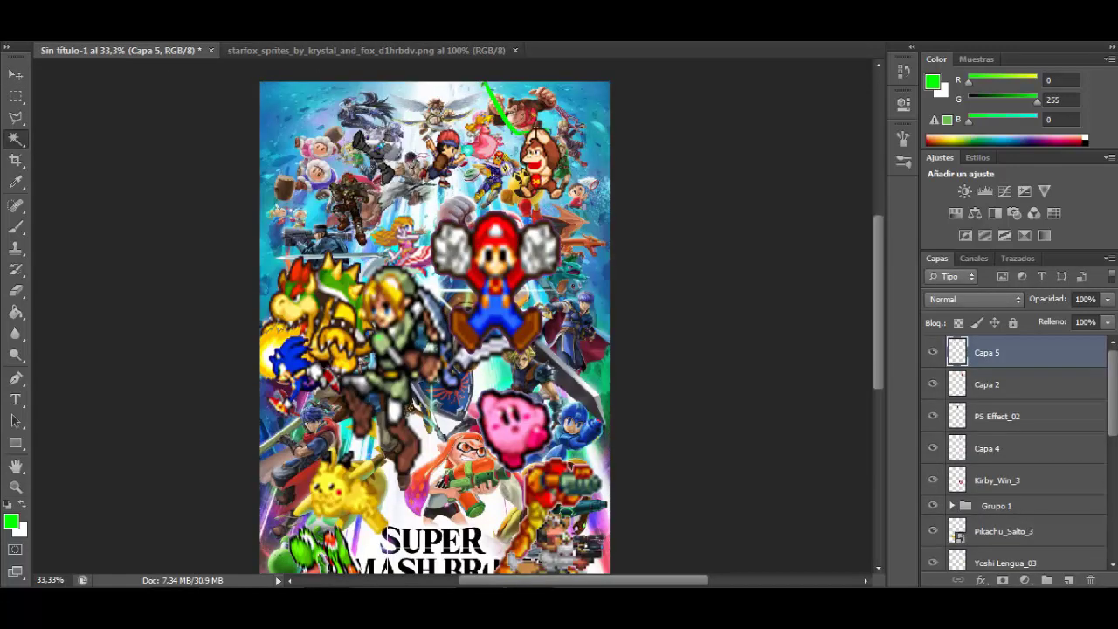
Open the sprite sheet Custom Edited - Super Smash Bros Customs - Toon Link.png.
click(43, 10)
click(54, 46)
double_click(502, 158)
Copy the Toon Link sprite raising a glowing sword from the Spin Attack row.
click(16, 487)
drag(300, 291, 630, 320)
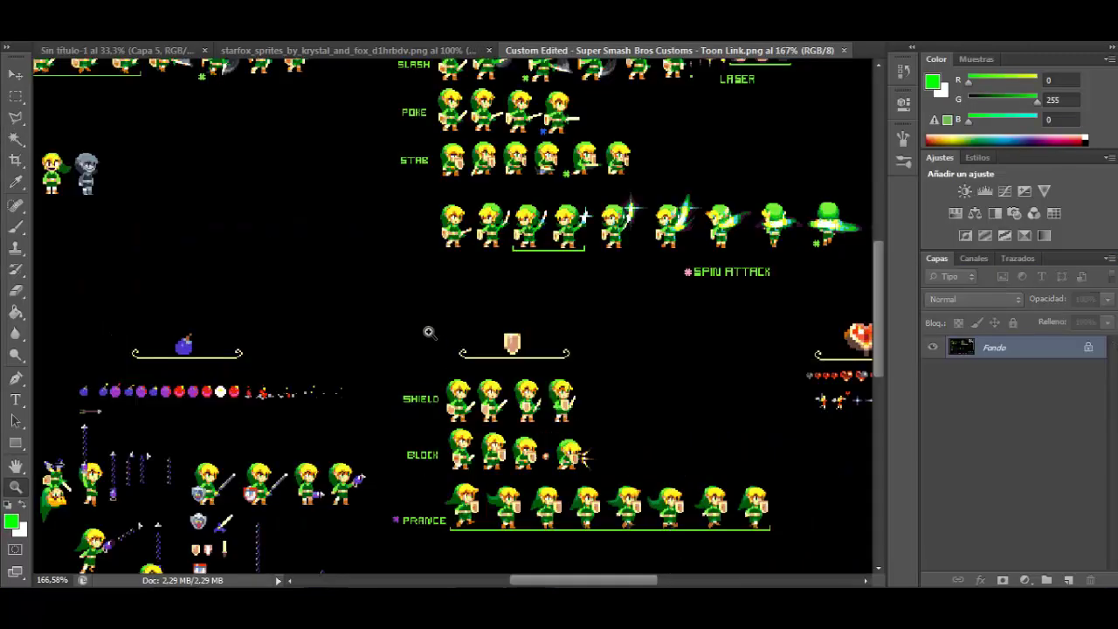
scroll(429, 332, up, 3)
scroll(429, 332, down, 5)
drag(437, 356, 443, 580)
key(ctrl+1)
scroll(474, 525, up, 5)
drag(614, 581, 703, 572)
scroll(614, 237, down, 5)
scroll(581, 251, up, 4)
scroll(559, 280, up, 1)
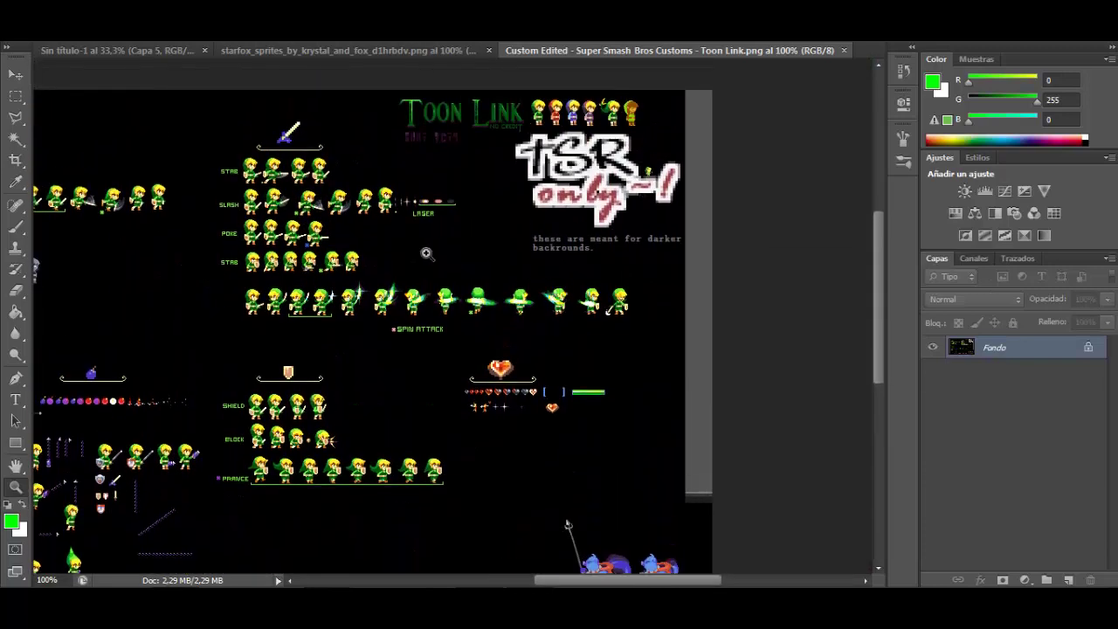
drag(326, 274, 390, 354)
key(ctrl+c)
Paste the Toon Link sprite into the poster, enlarge it, and position it over Toon Link above Ganondorf.
click(95, 47)
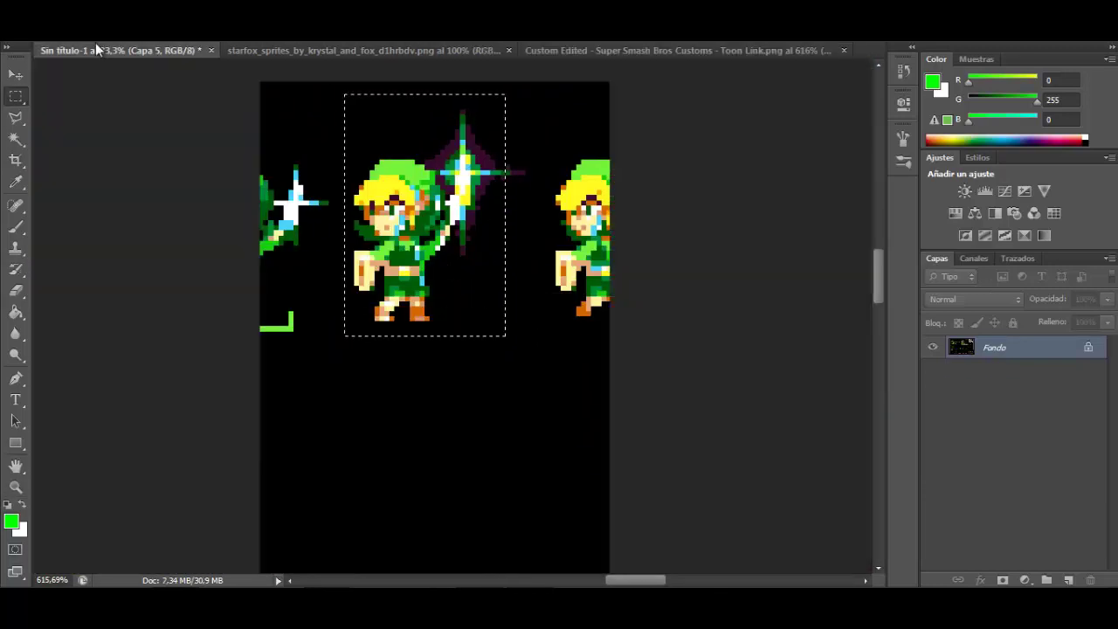
key(ctrl+v)
click(12, 77)
drag(457, 309, 496, 255)
drag(466, 282, 350, 129)
Apply the Toon Link transformation and remove the black background around the sprite.
key(w)
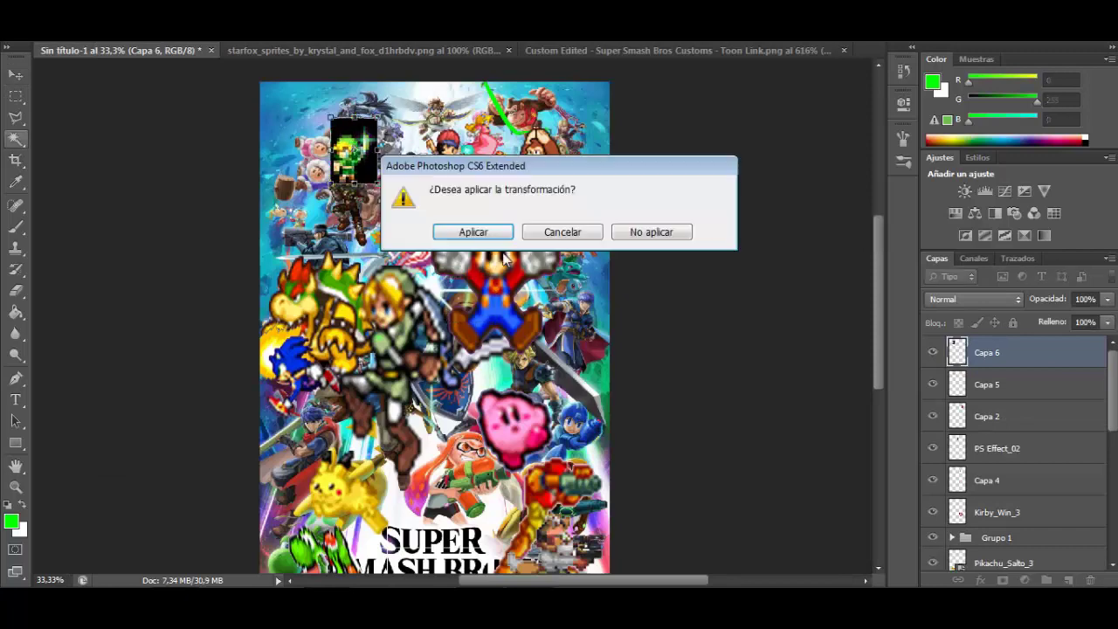
key(Return)
drag(579, 326, 580, 327)
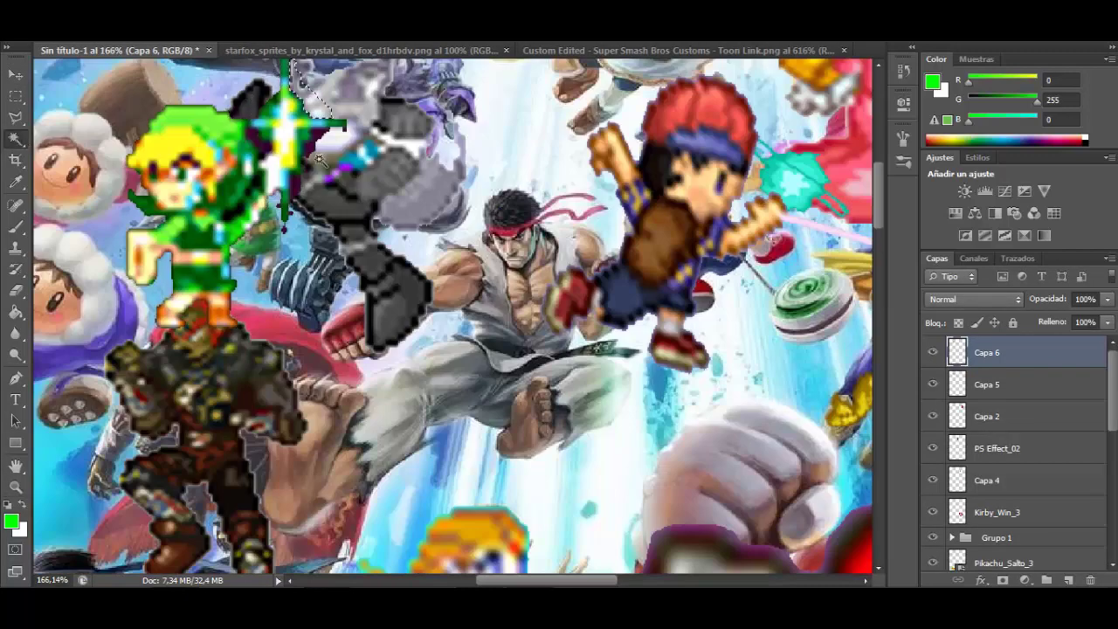
Compare the Wolf sprite with the poster, shift it slightly over Wolf, and place Capa 5 above Capa 6.
click(931, 384)
click(931, 385)
click(931, 384)
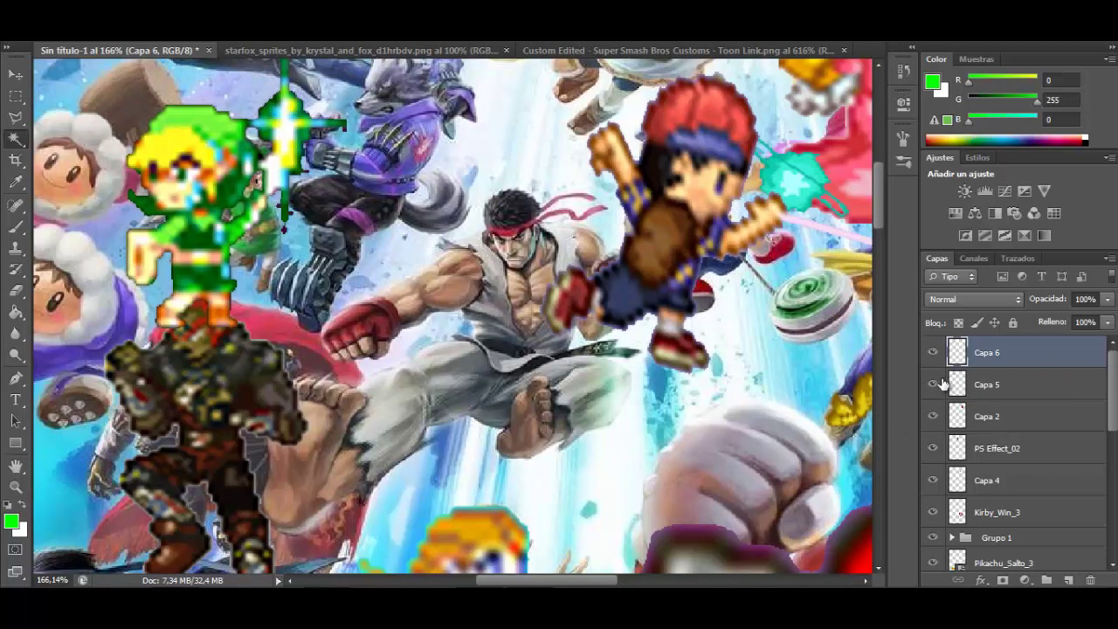
click(939, 383)
key(v)
drag(433, 143, 446, 134)
key(ctrl+minus)
key(ctrl+minus)
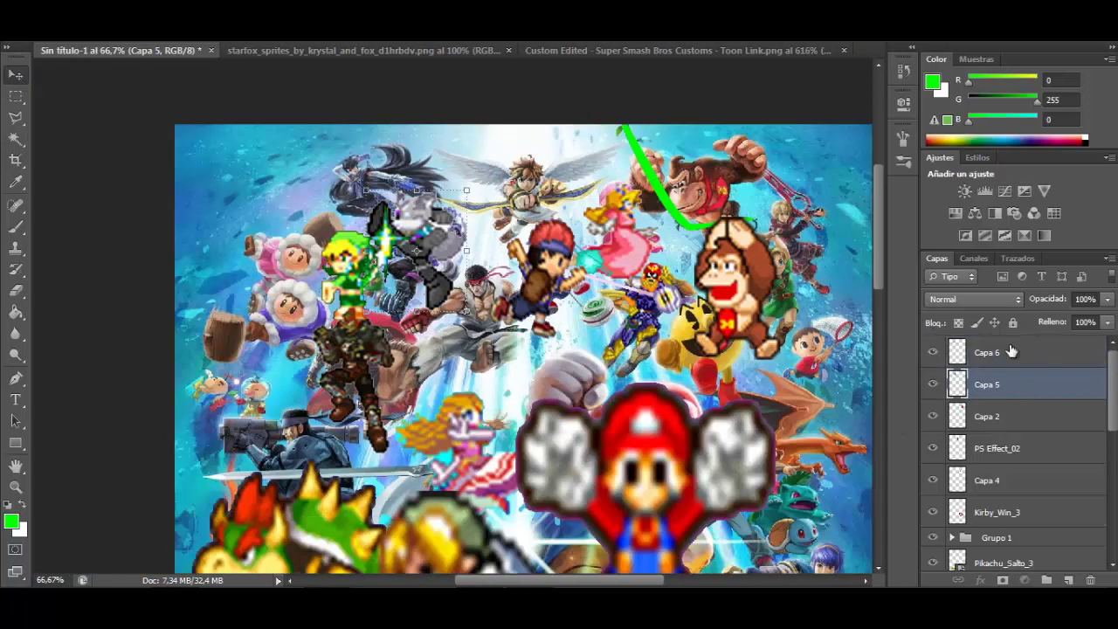
Close the open sprite sheets and place Pit Saltar_2 from the Pack de Sprites Super Smash Bros folder.
click(591, 49)
click(841, 51)
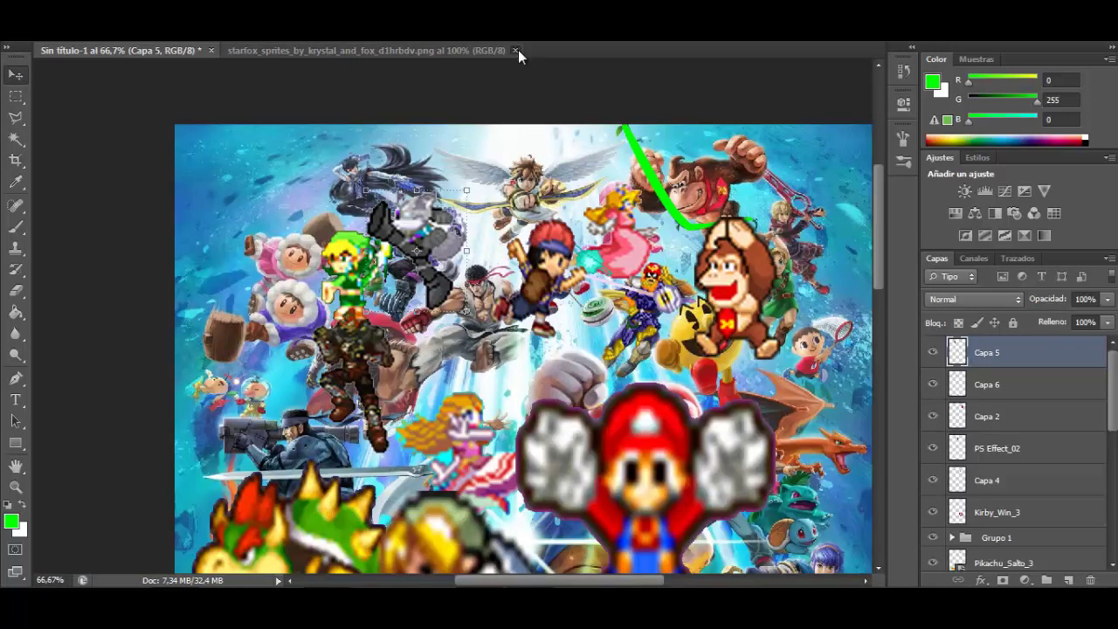
click(44, 33)
click(62, 267)
click(46, 119)
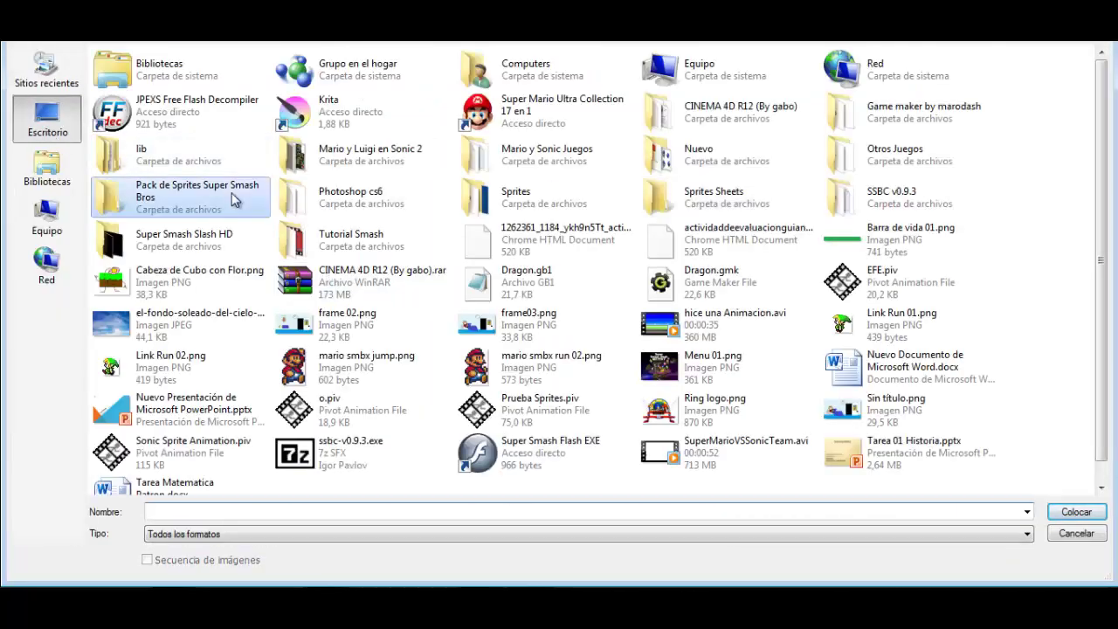
double_click(233, 197)
double_click(225, 106)
double_click(197, 117)
double_click(210, 111)
double_click(218, 124)
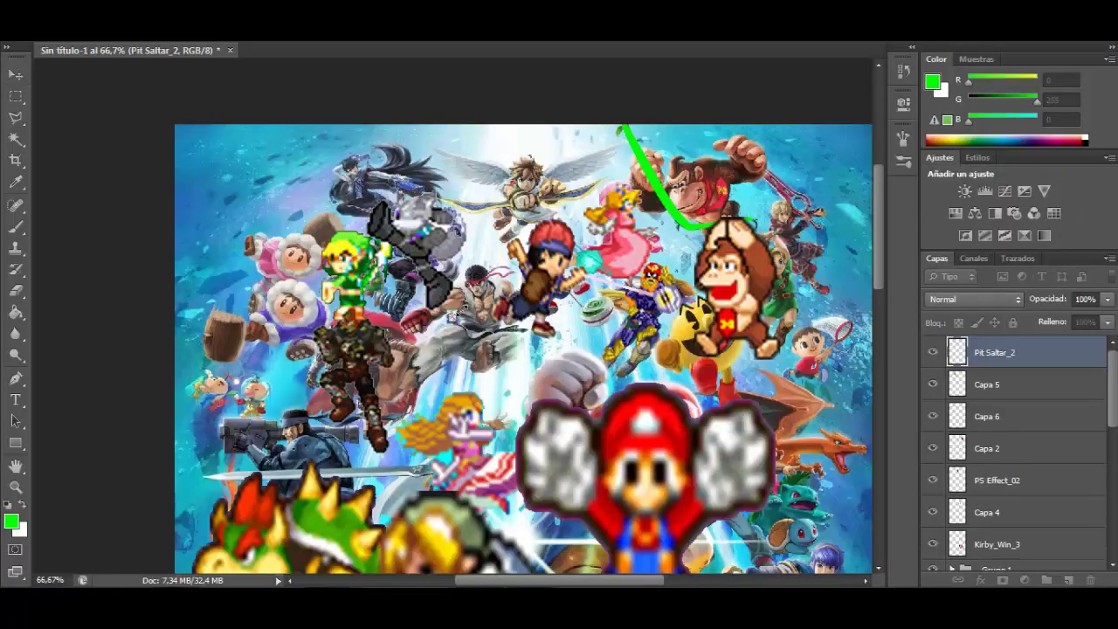
Enlarge the Pit sprite and position it over Pit at the poster's upper centre.
drag(462, 306, 531, 191)
drag(513, 252, 552, 199)
key(Return)
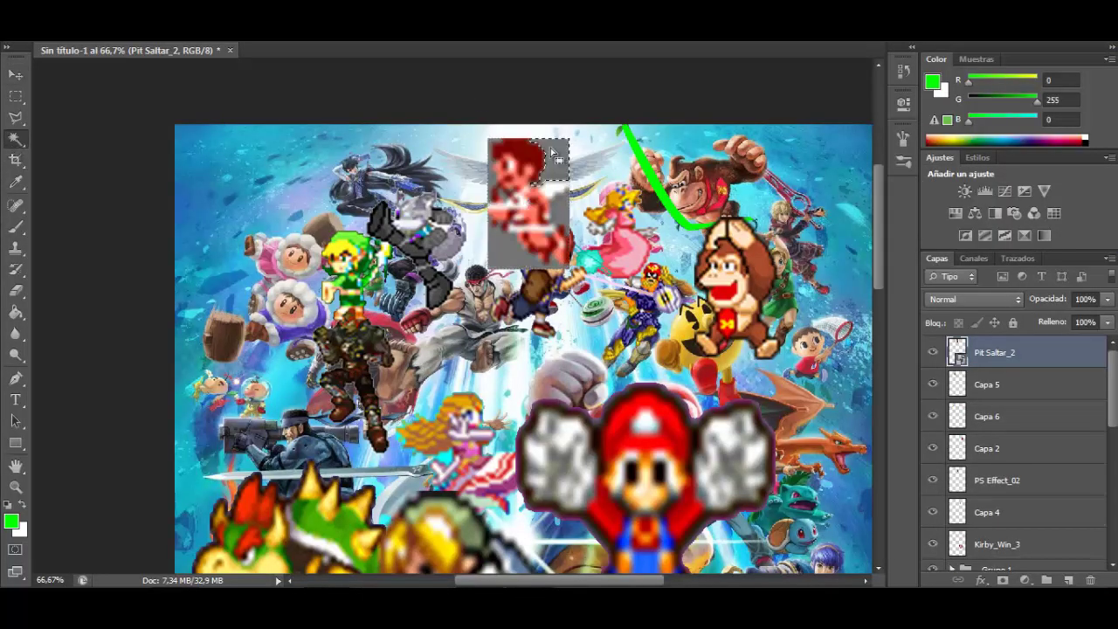
Rasterize the Pit sprite, delete its grey background, and move its layer between Kirby_Win_3 and Grupo 1.
key(Delete)
click(513, 230)
click(16, 291)
click(368, 283)
click(493, 238)
click(16, 140)
key(Delete)
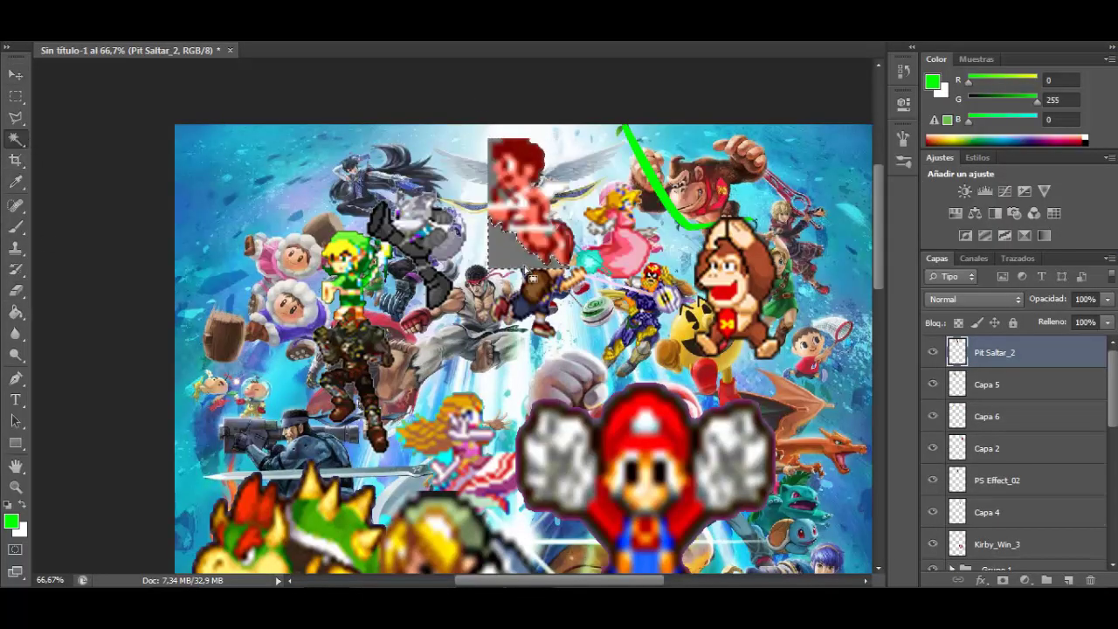
drag(1017, 353, 996, 506)
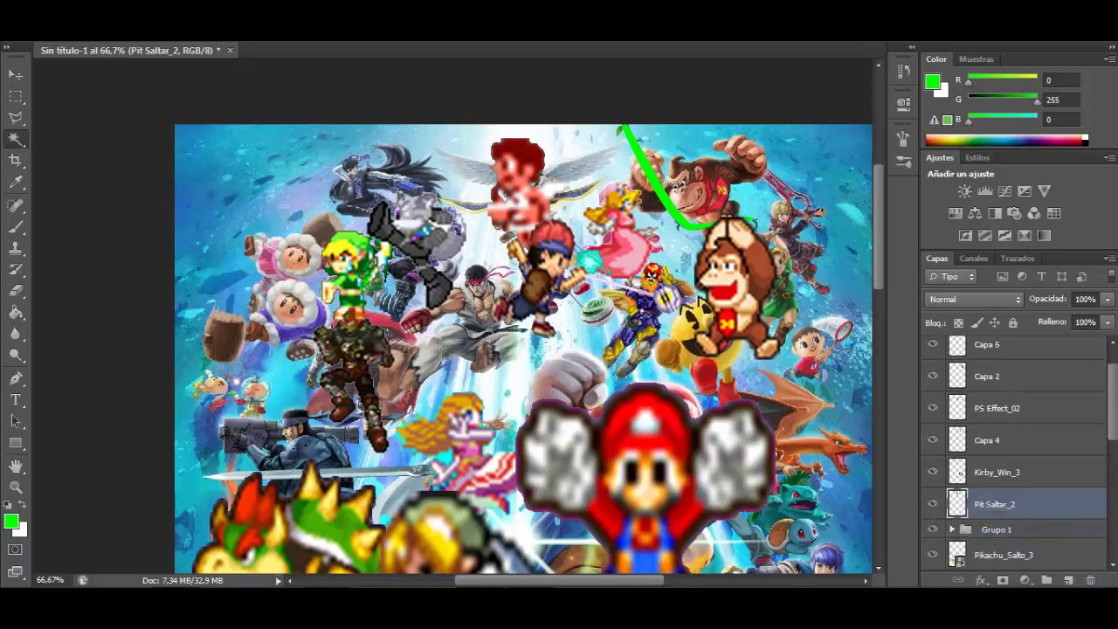
Place Popo Golpe_4 from the Golpe folder and position it over the blue Ice Climber on the poster.
click(45, 9)
click(70, 287)
click(364, 34)
click(364, 34)
click(360, 35)
double_click(174, 87)
double_click(158, 105)
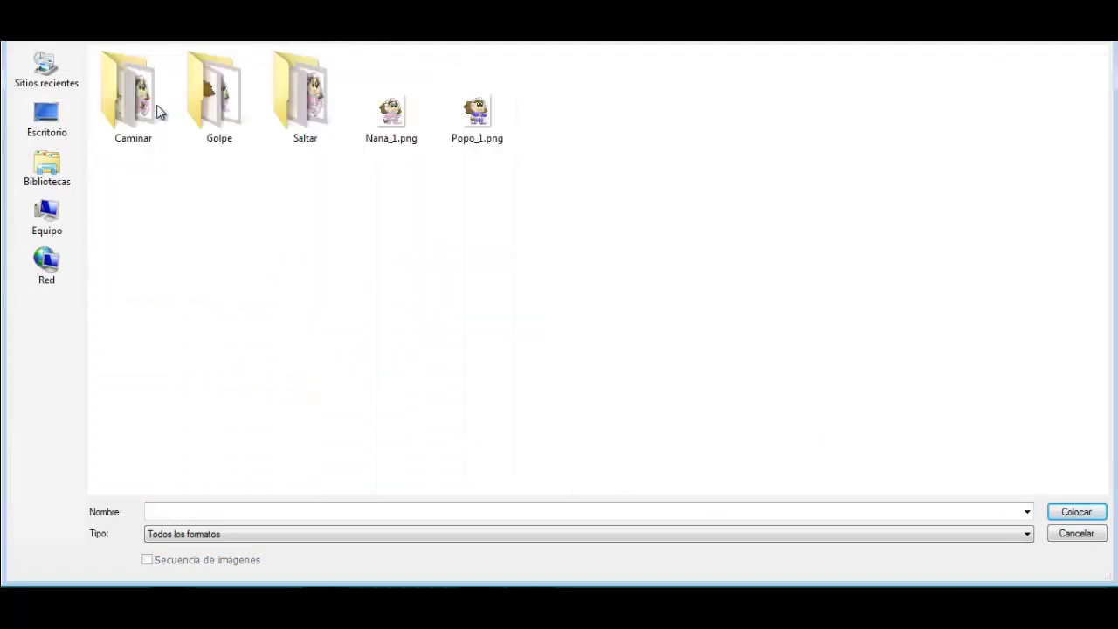
double_click(210, 103)
double_click(889, 118)
drag(381, 283, 208, 325)
key(Return)
Rasterize the Popo sprite and delete its white background.
click(220, 303)
key(Delete)
key(Return)
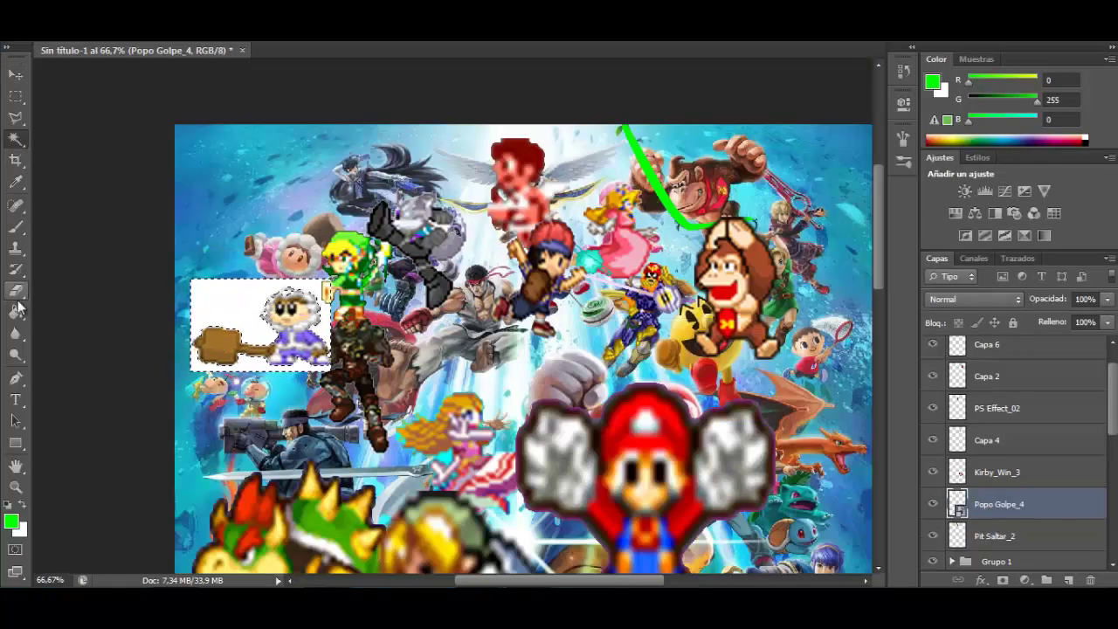
click(19, 299)
click(220, 323)
click(510, 241)
key(Delete)
key(ctrl+d)
Place Nana Saltar_2 over the pink Ice Climber and move its layer below Popo Golpe_4.
click(46, 9)
click(69, 288)
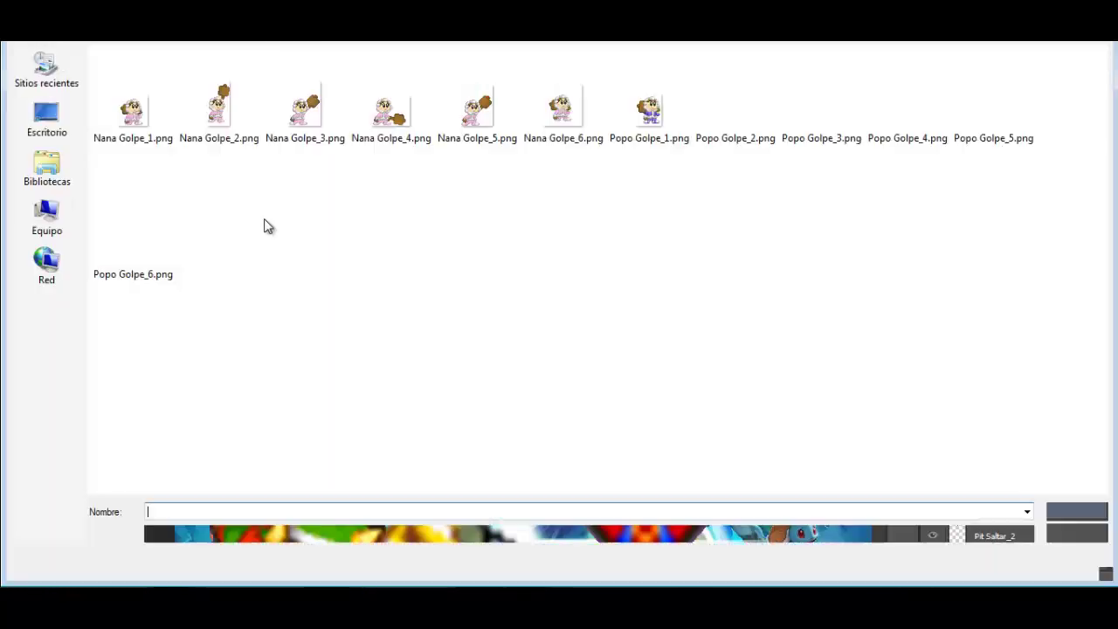
click(343, 38)
double_click(305, 105)
double_click(175, 114)
drag(397, 286, 320, 232)
drag(993, 546, 993, 547)
Rasterize the Nana sprite and delete its white background.
click(13, 144)
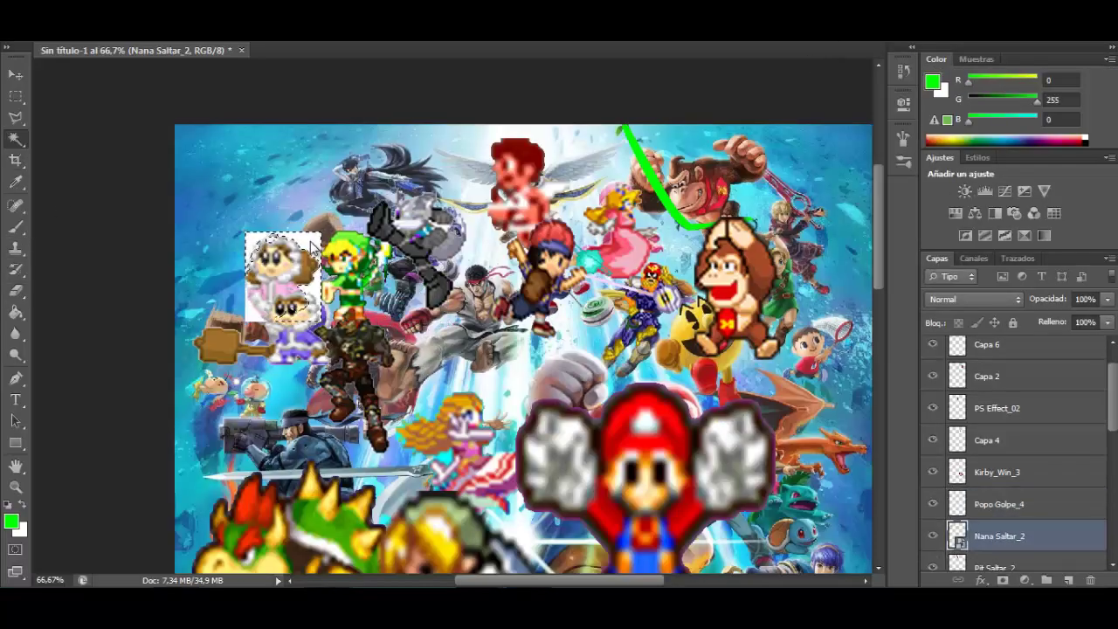
key(Delete)
key(Return)
click(15, 291)
click(475, 213)
click(501, 240)
key(Delete)
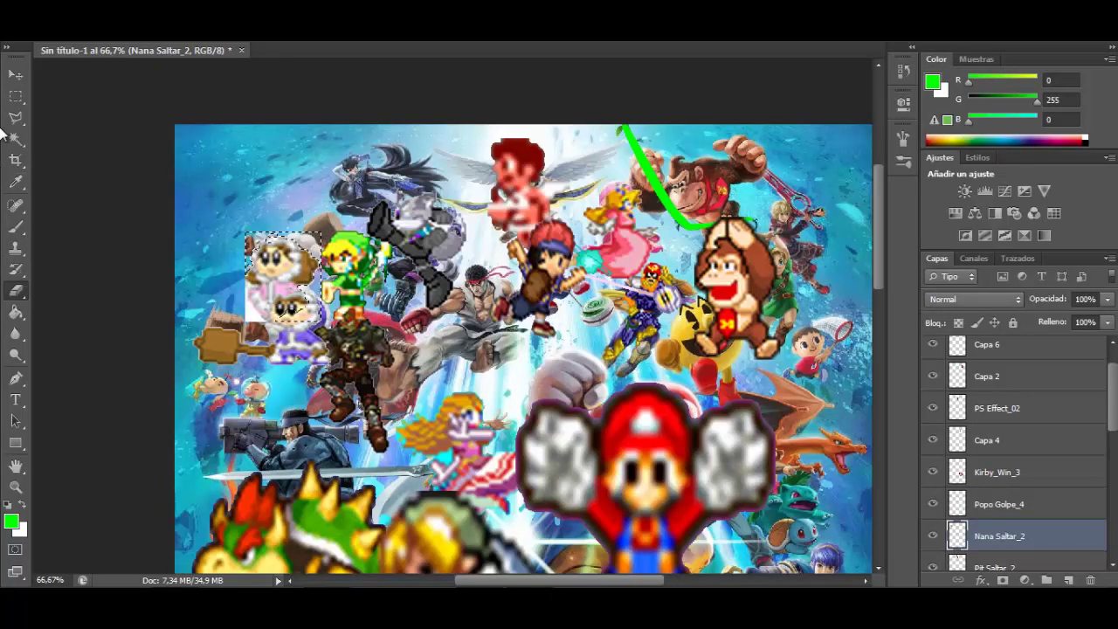
Look through the Super Smash Bros sprite sheets available to open for the next character.
key(ctrl+minus)
key(ctrl+minus)
key(ctrl+minus)
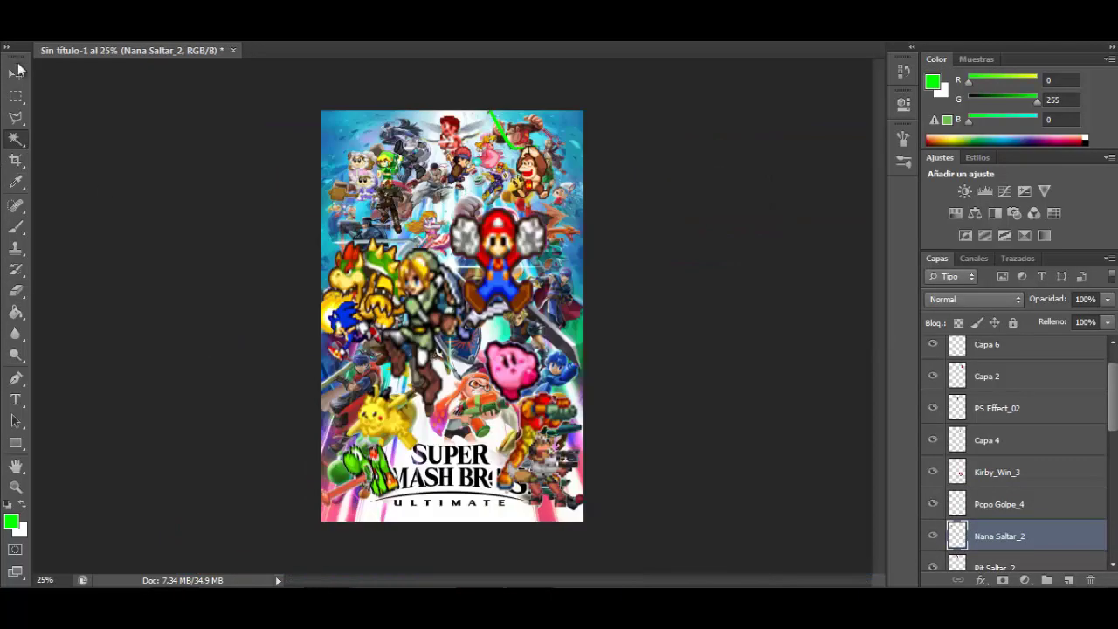
click(17, 72)
drag(131, 125, 367, 131)
click(48, 7)
click(63, 37)
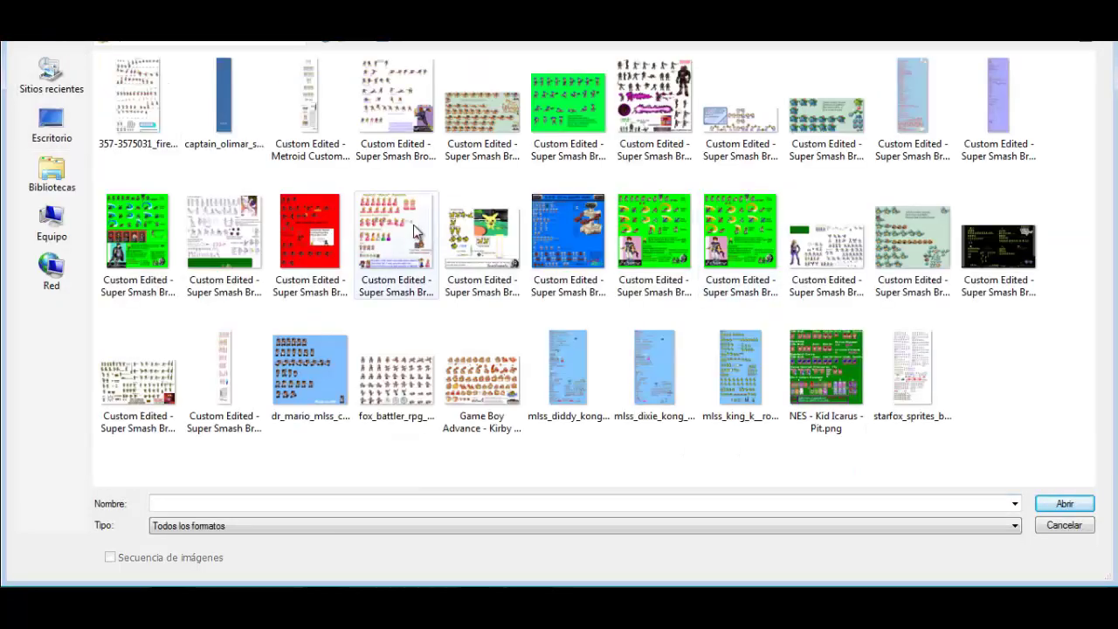
key(Left)
key(Left)
key(Left)
key(Left)
key(Left)
key(Left)
key(Left)
key(Left)
key(Left)
key(Left)
key(Up)
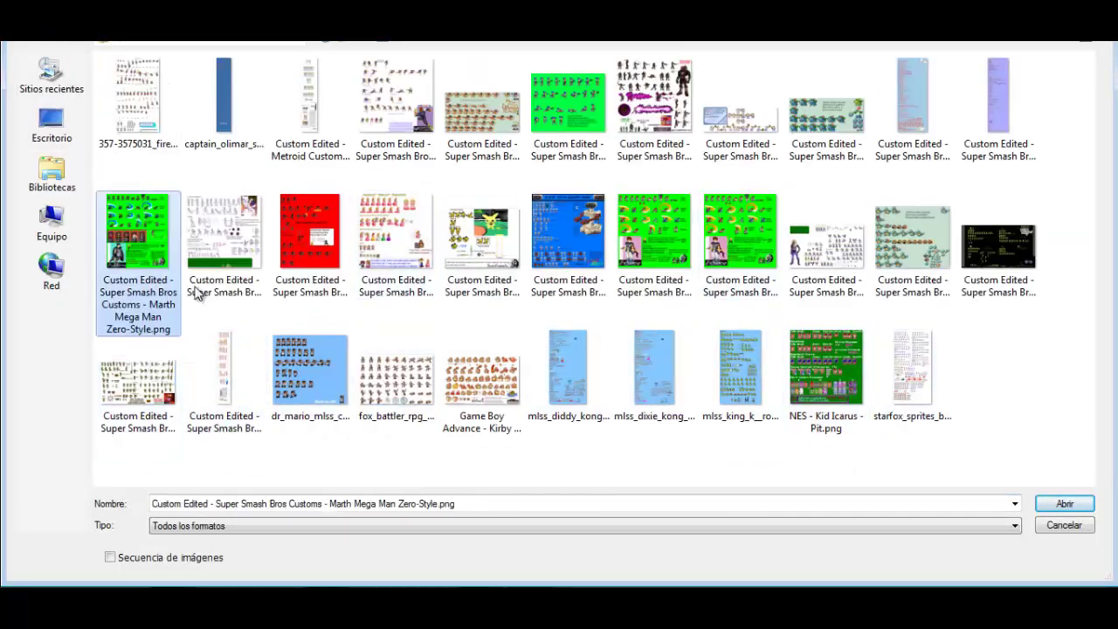
click(212, 106)
click(396, 105)
click(310, 104)
click(741, 122)
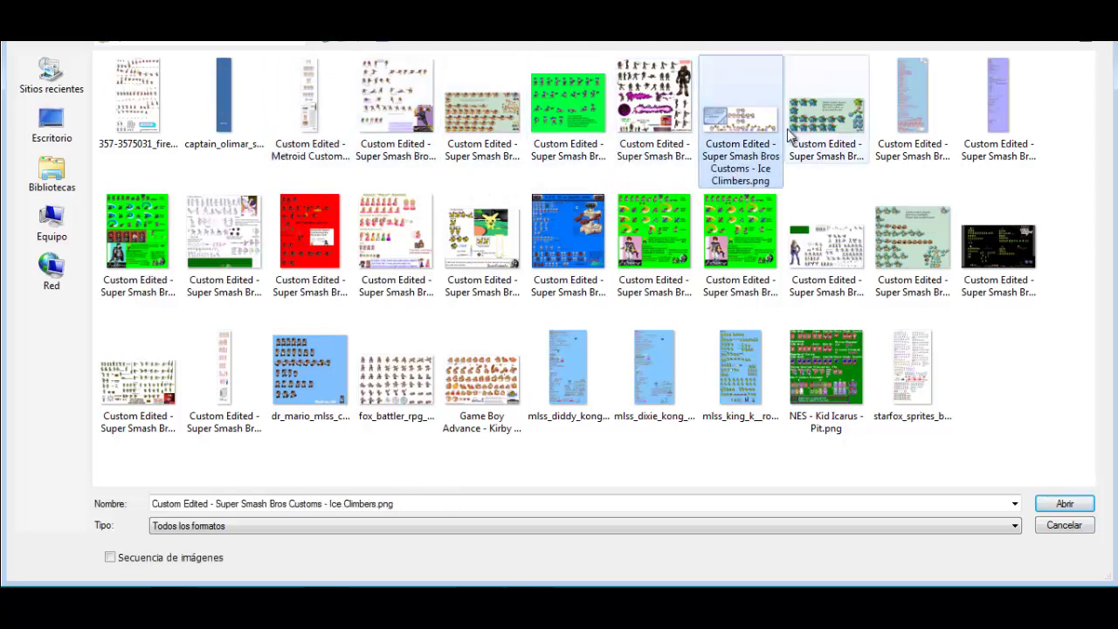
Open the sprite sheet Custom Edited - Super Smash Bros Customs - Charizard.png.
click(615, 503)
key(ctrl+a)
text(C)
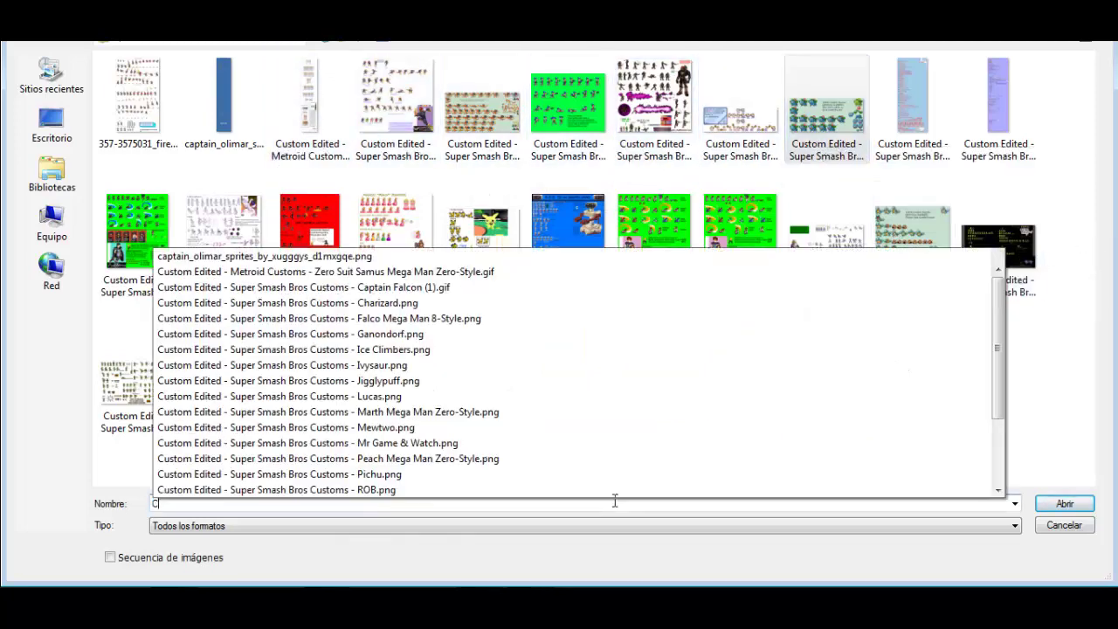
text(us)
click(420, 288)
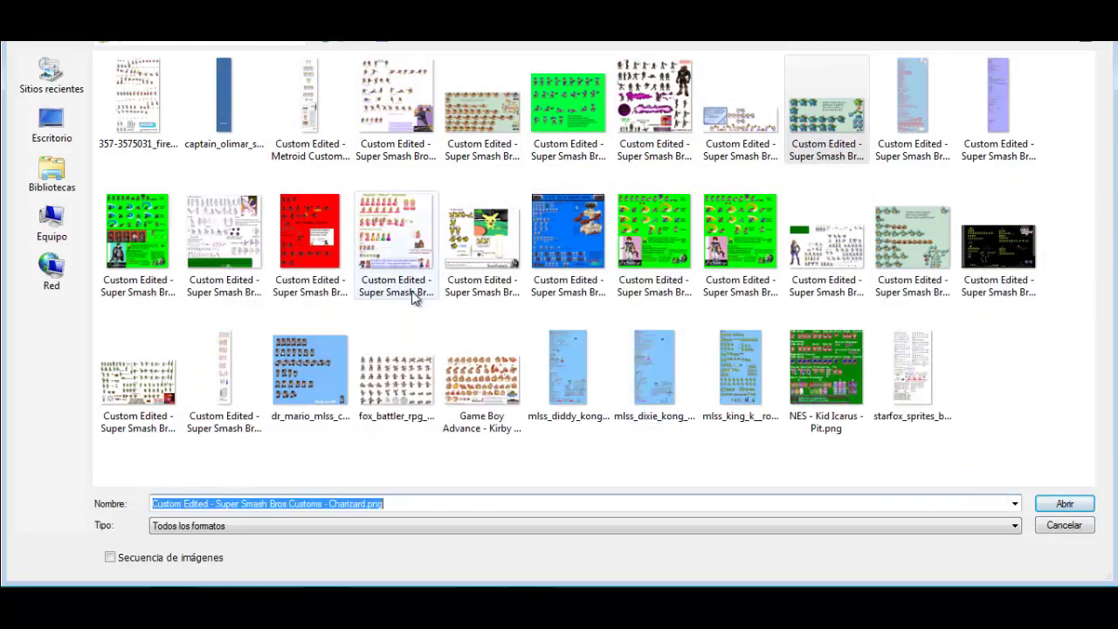
key(Return)
Hide the poster document's sprite layers above Capa 1 to expose the original Charizard and Pokémon Trainer artwork.
key(ctrl+Tab)
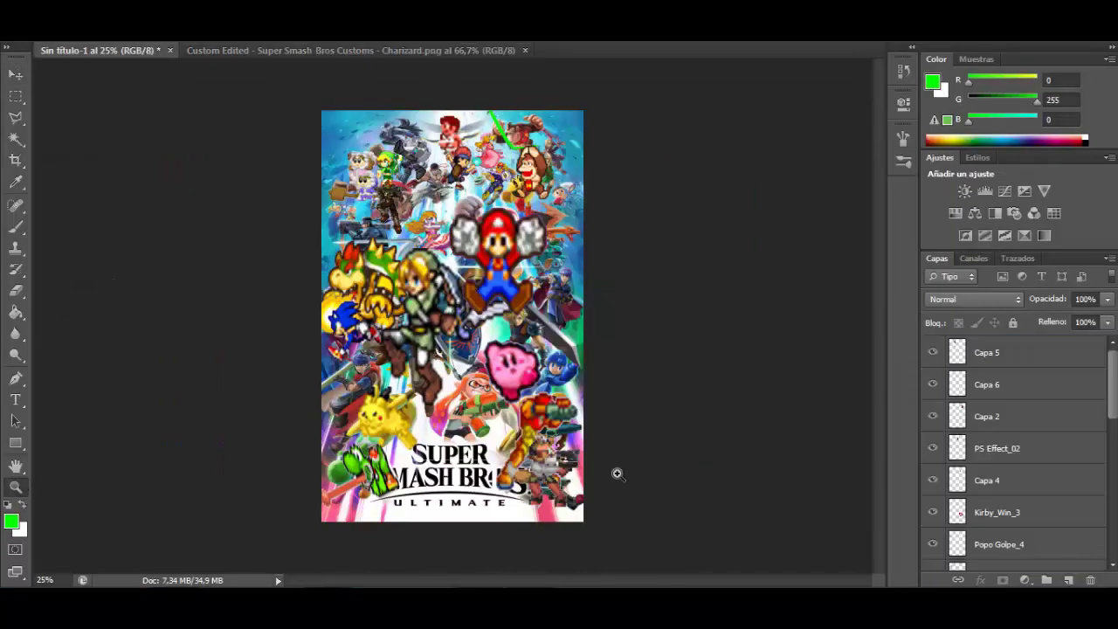
scroll(929, 384, down, 3)
key(ctrl+plus)
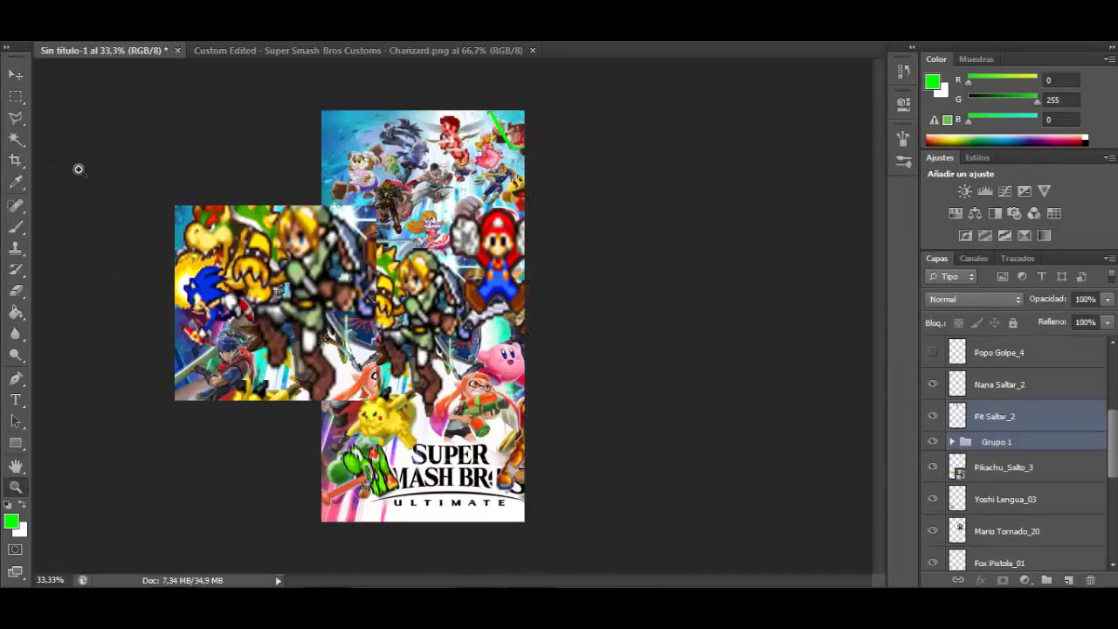
drag(933, 467, 933, 561)
click(949, 529)
scroll(943, 526, down, 2)
scroll(934, 524, down, 5)
drag(934, 435, 934, 556)
scroll(936, 544, down, 1)
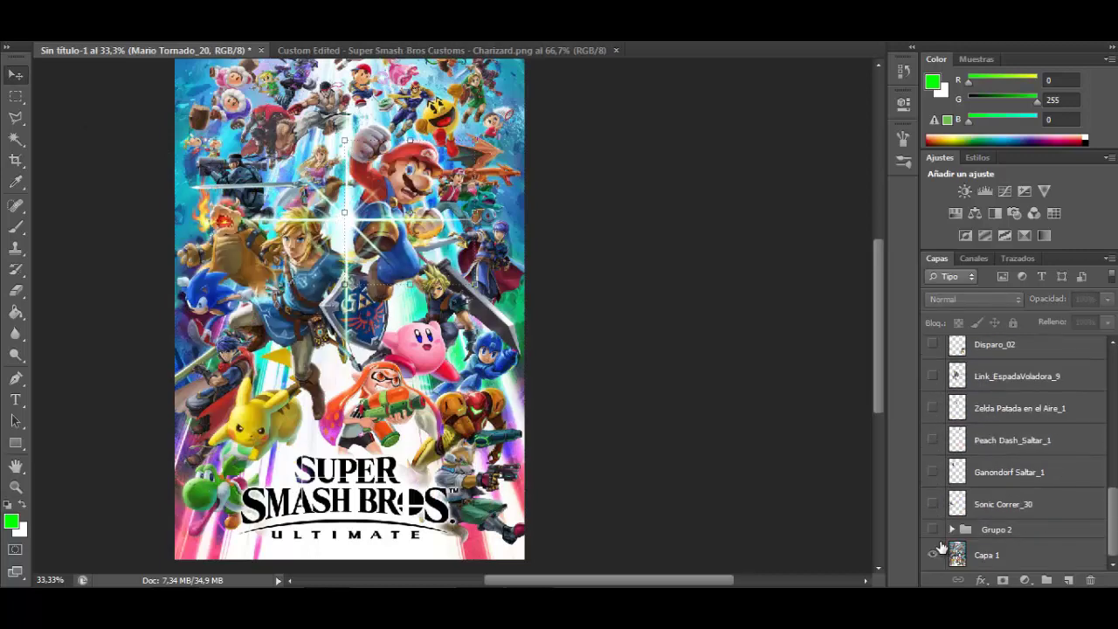
click(935, 551)
click(935, 552)
scroll(559, 441, up, 2)
drag(399, 227, 537, 349)
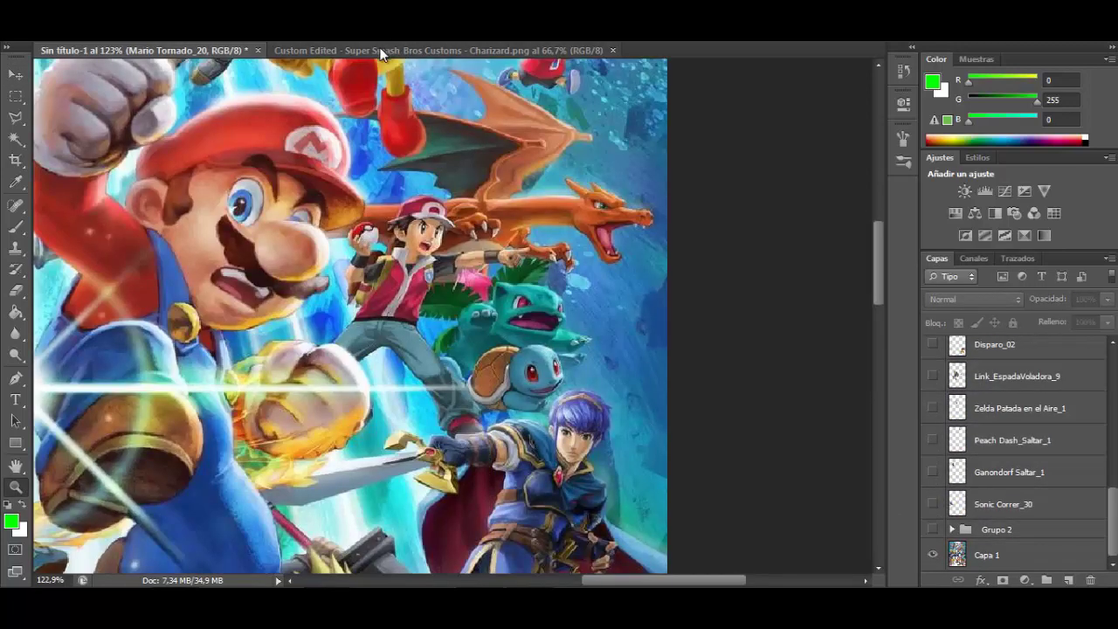
Copy an open-mouthed Charizard sprite from its sheet into the poster and place its layer directly below Mario Tornado_20.
click(379, 50)
click(209, 51)
click(366, 53)
drag(148, 135, 573, 506)
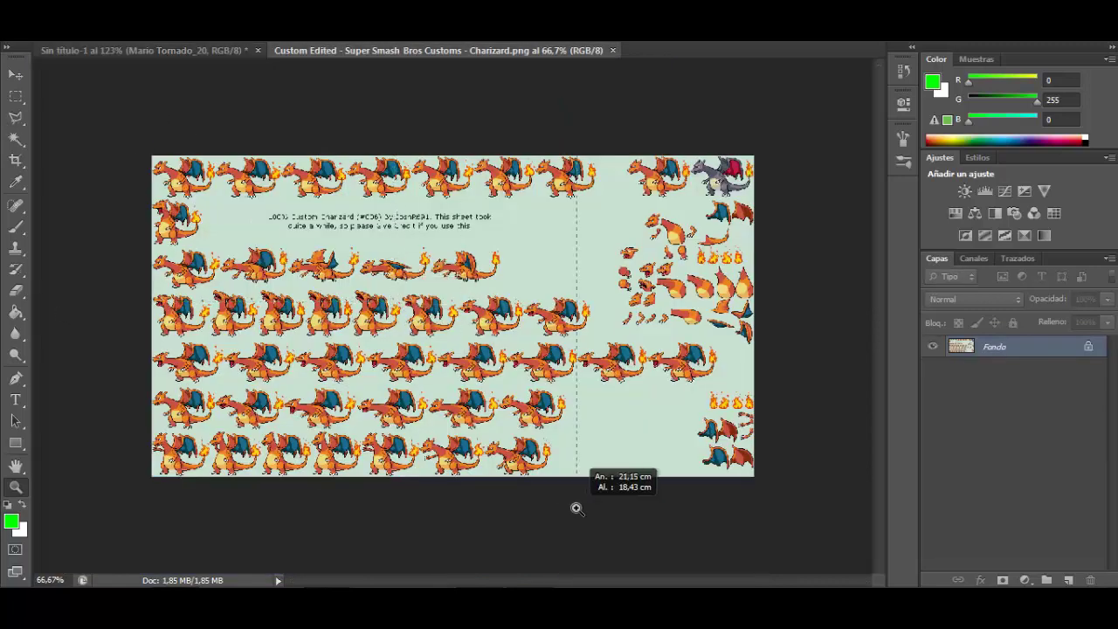
key(m)
drag(138, 59, 142, 106)
click(147, 50)
key(ctrl+v)
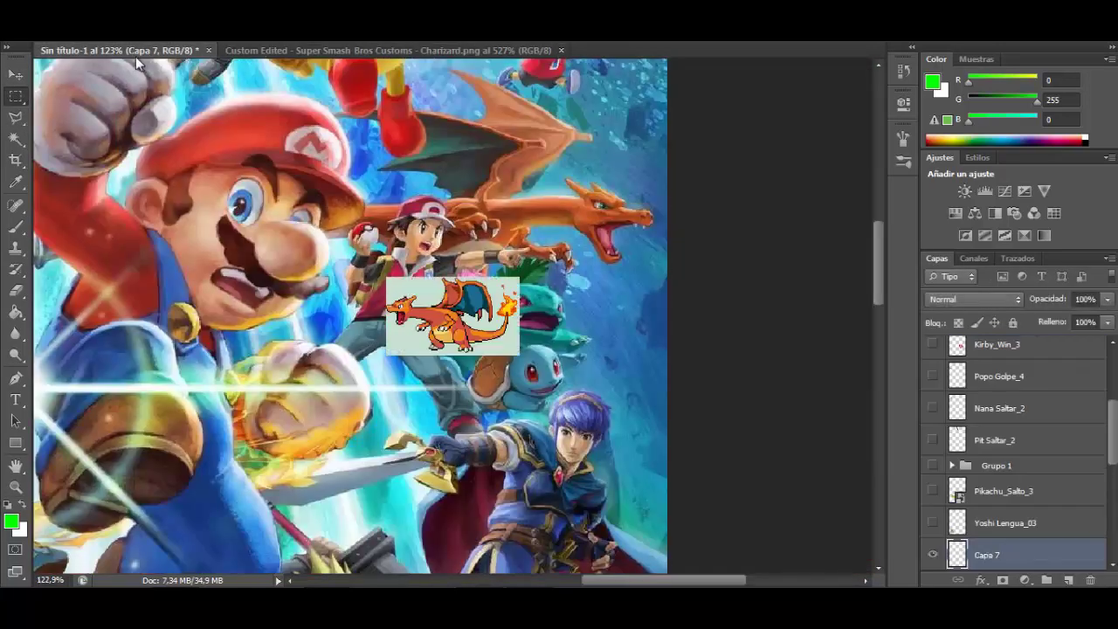
drag(1011, 550, 991, 522)
drag(1068, 531, 1066, 564)
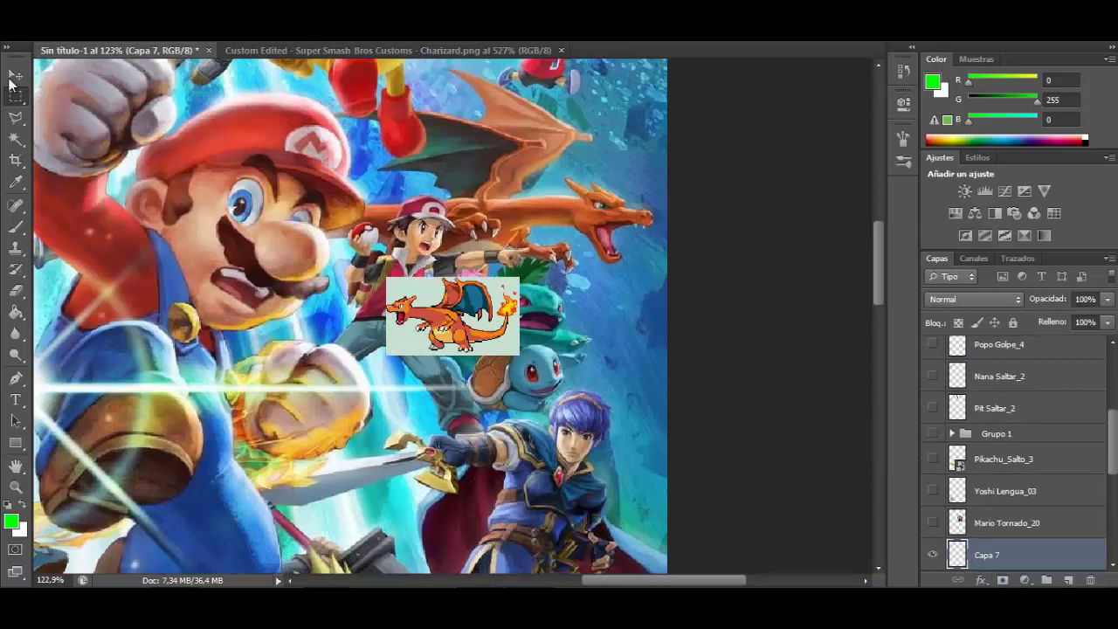
Flip the Charizard sprite horizontally and enlarge it over the poster's Charizard.
click(14, 77)
drag(386, 277, 785, 112)
drag(572, 181, 223, 233)
drag(437, 159, 628, 124)
key(Return)
Delete the pale green background around the Charizard sprite.
key(w)
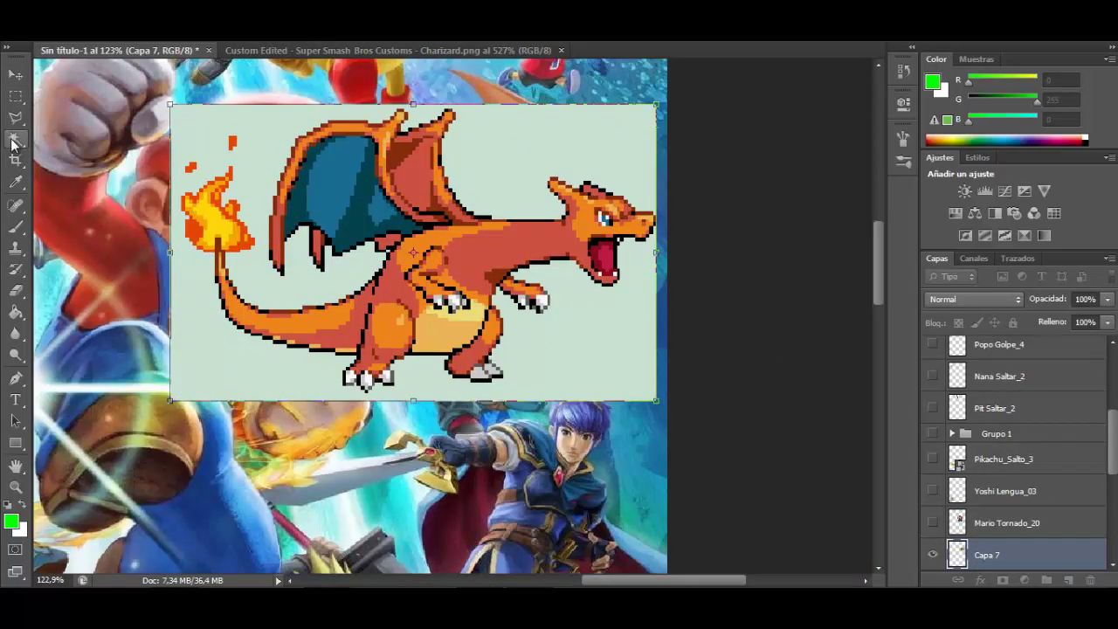
click(546, 167)
key(Delete)
Open the Ivysaur sprite sheet in place of the Charizard sheet and frame its open-mouthed sprites for copying.
click(49, 4)
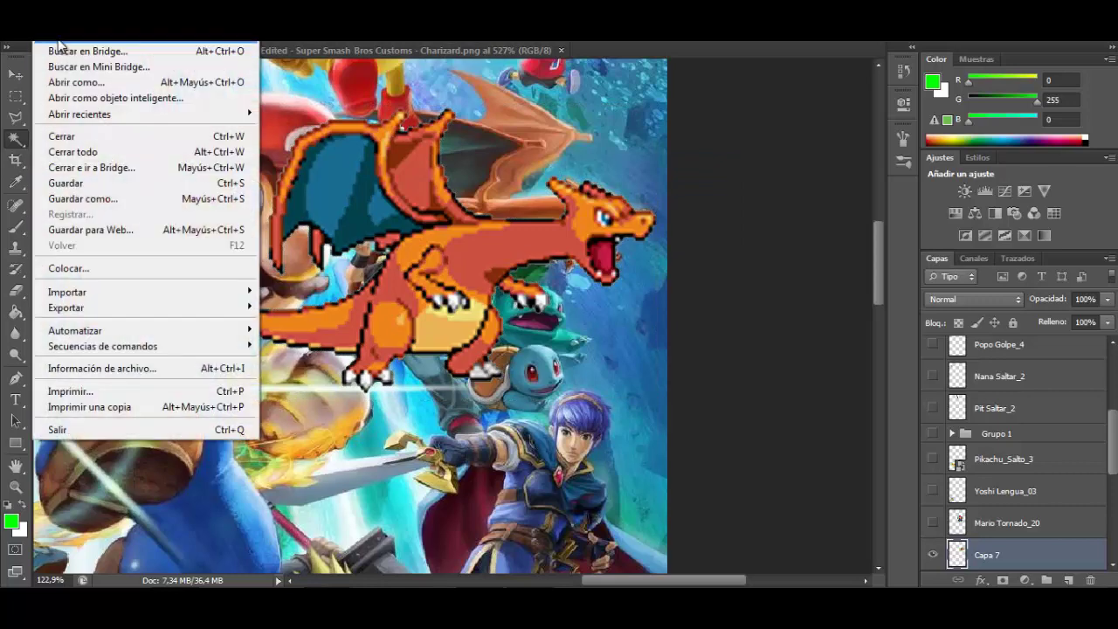
click(54, 36)
double_click(845, 109)
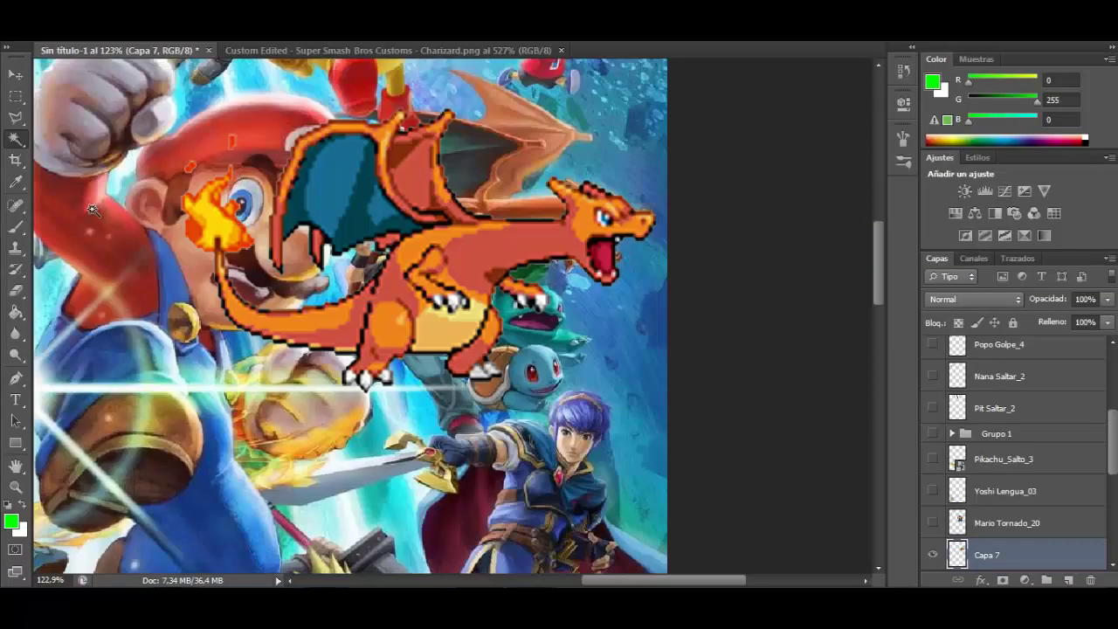
click(114, 50)
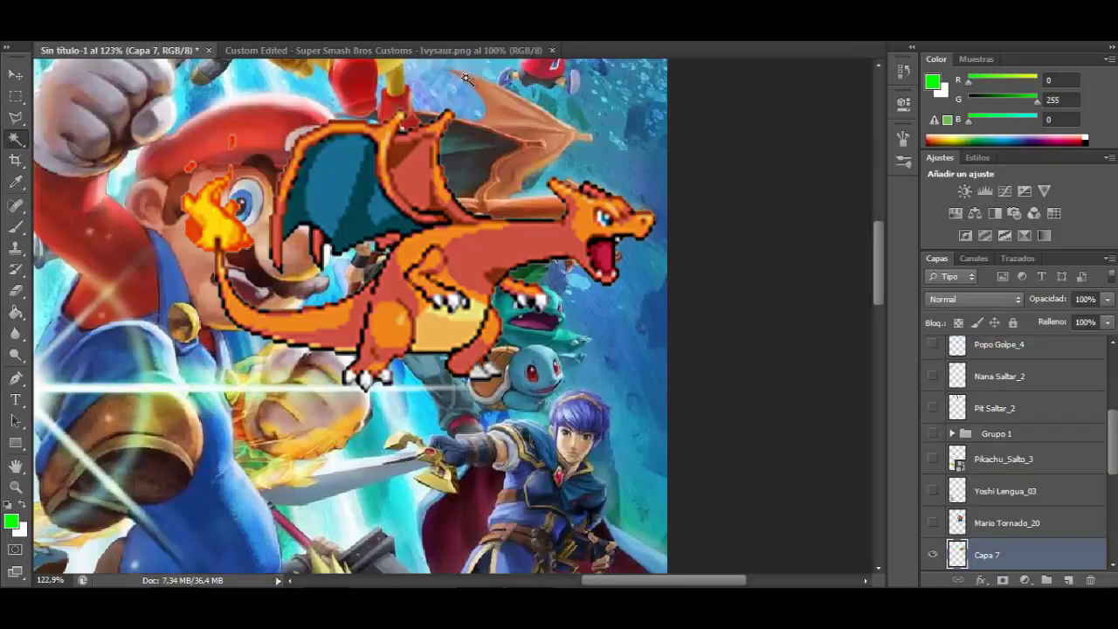
click(522, 50)
drag(406, 338, 540, 384)
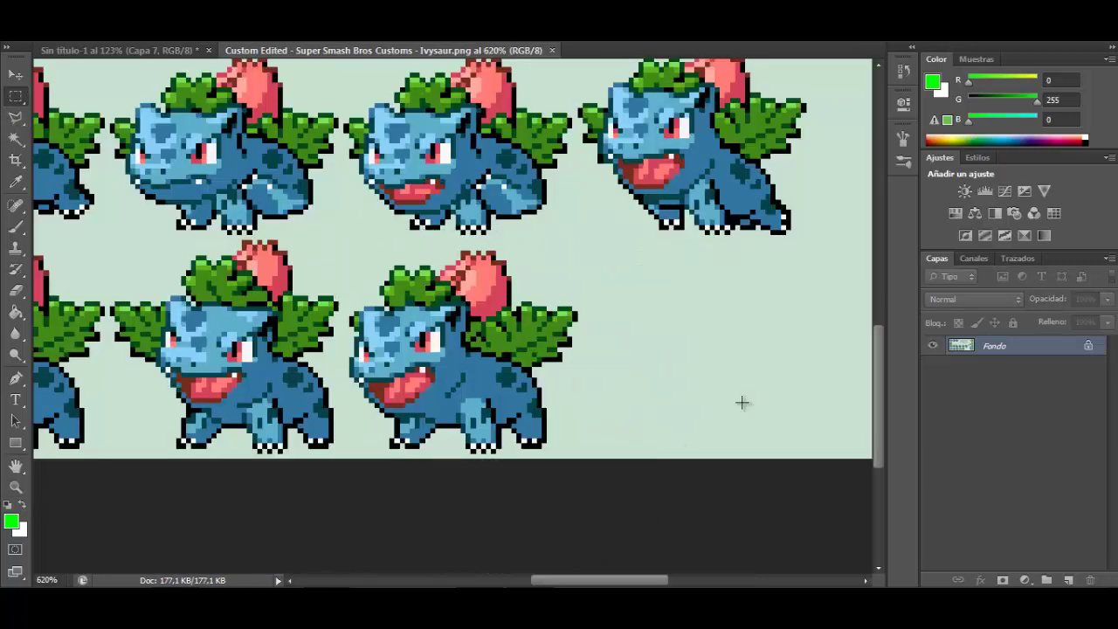
Bring an open-mouthed Ivysaur sprite into the poster, flipped horizontally and enlarged over Ivysaur.
mouse_move(424, 271)
mouse_down()
mouse_move(123, 49)
mouse_move(42, 87)
mouse_move(279, 234)
mouse_move(441, 299)
mouse_move(431, 282)
mouse_up()
click(16, 139)
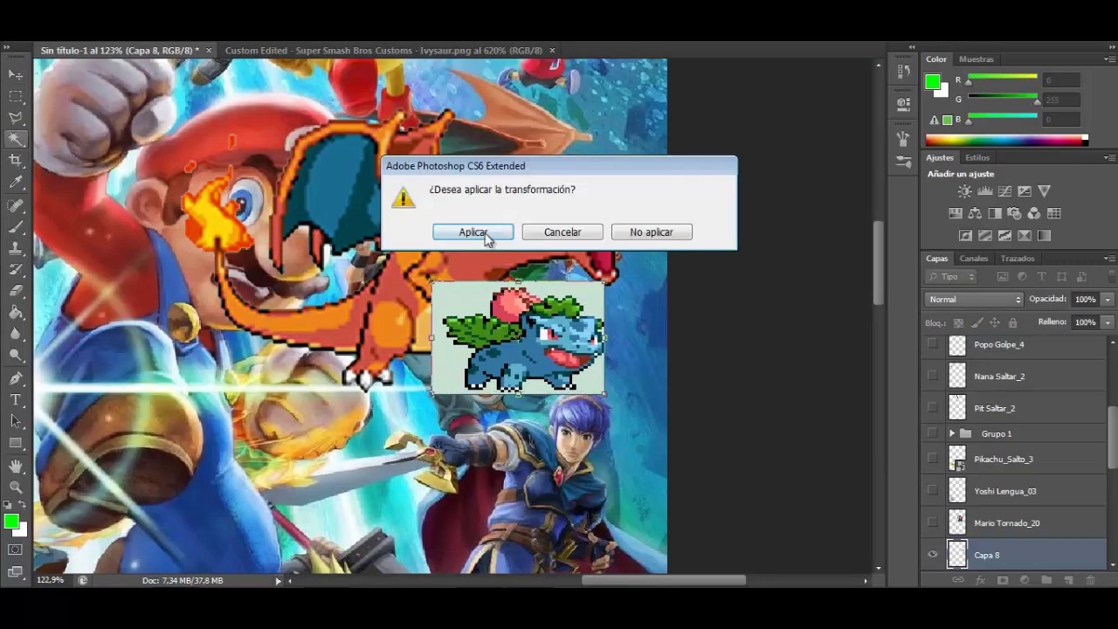
click(483, 235)
Delete the Ivysaur sprite's pale green background and shift the sprite slightly upward over Ivysaur.
click(466, 298)
key(Delete)
key(ctrl+d)
click(16, 74)
drag(530, 284, 531, 259)
key(Return)
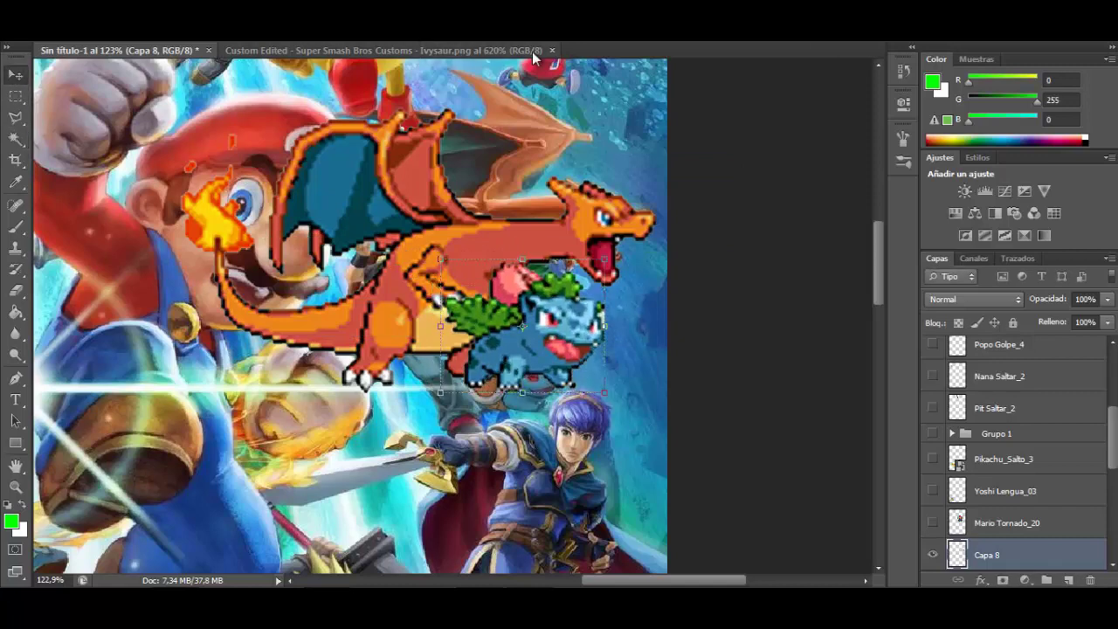
Close the Ivysaur sprite sheet and open the Squirtle sprite sheet.
click(552, 51)
click(45, 8)
click(65, 33)
double_click(911, 244)
Copy the open-mouthed Squirtle with an outstretched arm from the sheet's last row into the poster.
click(16, 487)
drag(313, 340, 478, 434)
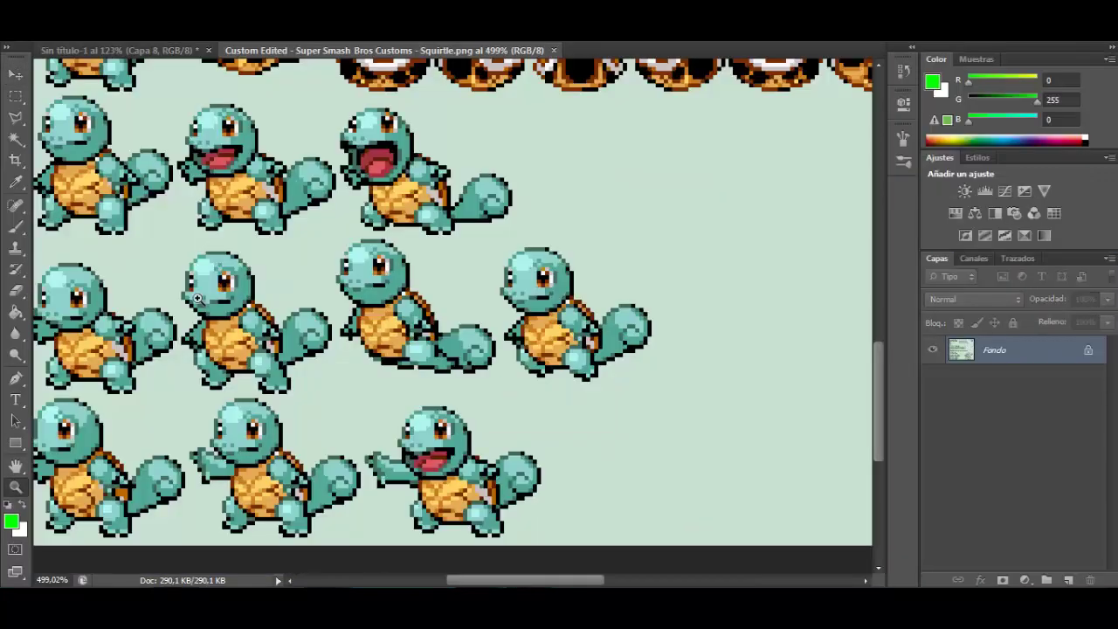
drag(527, 523, 27, 157)
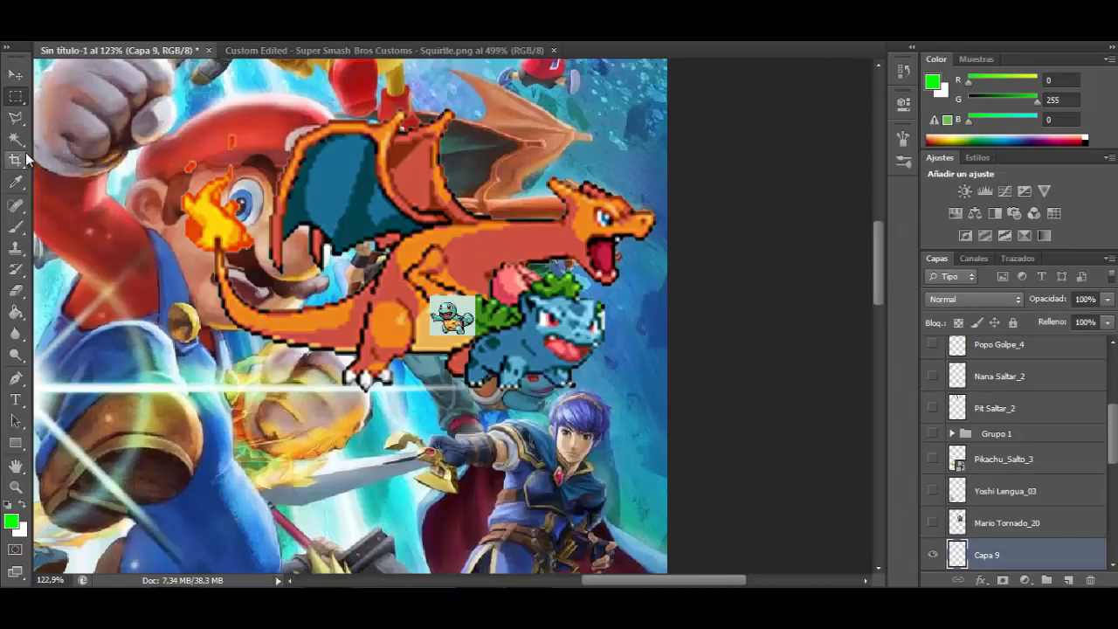
Remove the Squirtle sprite's background, then flip and enlarge it over the poster's Squirtle.
drag(472, 301, 337, 206)
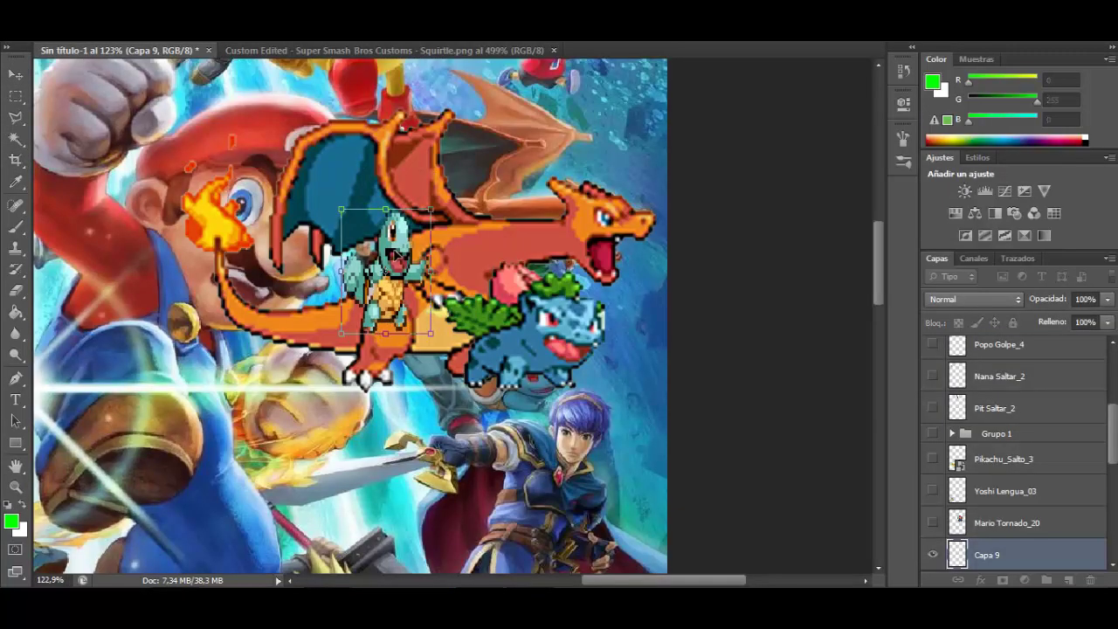
drag(382, 240, 489, 337)
drag(538, 303, 583, 326)
Switch to the web browser and search Google Images for "Red Entrenador Pokemon Sprite Sheet".
click(823, 30)
scroll(933, 428, down, 5)
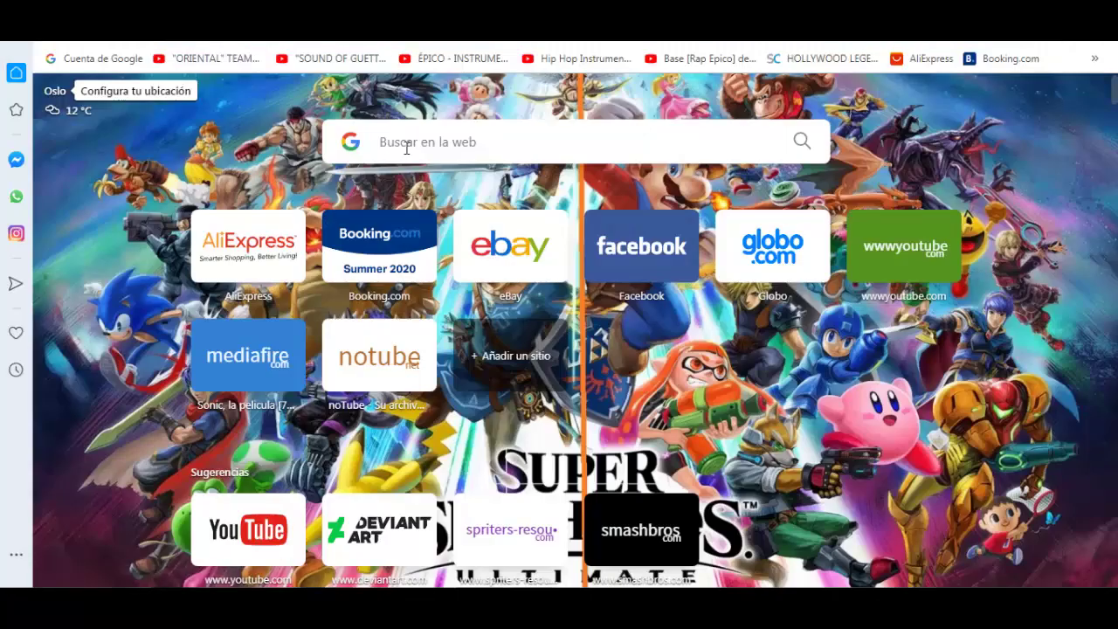
text(Entrenador Pokemon Spr)
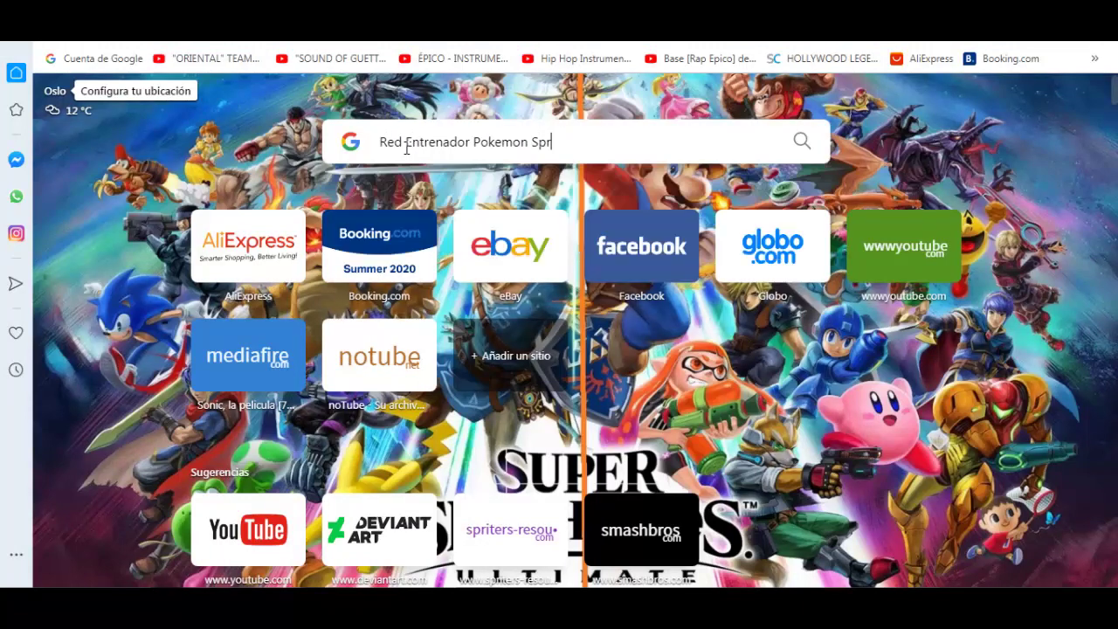
text(ite Sheet)
key(Return)
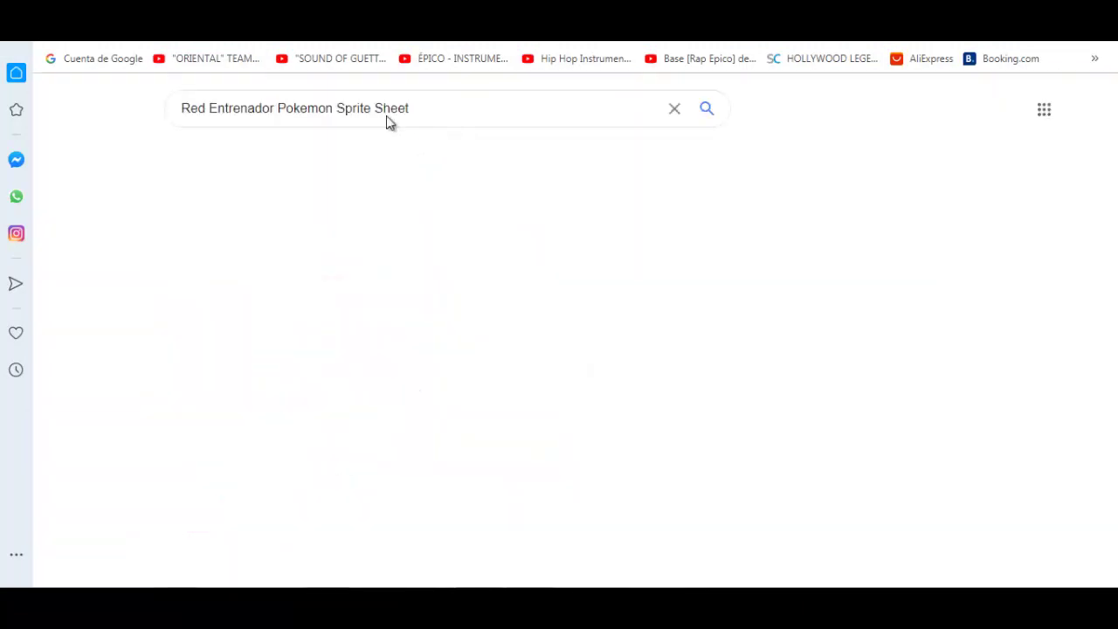
click(290, 157)
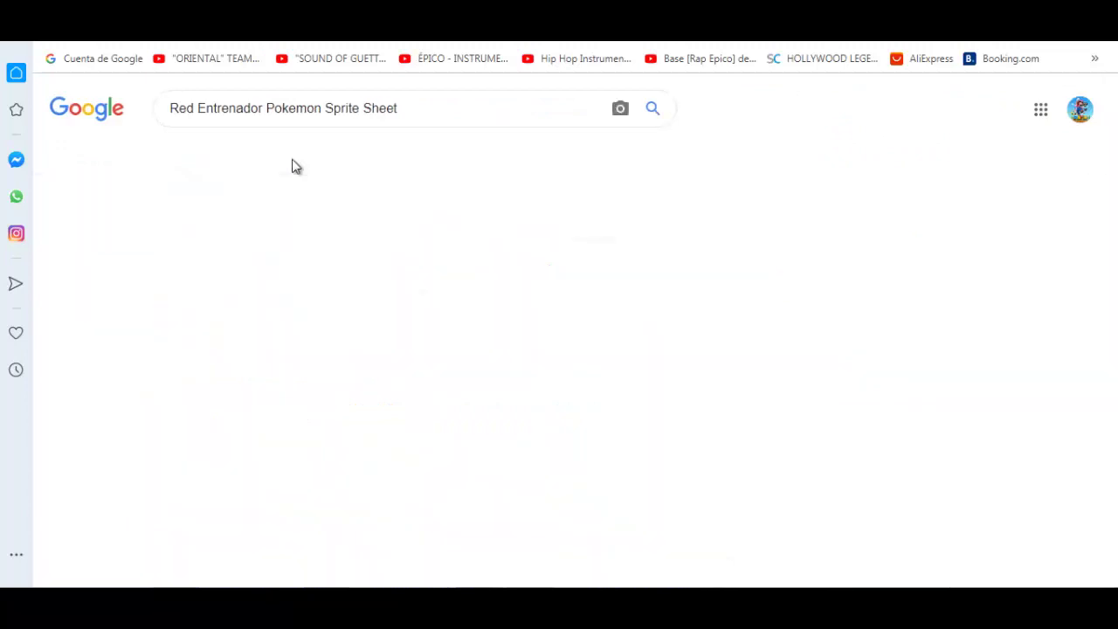
Save the "pokemon HG SS Red custom" sprite sheet image as a PNG in the Sprites Sheets folder.
click(128, 303)
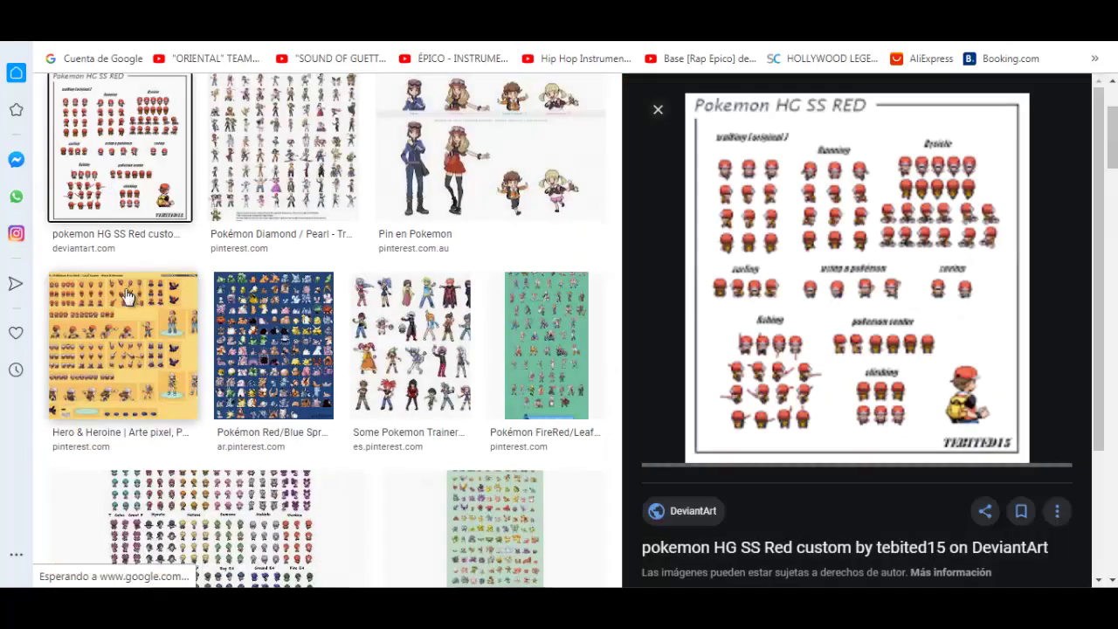
right_click(877, 301)
click(741, 407)
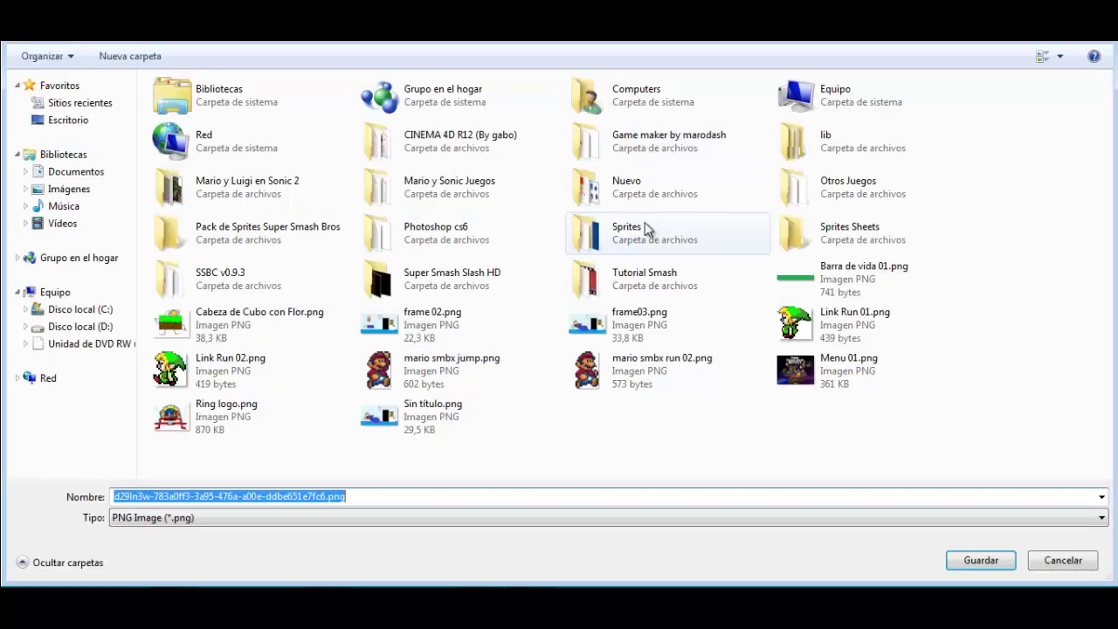
click(848, 229)
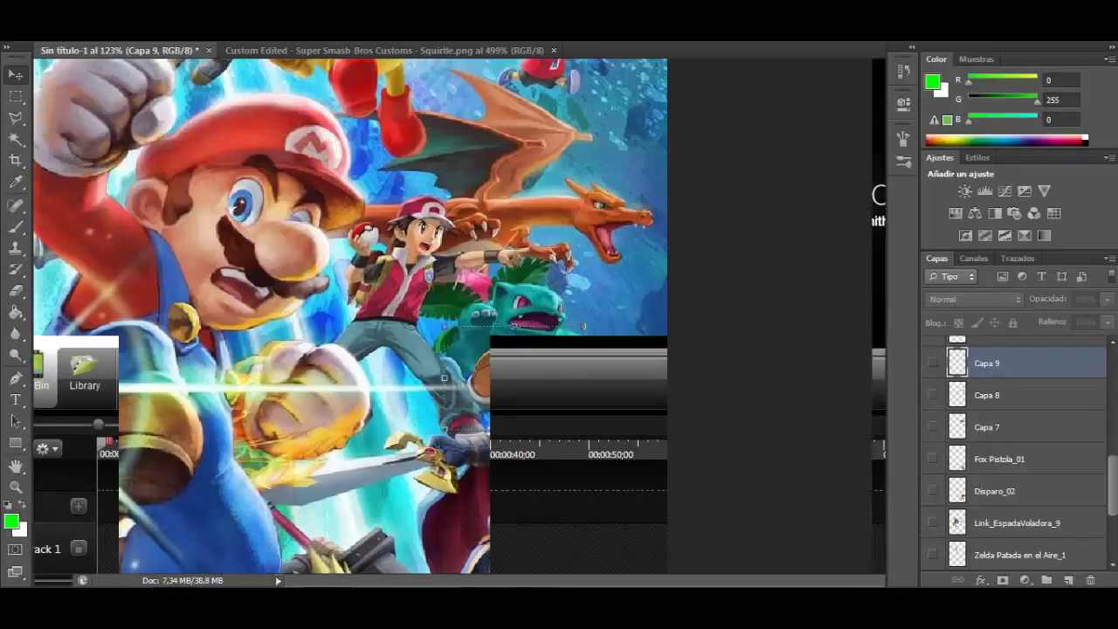
Open the saved Red sprite sheet and copy the "using a pokémon" trainer raising a Poké Ball into the poster.
click(72, 42)
click(71, 41)
click(1000, 371)
double_click(314, 369)
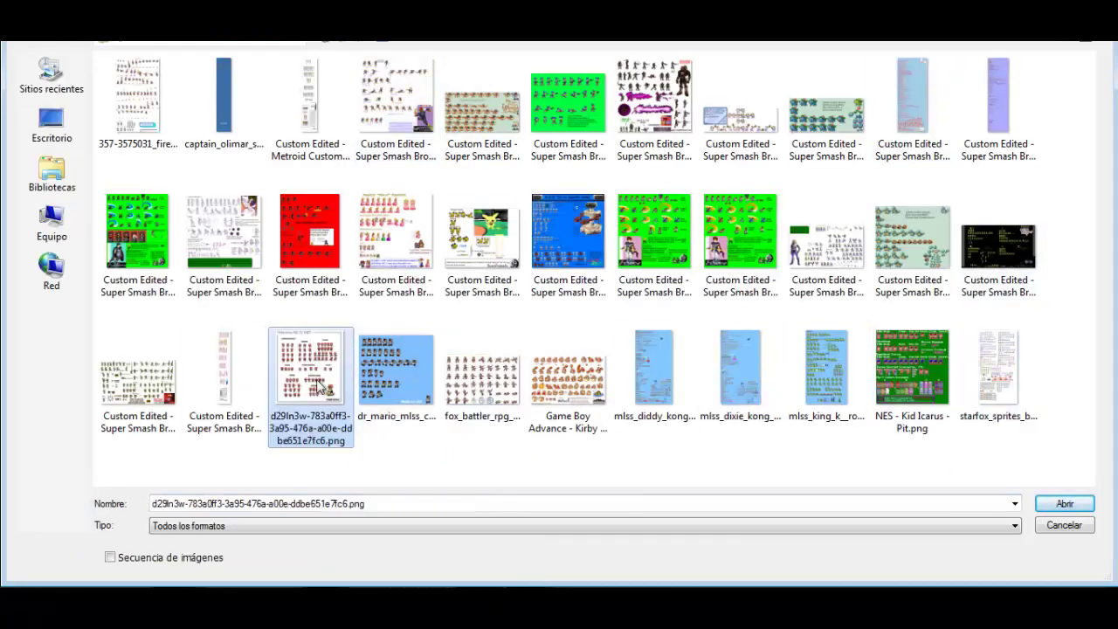
drag(513, 370, 486, 300)
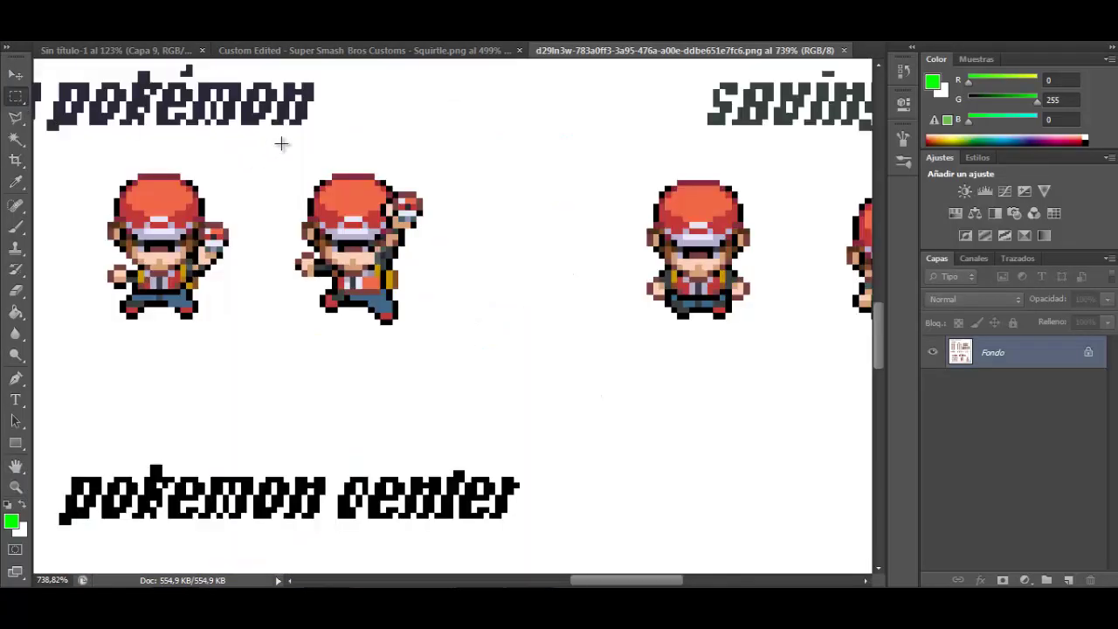
key(ctrl+c)
click(141, 51)
key(ctrl+v)
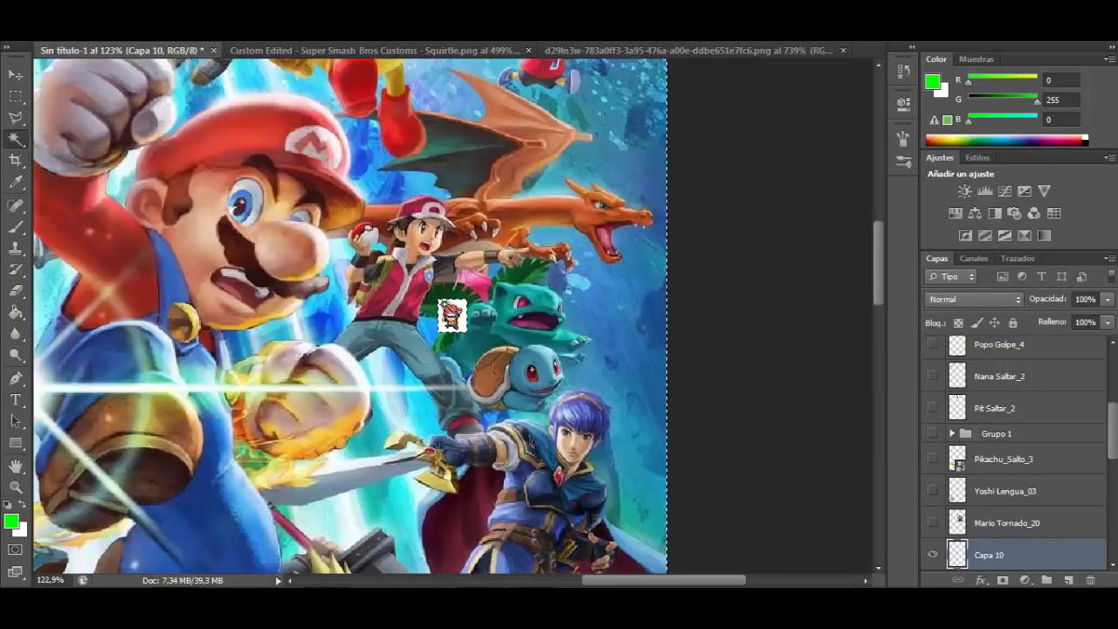
Enlarge the Red sprite and position it over the poster's Pokémon Trainer.
drag(465, 305, 629, 116)
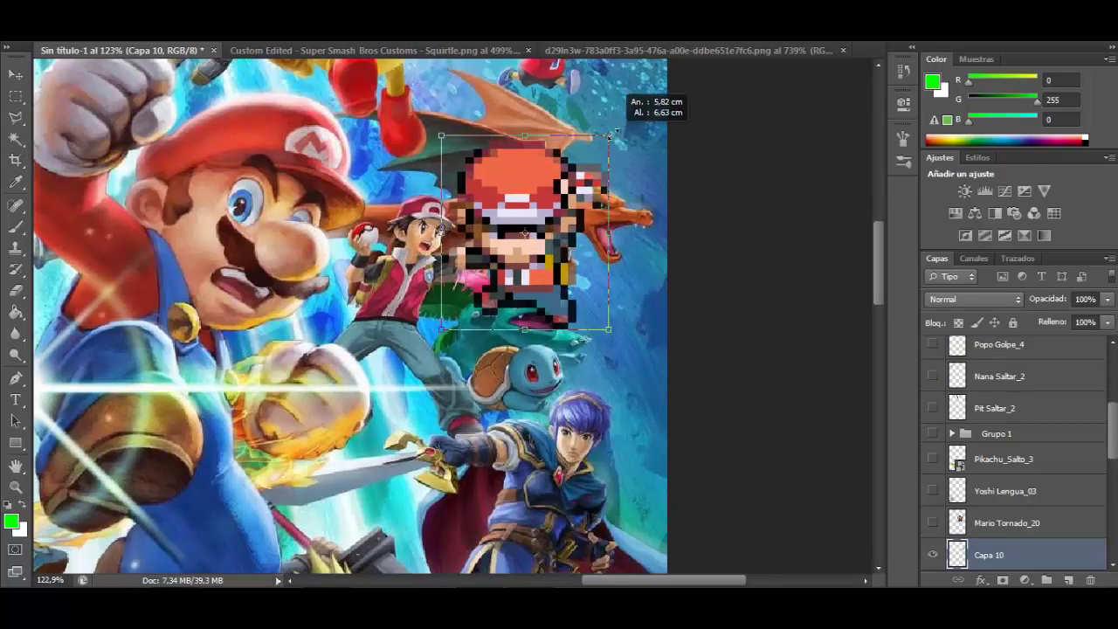
drag(563, 179, 429, 278)
key(Return)
click(932, 522)
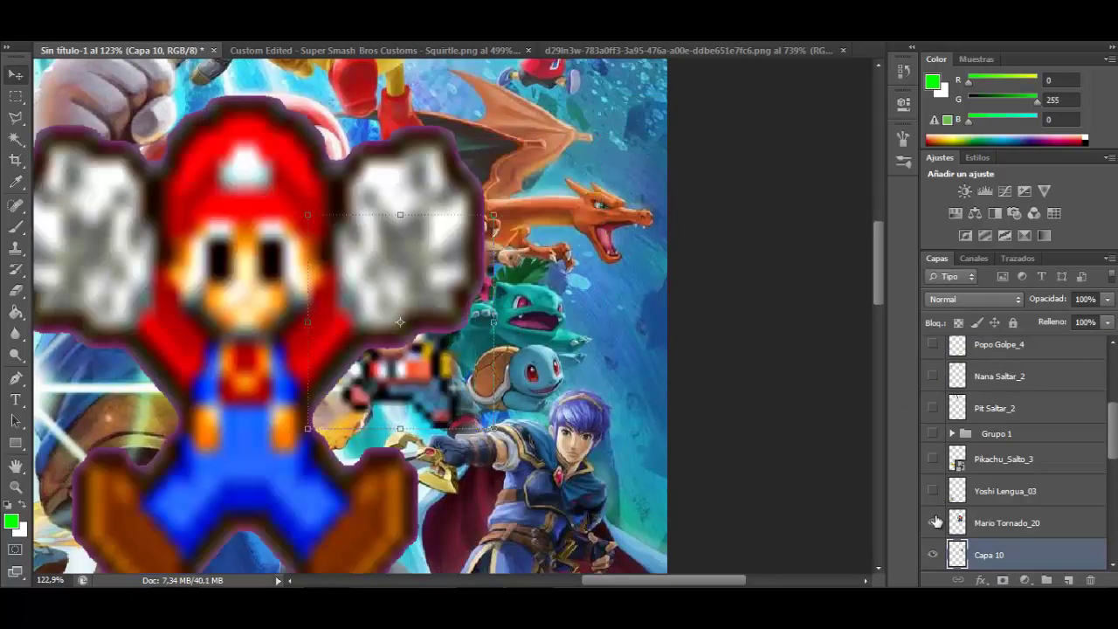
click(932, 522)
drag(345, 350, 393, 365)
key(ctrl+z)
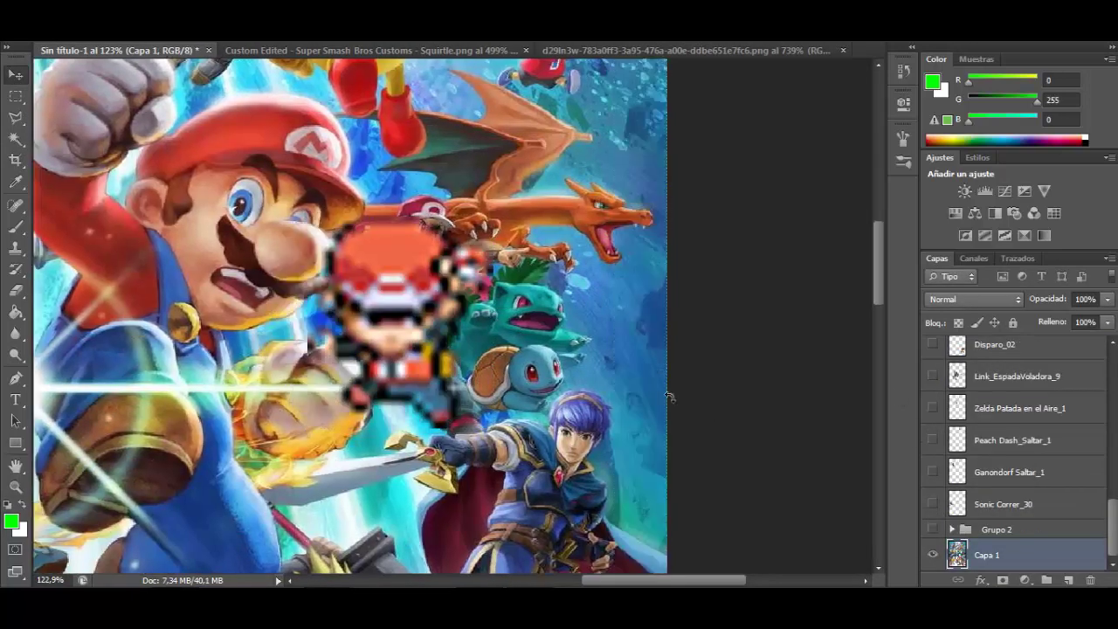
drag(397, 253, 450, 227)
Show the Mario Tornado_20 layer and shift the Mario sprite up and away from the Red sprite.
drag(1112, 483, 1110, 440)
click(930, 456)
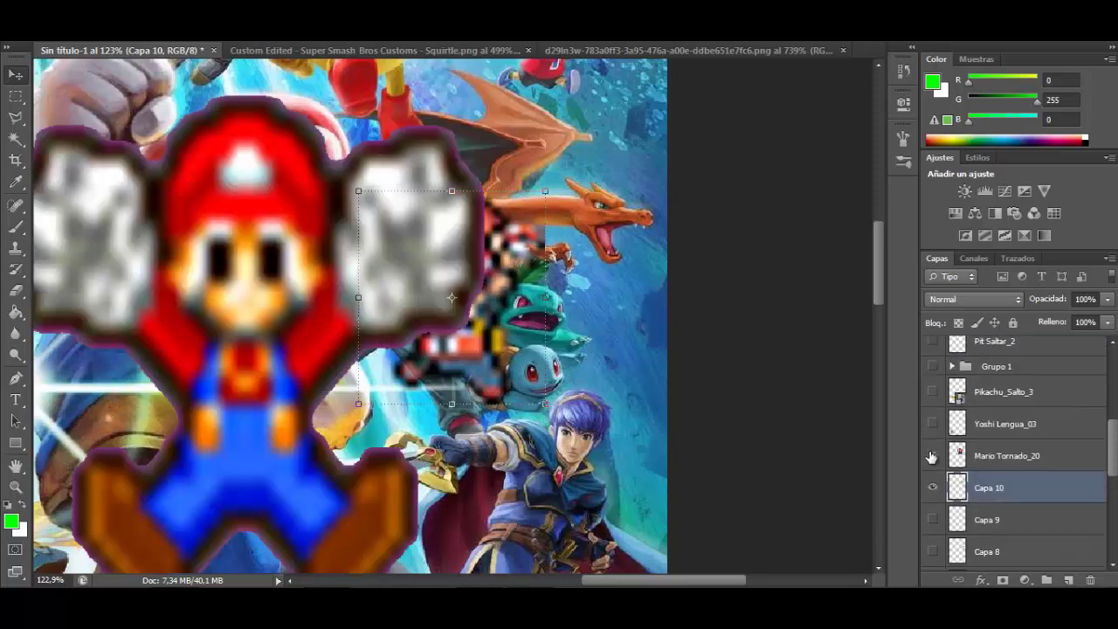
click(931, 456)
click(931, 456)
key(ctrl+minus)
key(ctrl+minus)
key(ctrl+minus)
click(995, 455)
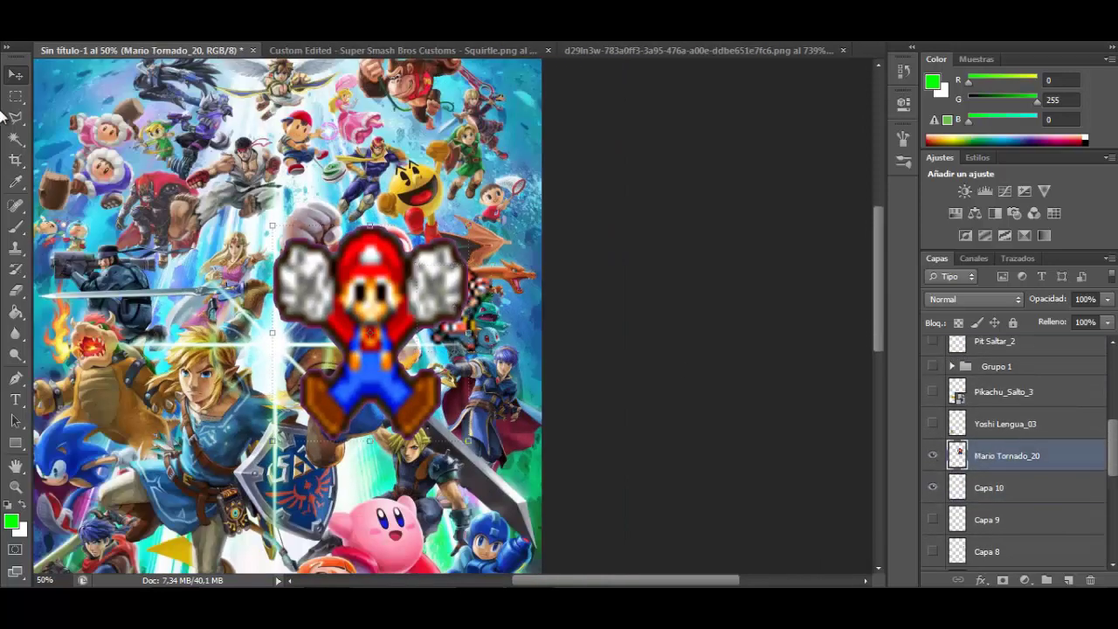
drag(318, 270, 274, 254)
Make the hidden layers below Capa 10 visible, from Capa 9 down to Grupo 2.
click(932, 554)
scroll(934, 533, down, 1)
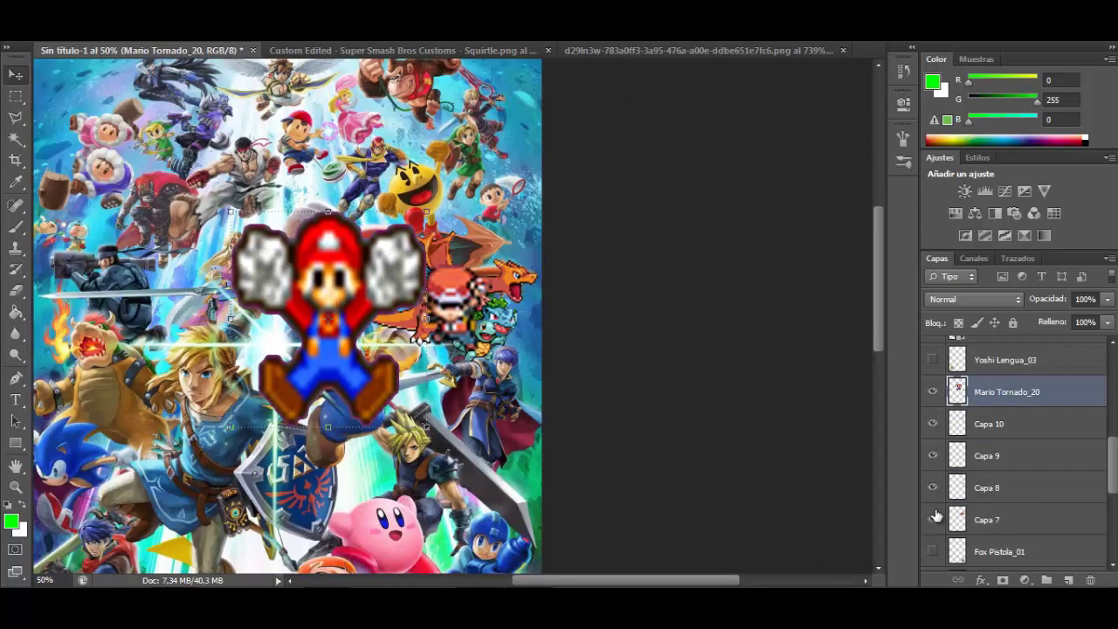
click(932, 551)
scroll(932, 550, down, 1)
drag(932, 487, 932, 552)
scroll(933, 551, down, 1)
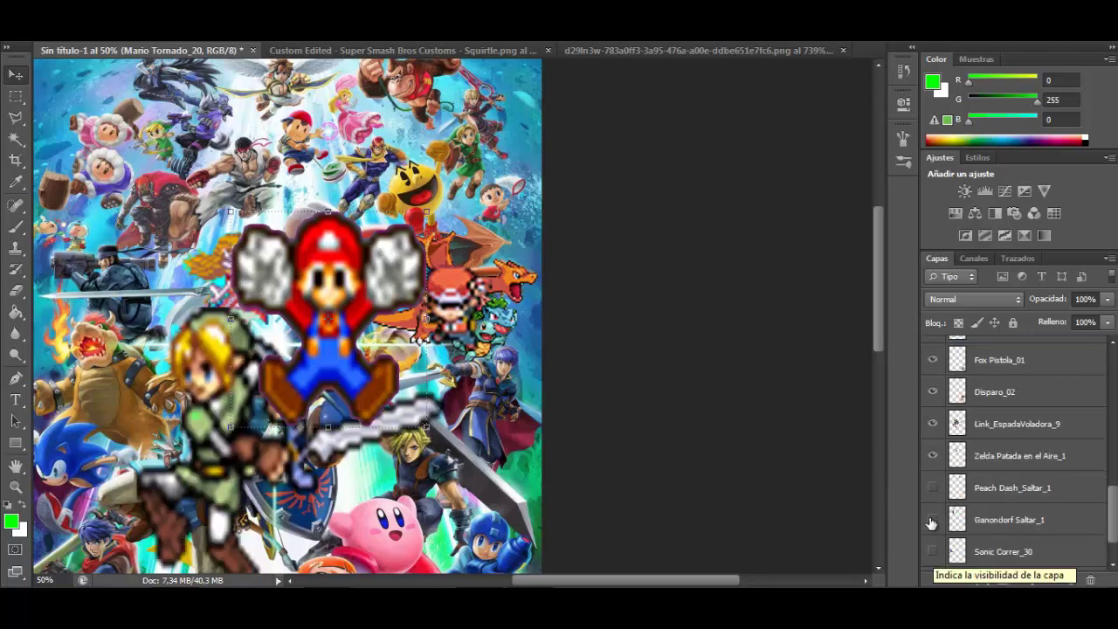
drag(932, 488, 934, 551)
scroll(933, 551, down, 1)
click(932, 529)
Make the hidden layers above Mario Tornado_20 visible, from Yoshi Lengua_03 up to Capa 5.
scroll(934, 489, up, 5)
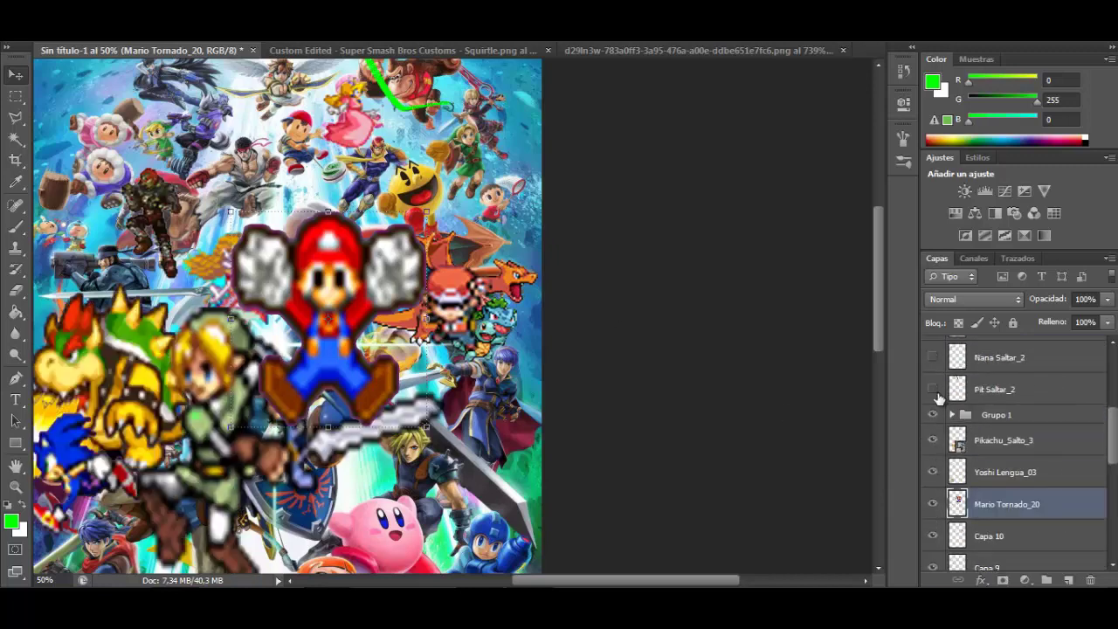
drag(935, 391, 933, 358)
scroll(934, 384, up, 1)
scroll(935, 384, up, 1)
drag(934, 419, 933, 357)
scroll(933, 356, up, 1)
click(932, 354)
key(ctrl+minus)
key(ctrl+minus)
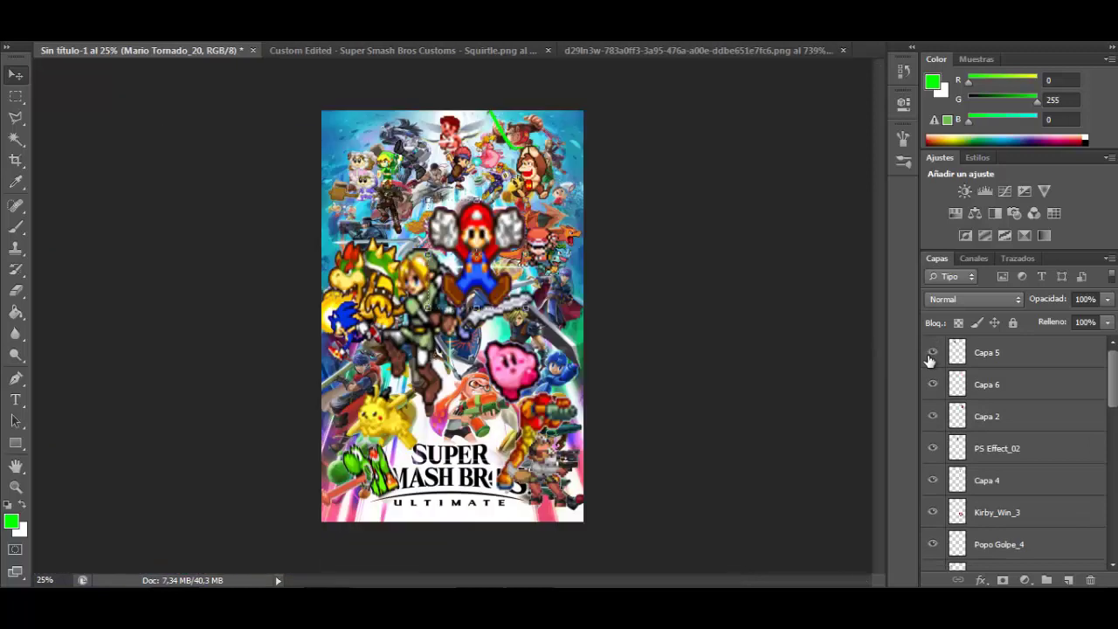
drag(224, 208, 124, 189)
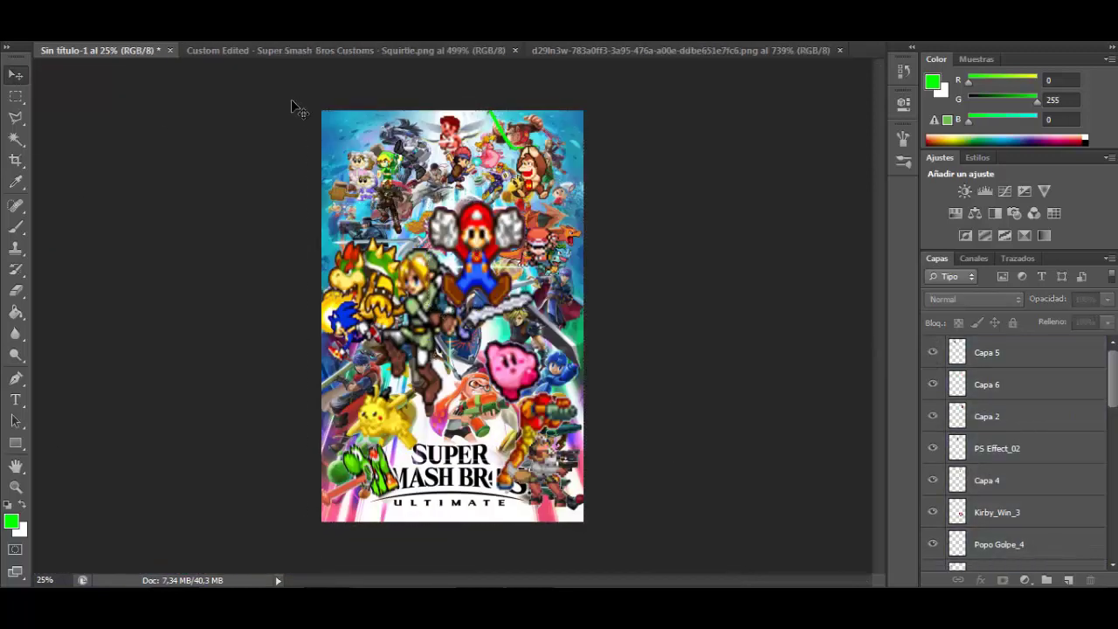
drag(294, 107, 594, 517)
drag(218, 140, 580, 445)
drag(113, 358, 391, 427)
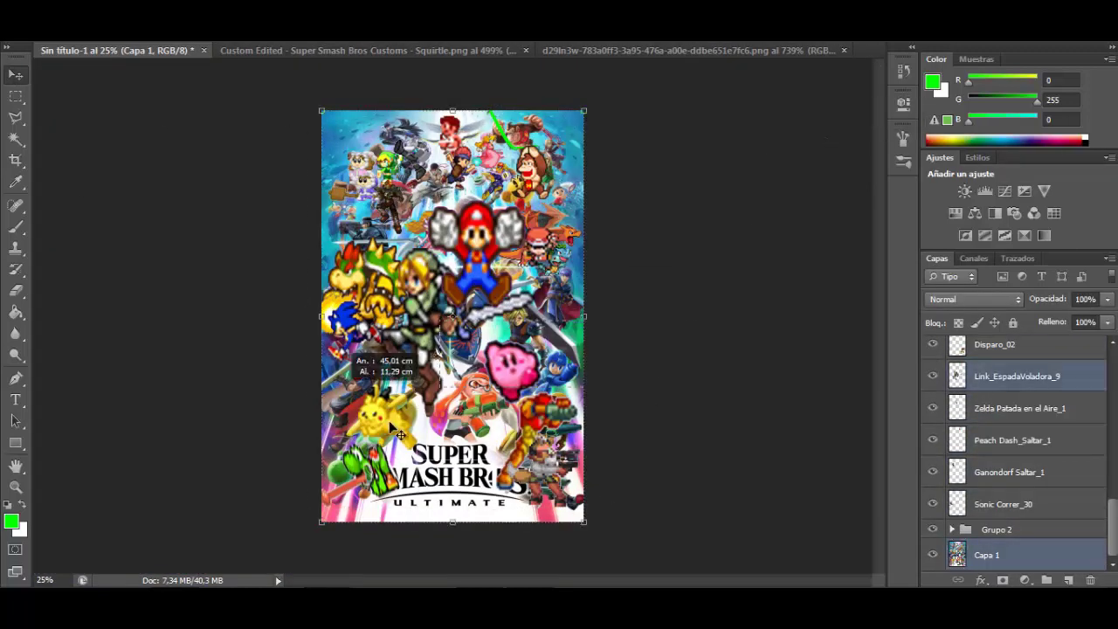
click(615, 302)
Open the Marth Mega Man Zero-Style sheet and copy the Dolphin Slash Marth with raised sword and no slash trail into the poster.
click(47, 40)
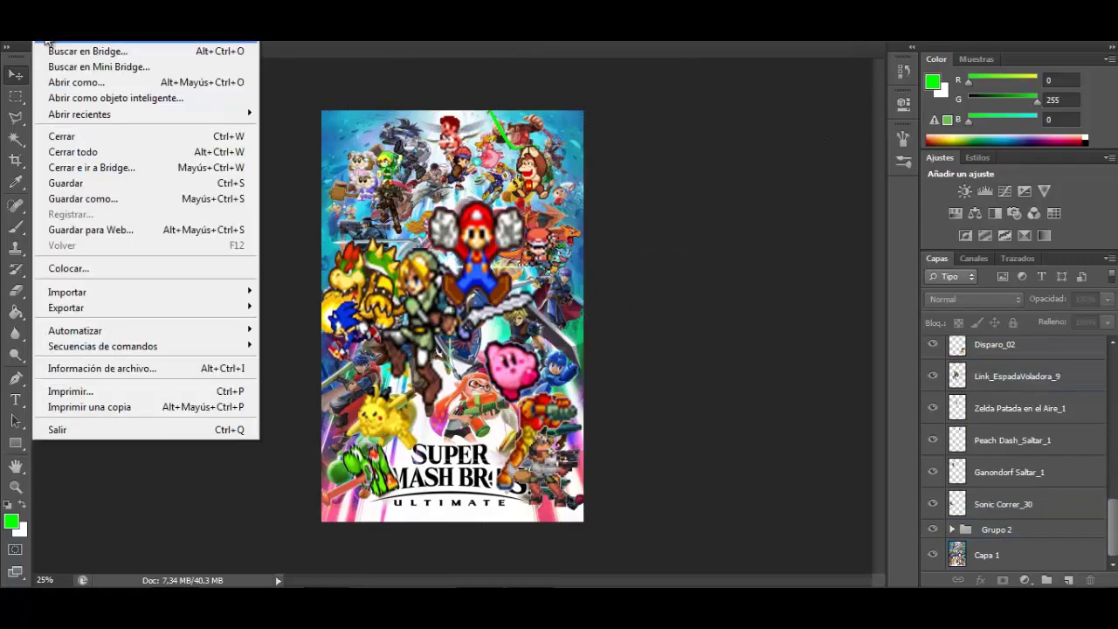
click(48, 39)
double_click(137, 237)
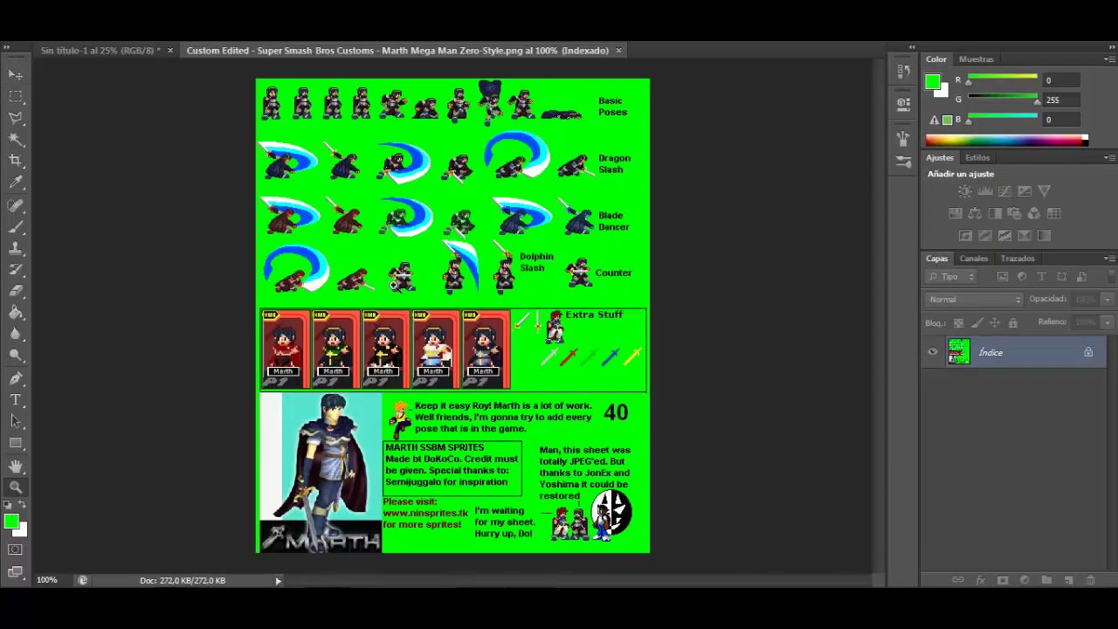
drag(553, 213, 553, 214)
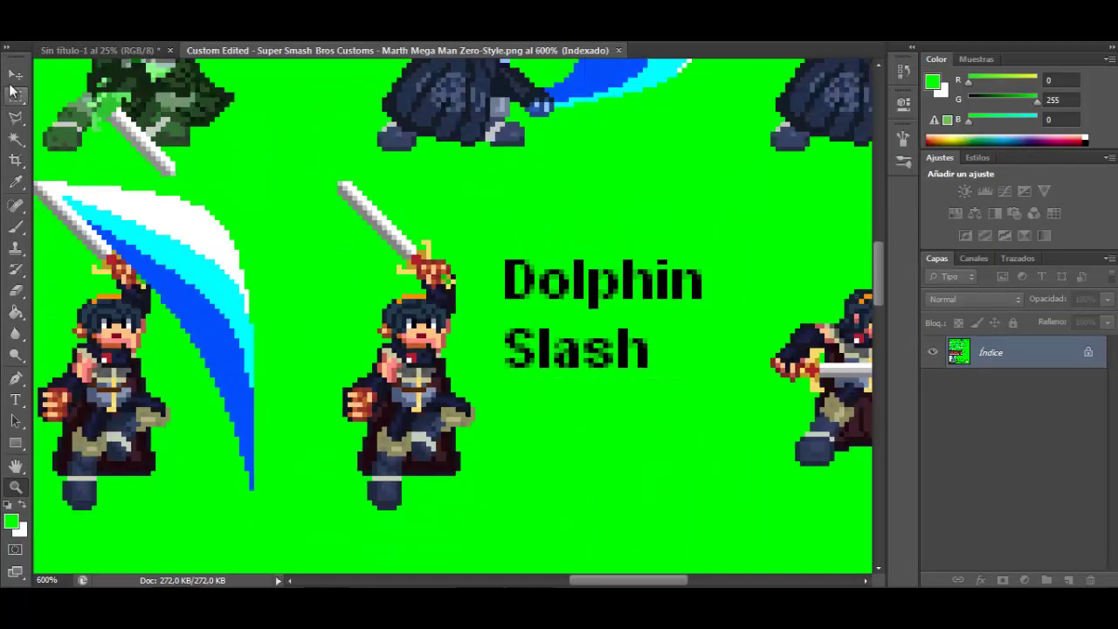
drag(486, 428, 487, 517)
click(101, 50)
Remove the green background around the pasted Marth sprite.
click(15, 138)
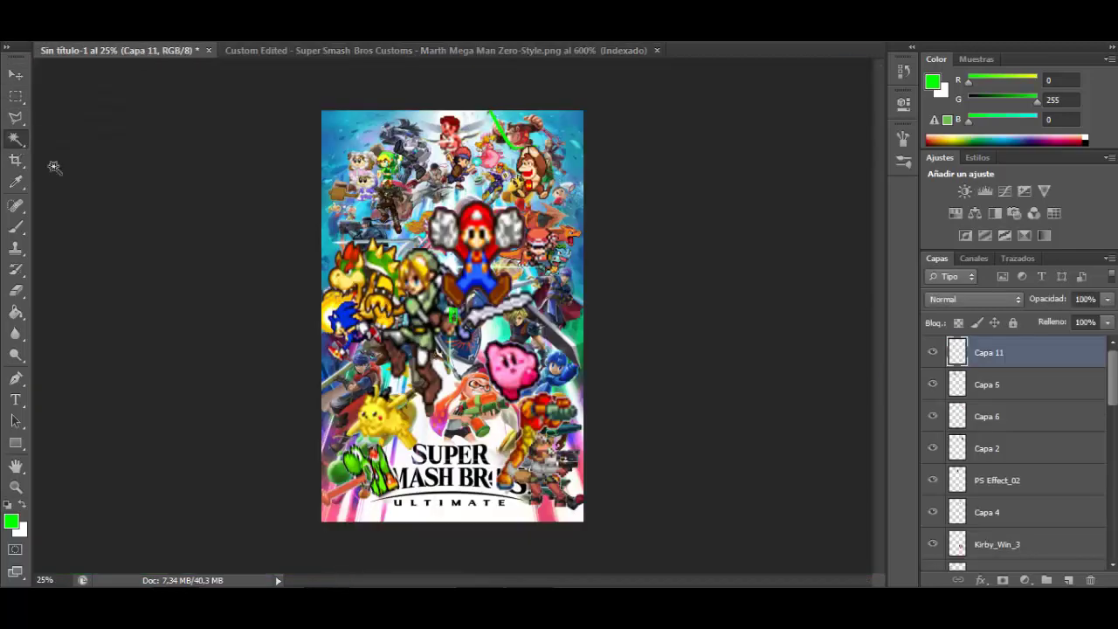
scroll(475, 344, up, 15)
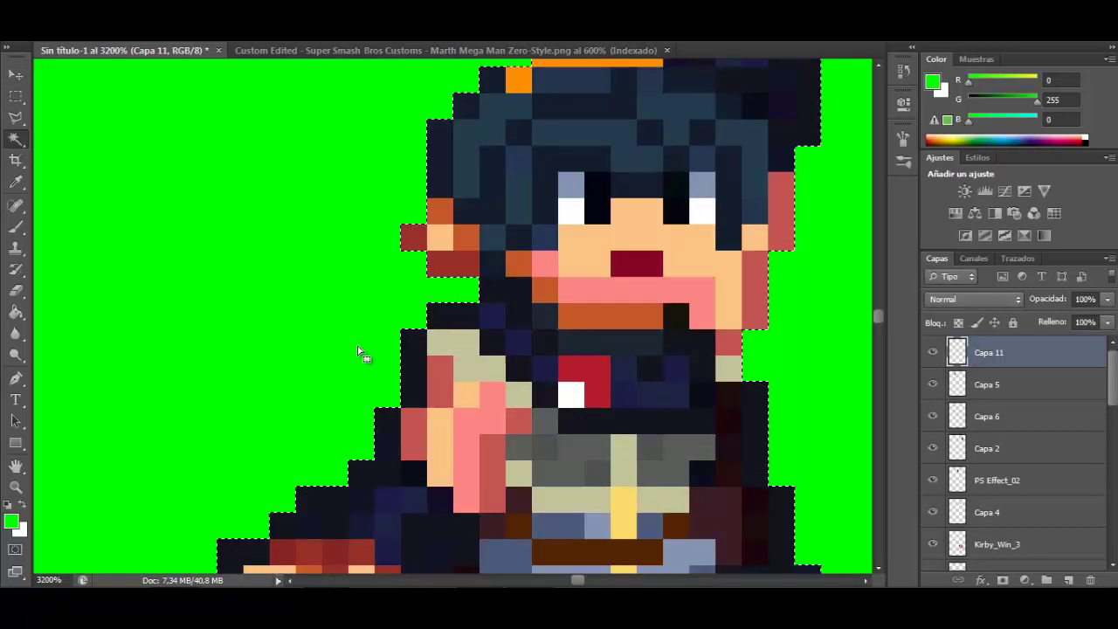
scroll(358, 351, down, 20)
scroll(358, 352, up, 8)
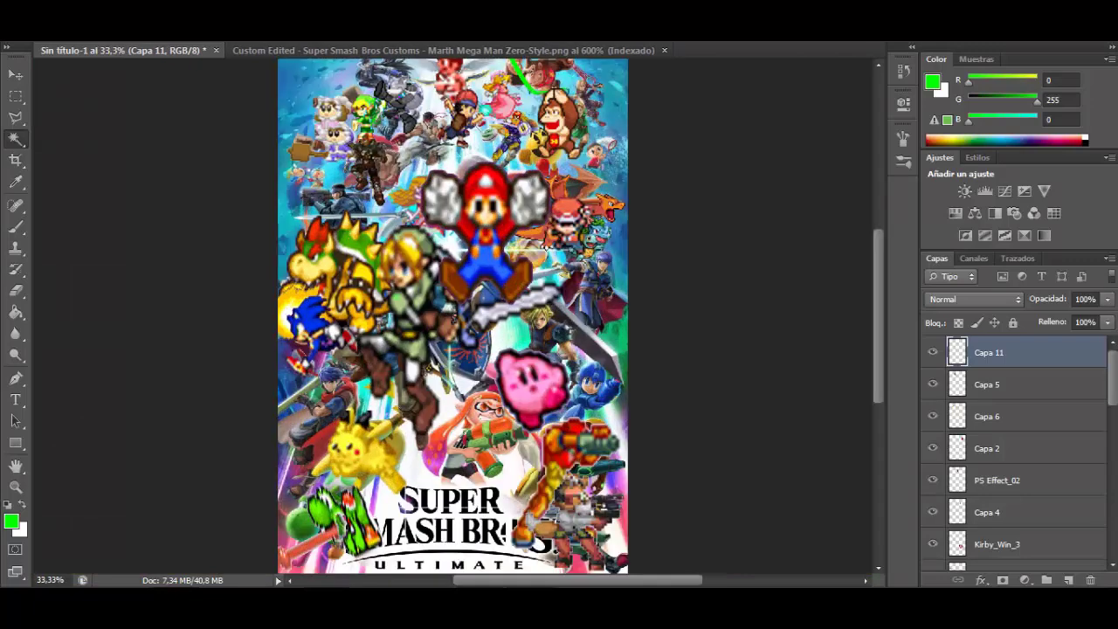
Move the Marth sprite over the poster's Marth, flip it horizontally and enlarge it to cover him.
drag(460, 305, 585, 304)
drag(603, 264, 626, 223)
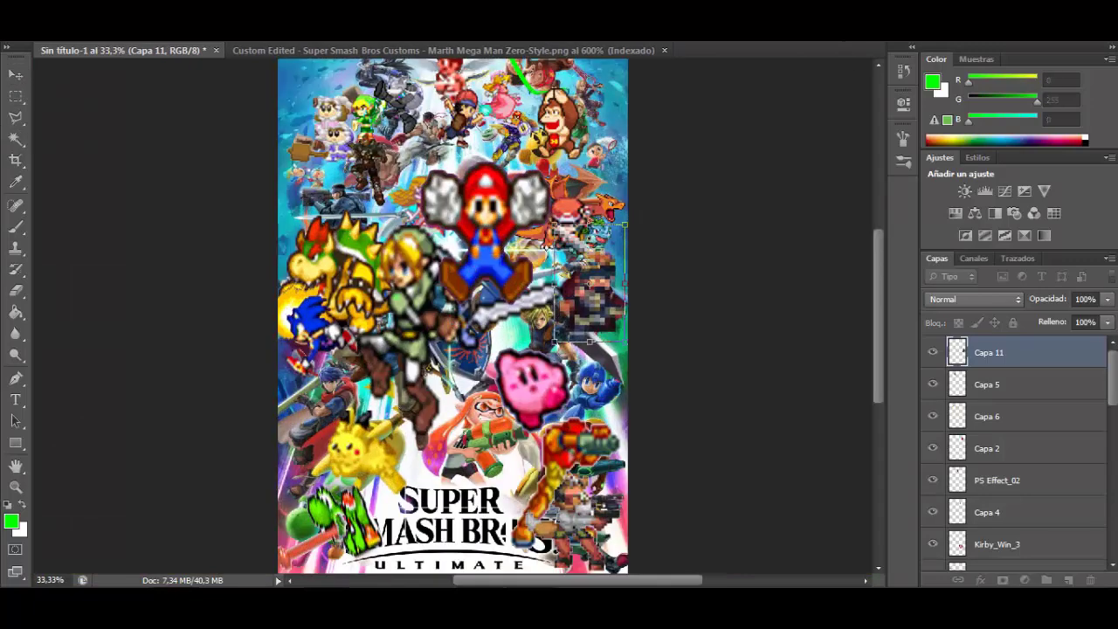
drag(563, 283, 727, 285)
drag(695, 284, 605, 284)
drag(641, 224, 629, 212)
click(833, 38)
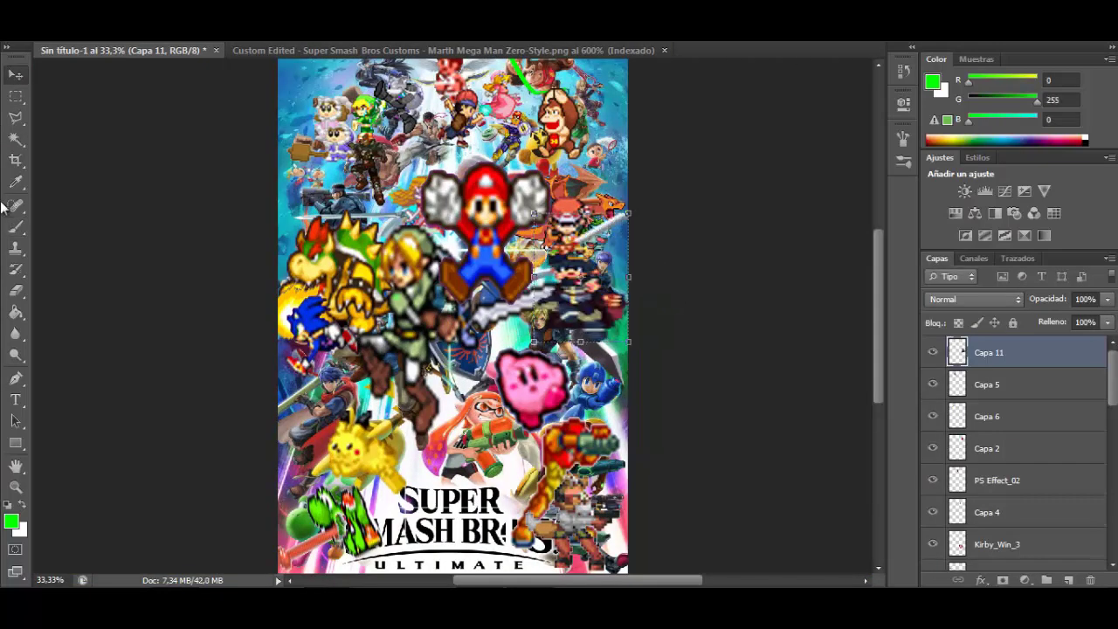
click(14, 74)
drag(572, 297, 572, 319)
drag(581, 234, 580, 177)
mouse_move(598, 332)
mouse_down()
mouse_move(611, 336)
mouse_move(598, 342)
mouse_up()
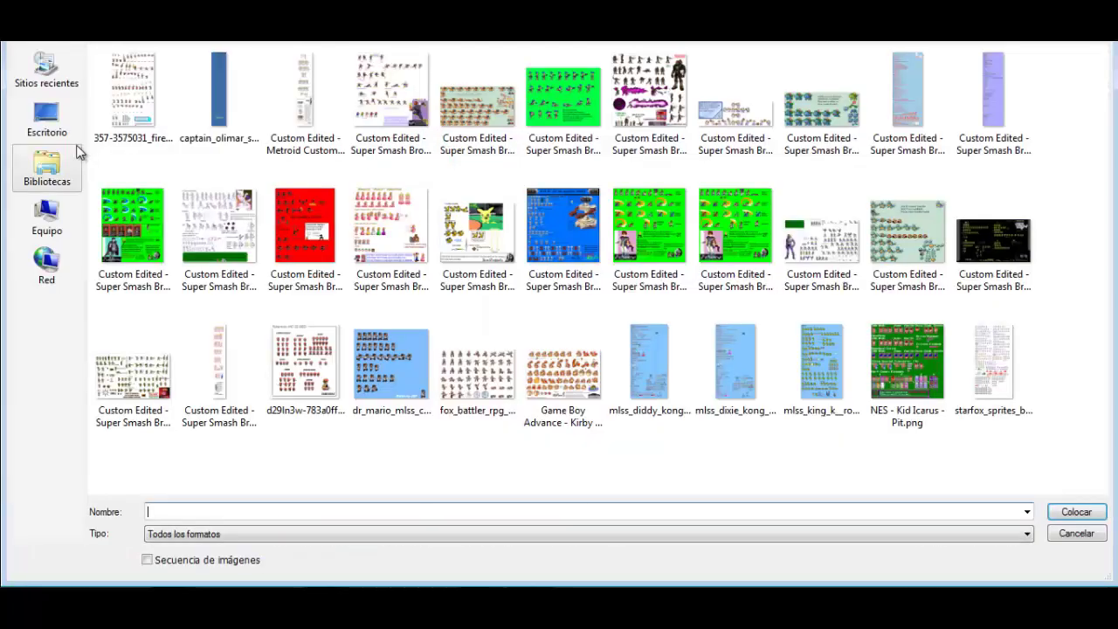
Browse for an image to place, going into the Mega Man folder within "04 Super Smash Bros Wii U_3DS".
click(46, 113)
double_click(175, 213)
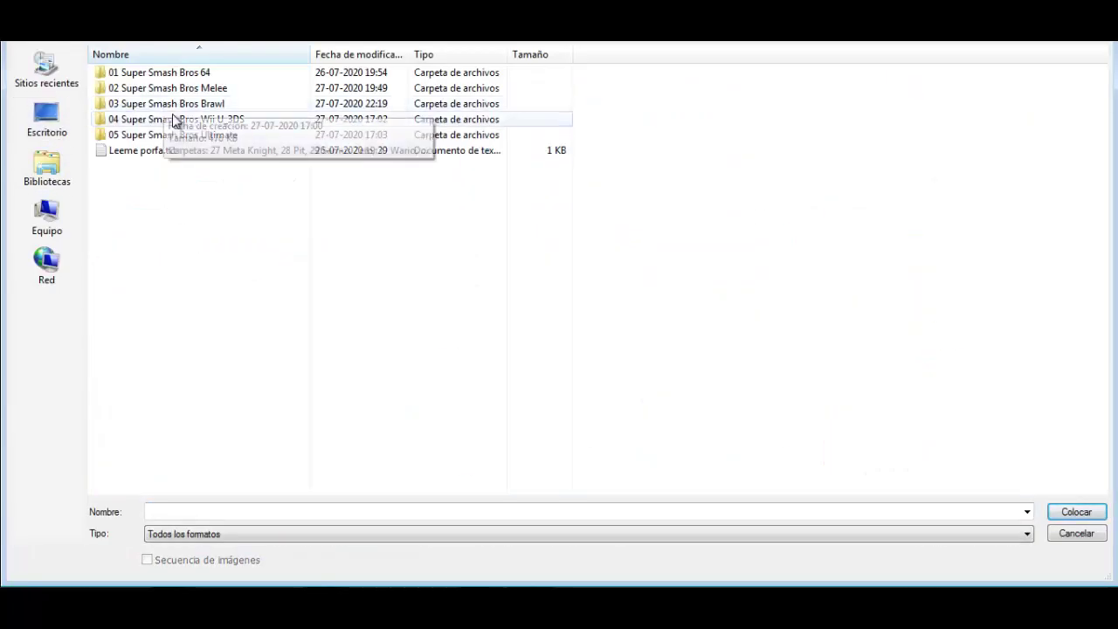
double_click(122, 117)
double_click(122, 91)
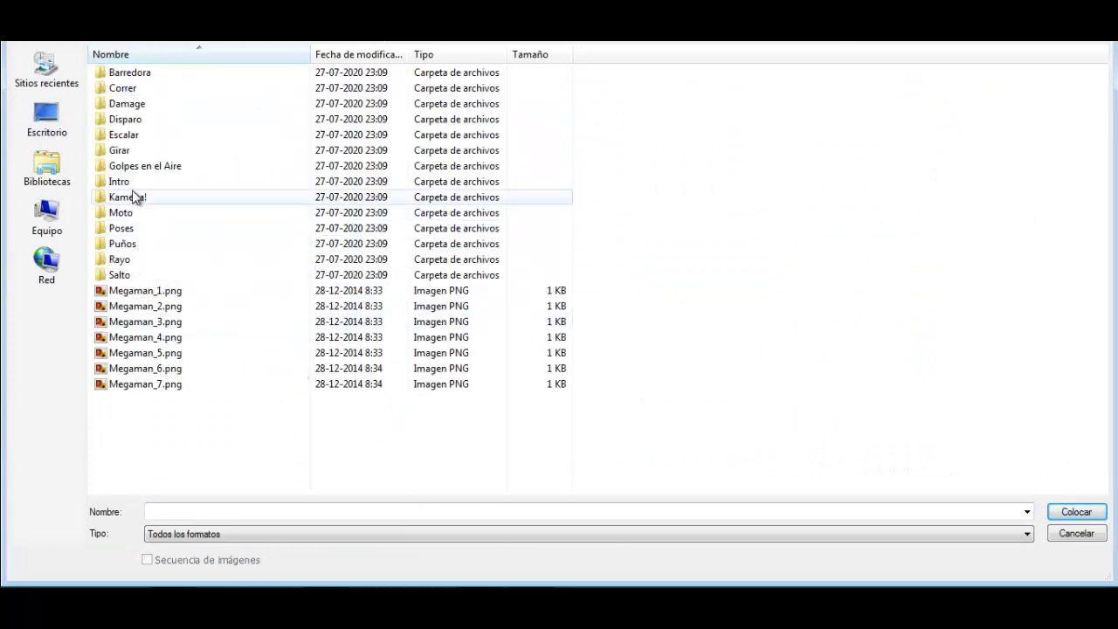
double_click(135, 196)
key(ctrl+shift+n)
right_click(183, 103)
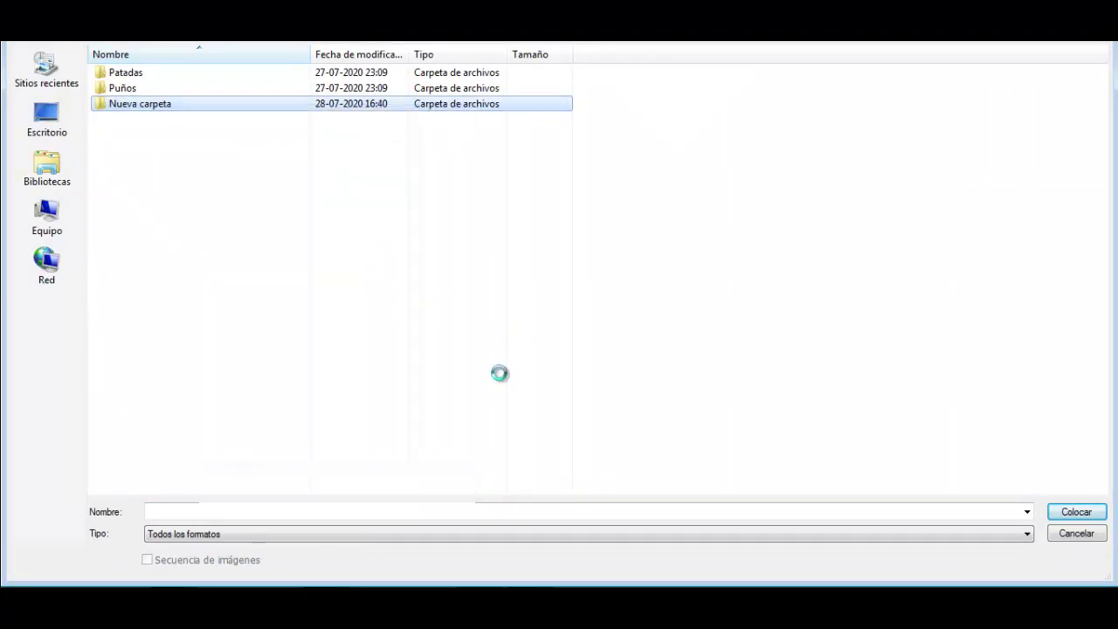
click(254, 472)
click(632, 364)
click(335, 38)
Place the first Megaman_Disparo image from the Disparo folder over the poster's Mega Man.
double_click(167, 128)
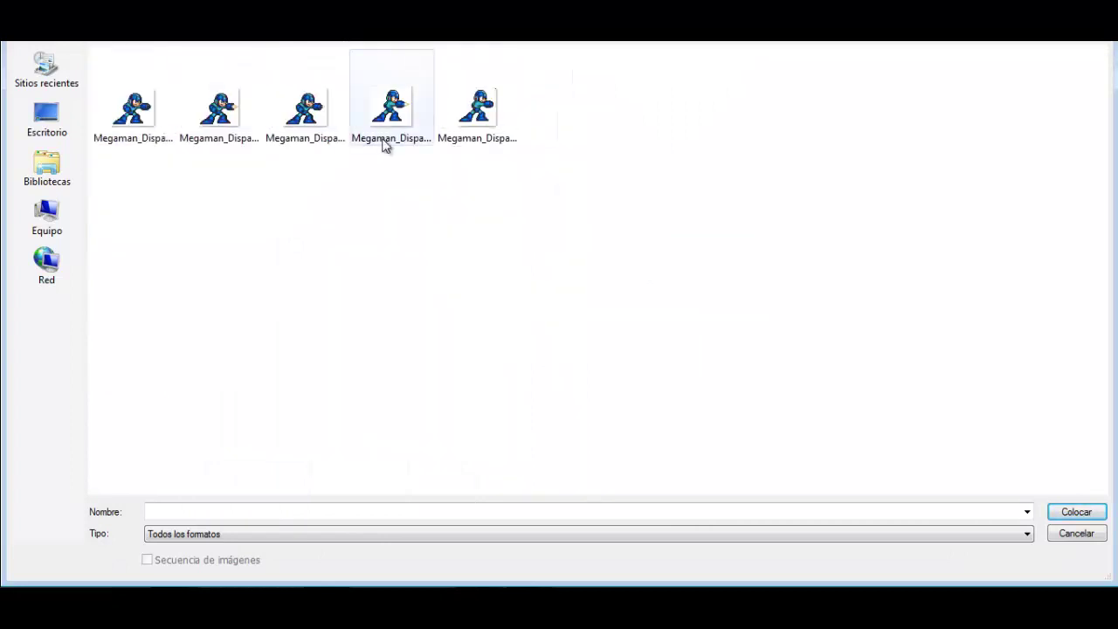
double_click(133, 109)
drag(510, 267, 587, 397)
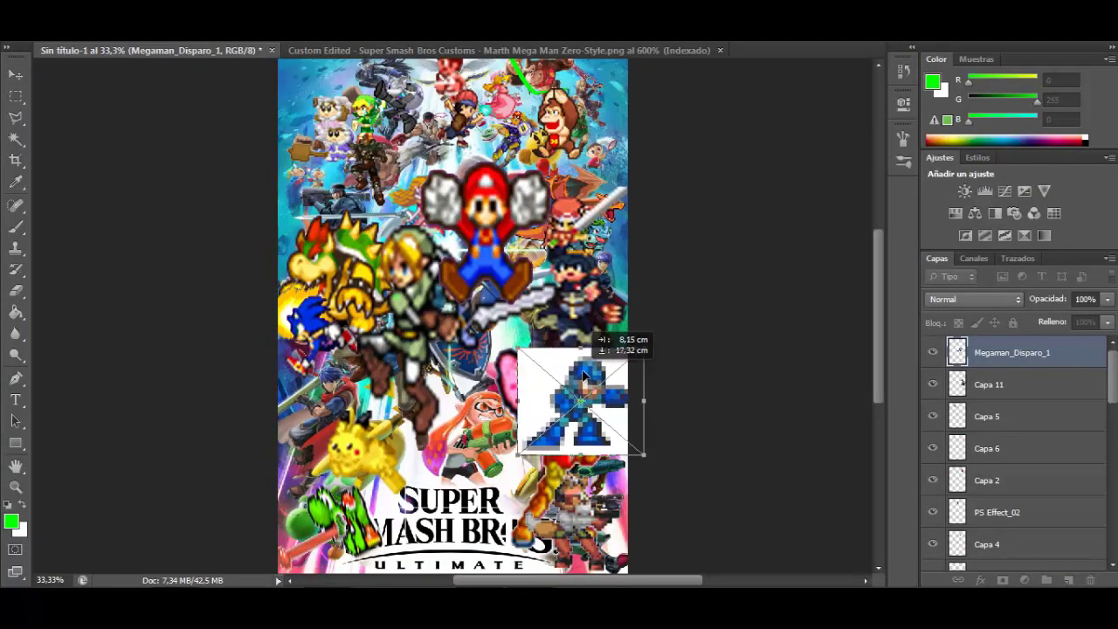
key(Return)
Rasterize the Mega Man sprite to delete its white background, and move its layer further down the stack.
click(544, 373)
key(Delete)
click(513, 232)
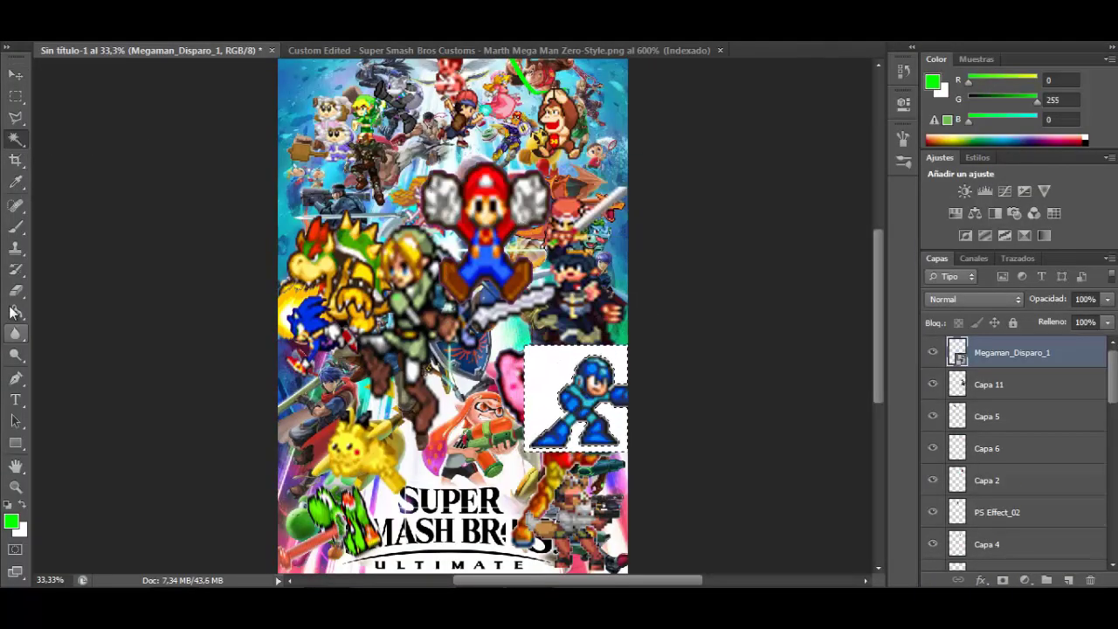
click(16, 291)
click(527, 284)
click(516, 245)
key(Delete)
key(ctrl+d)
drag(1001, 355, 983, 516)
Open the fire-emblem-ike-sprites sheet and select the small Ike sprite holding up the golden sword.
key(ctrl+o)
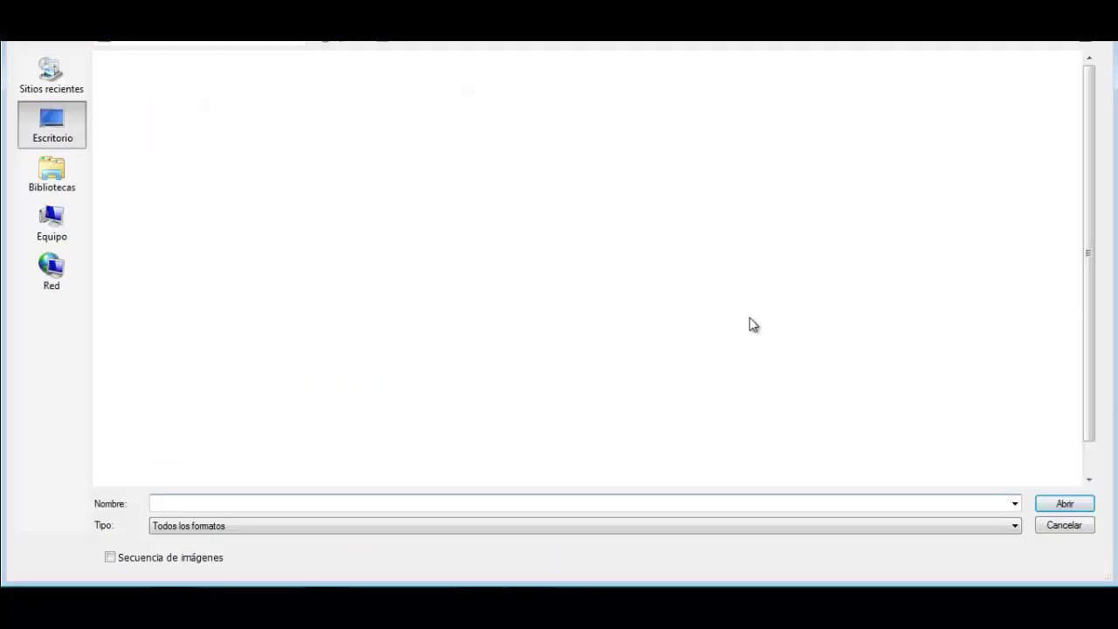
key(Escape)
click(16, 486)
drag(301, 181, 419, 330)
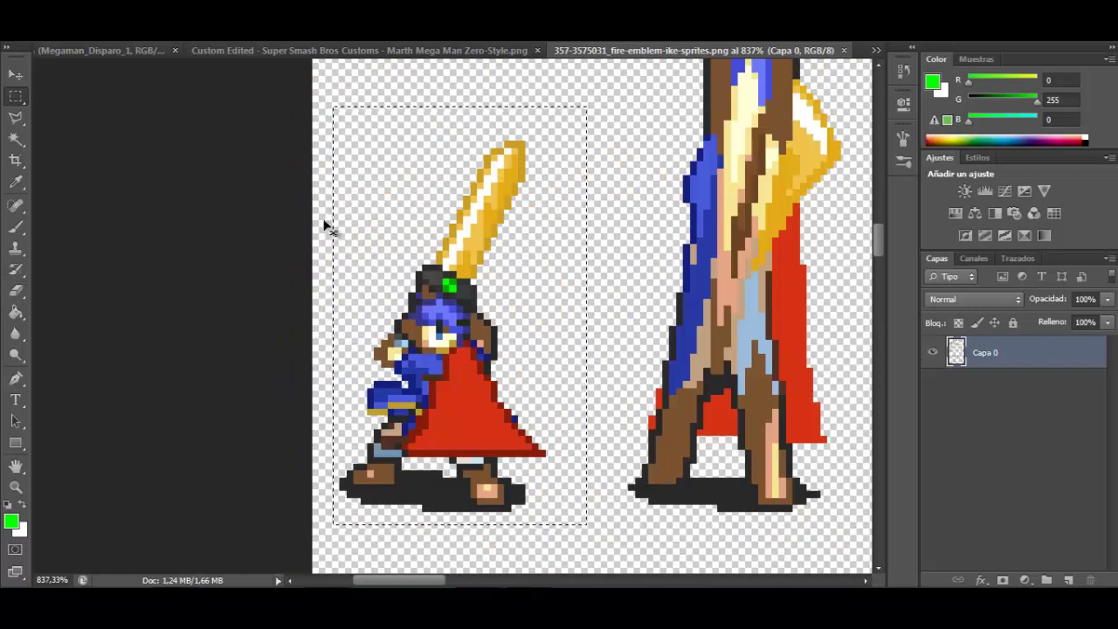
drag(325, 226, 434, 350)
drag(499, 288, 343, 384)
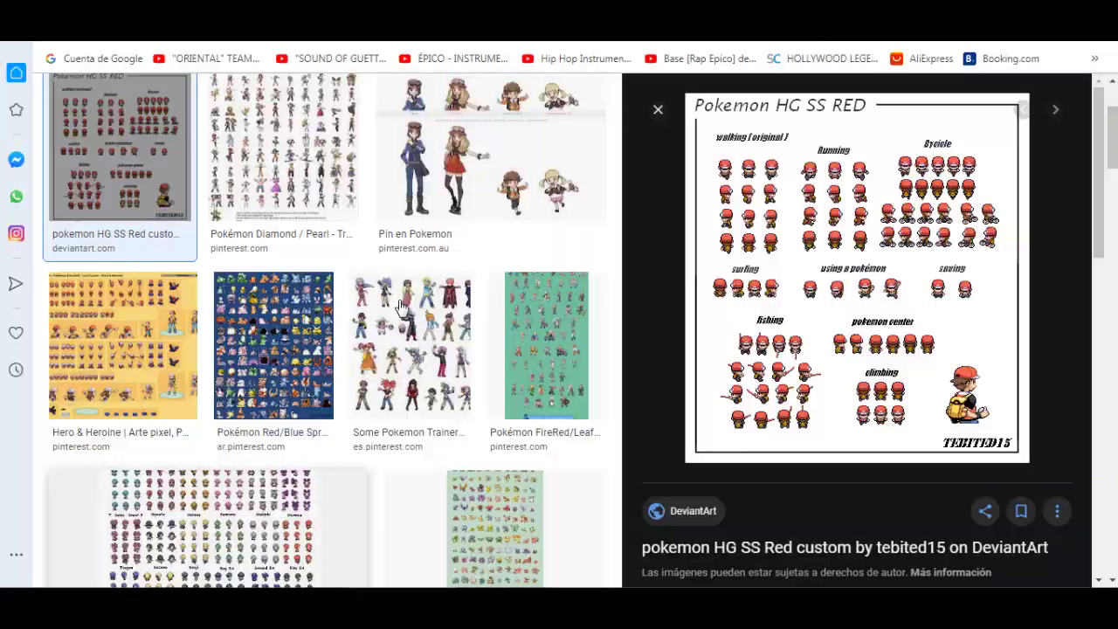
Switch to the web browser and search Google Images for "the spriter resource Super Smash Bros Custom".
scroll(558, 315, up, 2)
triple_click(288, 109)
text(t)
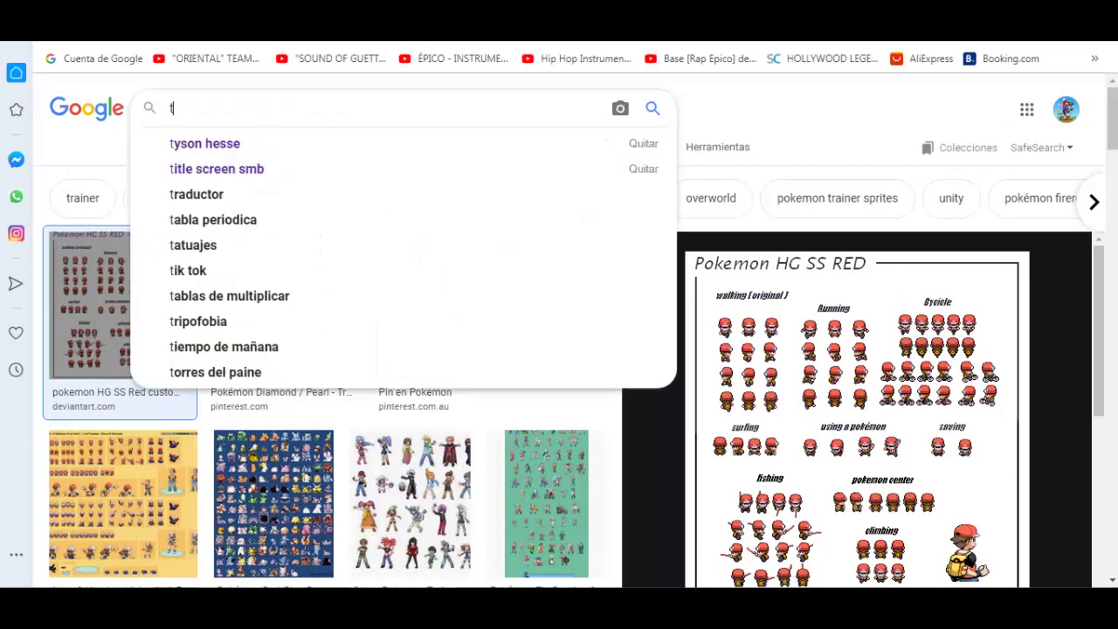
text(he spriter resource S)
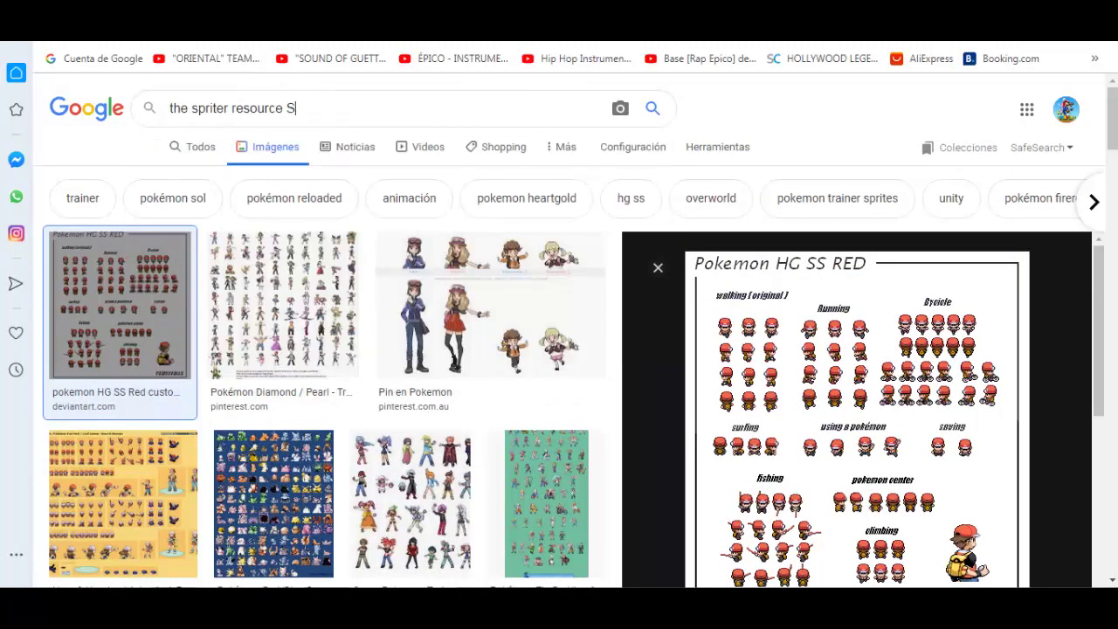
text(uper Smash Bros Custom)
key(Return)
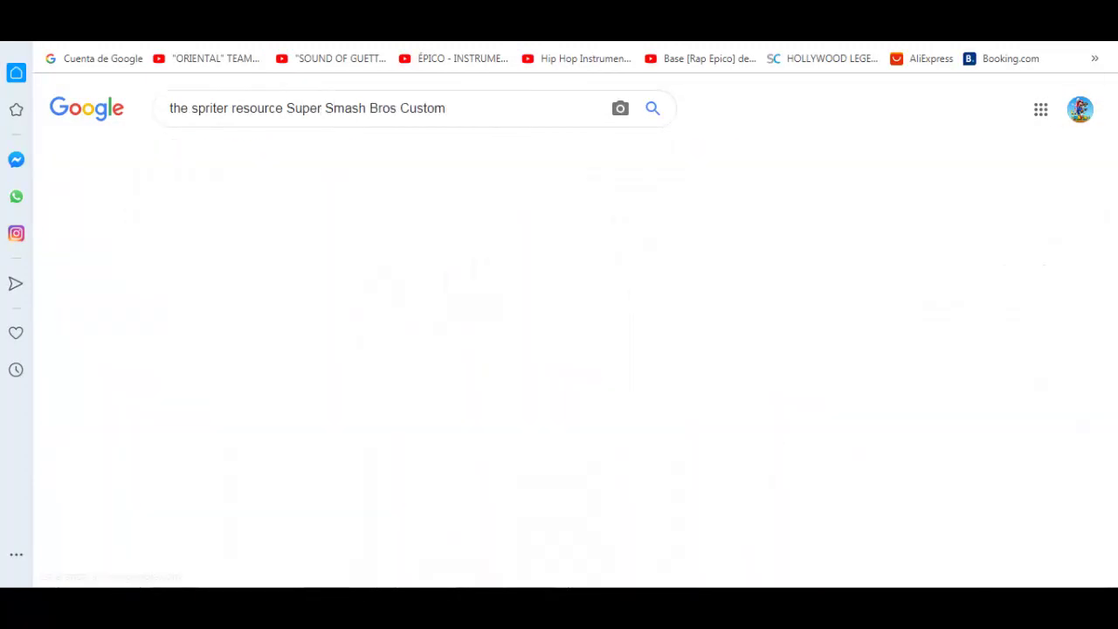
Find the Super Smash Bros. Customs page on The Spriters Resource and download the first Solid Snake sprite sheet.
scroll(603, 381, down, 9)
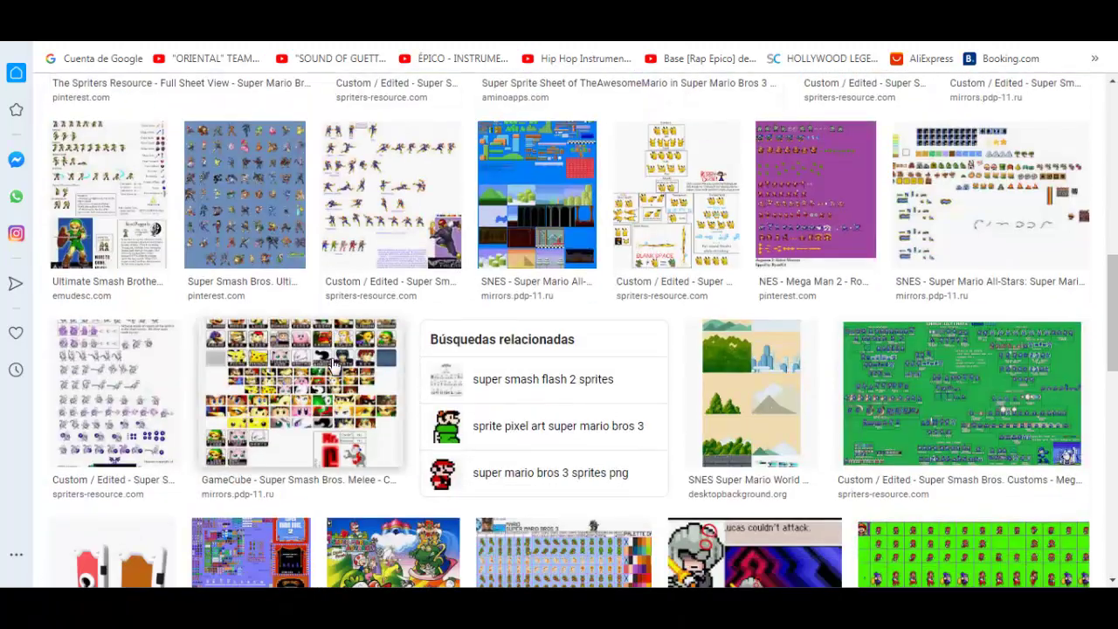
scroll(206, 151, up, 9)
click(199, 147)
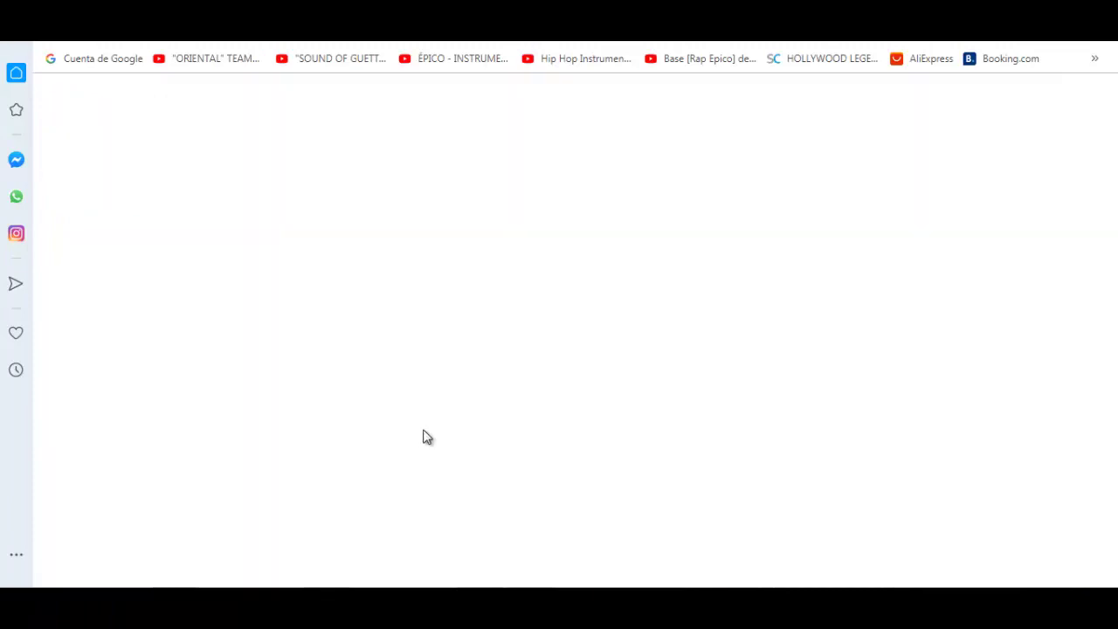
scroll(424, 450, down, 20)
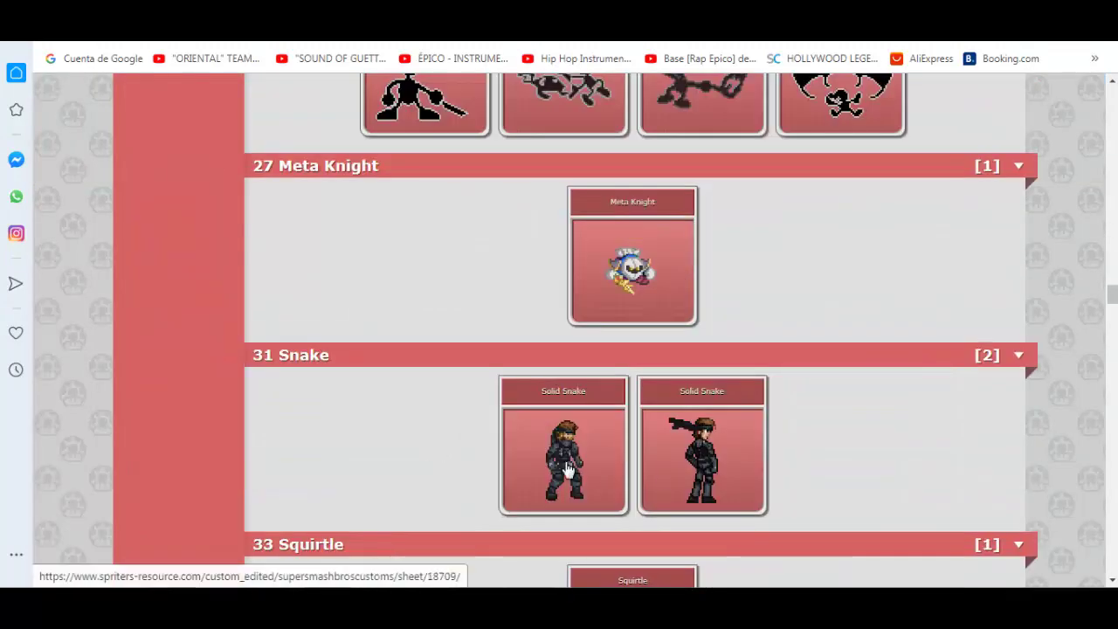
click(568, 467)
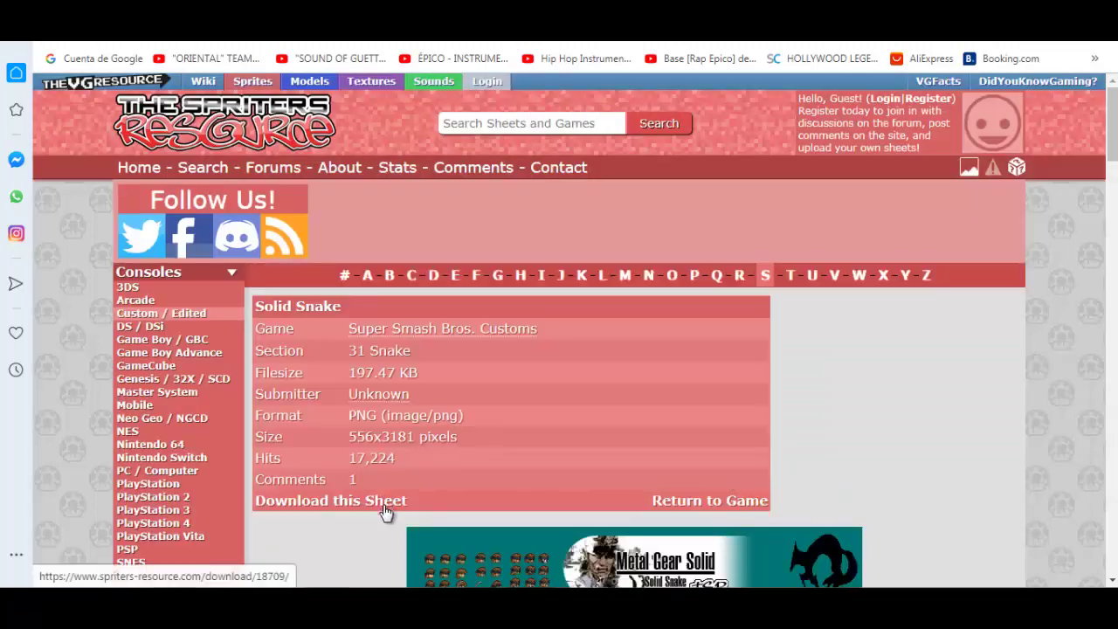
click(409, 500)
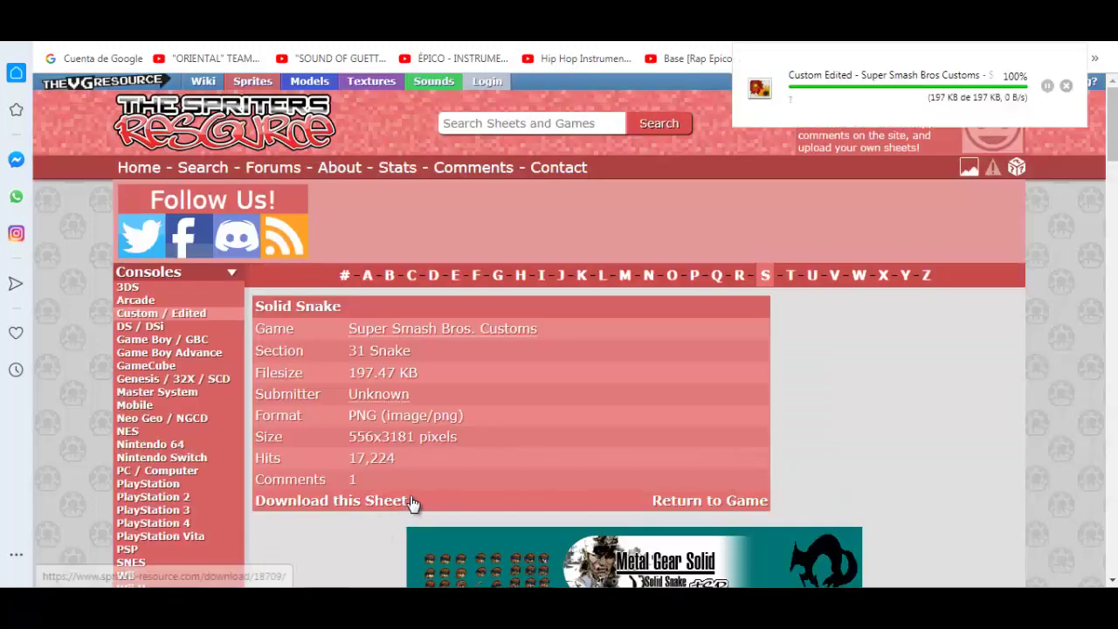
Return to Photoshop, close the Ike sheet, and open the downloaded Solid Snake sheet from the Descargas folder.
key(alt+Tab)
click(578, 50)
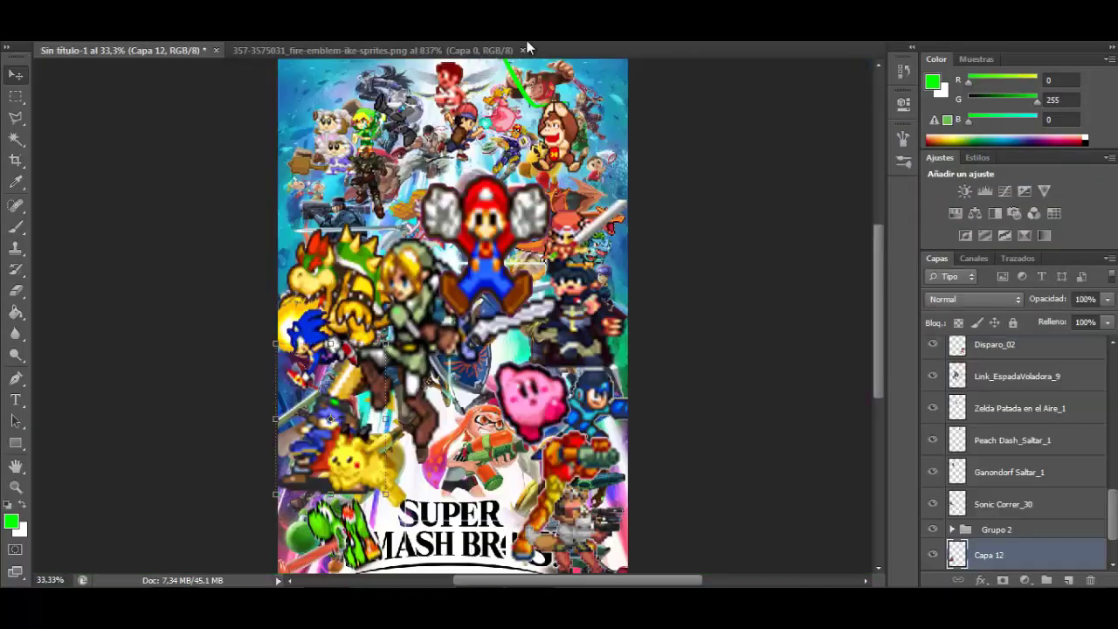
click(46, 11)
click(111, 37)
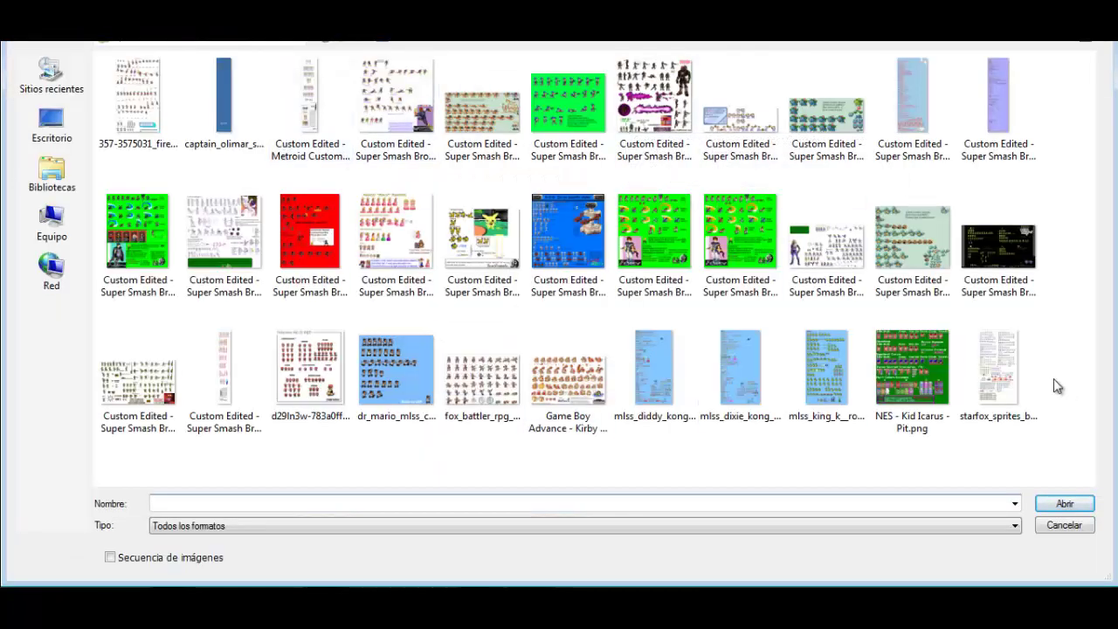
click(1000, 375)
click(50, 135)
double_click(483, 80)
double_click(515, 94)
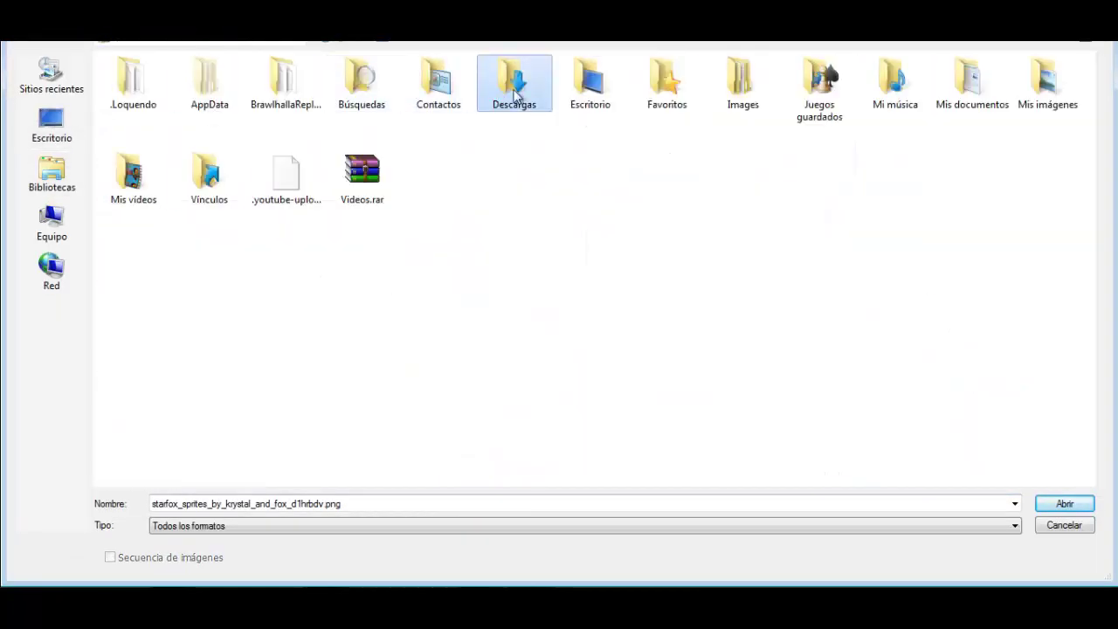
double_click(568, 238)
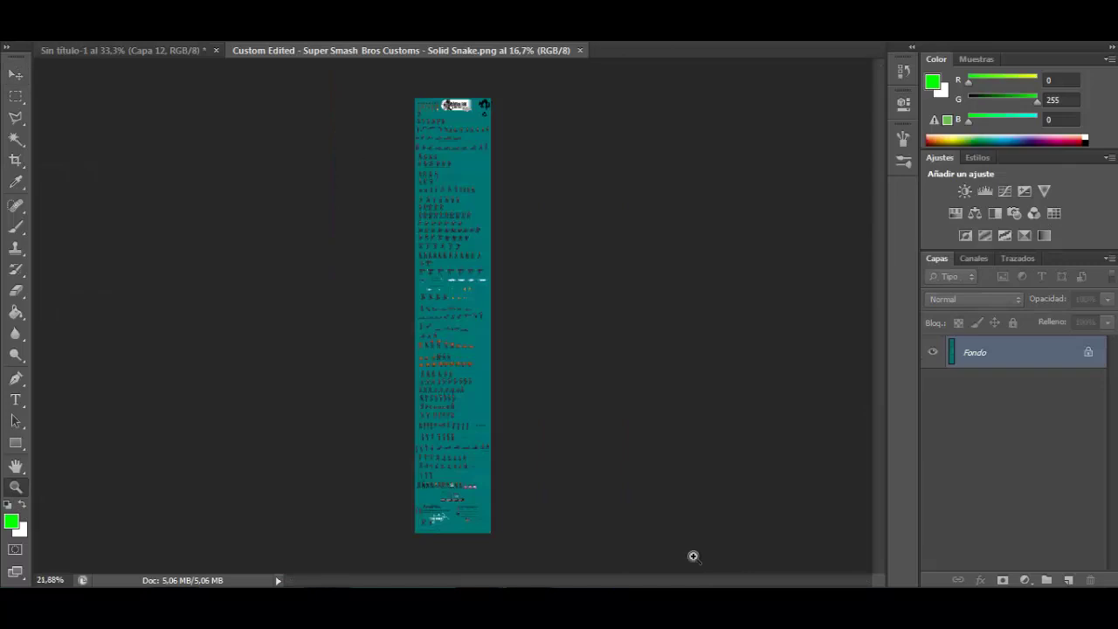
Copy a kneeling, gun-aiming Snake sprite into the poster, then mirror and enlarge it over the poster's Snake.
scroll(399, 134, up, 2)
drag(389, 96, 564, 293)
drag(277, 97, 528, 312)
scroll(410, 245, down, 3)
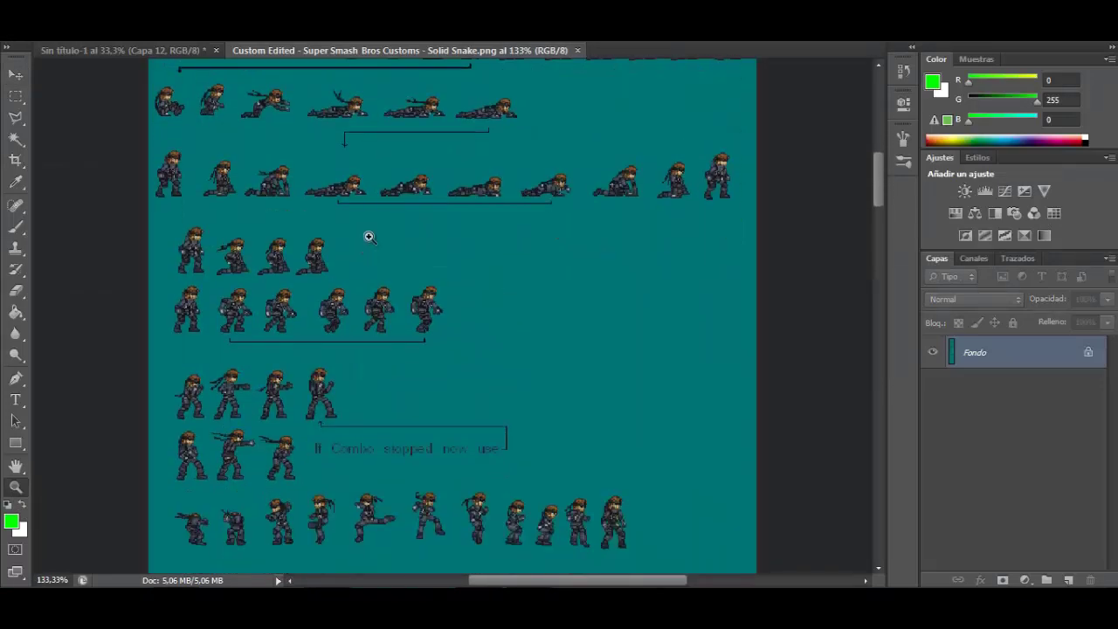
scroll(369, 237, down, 4)
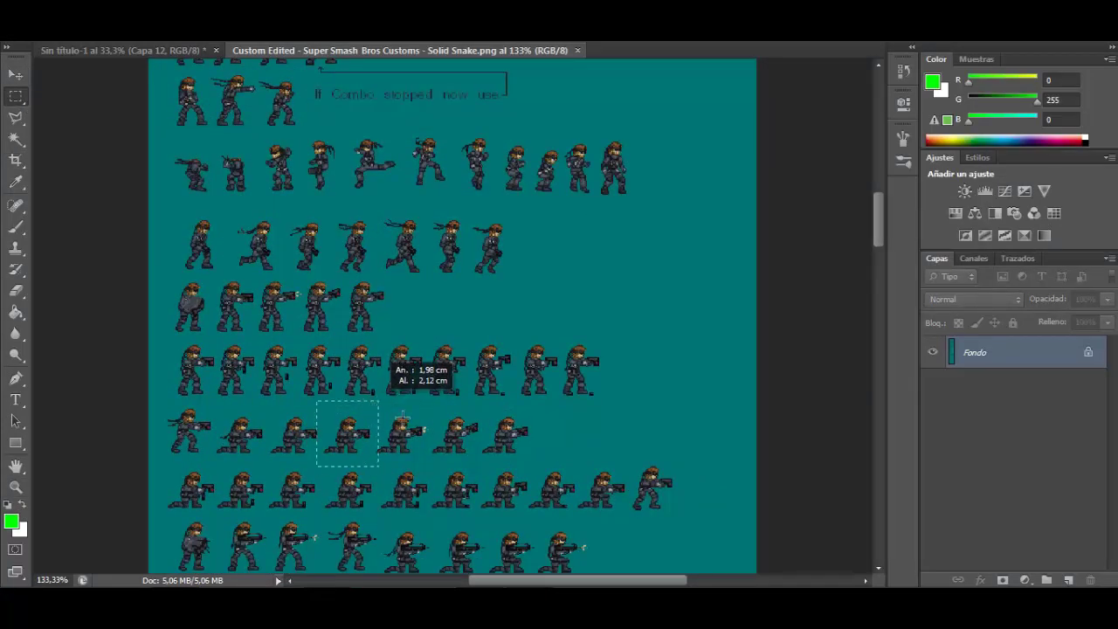
click(145, 50)
key(ctrl+v)
click(15, 76)
drag(459, 311, 325, 209)
drag(440, 221, 365, 193)
click(15, 487)
key(Return)
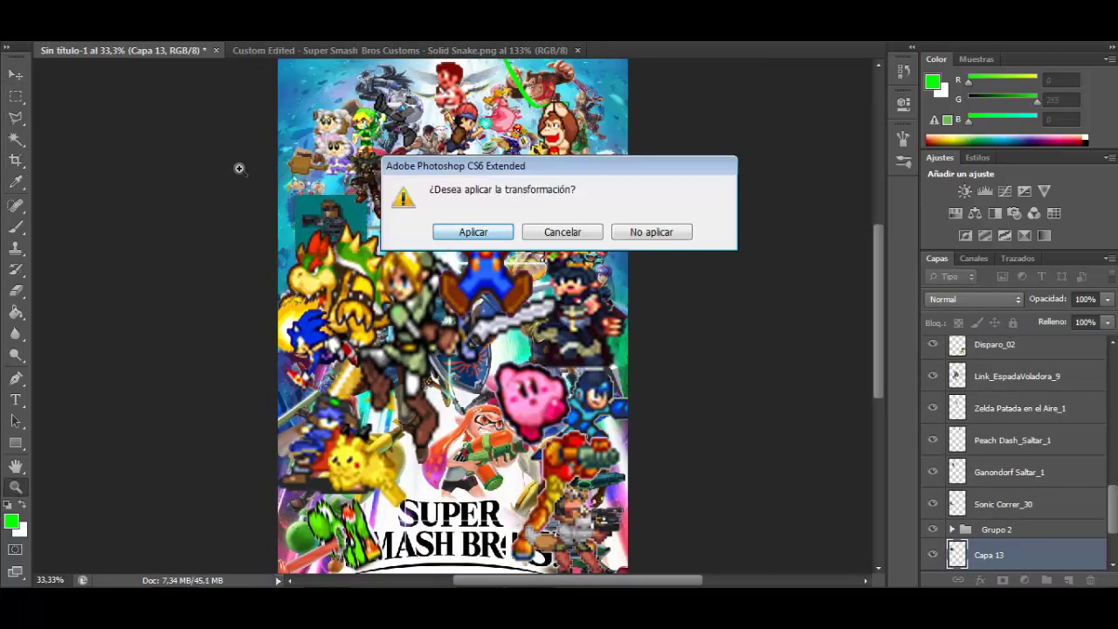
Delete the teal background around the pasted Snake sprite.
drag(240, 169, 542, 339)
key(Delete)
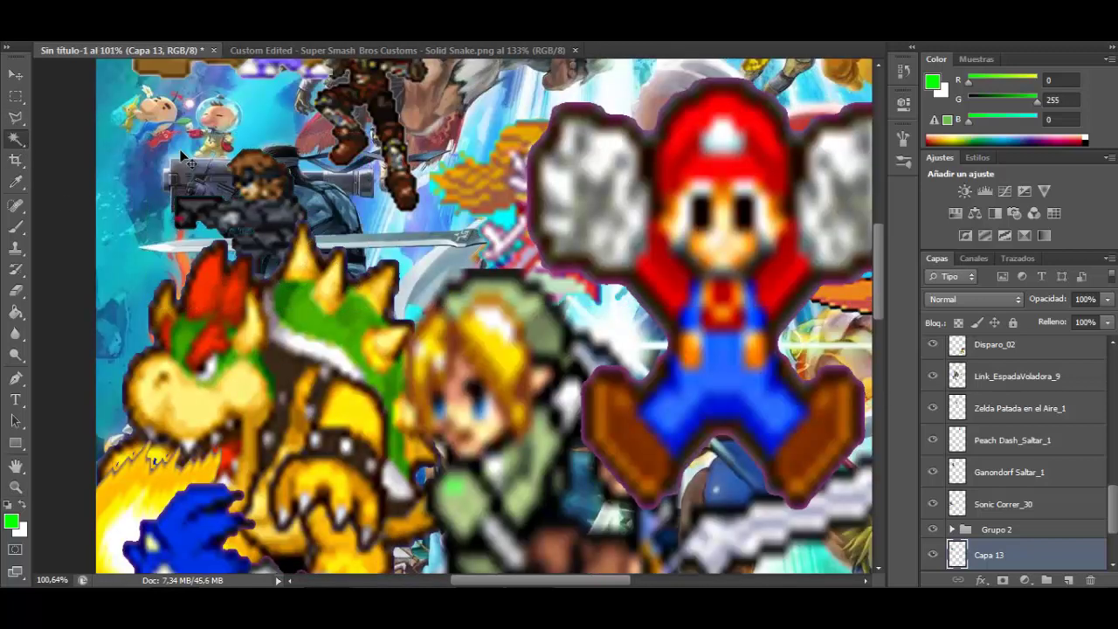
key(ctrl+minus)
key(ctrl+minus)
key(ctrl+minus)
key(ctrl+minus)
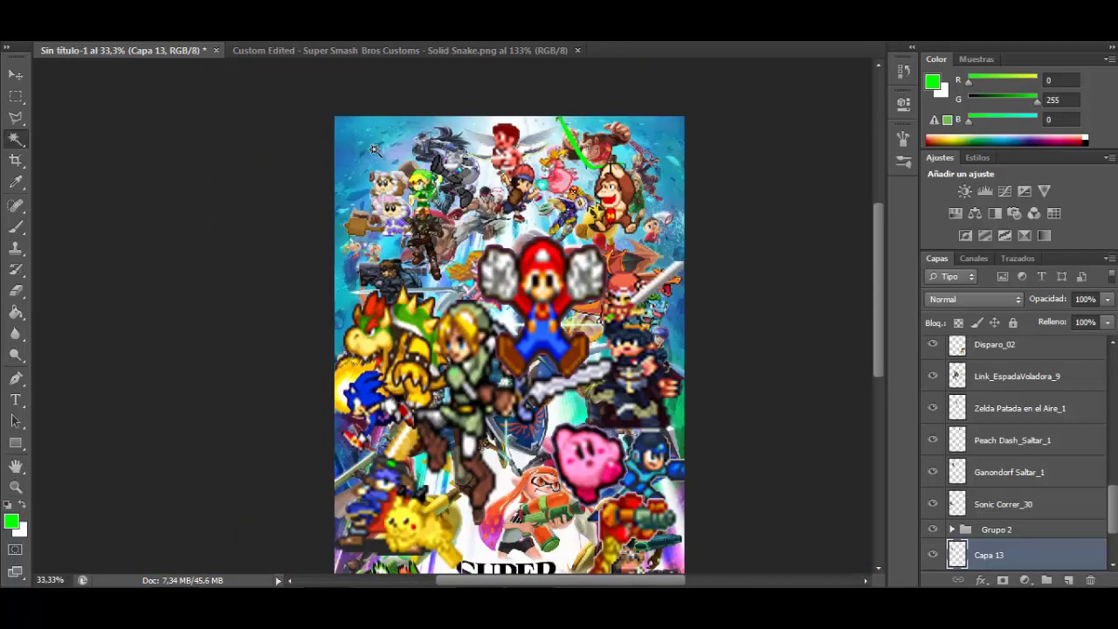
Open the captain_olimar_sprites sheet from the folder of sprite sheets.
click(46, 12)
click(61, 46)
click(52, 124)
double_click(805, 217)
click(139, 100)
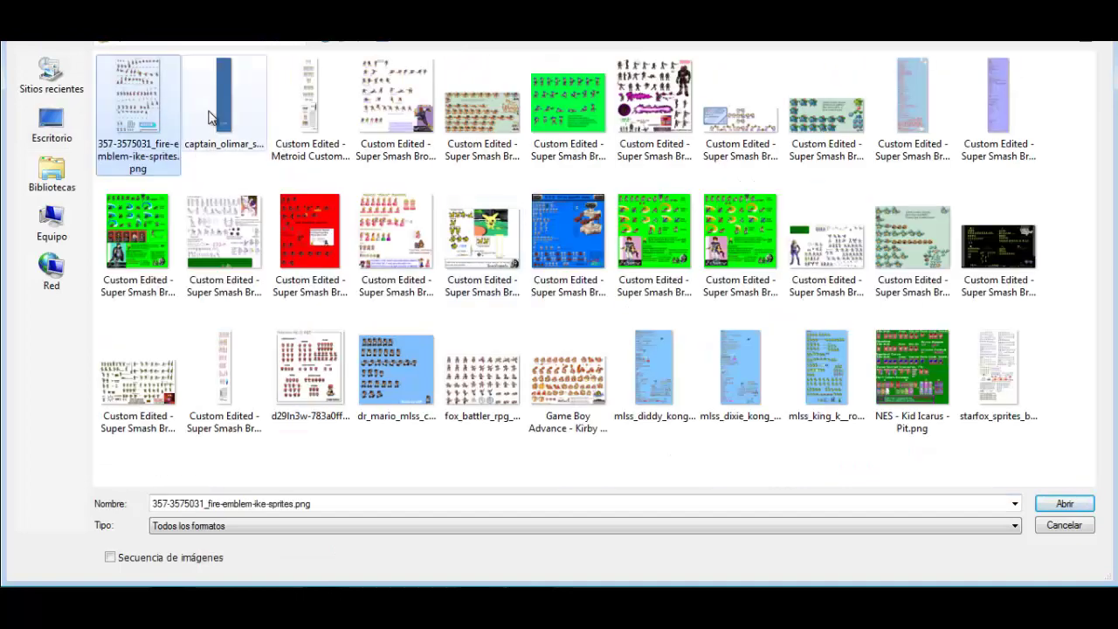
double_click(212, 117)
Select and copy the last running Olimar sprite in its row of the sheet.
click(15, 487)
drag(529, 118, 388, 201)
scroll(299, 222, down, 5)
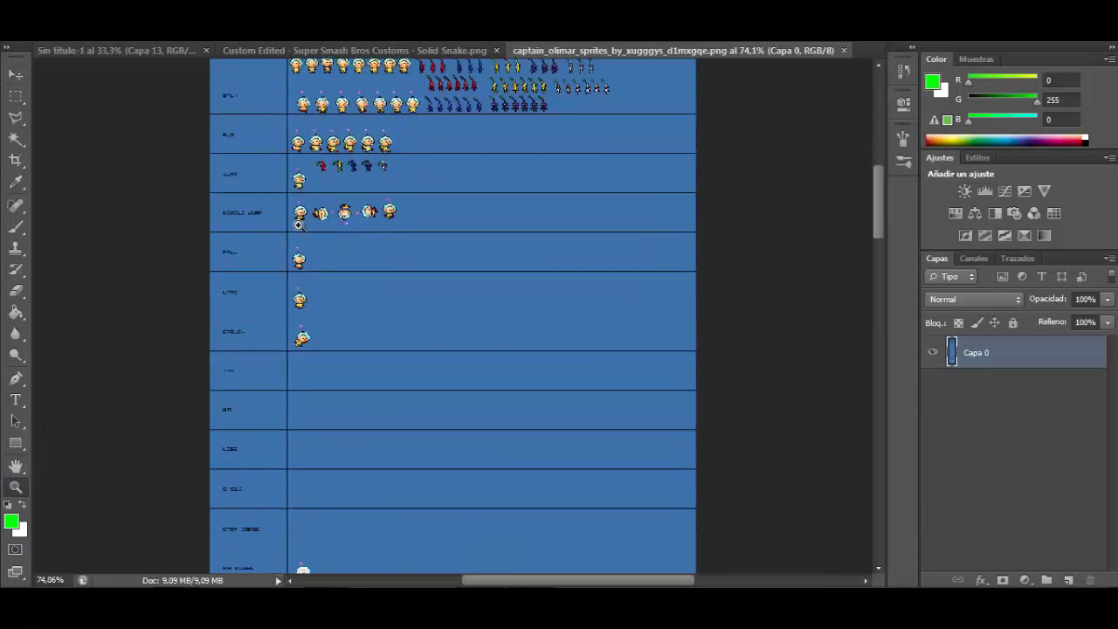
scroll(298, 222, up, 5)
drag(282, 149, 637, 250)
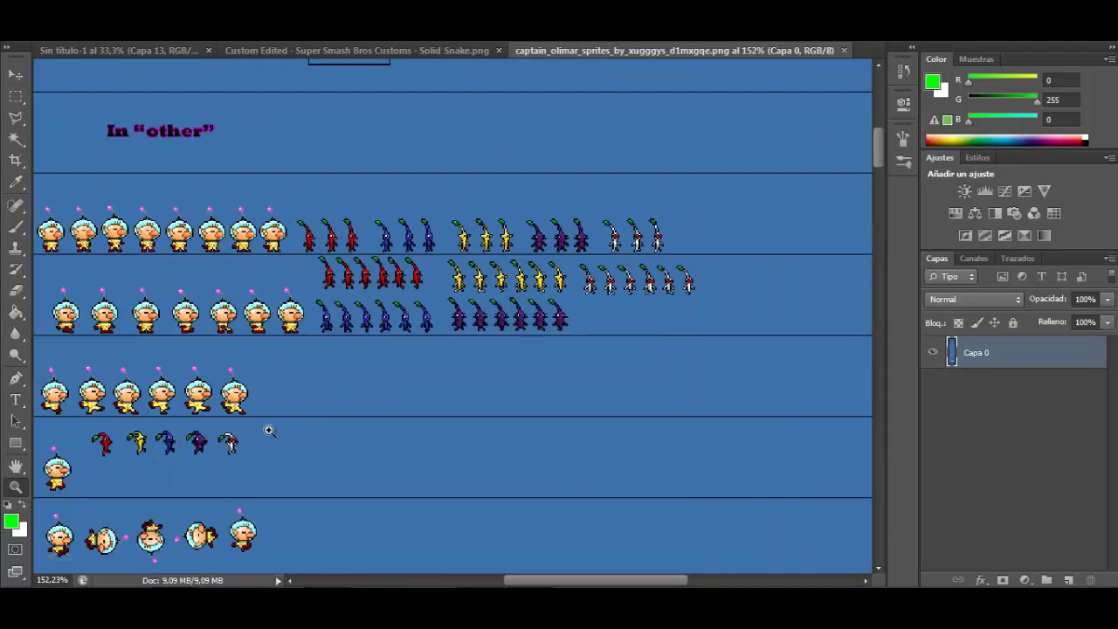
drag(278, 444, 214, 352)
key(ctrl+c)
Paste Olimar into the poster, mirror and enlarge him above Snake, and move his layer just above Capa 1.
click(114, 49)
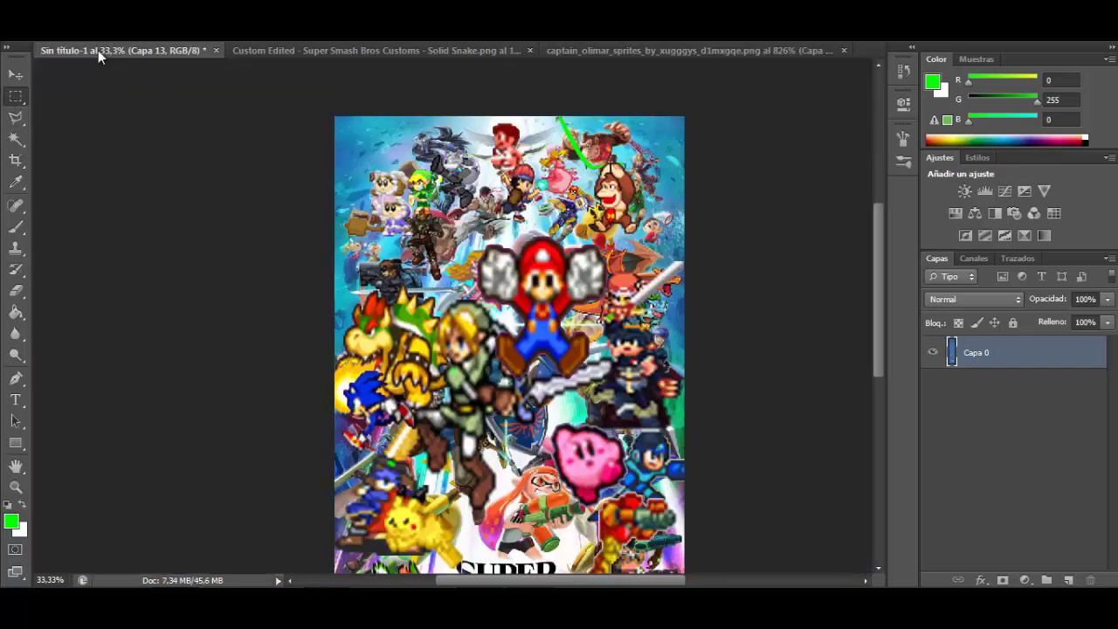
key(ctrl+v)
drag(489, 234, 425, 270)
drag(428, 286, 370, 240)
key(Return)
drag(989, 555, 984, 540)
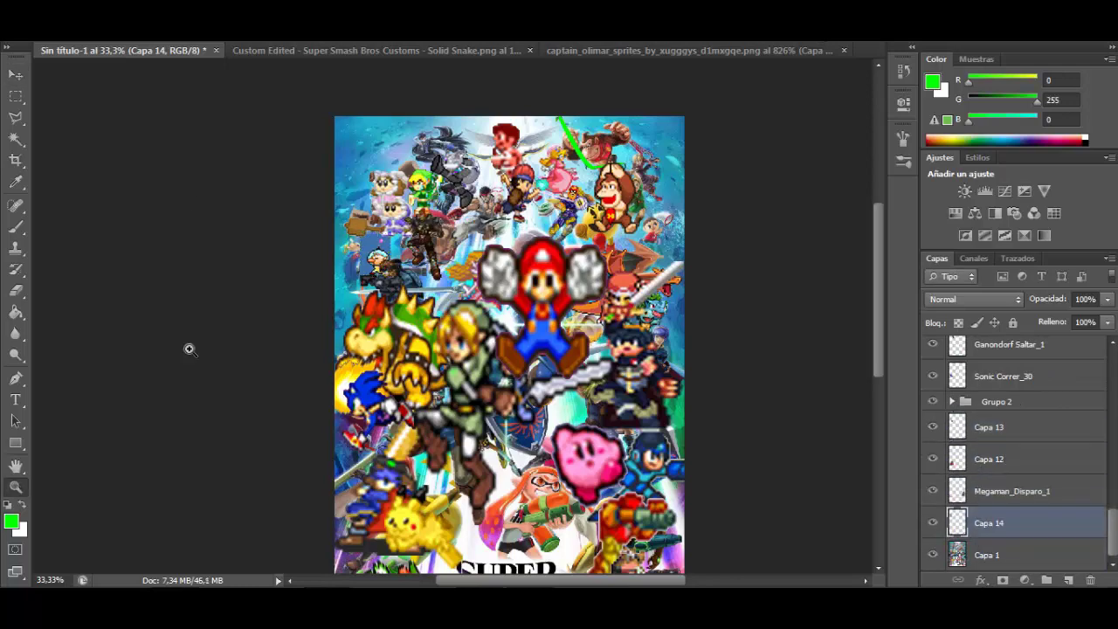
Delete the blue background around Olimar and nudge the sprite into place over the poster's Olimar.
drag(336, 181, 494, 350)
click(305, 266)
key(Delete)
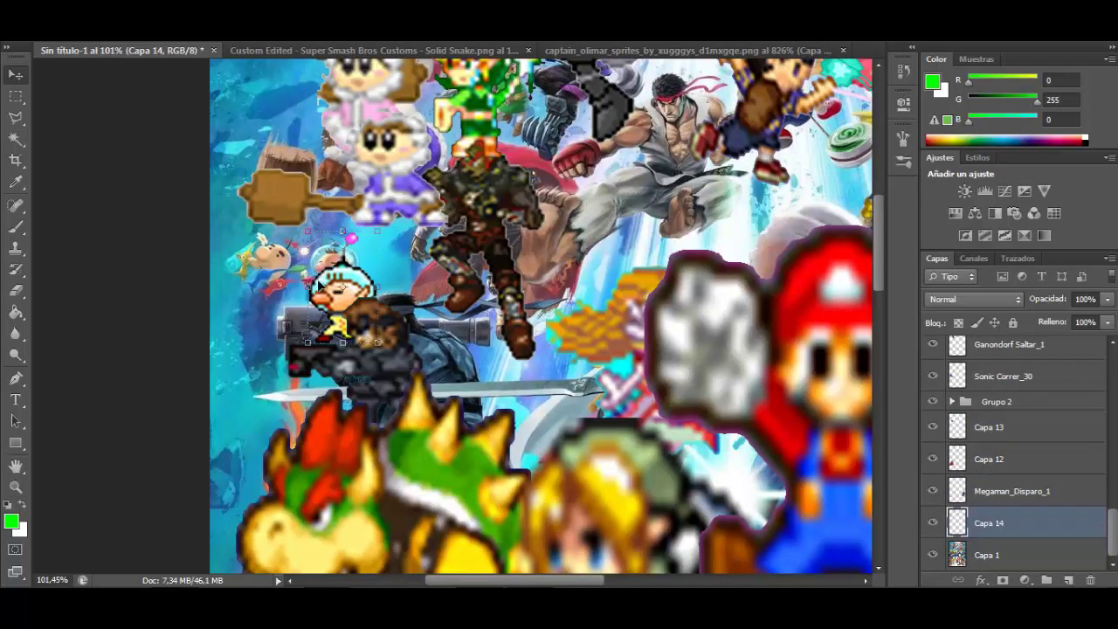
drag(317, 281, 311, 264)
Close the Snake sheet, copy the red, yellow and blue jumping Pikmin, and place them mirrored beside Olimar without their background.
click(529, 51)
click(454, 52)
scroll(68, 358, down, 3)
drag(490, 579, 444, 580)
click(17, 97)
drag(439, 472, 719, 449)
key(ctrl+c)
click(122, 50)
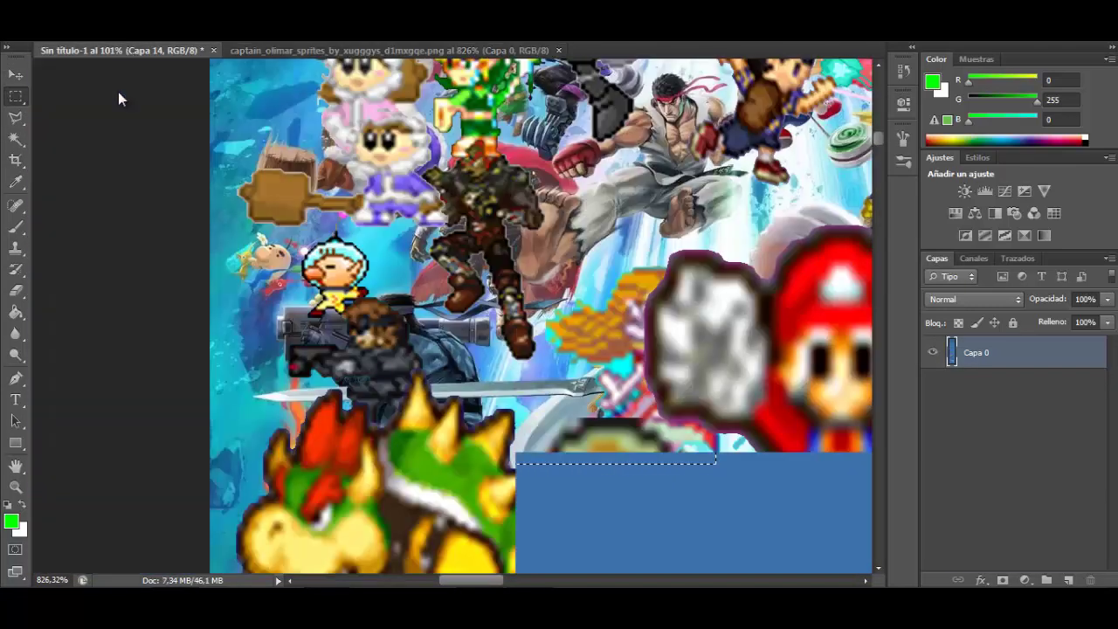
key(ctrl+v)
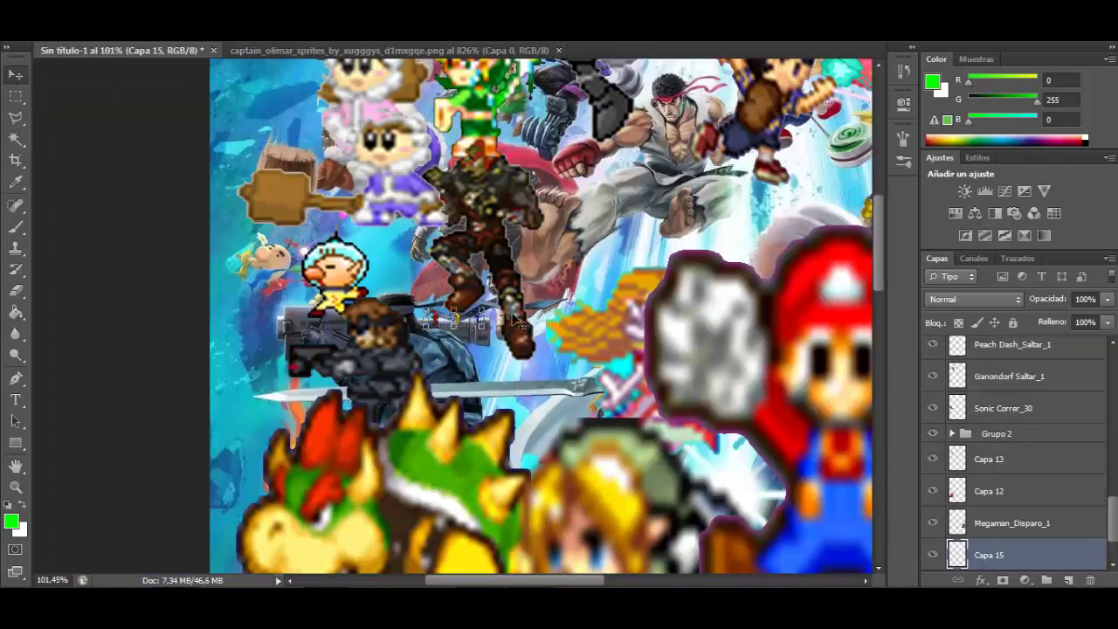
drag(519, 325, 267, 264)
Close the Olimar sheet and open the Items and Characters The Binding of Isaac-Style sheet from the Smash remake folder.
click(557, 50)
click(47, 8)
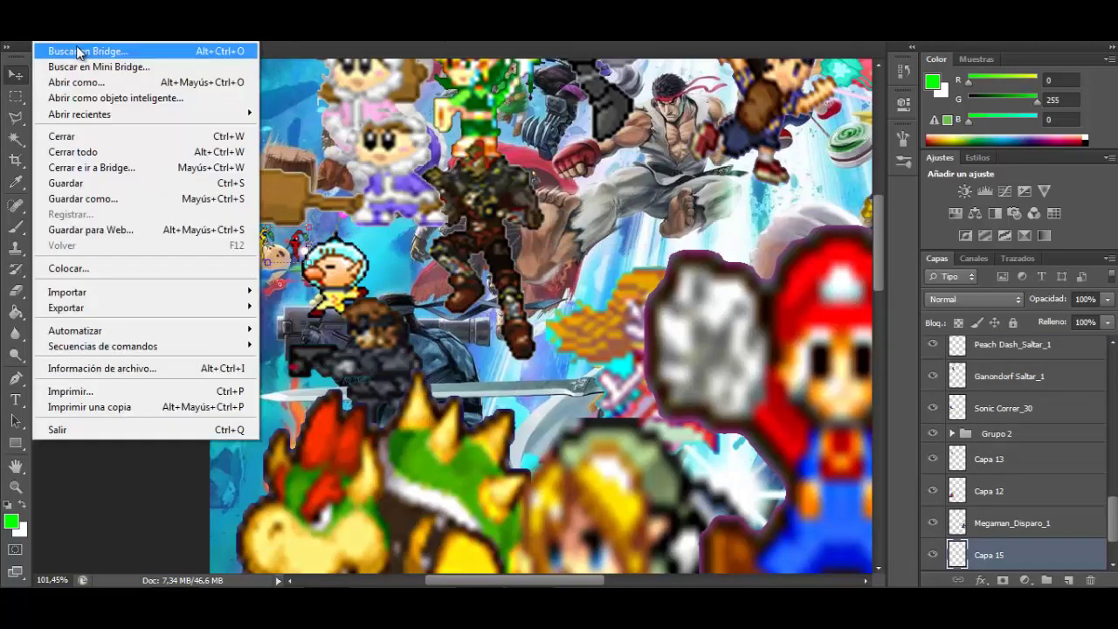
click(131, 35)
double_click(500, 208)
double_click(450, 126)
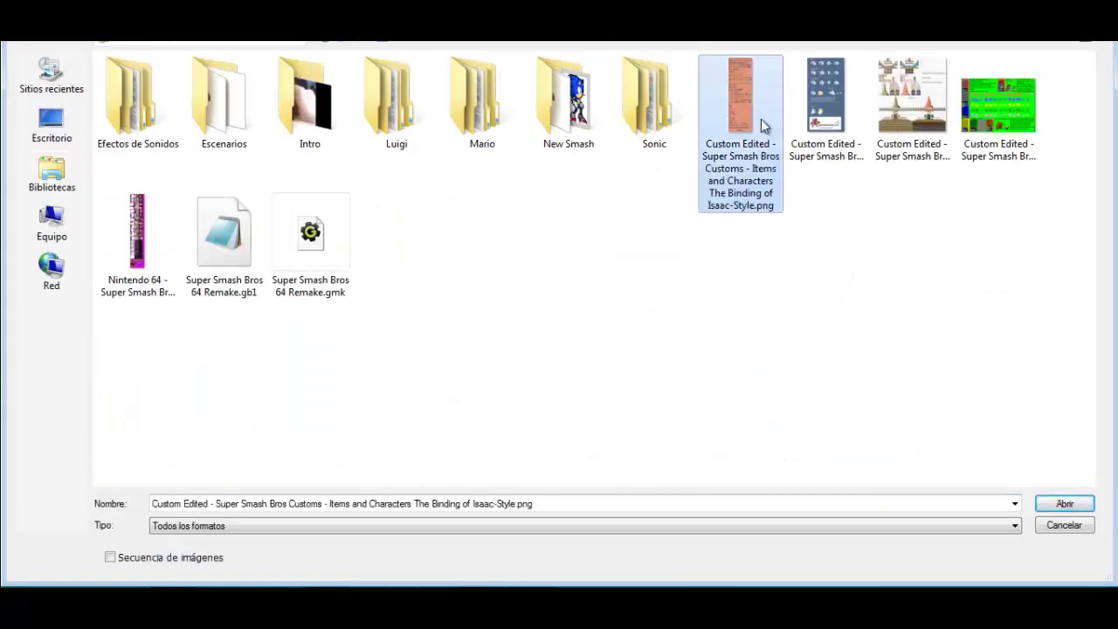
double_click(766, 125)
Copy the round pink creature with the red bow from the items sheet and paste it into the poster near the Pikmin.
drag(339, 168, 661, 456)
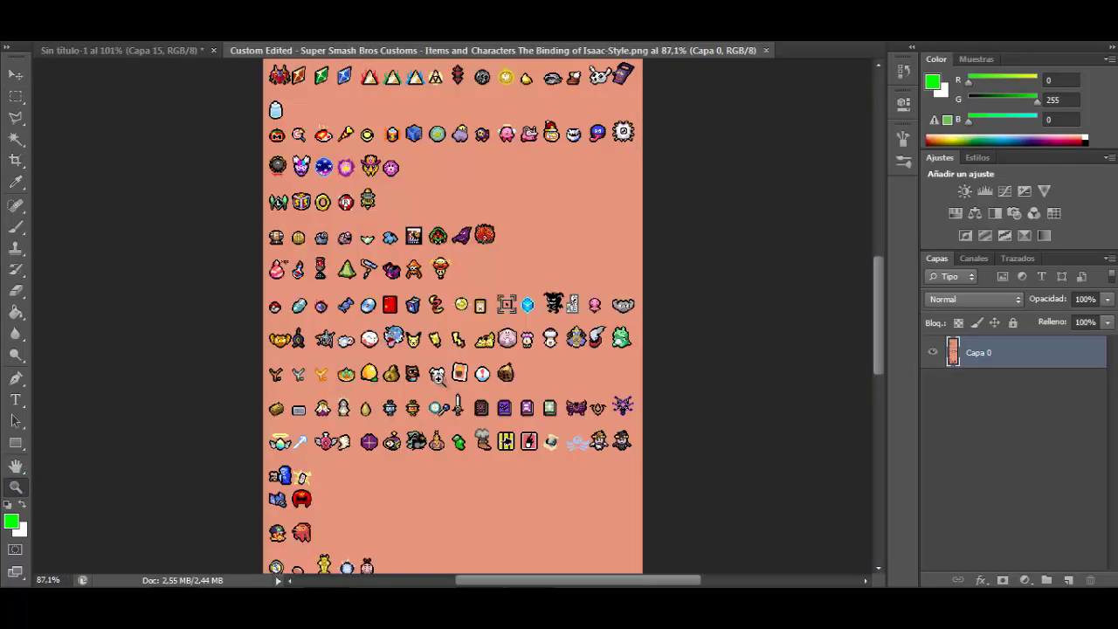
scroll(442, 379, down, 8)
drag(334, 200, 421, 304)
key(m)
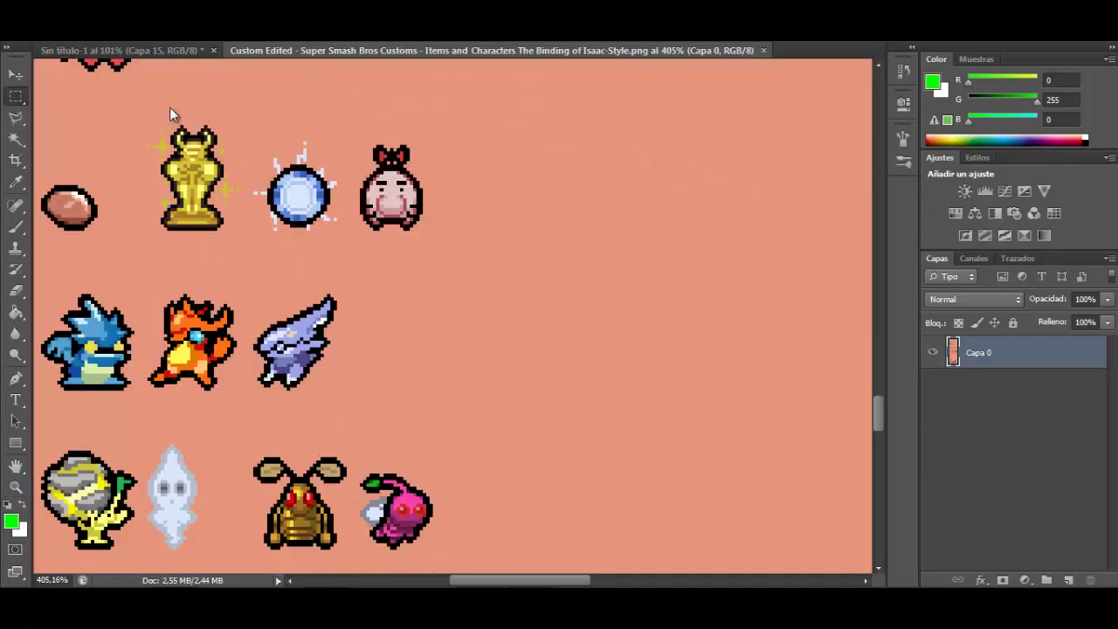
click(130, 52)
click(16, 486)
drag(195, 188, 465, 403)
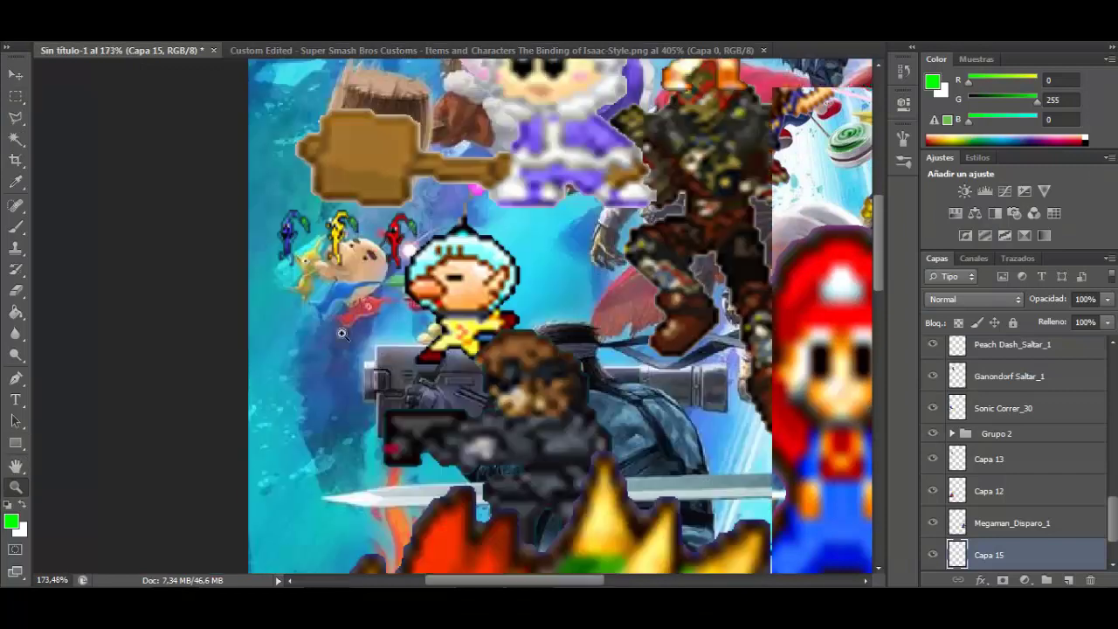
drag(309, 187, 608, 396)
key(w)
key(ctrl+v)
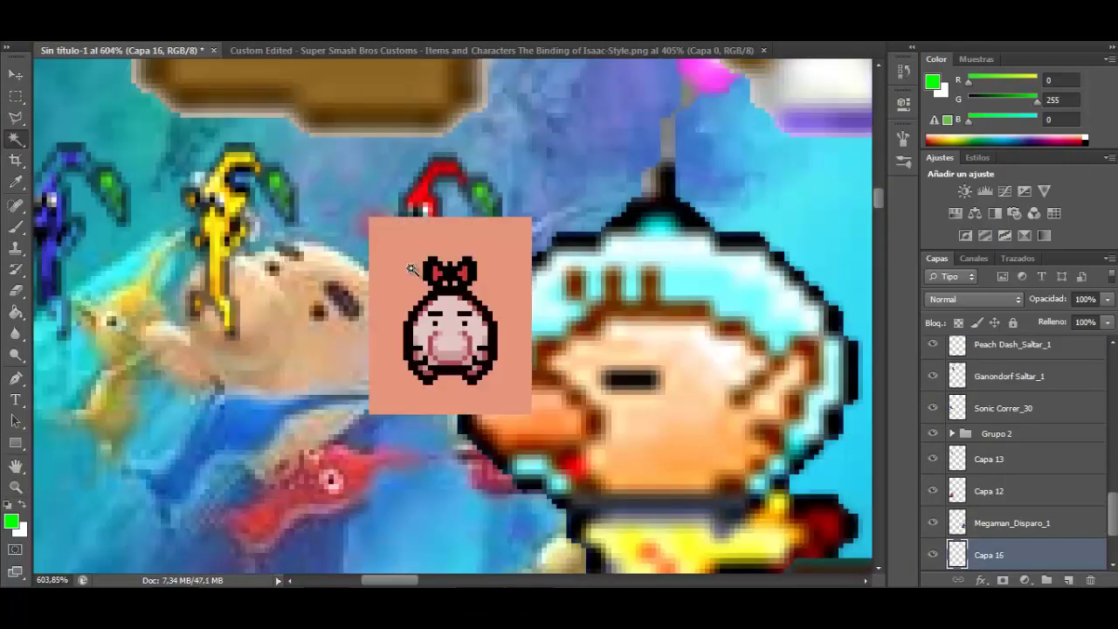
Remove the creature's salmon background, then resize and position it among the Pikmin beside Olimar.
drag(430, 361, 204, 375)
drag(269, 270, 313, 250)
drag(253, 327, 304, 318)
key(Return)
key(ctrl+minus)
key(ctrl+minus)
key(ctrl+minus)
key(ctrl+minus)
key(ctrl+minus)
key(ctrl+minus)
key(ctrl+minus)
key(ctrl+minus)
key(ctrl+minus)
key(ctrl+minus)
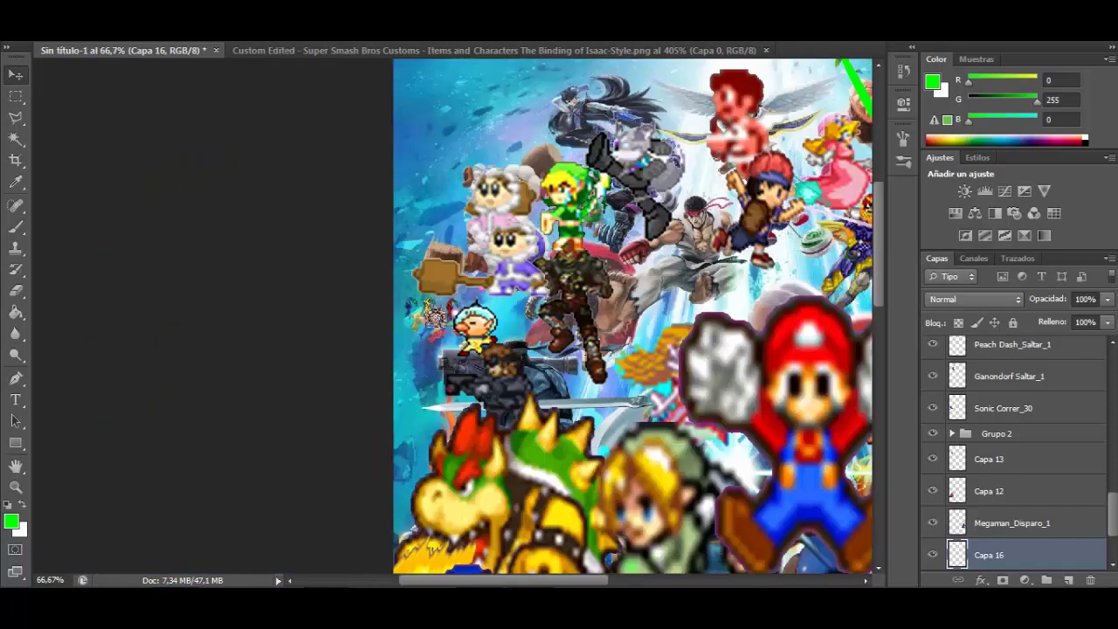
Select the Yoshi Lengua_03 sprite for editing and focus on the gap beside its tongue.
click(373, 470)
key(ctrl+t)
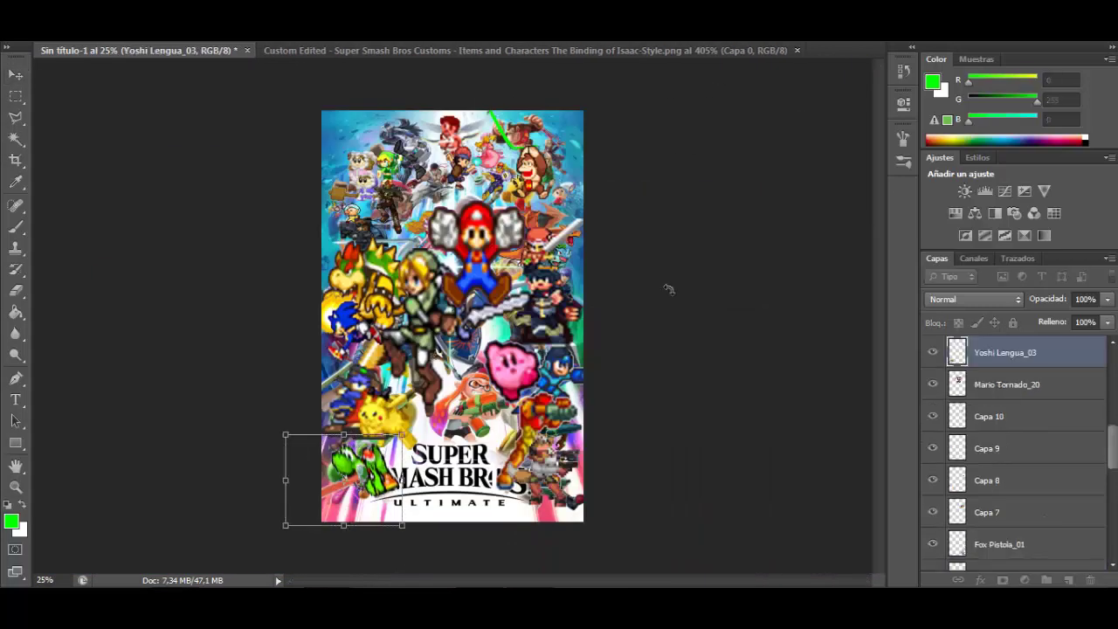
drag(289, 416, 466, 520)
drag(316, 256, 475, 432)
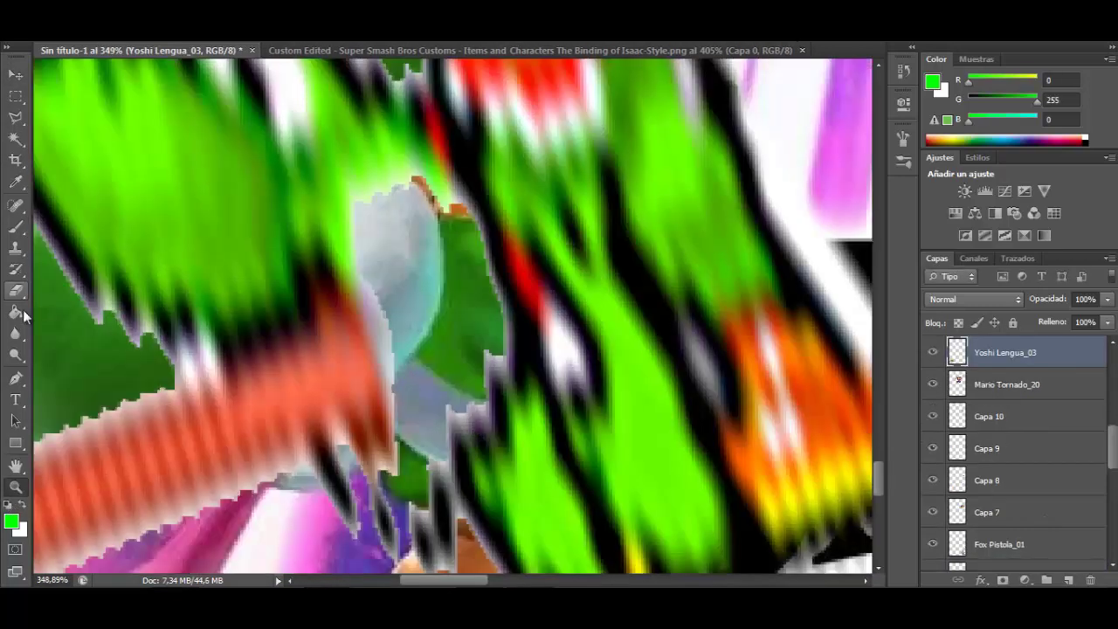
Try to fill the transparent gap in the Yoshi sprite with white using the Paint Bucket, undoing each fill.
click(419, 303)
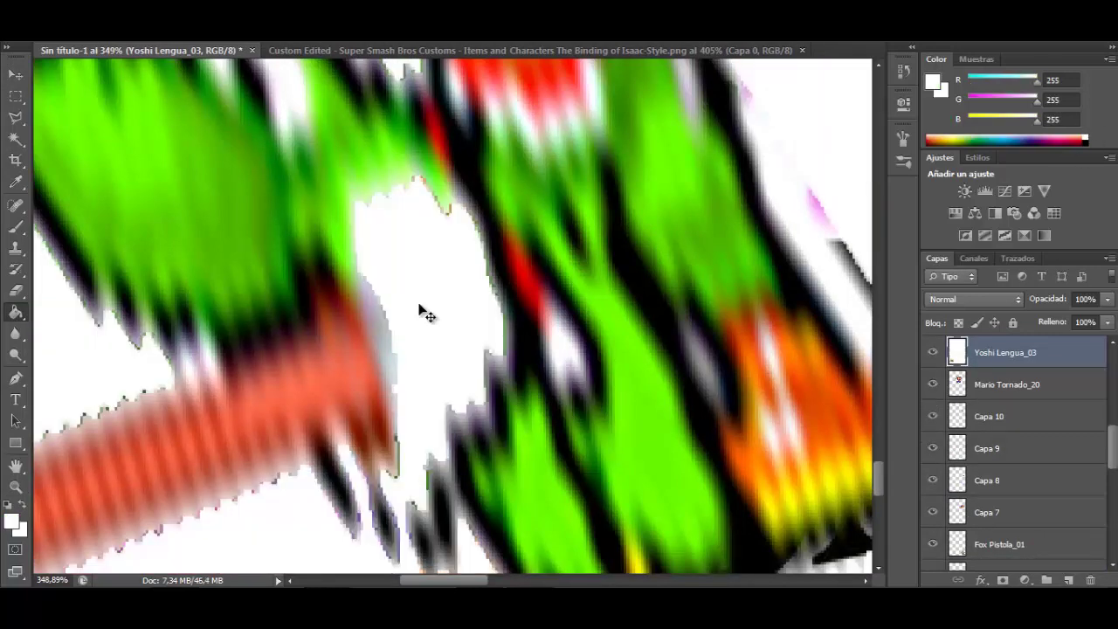
key(ctrl+z)
click(393, 310)
key(ctrl+z)
Close off the lower opening of Yoshi's gap with a white Pencil line and fill the enclosed area white.
key(b)
click(63, 30)
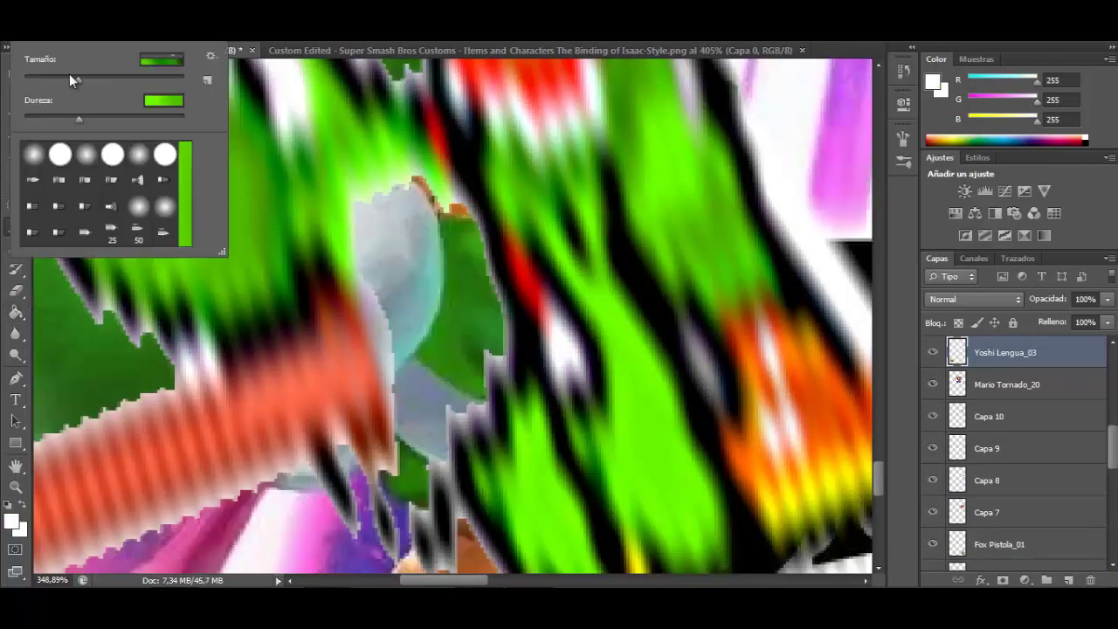
click(210, 31)
click(192, 45)
right_click(16, 229)
click(74, 242)
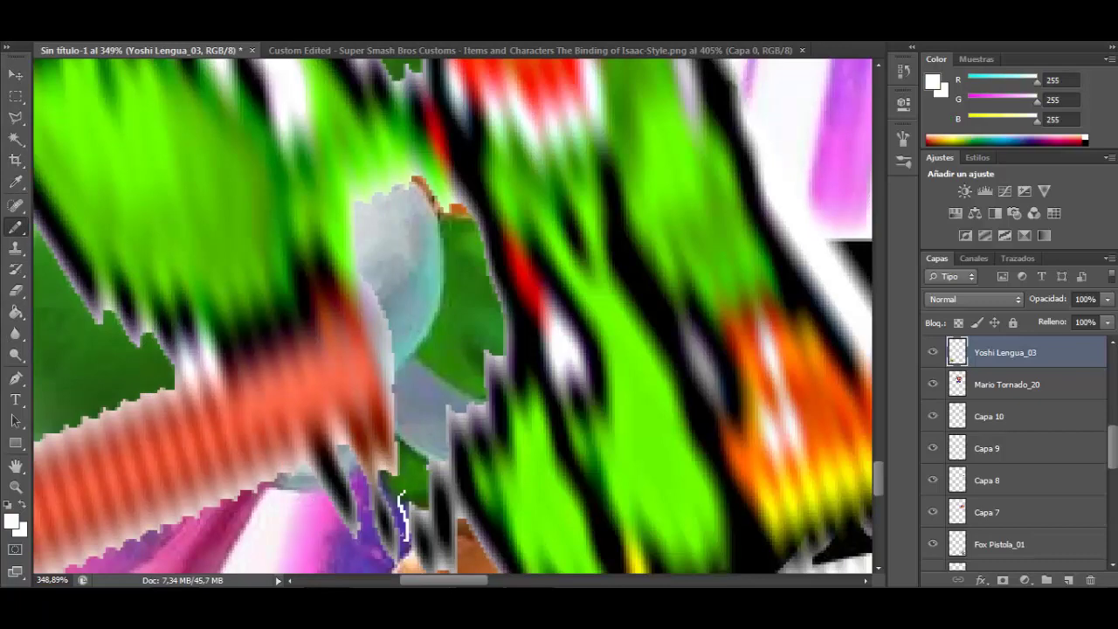
key(g)
click(435, 319)
key(ctrl+minus)
key(ctrl+minus)
key(ctrl+minus)
key(ctrl+minus)
key(ctrl+minus)
key(ctrl+minus)
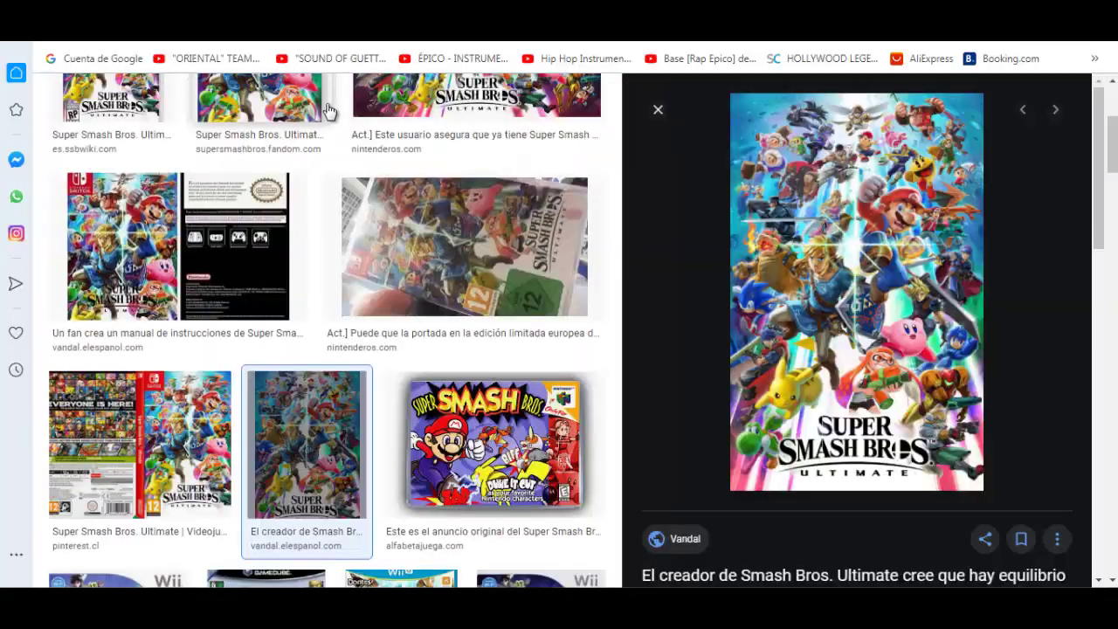
Search Google Images for "Inkling Sprites".
scroll(328, 109, up, 3)
click(327, 110)
text(Inkling Spritea)
key(Return)
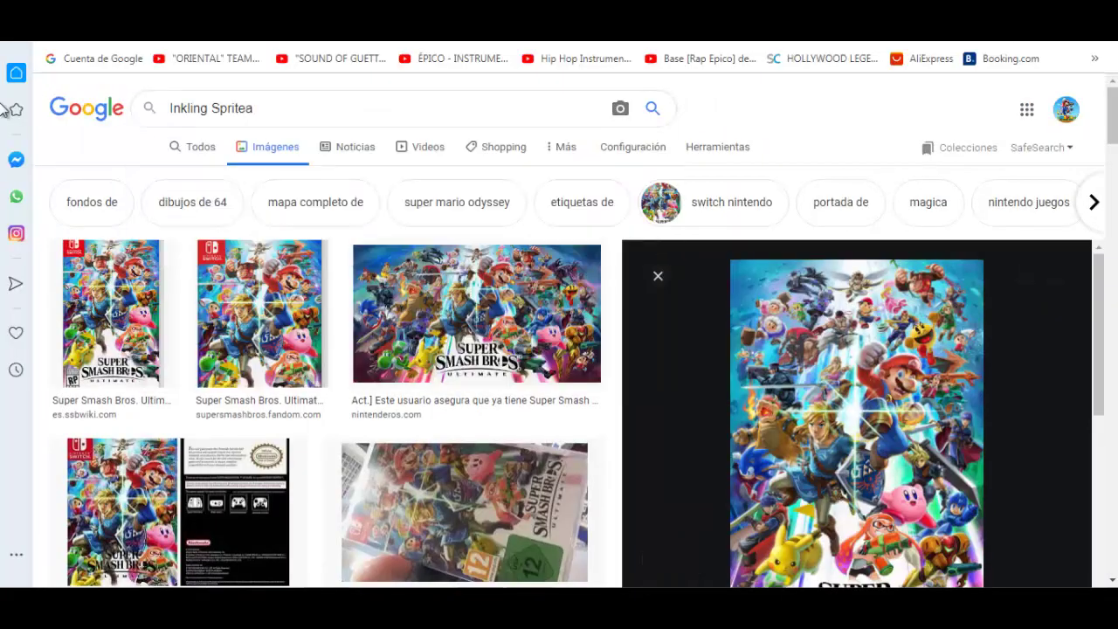
key(BackSpace)
text(s)
key(Return)
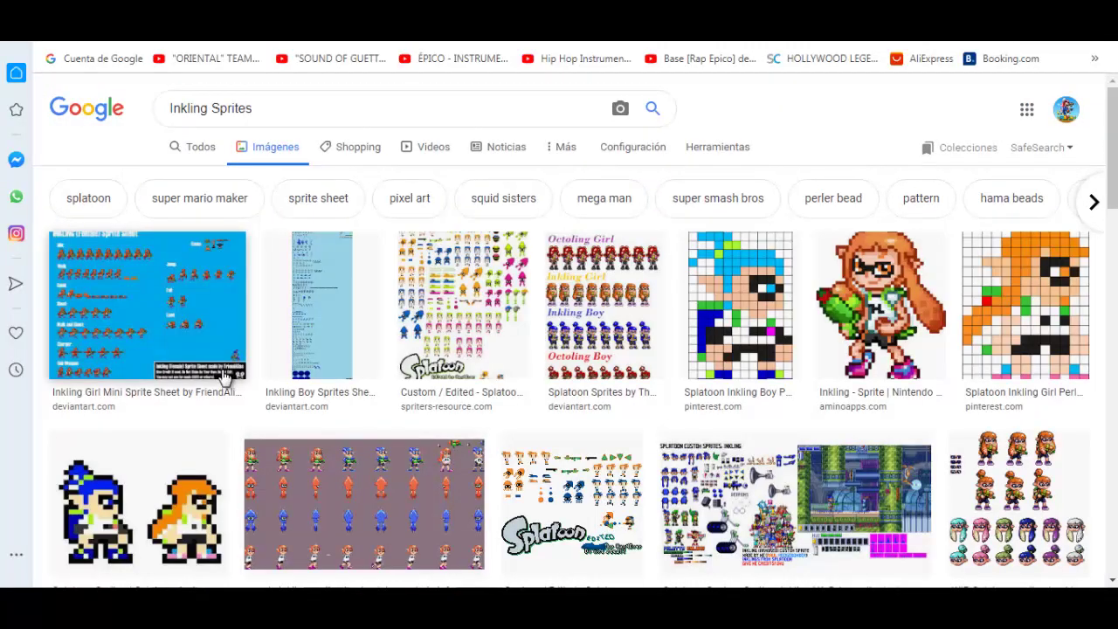
Copy the large orange-haired Inkling sprite holding a green weapon and paste it into the Photoshop poster.
click(830, 316)
right_click(819, 216)
click(843, 427)
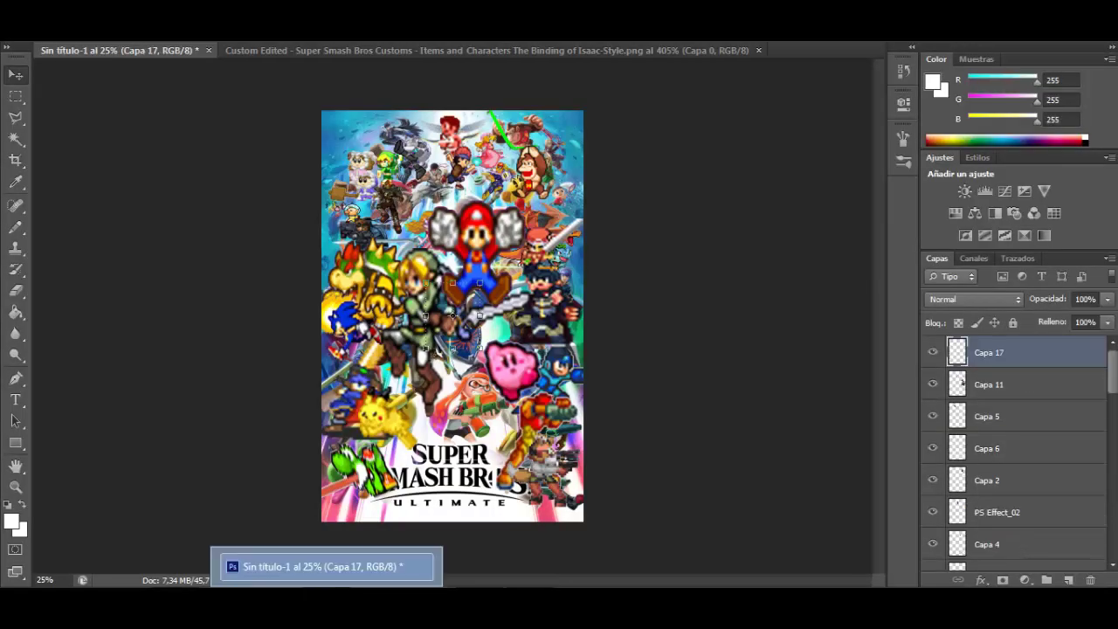
key(ctrl+v)
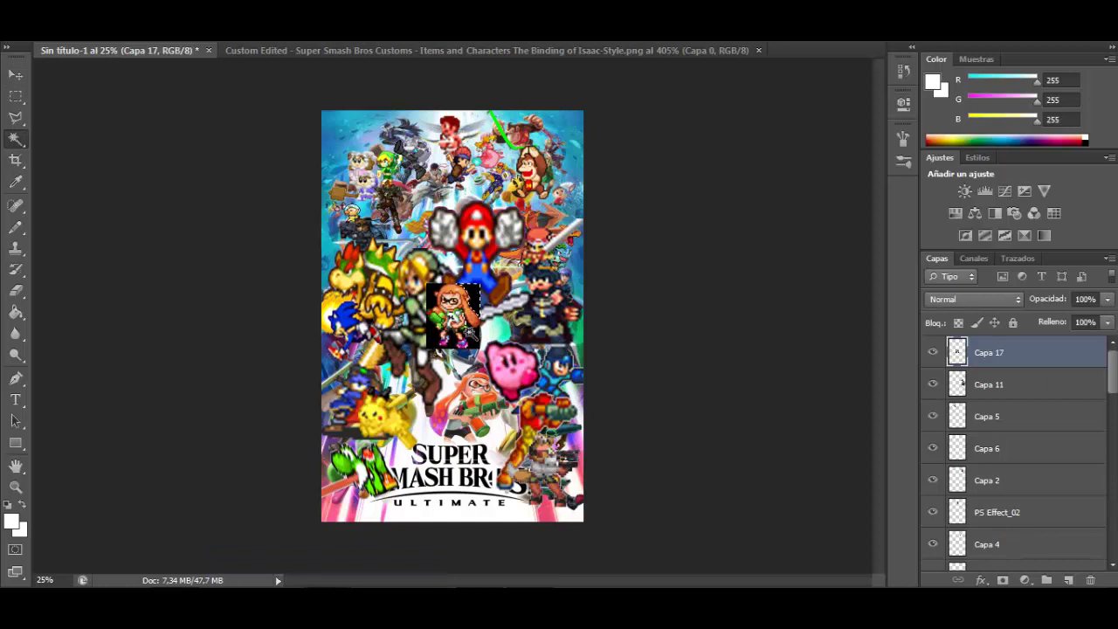
Clear the Inkling sprite's black background and move the sprite over the poster's Inkling above the logo.
click(16, 75)
drag(448, 338, 474, 417)
key(ctrl+z)
drag(453, 300, 471, 389)
click(162, 272)
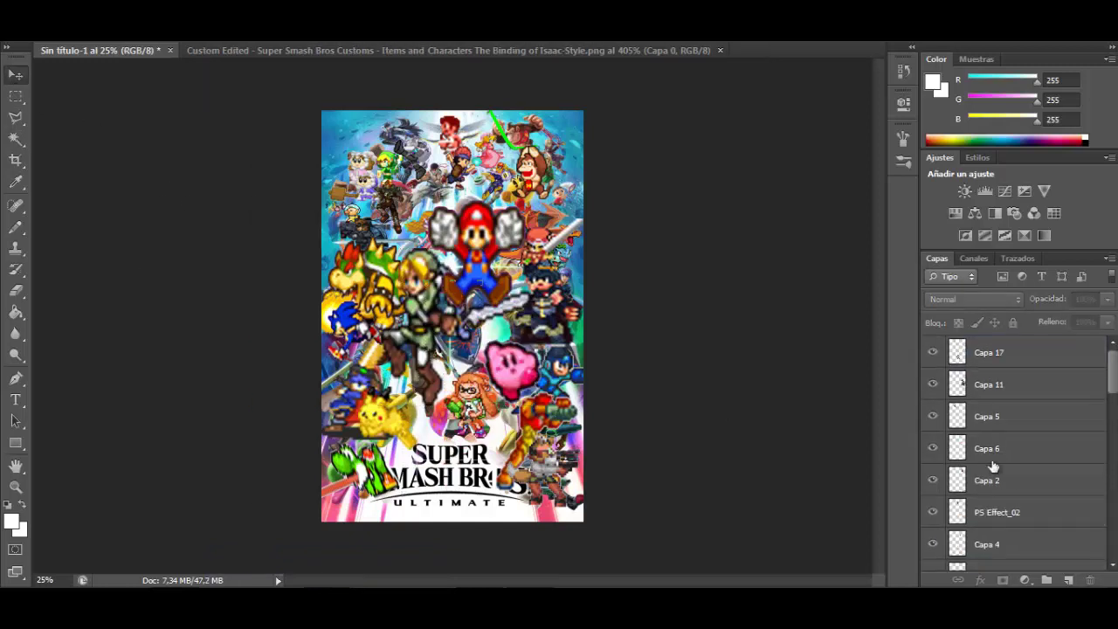
Select the Zelda Patada en el Aire_1 layer and browse from the desktop to the Young Link sprite folder for placing a file.
click(15, 75)
click(419, 227)
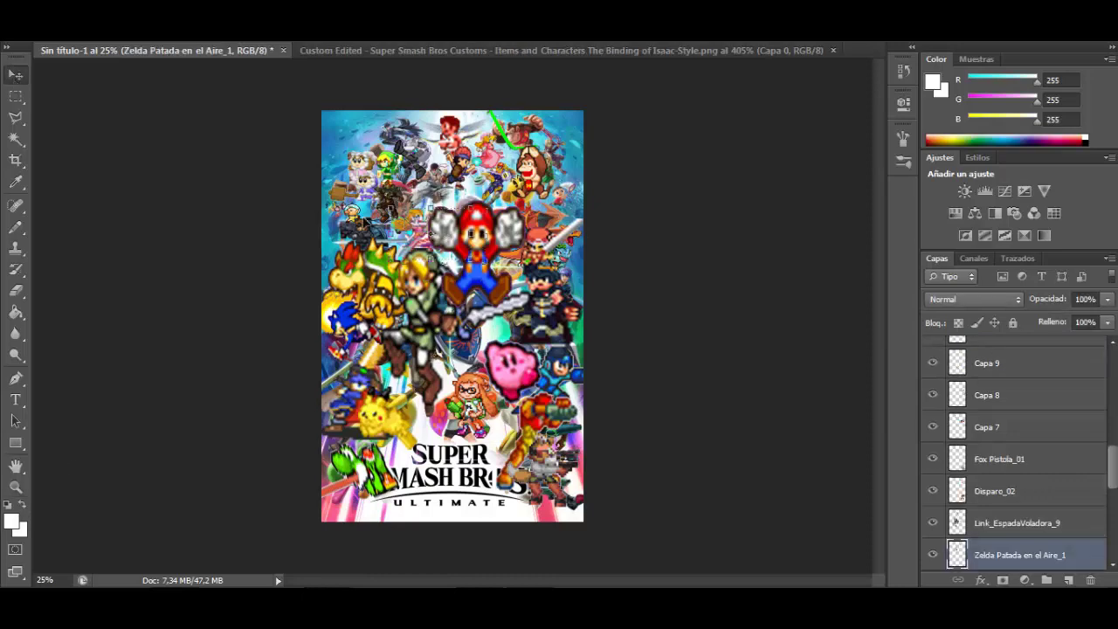
drag(609, 233, 610, 233)
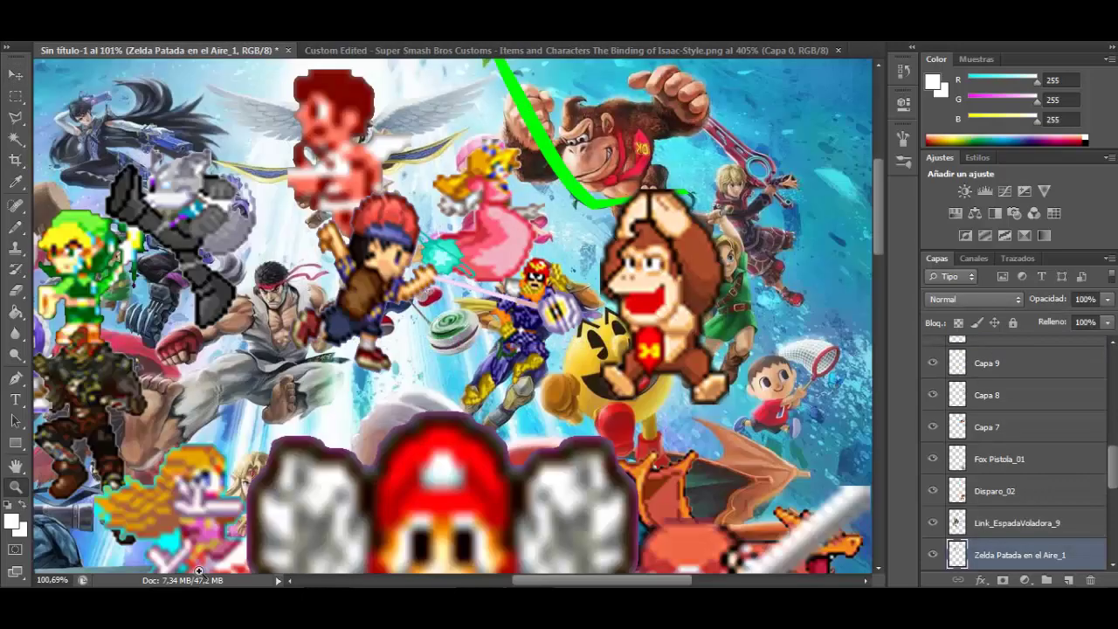
click(47, 3)
click(68, 267)
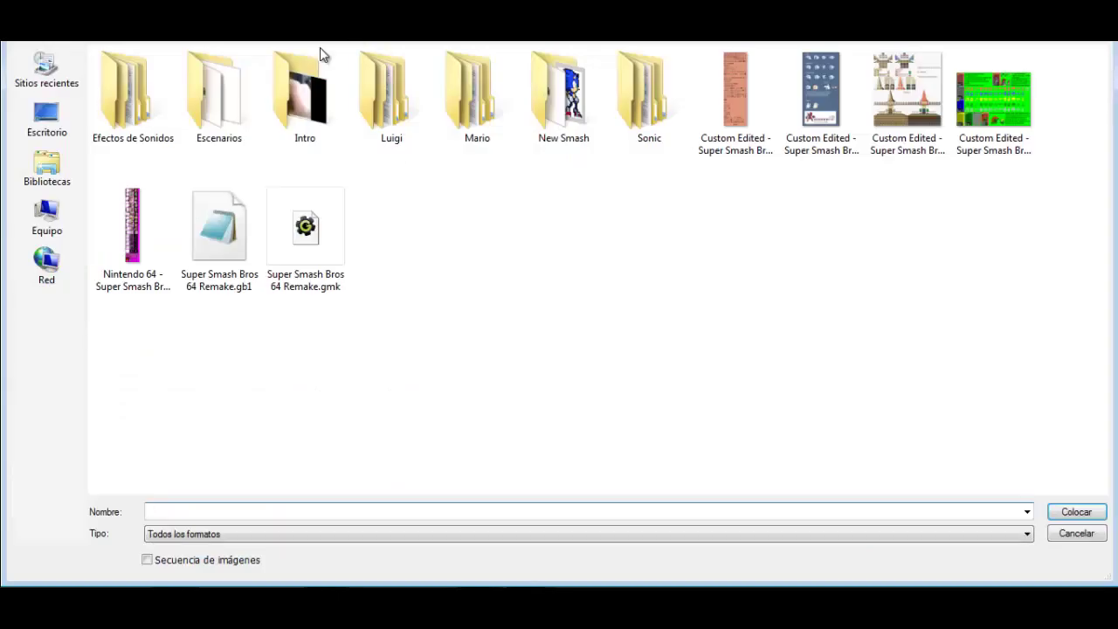
click(46, 119)
double_click(191, 185)
double_click(164, 215)
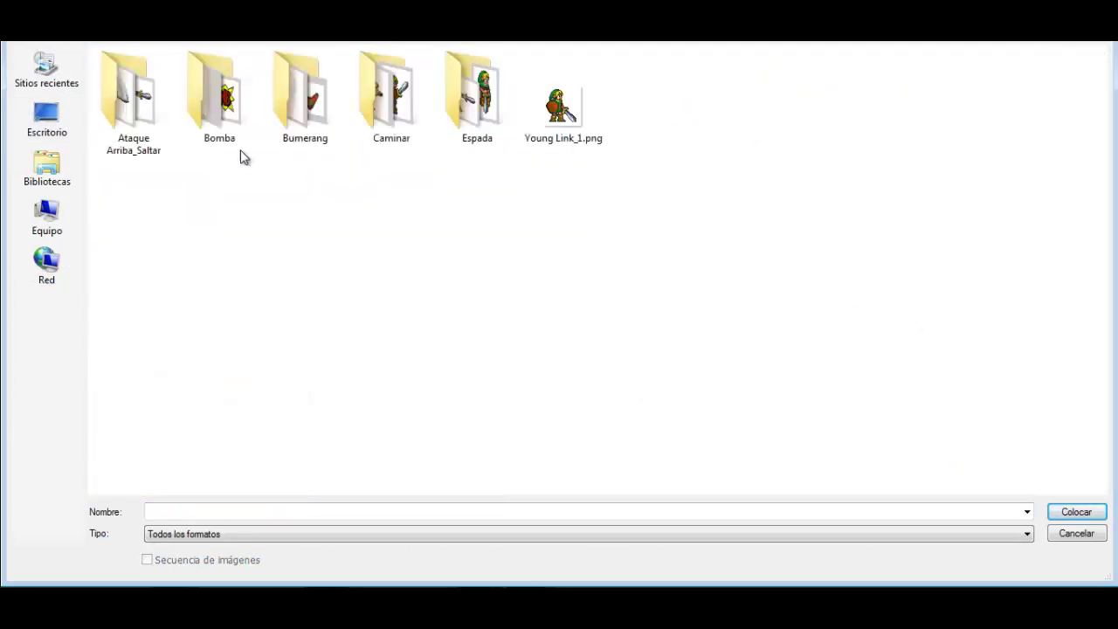
Place the Link Ataque Abajo_1 sprite over the poster's Young Link beside Donkey Kong.
double_click(142, 139)
click(160, 116)
key(BackSpace)
double_click(495, 116)
double_click(139, 109)
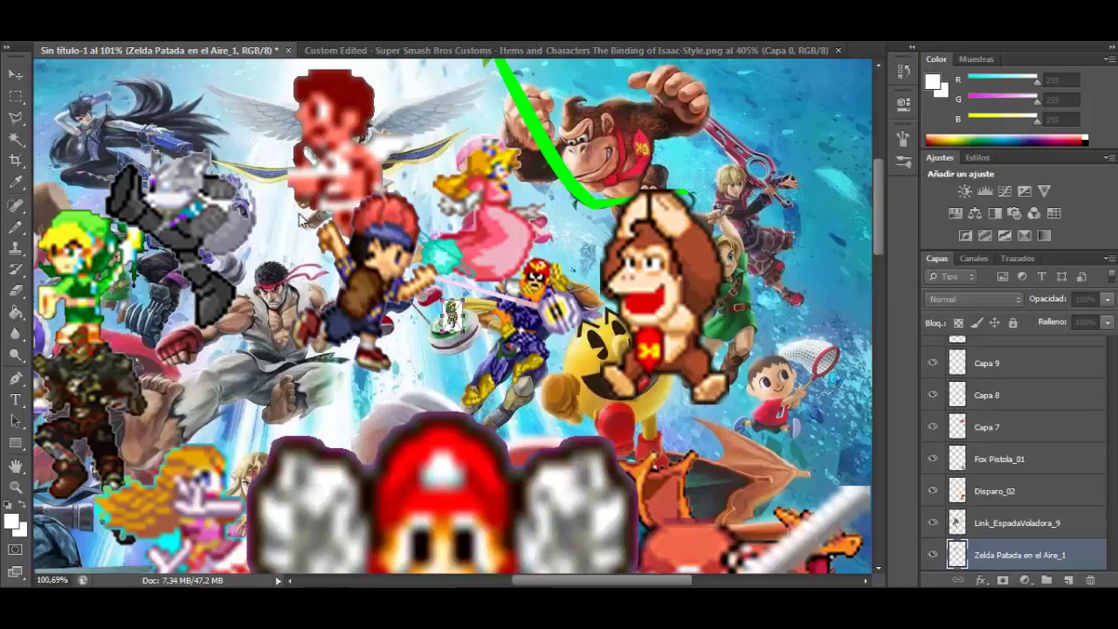
mouse_move(486, 203)
mouse_down()
mouse_move(716, 264)
mouse_move(711, 227)
mouse_up()
key(w)
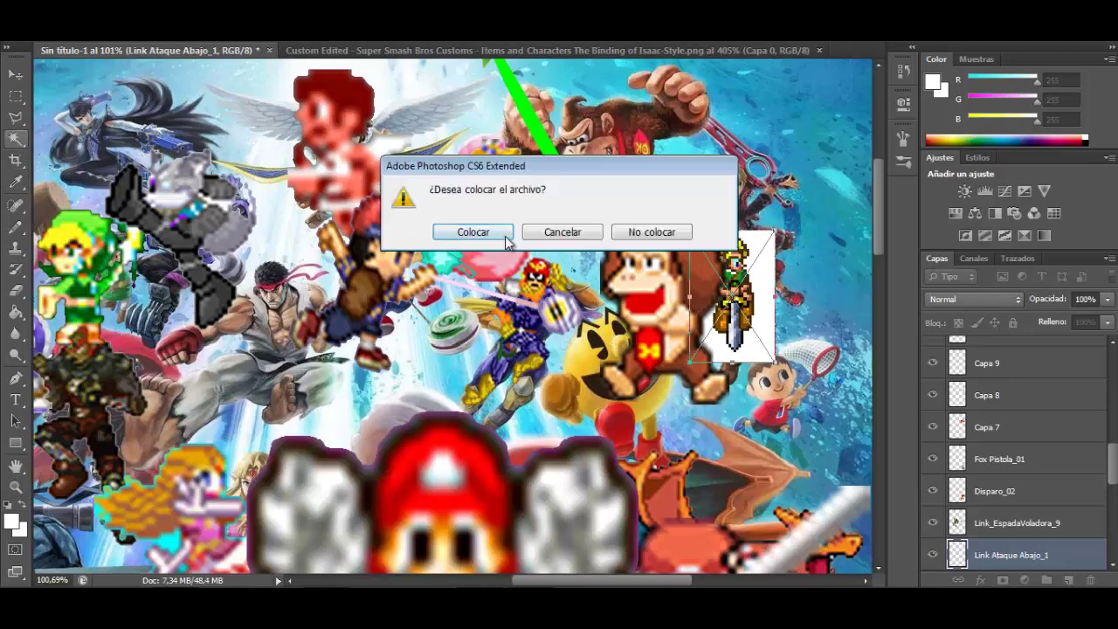
click(497, 234)
Remove the white background around the Young Link sprite and clear the selection.
click(15, 291)
click(415, 294)
click(512, 236)
key(Delete)
key(ctrl+d)
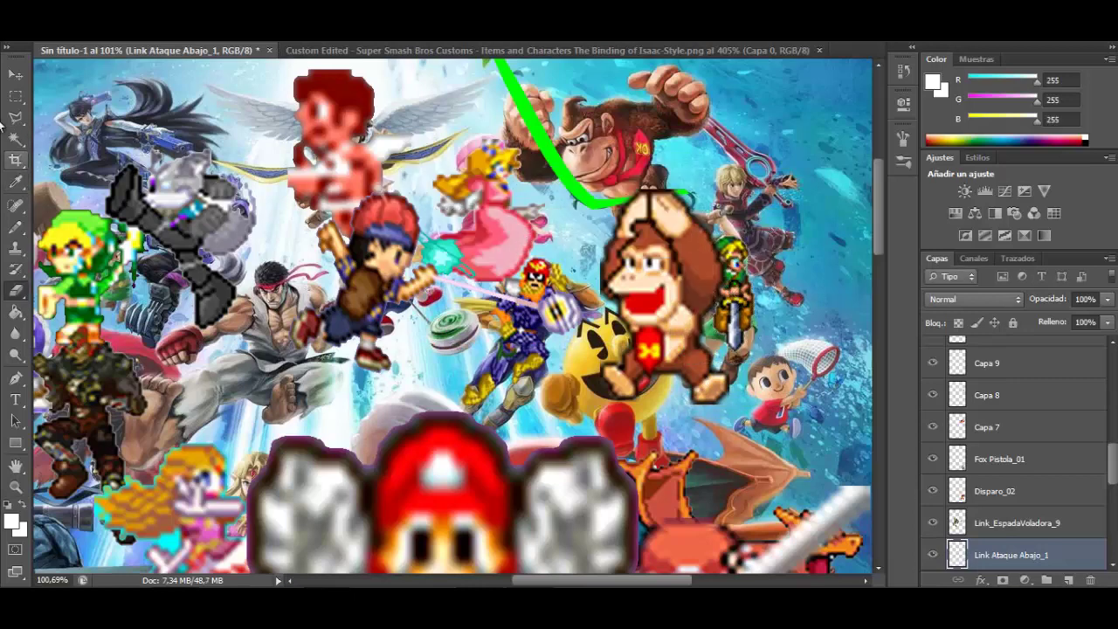
Switch to the browser and search Google Images for "Shulk Sprites".
key(alt+Tab)
drag(202, 109, 3, 166)
text(Shi)
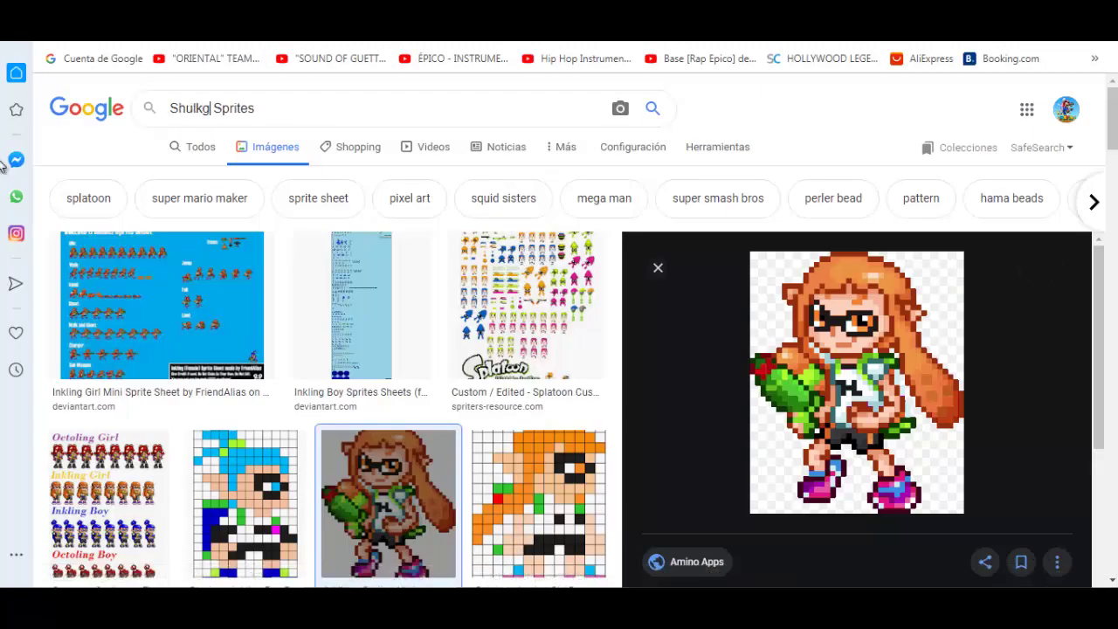
key(BackSpace)
key(Return)
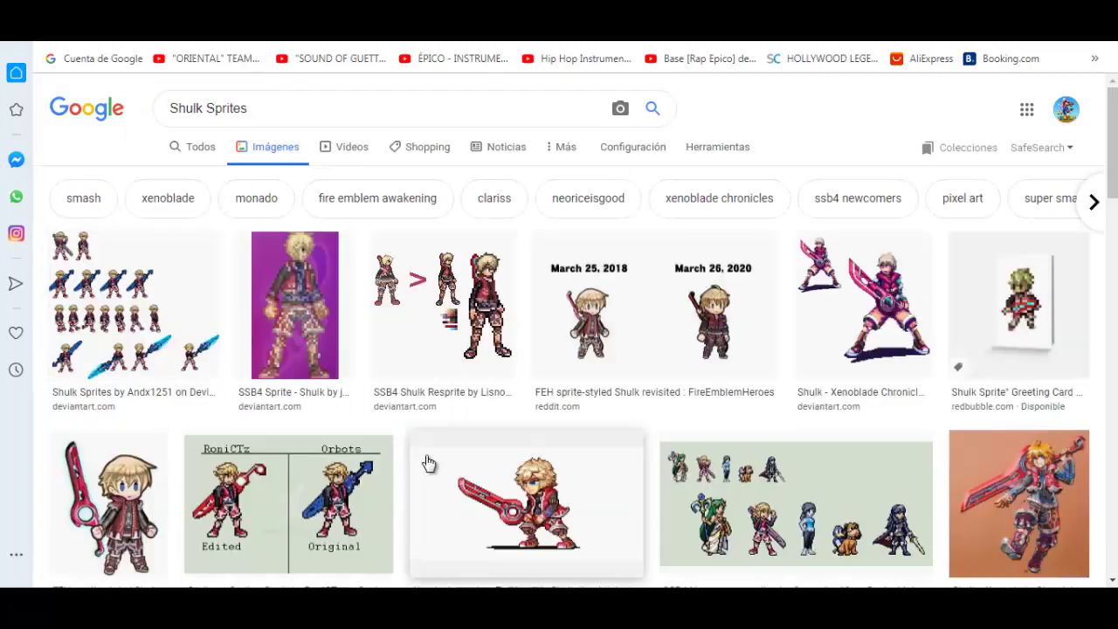
Copy the Shulk sprite with the lowered red sword, paste it into the Photoshop poster and delete its black background.
click(560, 489)
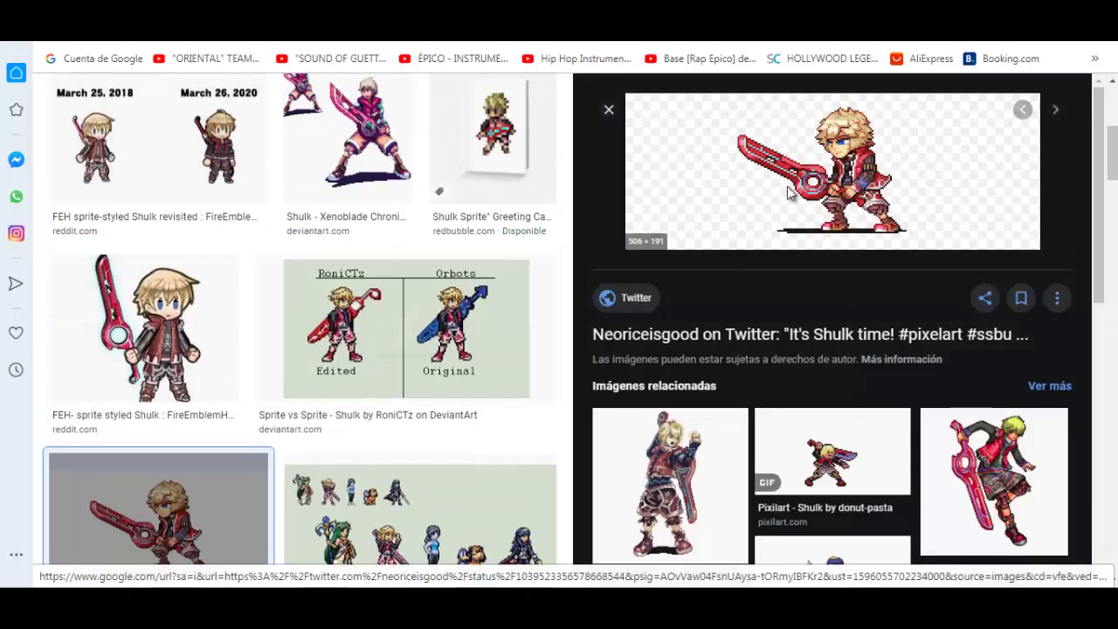
right_click(789, 189)
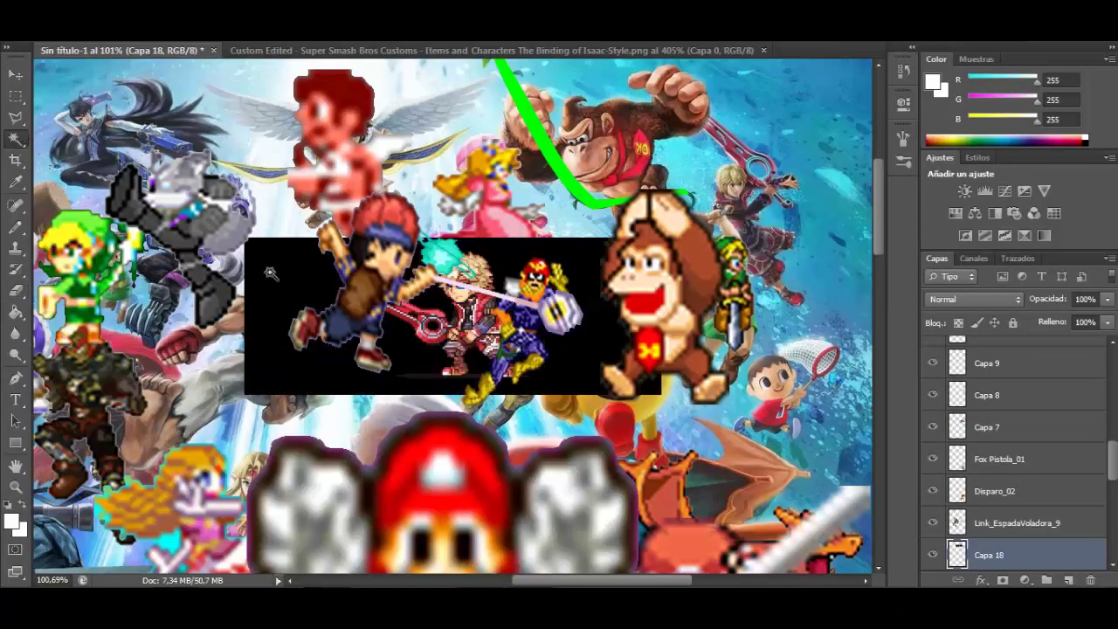
click(271, 273)
key(Delete)
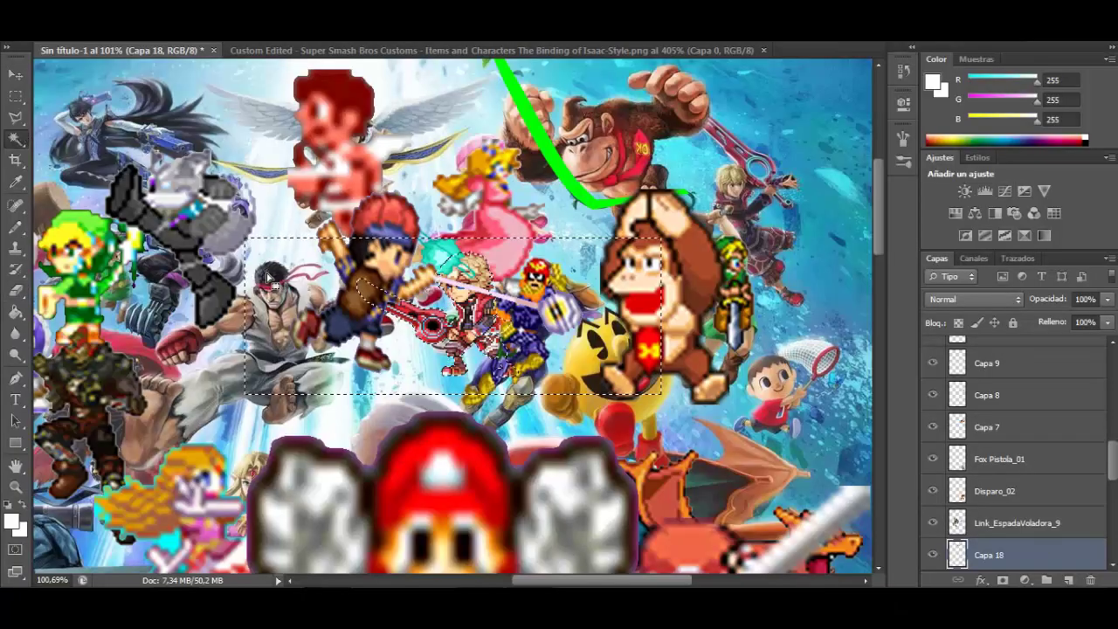
Flip the Shulk sprite horizontally, enlarge it over the poster's Shulk, and move its layer down the stack.
click(18, 78)
drag(435, 290, 741, 187)
drag(694, 215, 850, 215)
drag(835, 215, 664, 215)
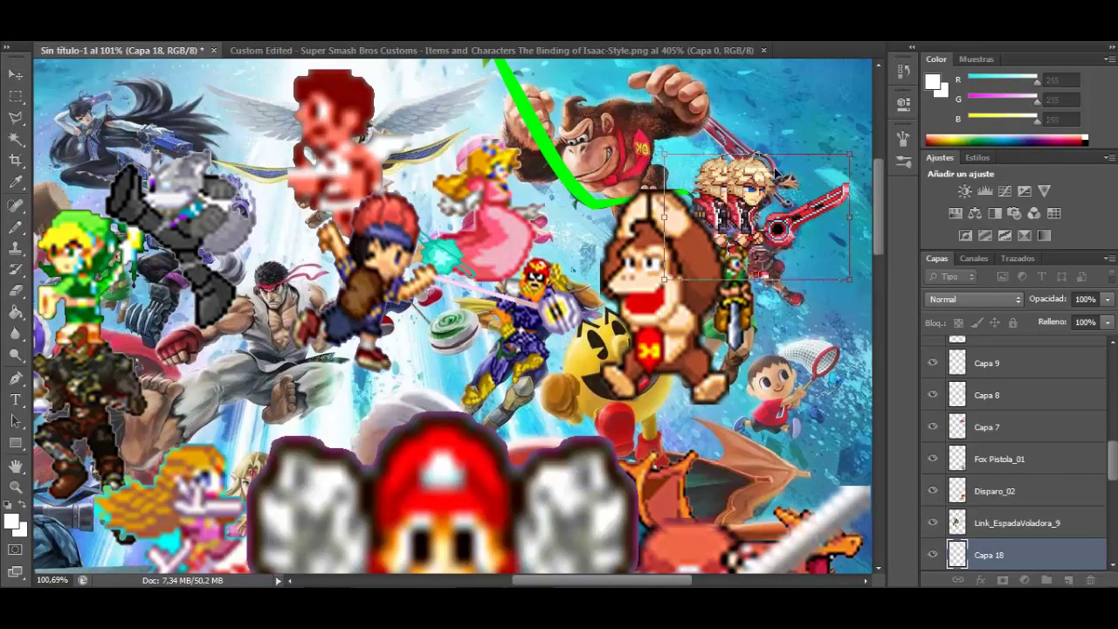
drag(756, 150, 756, 117)
drag(740, 234, 759, 254)
scroll(967, 526, down, 5)
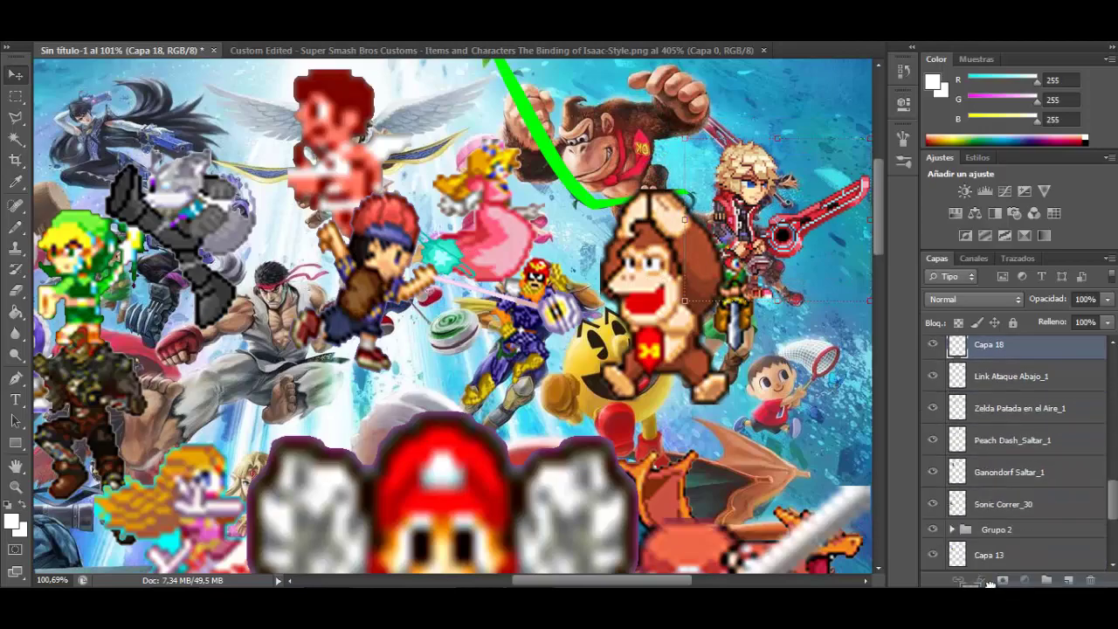
Switch to the browser, search Google Images for "Bayoneta Sprites" and look over the results.
key(alt+Tab)
drag(194, 110, 97, 124)
text(Bayoneta Sprites)
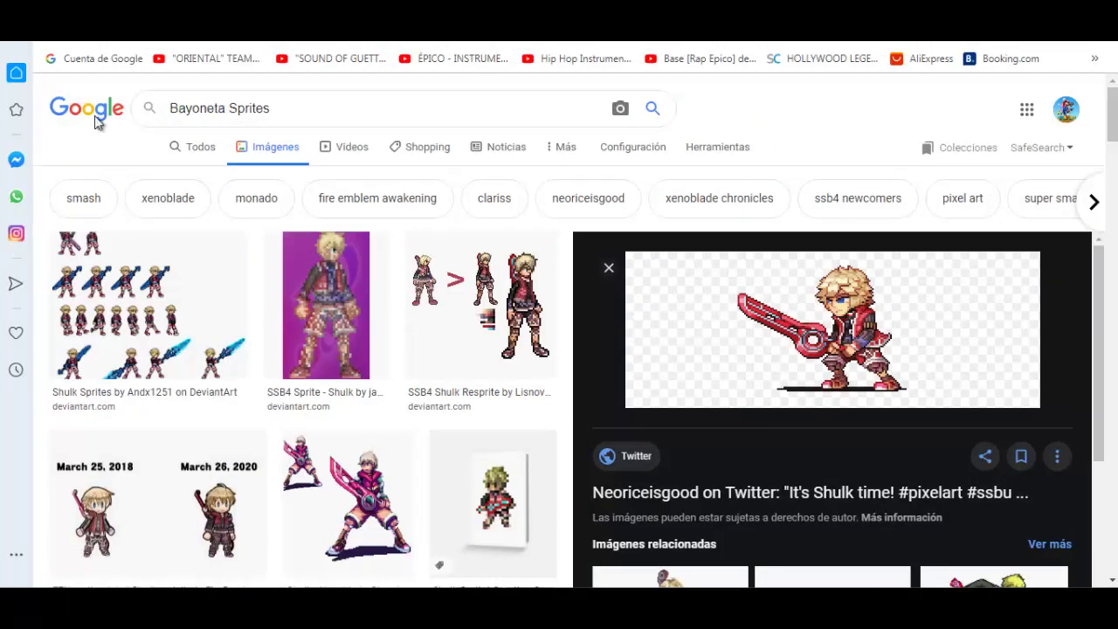
key(Return)
scroll(434, 521, down, 1)
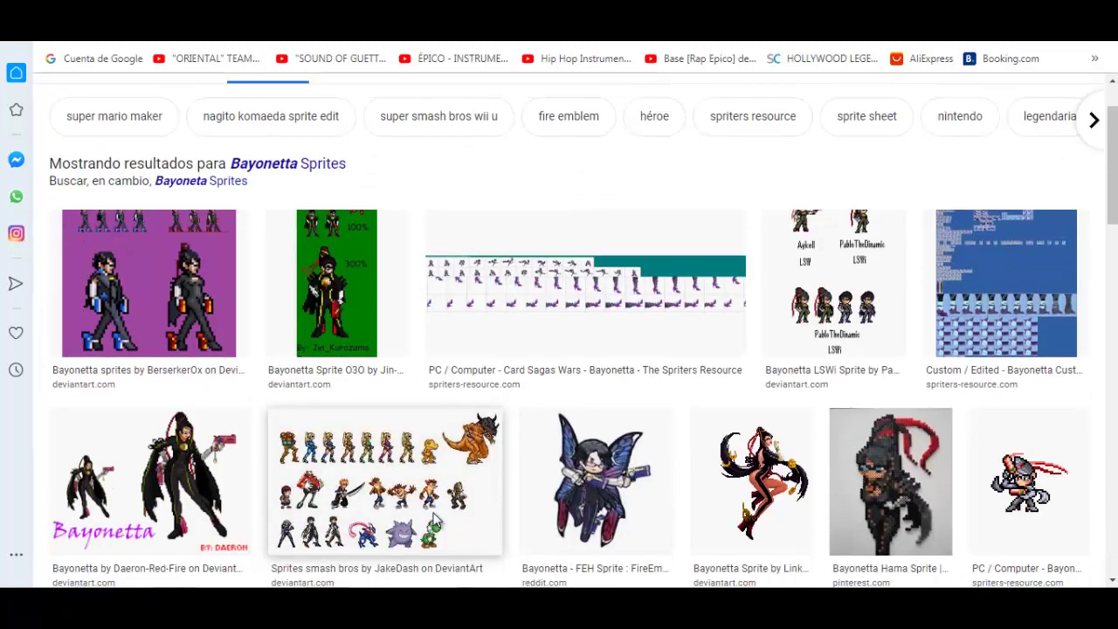
scroll(311, 273, up, 1)
Copy the green-background Bayonetta sprite image and paste it into the Photoshop poster.
click(337, 328)
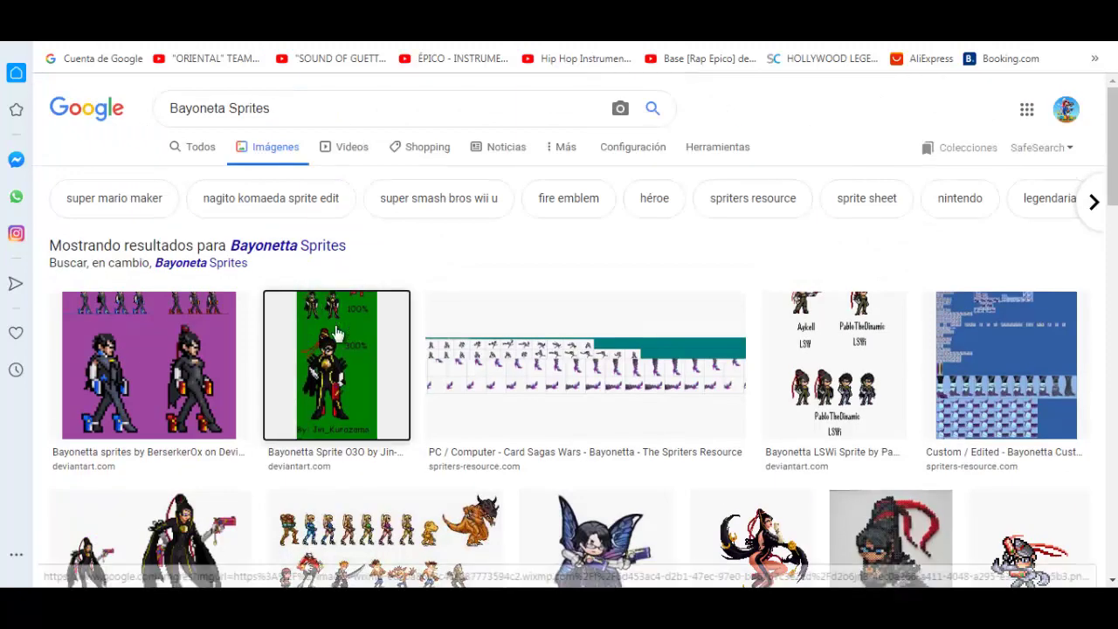
right_click(783, 341)
click(873, 424)
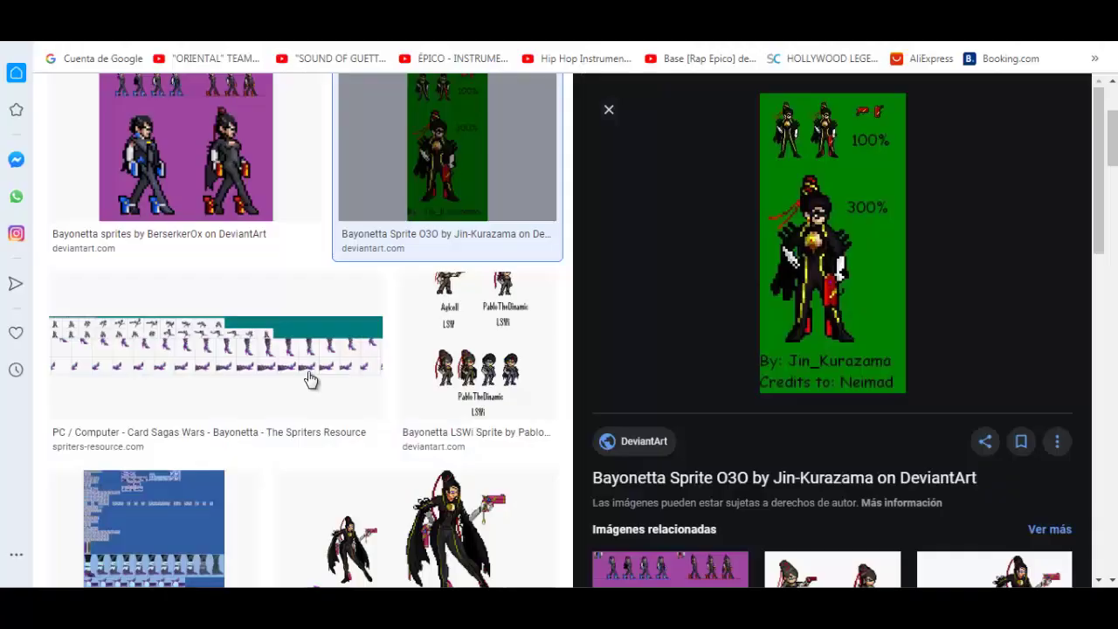
scroll(310, 378, up, 3)
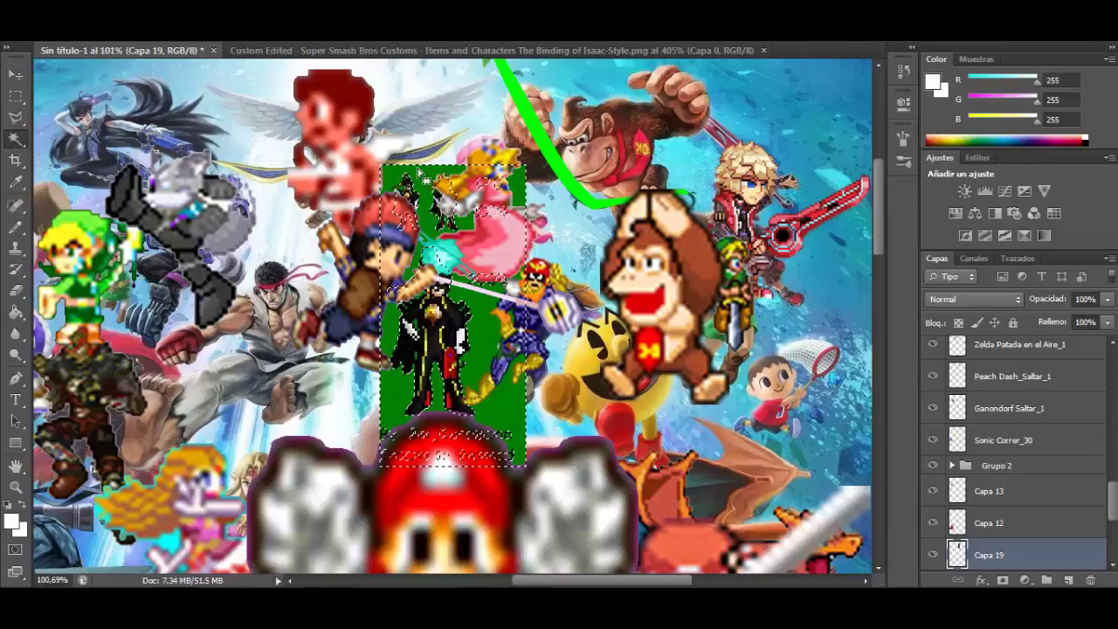
Delete the green background and the small extra sprites from the Bayonetta image.
key(Delete)
key(ctrl+d)
key(m)
key(Delete)
drag(593, 261, 210, 58)
key(Delete)
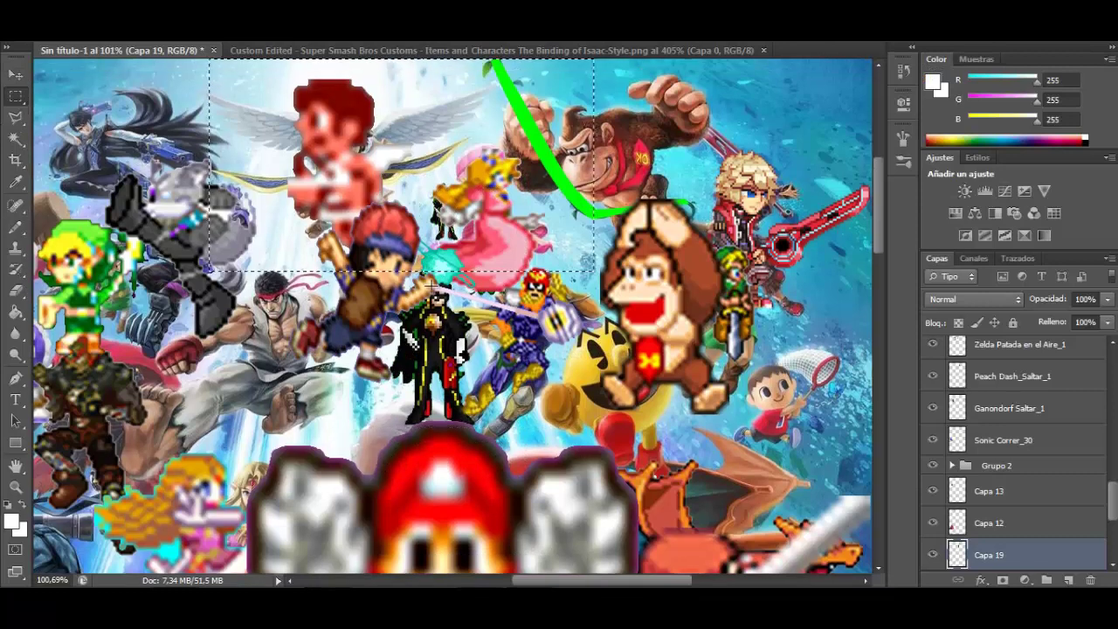
Flip and enlarge the Bayonetta sprite, moving it over the poster's Bayonetta above Wolf.
drag(407, 298, 226, 88)
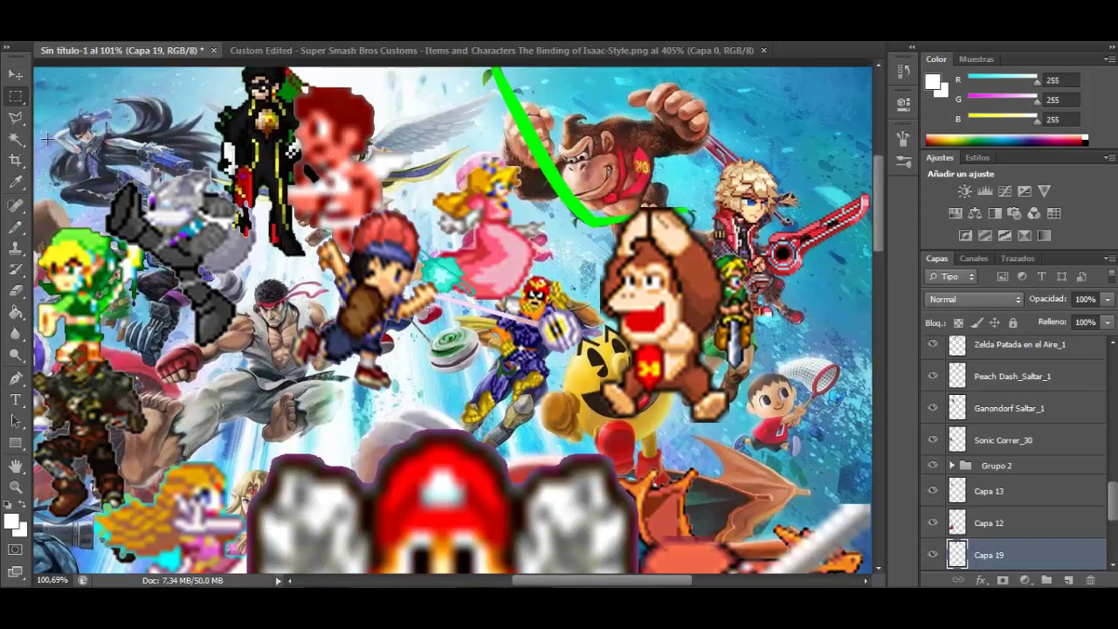
click(16, 75)
drag(248, 147, 75, 164)
Clear leftover green background from beside Bayonetta's neck and between her red hair ribbons.
drag(541, 581, 503, 582)
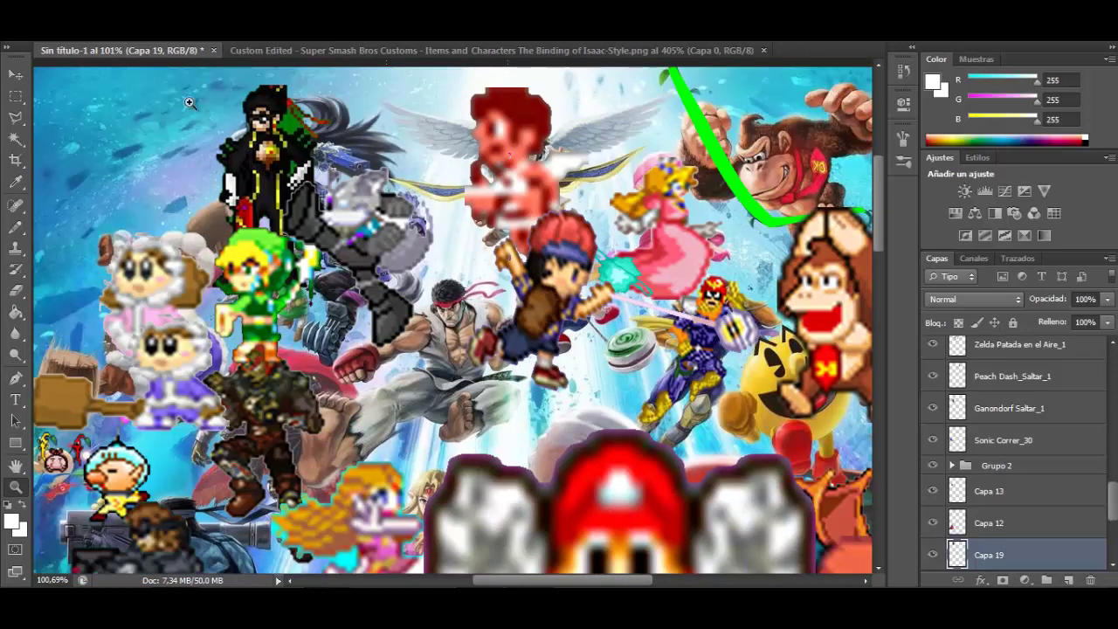
drag(190, 103, 399, 196)
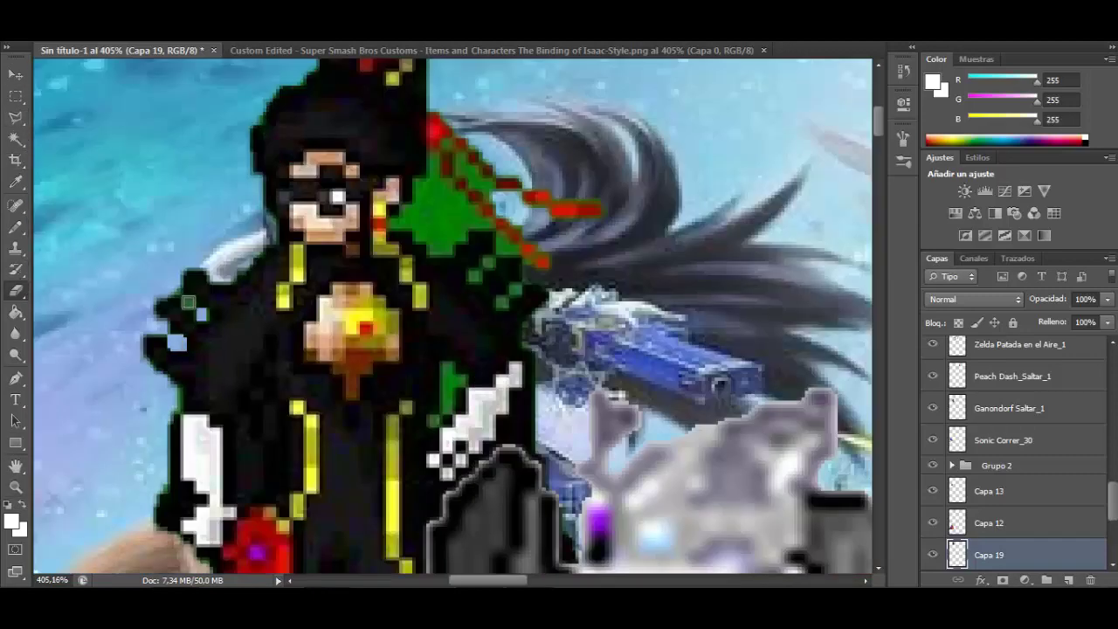
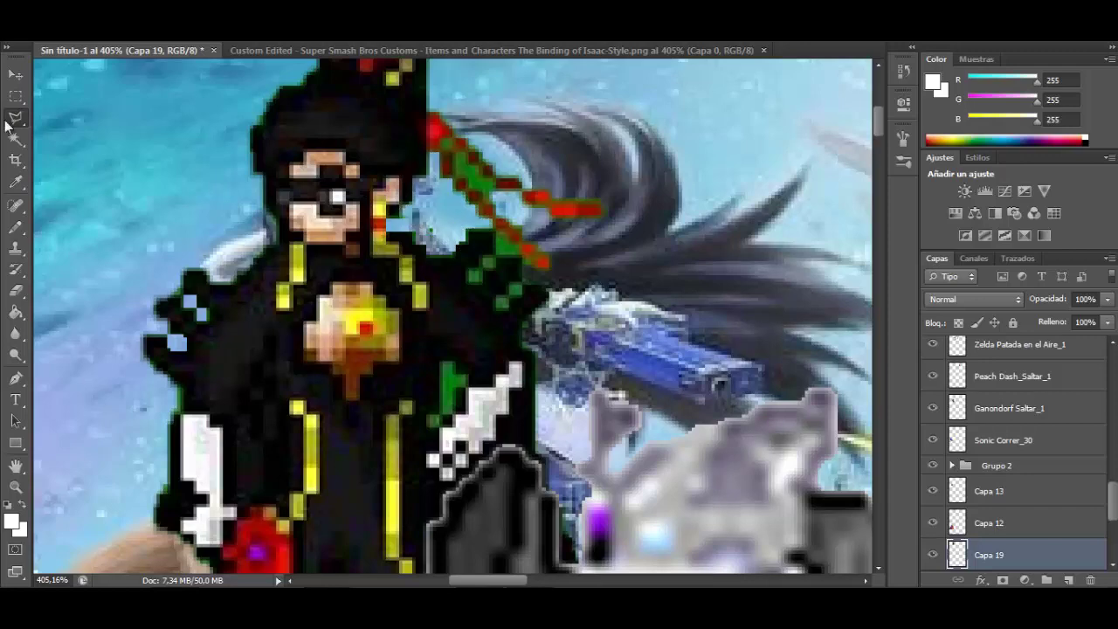
scroll(543, 214, down, 9)
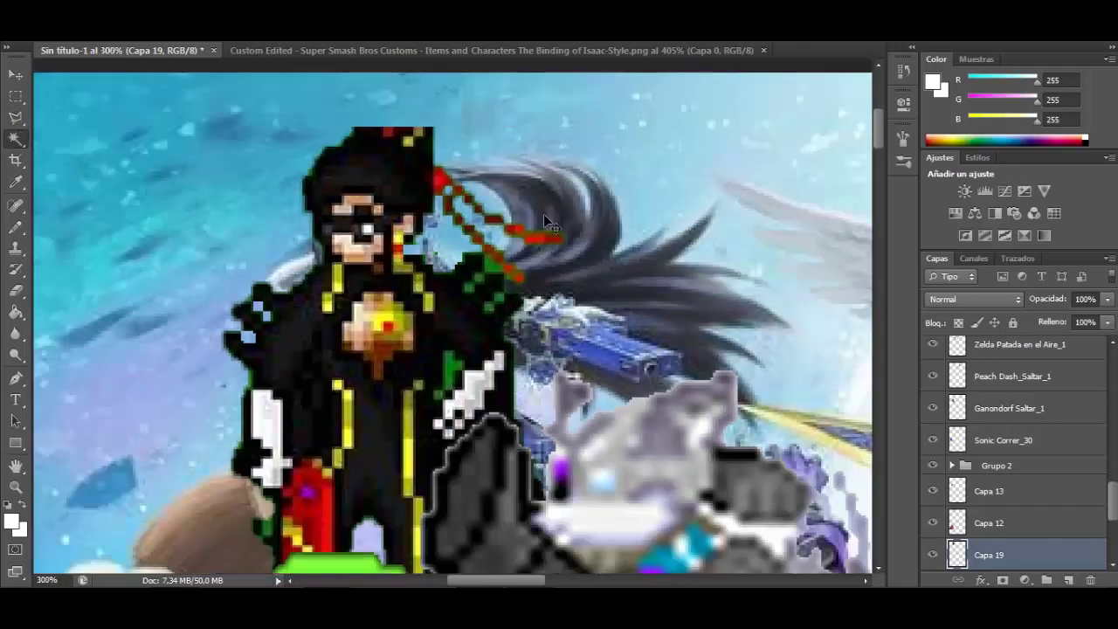
scroll(1073, 401, down, 5)
scroll(1072, 401, down, 10)
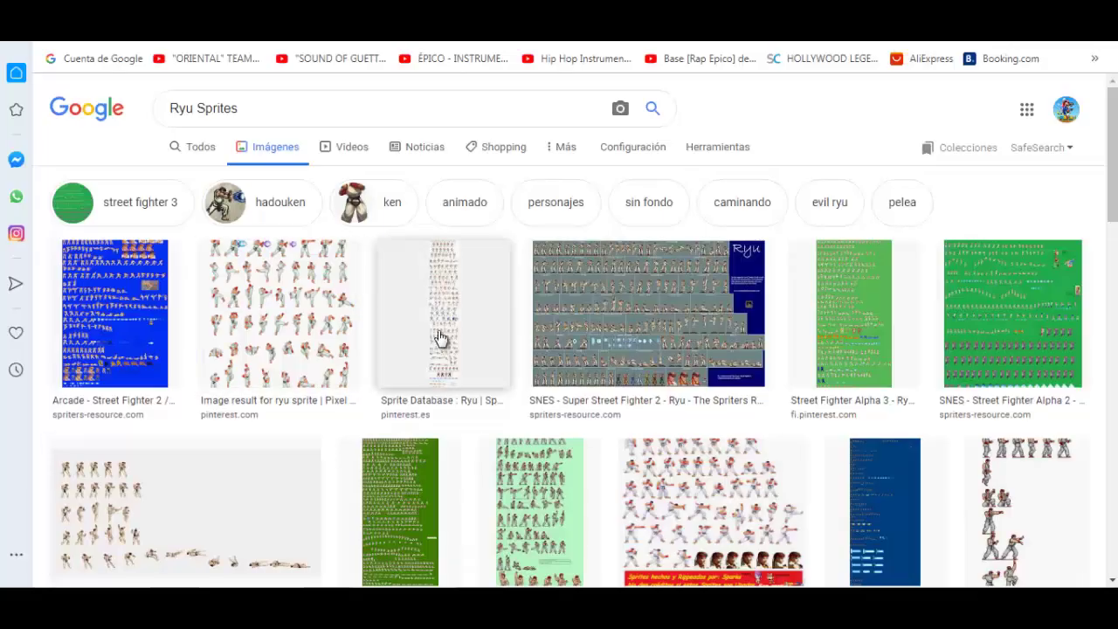
Copy the Ryu sprite sheet from the "Ryu Sprites" image results, paste it into the poster and bring its layer to the top.
click(290, 339)
right_click(932, 376)
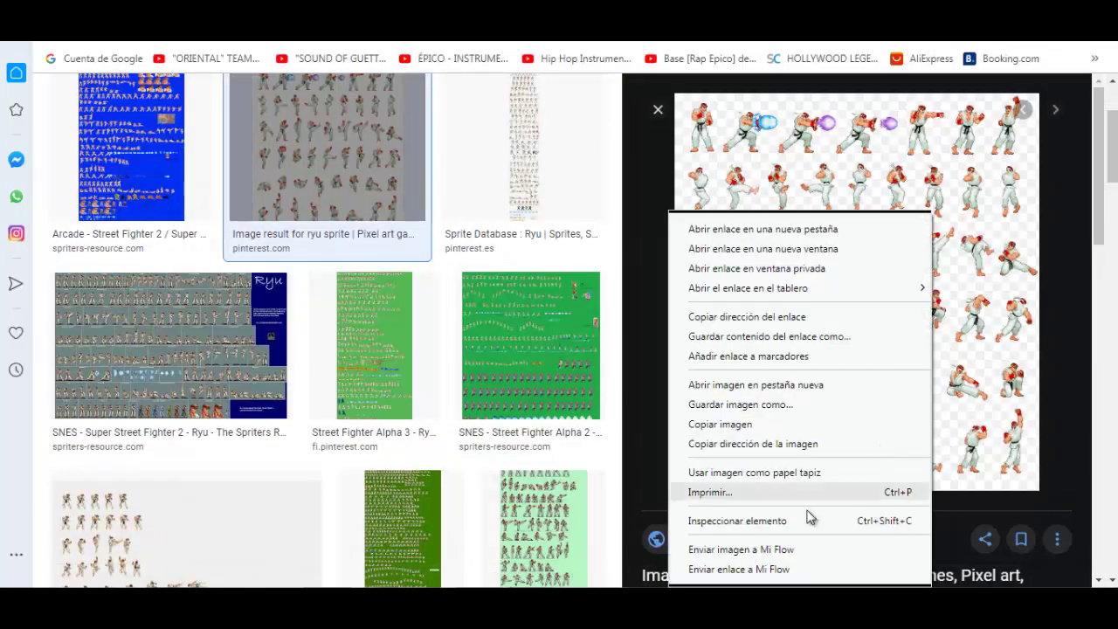
click(725, 423)
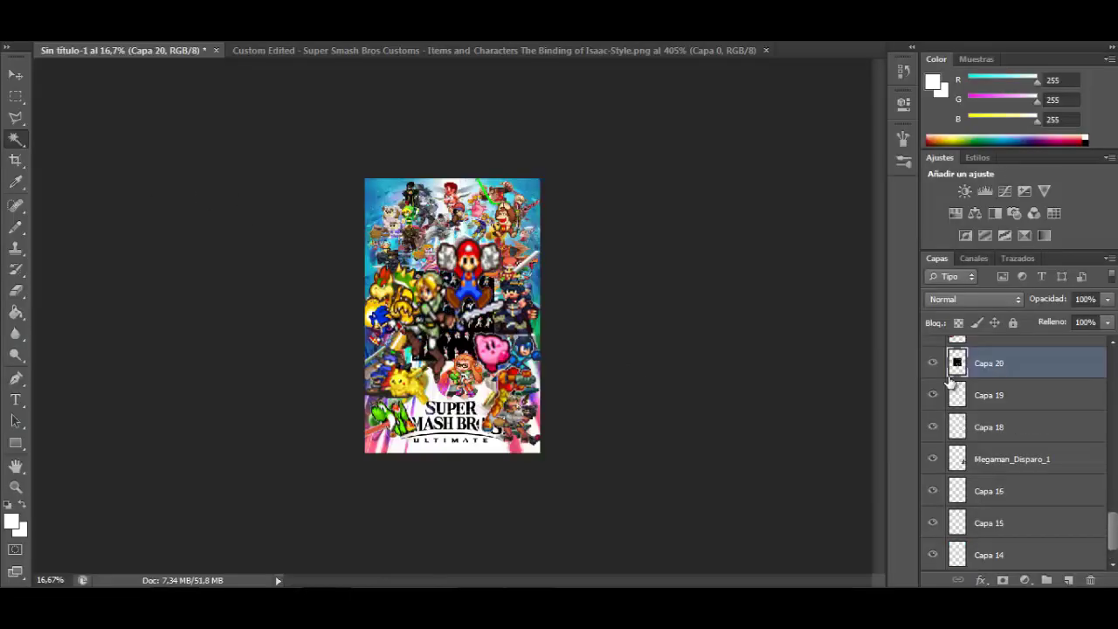
drag(949, 377, 962, 343)
Delete the black background around the poses on the Ryu sprite sheet and clear the selection.
click(15, 487)
drag(507, 326, 385, 316)
drag(378, 209, 749, 310)
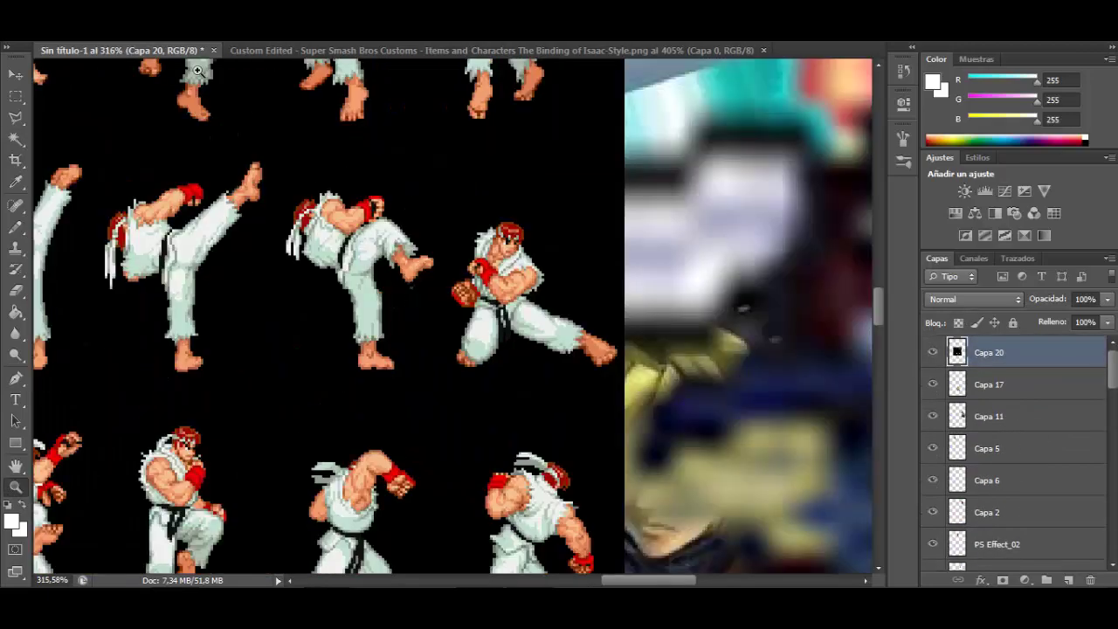
scroll(376, 135, up, 5)
scroll(376, 134, down, 2)
click(16, 138)
click(122, 256)
key(Delete)
key(ctrl+d)
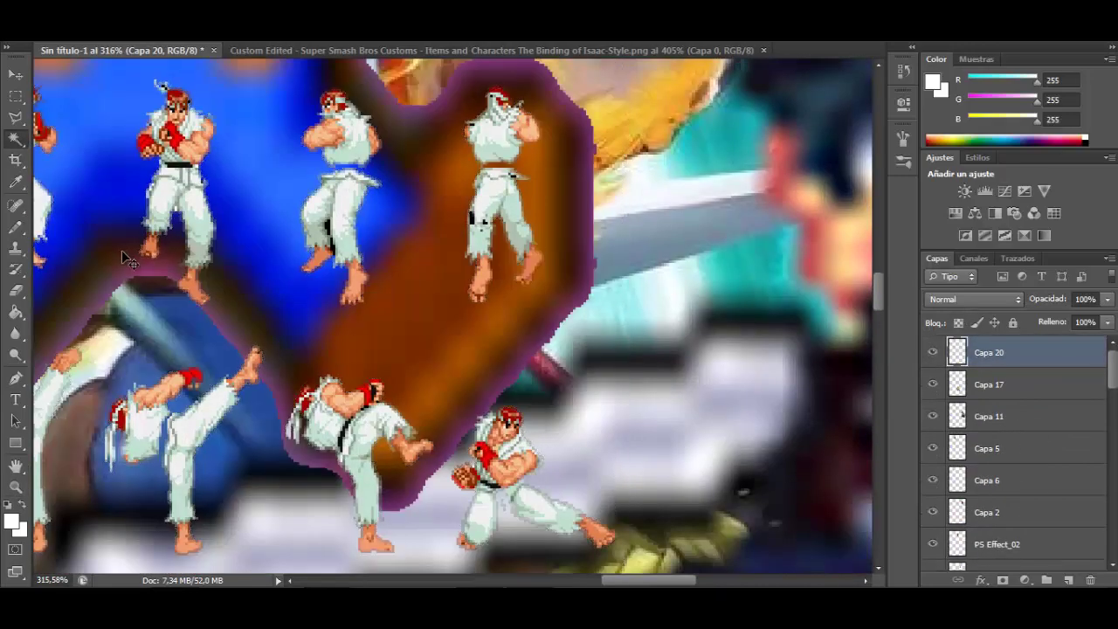
Isolate the crouching Ryu pose with the outstretched leg, then flip and enlarge it over the poster's Ryu.
key(ctrl+minus)
key(ctrl+minus)
key(ctrl+minus)
key(ctrl+minus)
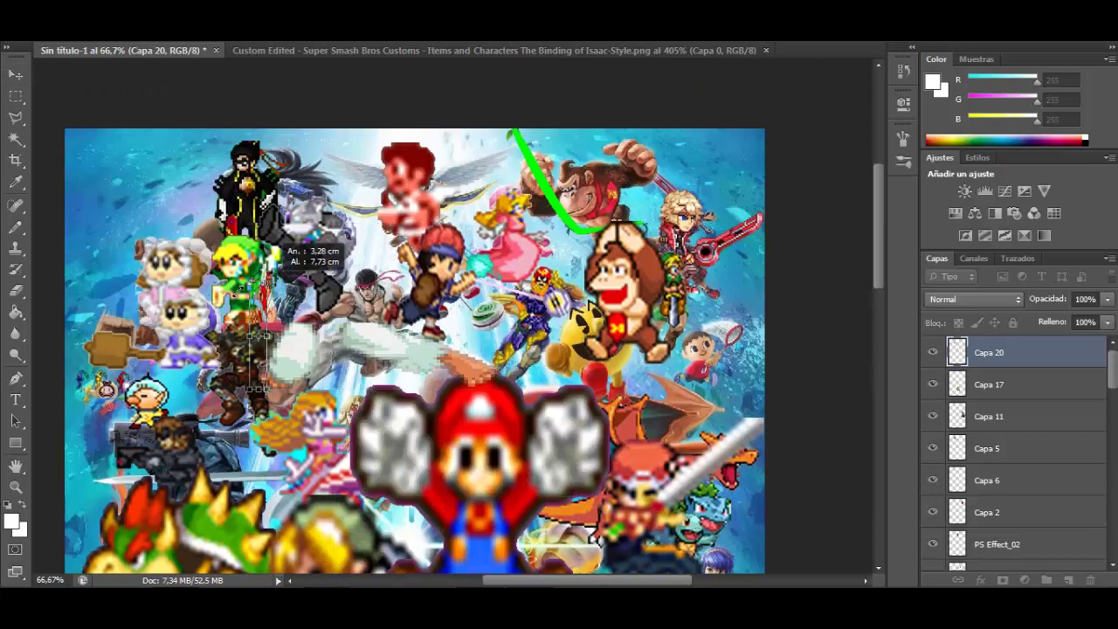
drag(240, 288, 135, 278)
drag(202, 324, 332, 310)
drag(342, 380, 352, 346)
key(Return)
scroll(773, 287, down, 10)
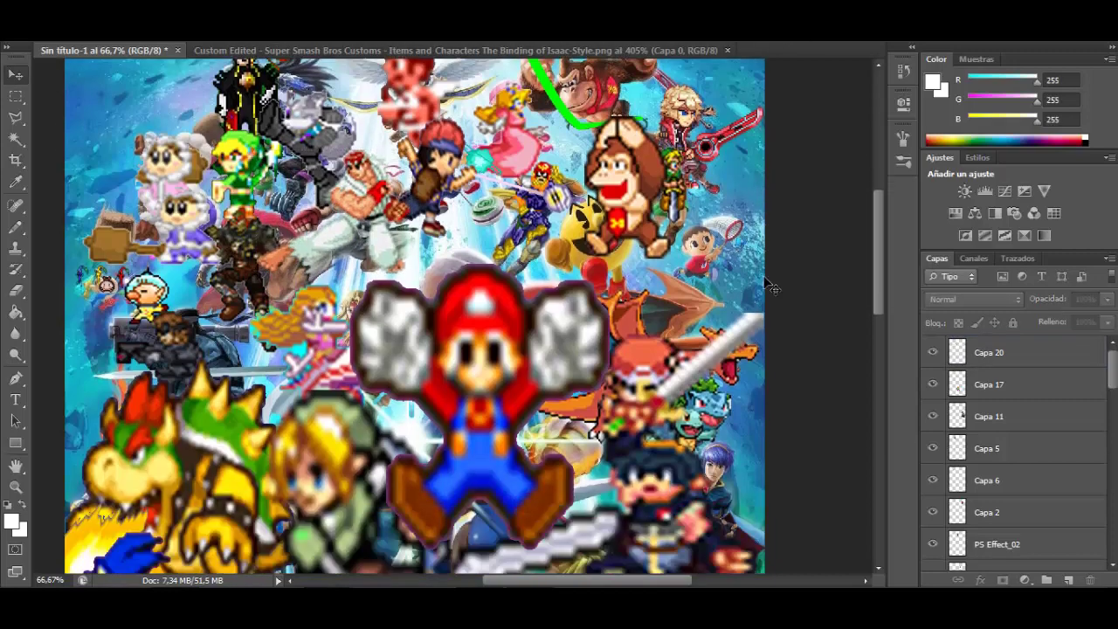
scroll(772, 287, down, 3)
scroll(772, 287, up, 8)
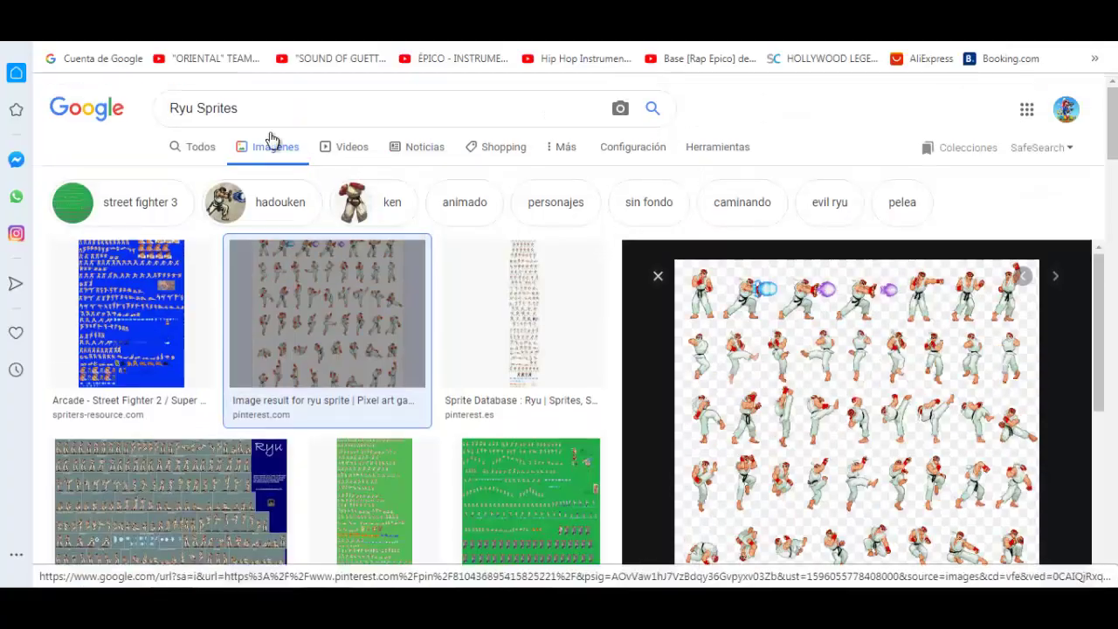
Search the web images for "Aldeano Animal Crossing Sprites" and look through the results.
double_click(182, 108)
text(Aldean)
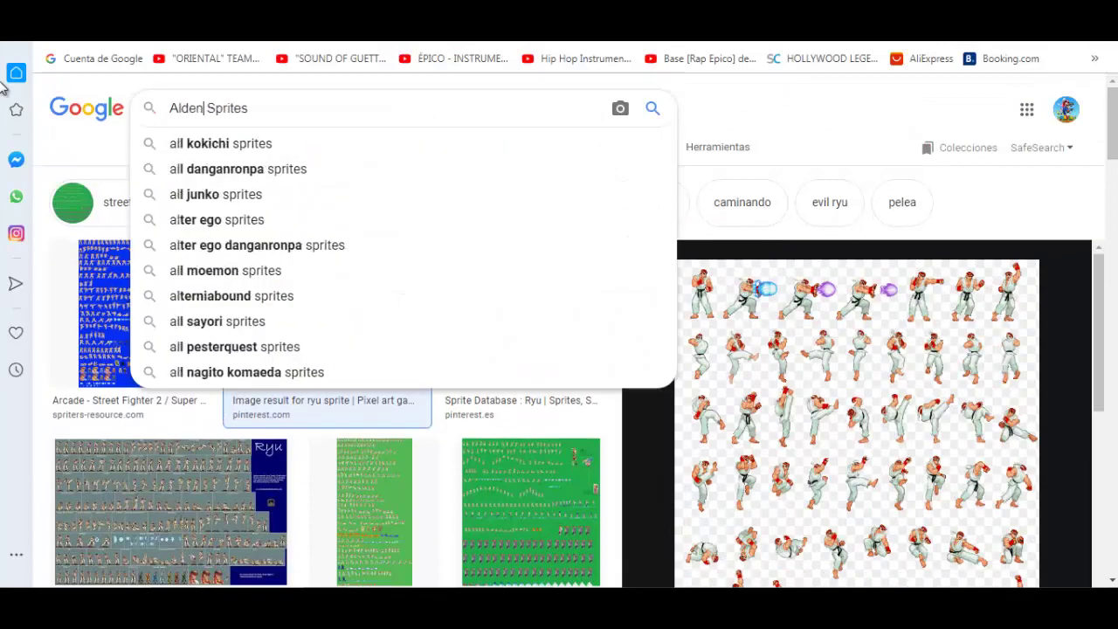
key(Escape)
text(o Animal Crossi)
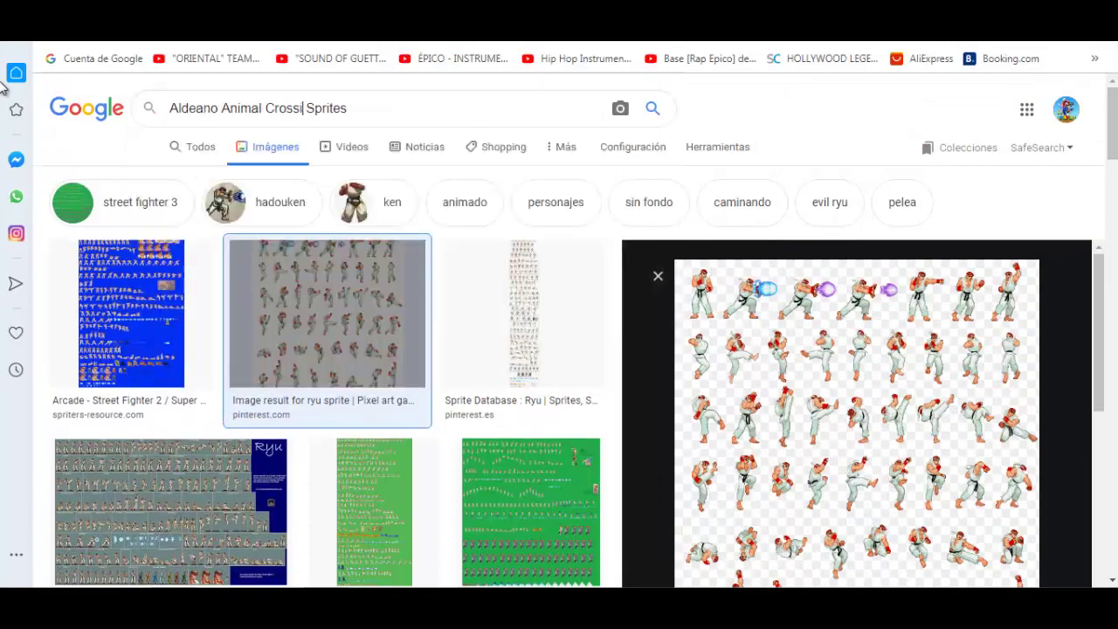
text(nf)
key(Return)
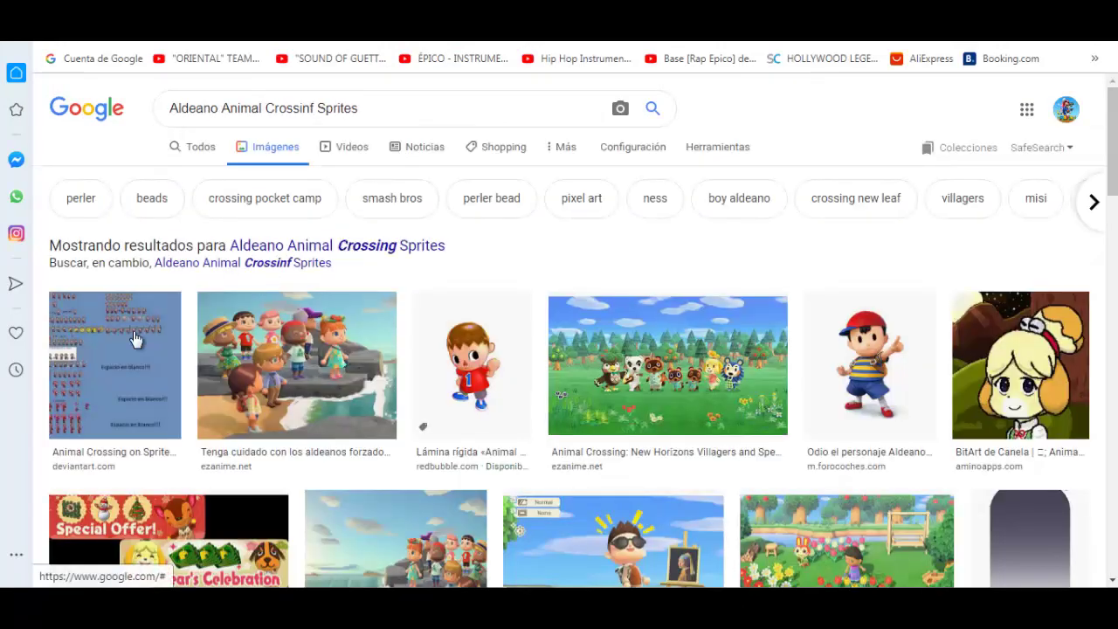
scroll(137, 339, down, 4)
scroll(137, 340, up, 4)
click(330, 246)
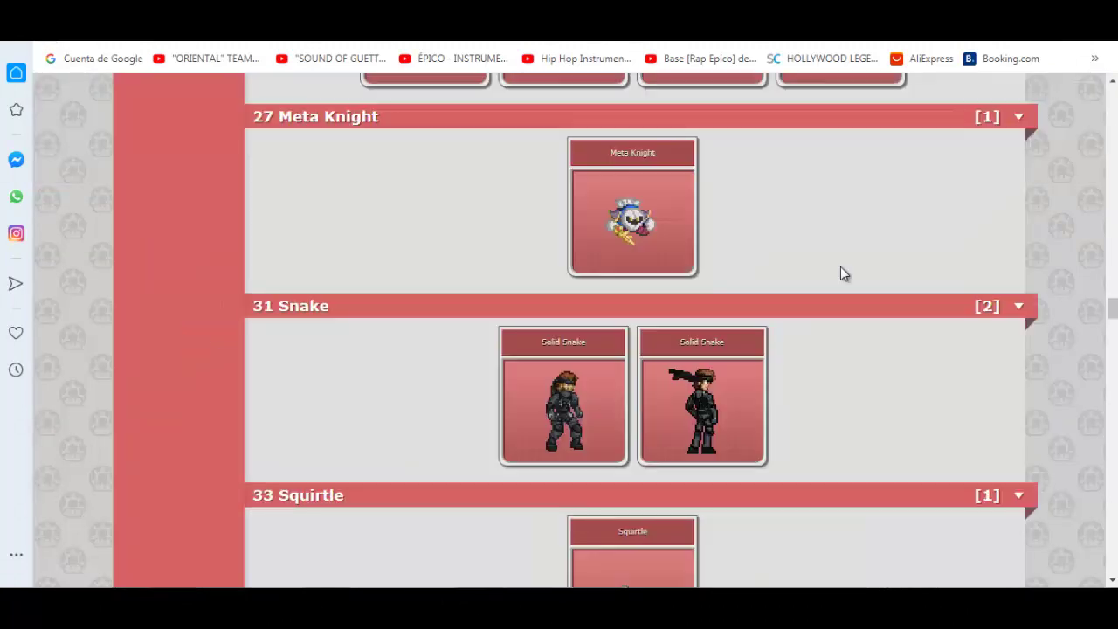
Find the Villager (EarthBound-Style) sheet in The Spriters Resource's Super Smash Bros. Customs collection and download it.
scroll(781, 291, down, 15)
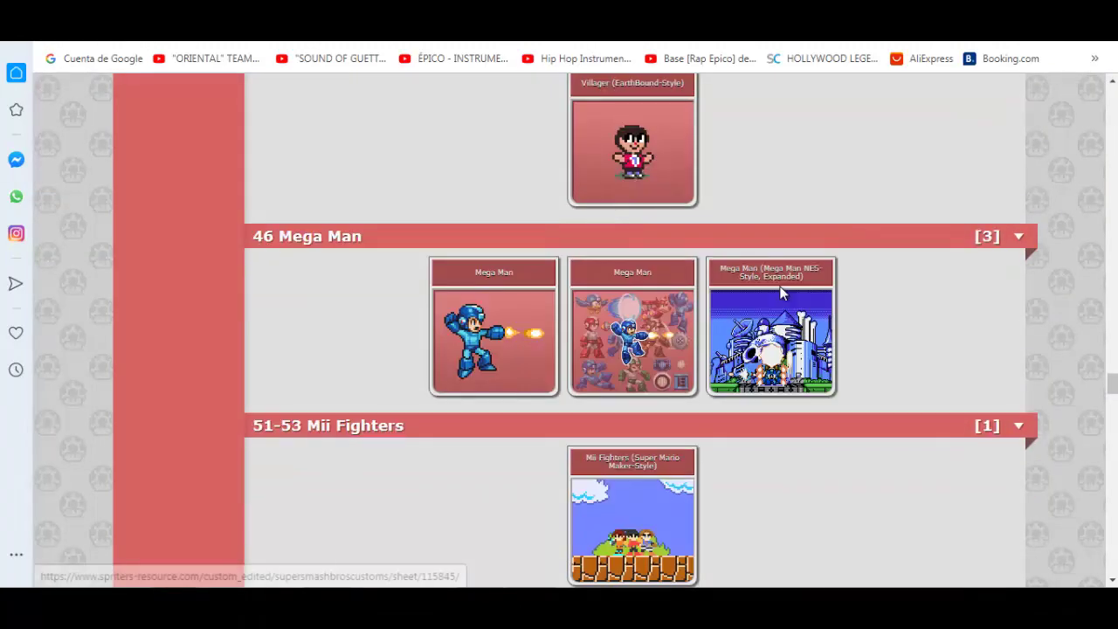
scroll(742, 262, up, 1)
click(672, 218)
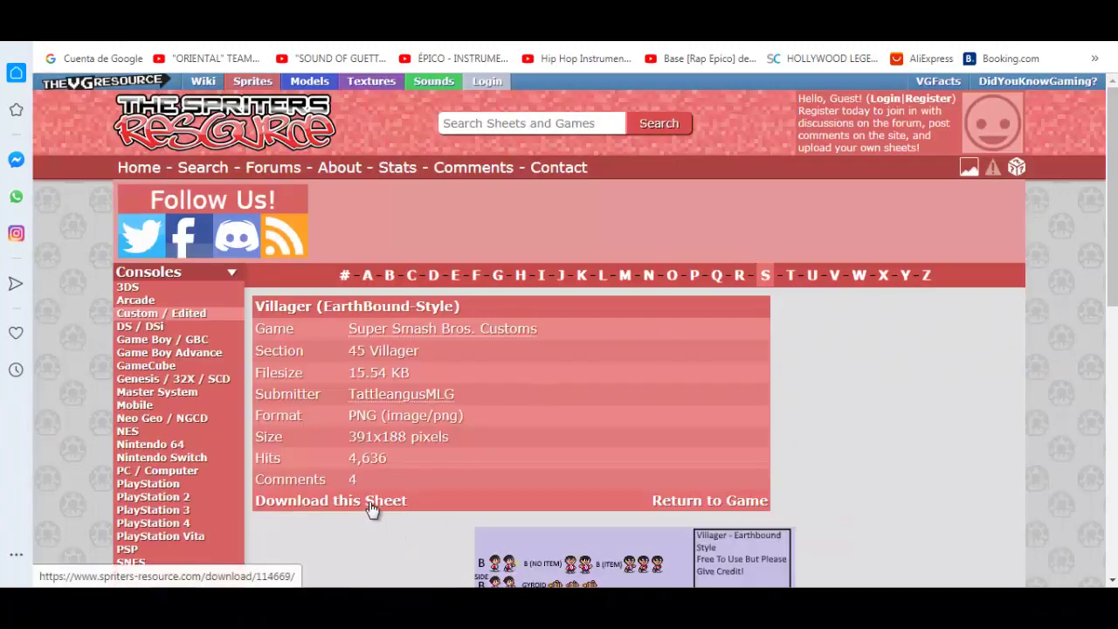
click(369, 503)
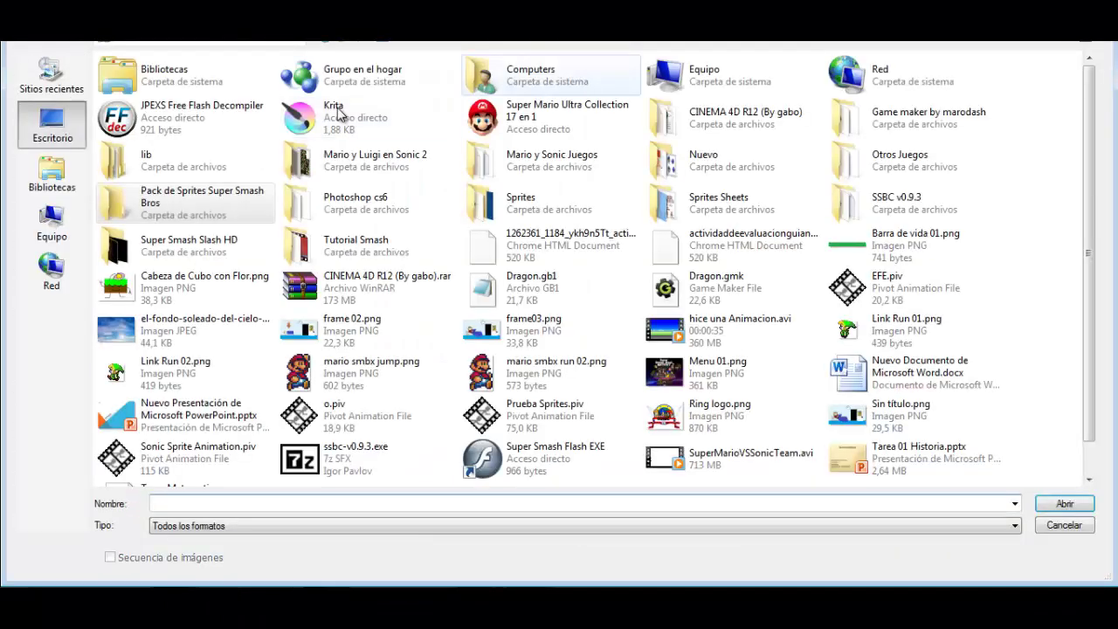
Switch to Photoshop and open the downloaded Villager EarthBound-Style sheet, dismissing the floating video on the download page.
double_click(488, 83)
drag(1088, 335, 1091, 444)
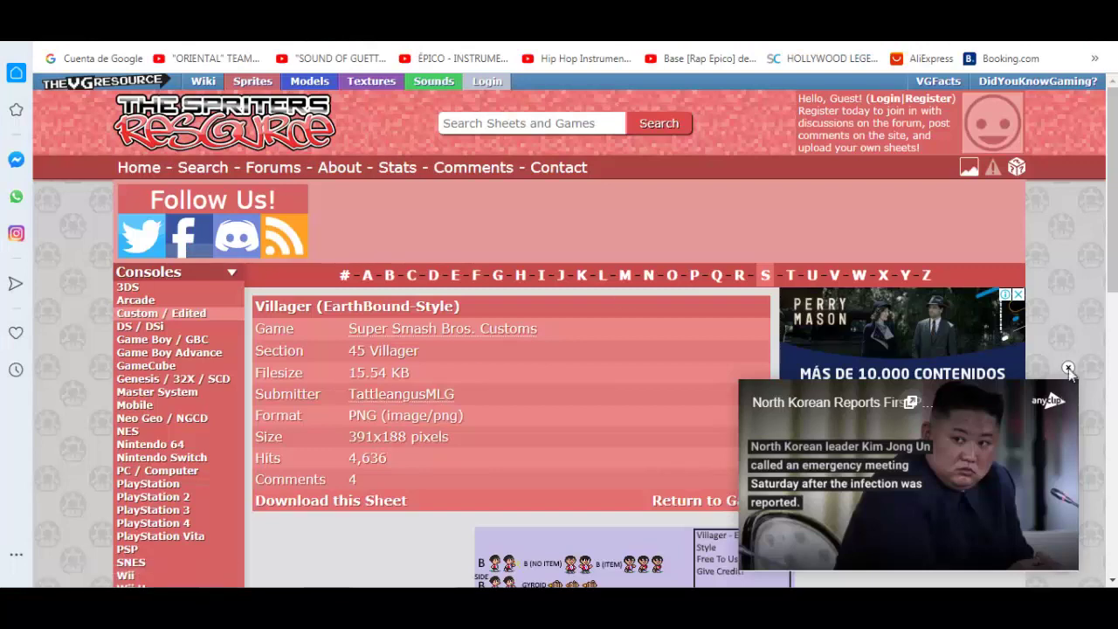
click(1067, 367)
click(1107, 268)
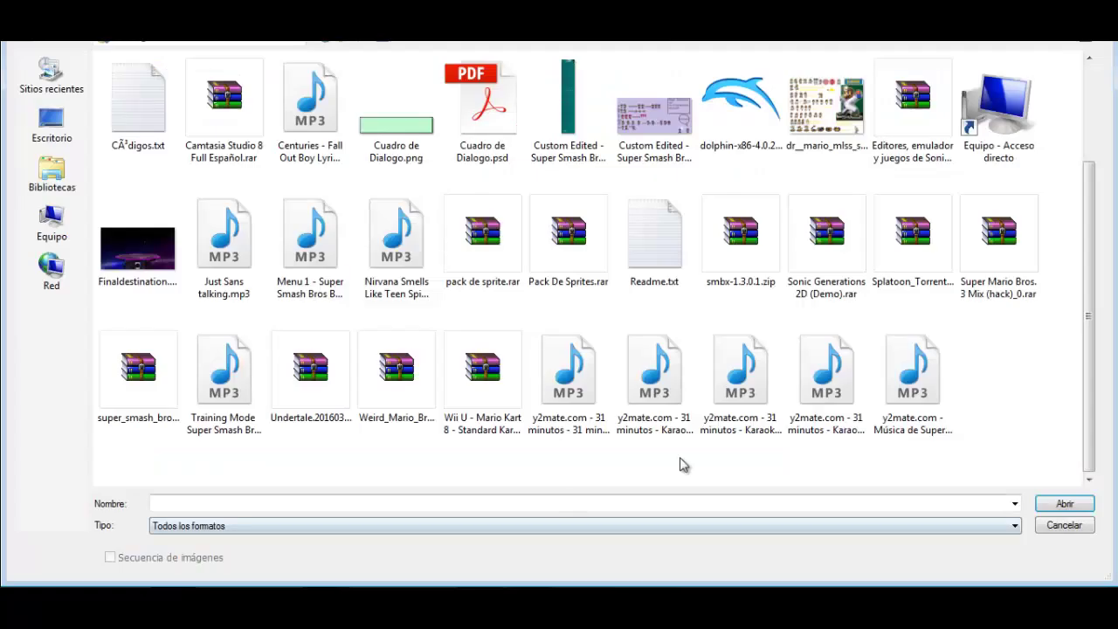
scroll(683, 464, up, 3)
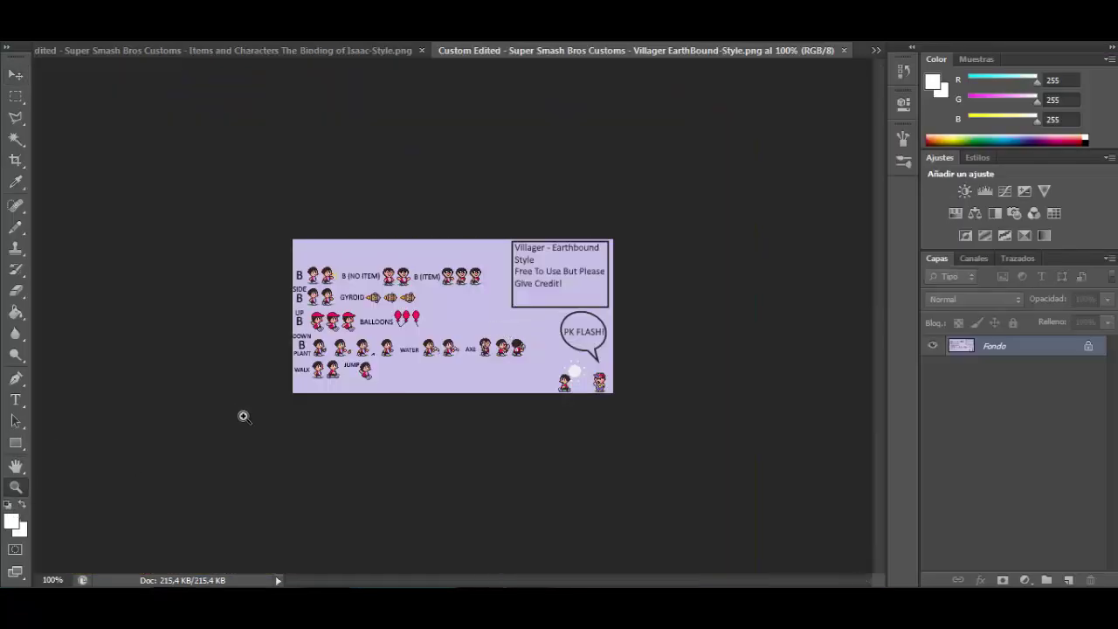
Copy the second Side B Villager pose into the poster, enlarging and placing it over the poster's Villager below Donkey Kong.
drag(331, 346, 333, 347)
scroll(346, 153, up, 6)
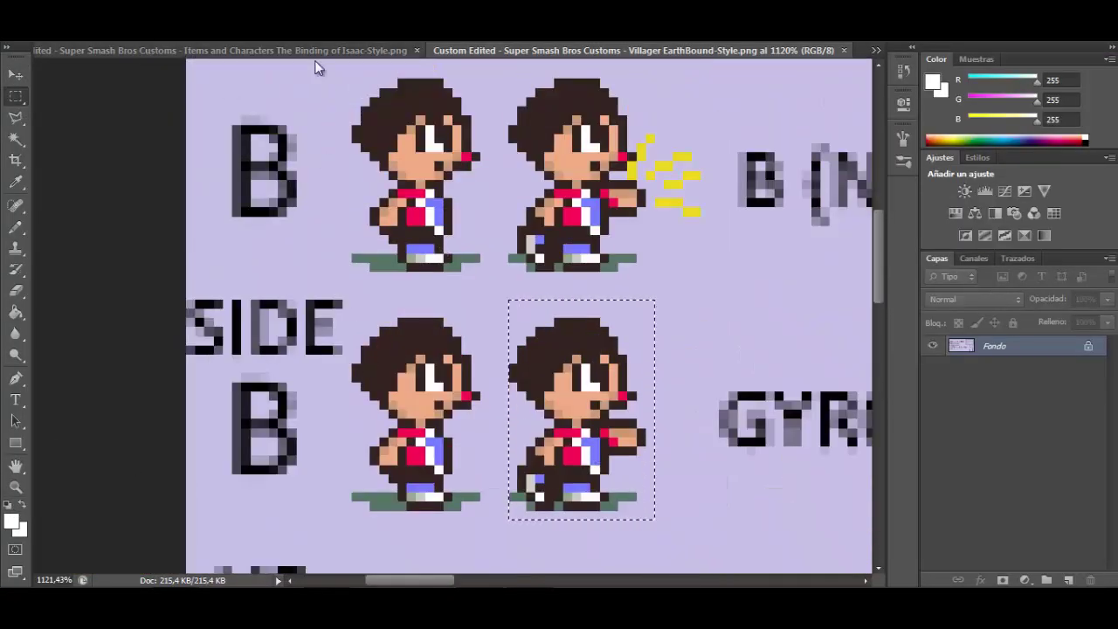
click(131, 49)
drag(464, 306, 517, 232)
drag(498, 267, 725, 287)
key(Return)
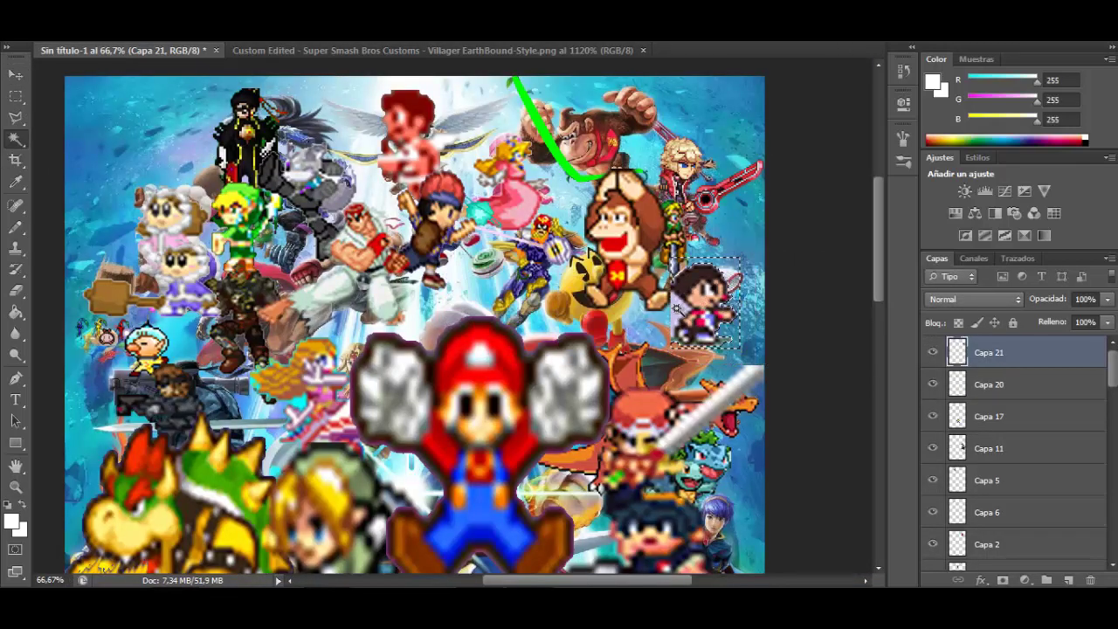
Examine the whole composition with the poster layer Capa 1 hidden and shown to review the sprites on their own.
key(ctrl+minus)
key(ctrl+minus)
key(ctrl+minus)
key(ctrl+minus)
key(ctrl+minus)
key(ctrl+minus)
key(ctrl+minus)
key(ctrl+plus)
key(ctrl+plus)
key(ctrl+plus)
key(ctrl+plus)
key(ctrl+plus)
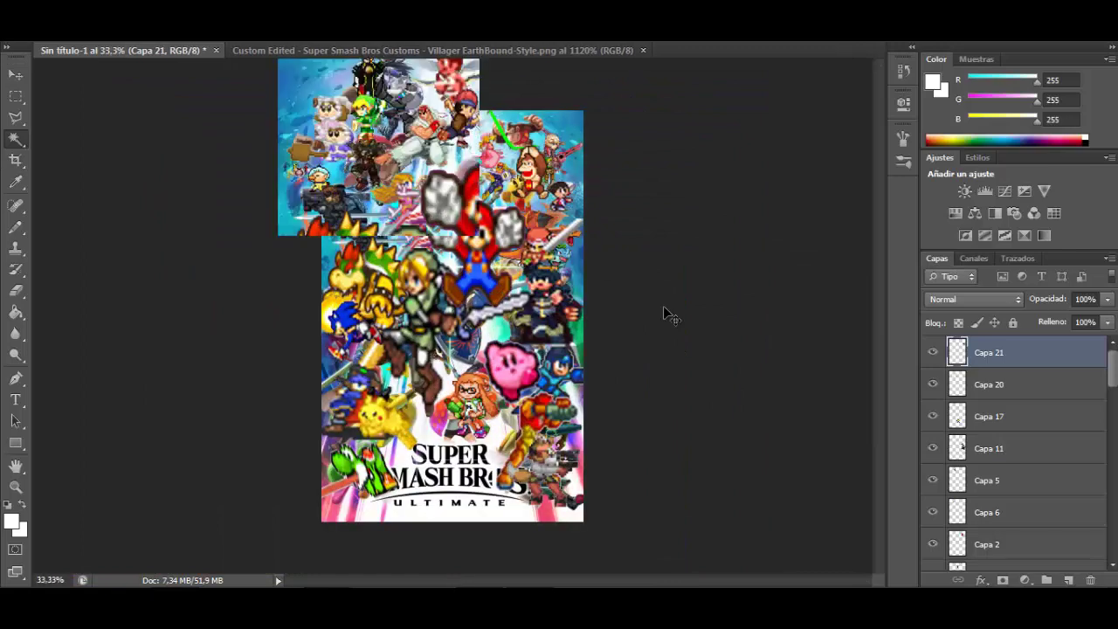
key(ctrl+minus)
scroll(666, 315, down, 1)
scroll(986, 451, down, 10)
click(932, 554)
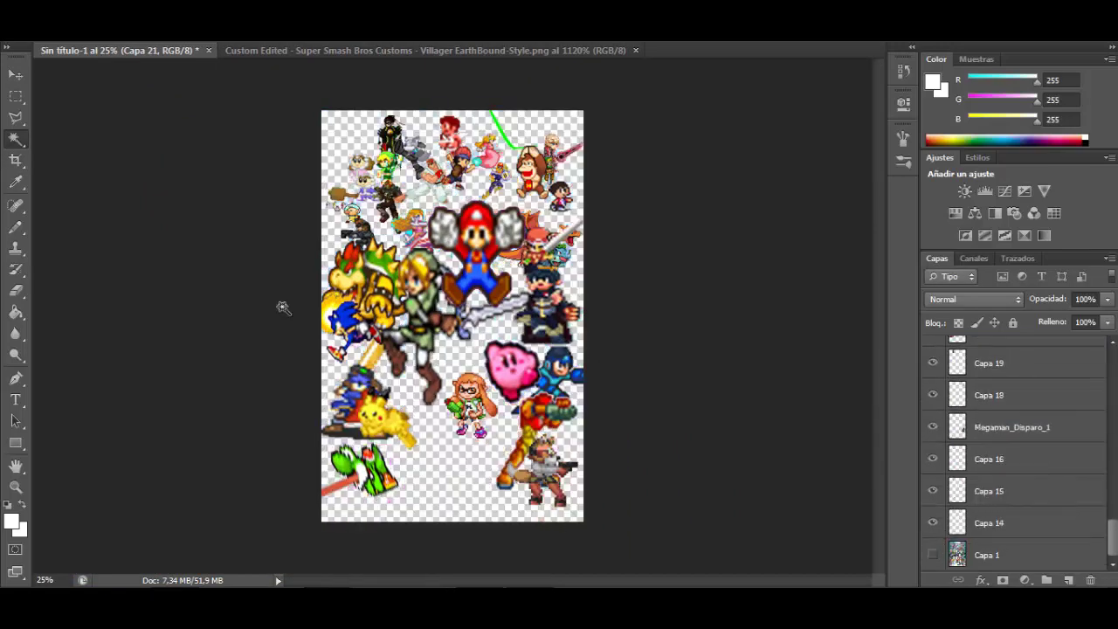
click(933, 554)
click(933, 555)
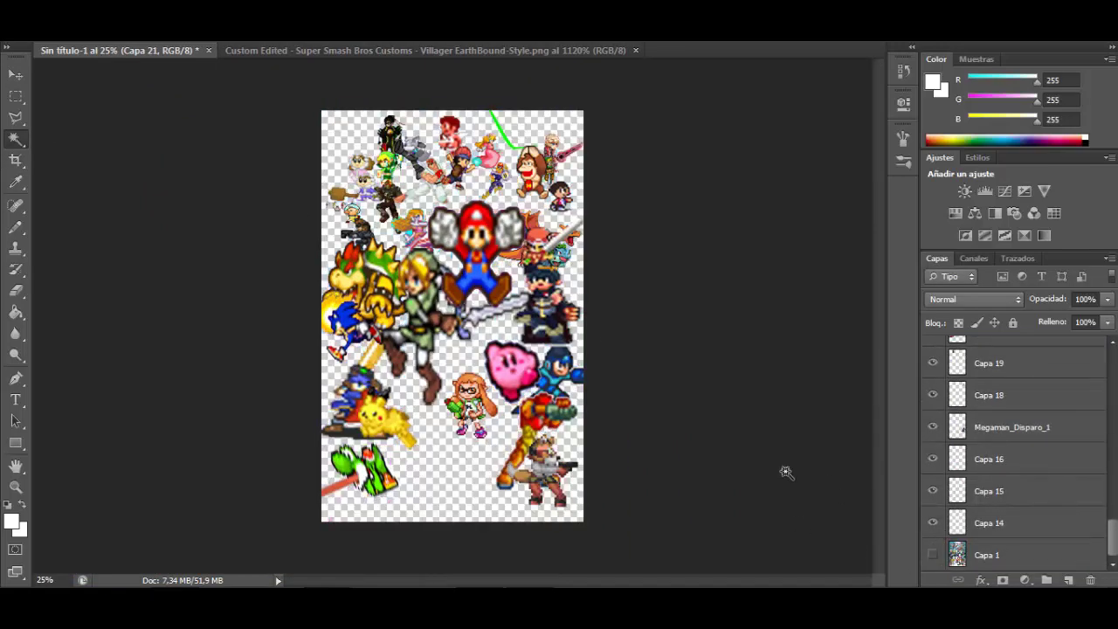
Add a new empty layer and move it down the layer stack towards the poster layer.
click(1067, 580)
drag(1005, 360, 1006, 566)
drag(983, 370, 978, 566)
drag(986, 365, 986, 570)
drag(991, 395, 996, 564)
drag(995, 395, 1005, 548)
scroll(998, 473, down, 6)
scroll(998, 472, up, 4)
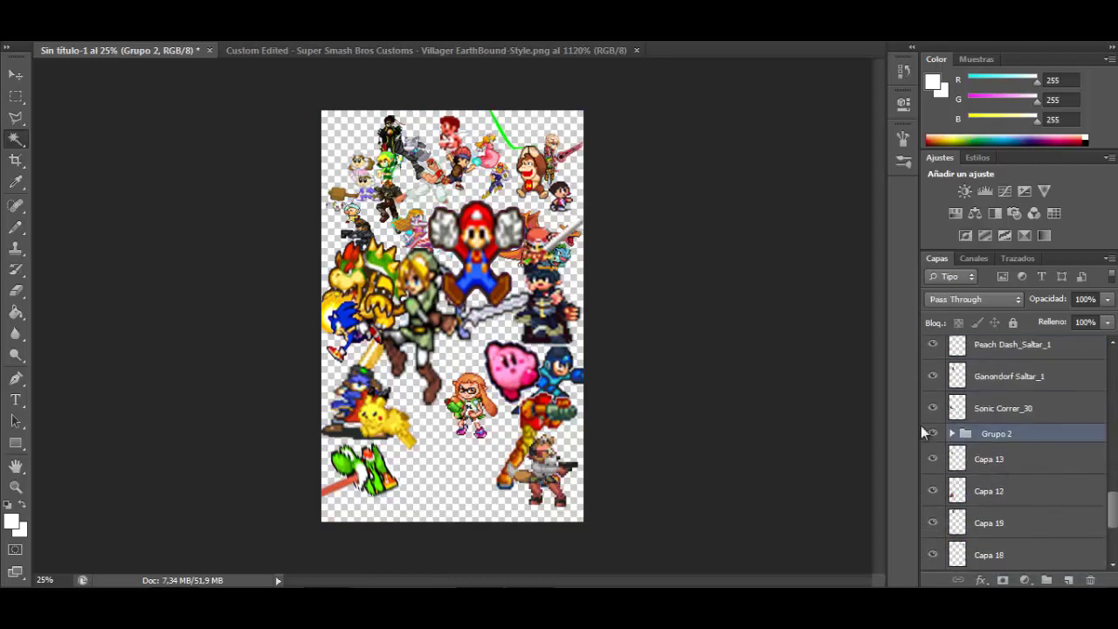
Take the new layer Capa 22 out of Grupo 2 and place it directly above the poster layer Capa 1.
double_click(964, 437)
click(763, 190)
click(952, 433)
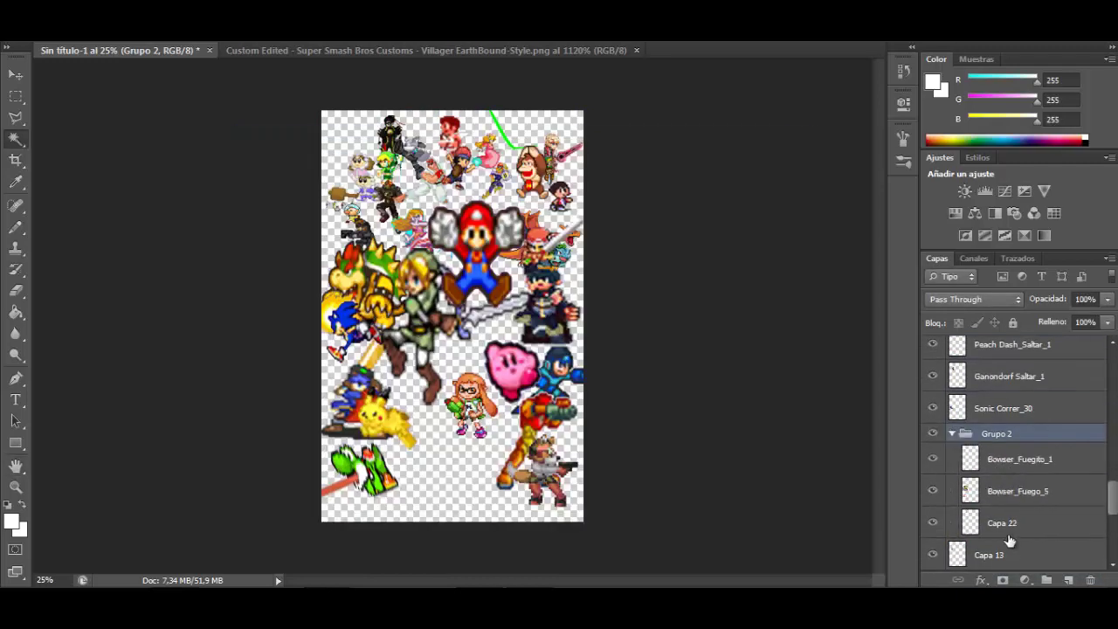
drag(1010, 534, 1007, 564)
click(952, 433)
drag(973, 498, 977, 541)
scroll(969, 524, down, 1)
drag(953, 440, 963, 542)
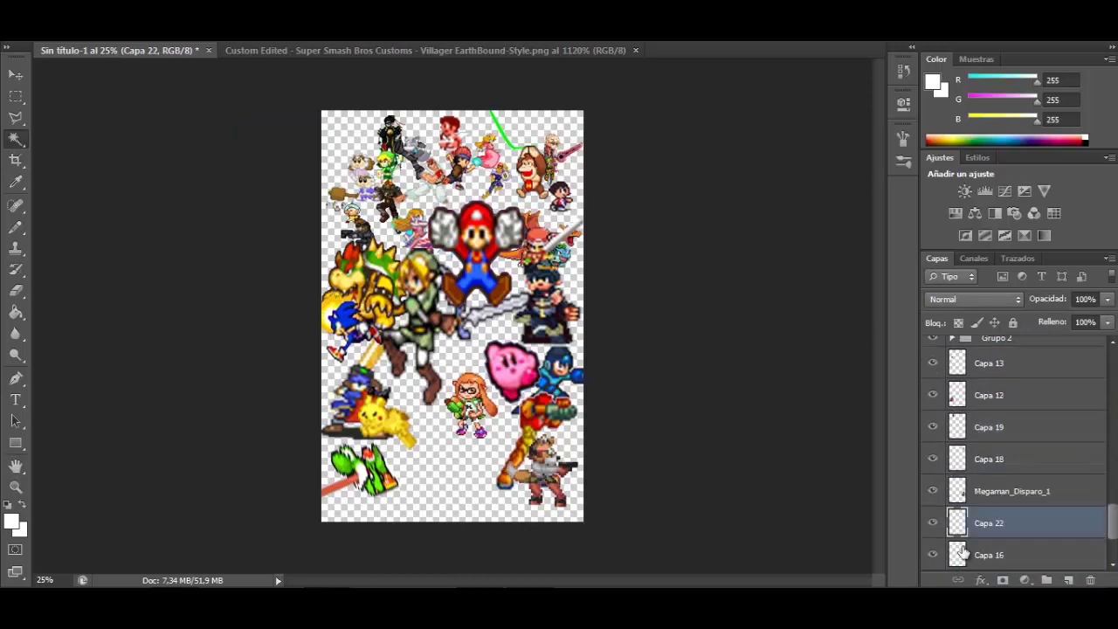
scroll(964, 542, down, 1)
drag(982, 428, 992, 541)
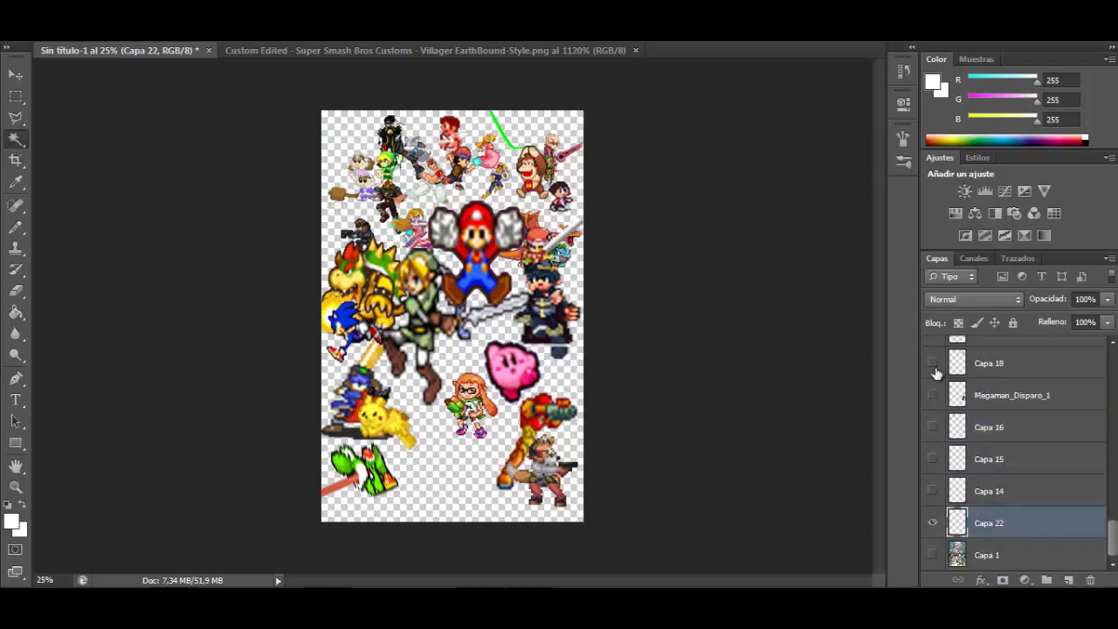
Hide the sprite layers above Capa 22, then show and select the original poster layer Capa 1.
drag(935, 371, 1109, 551)
click(933, 554)
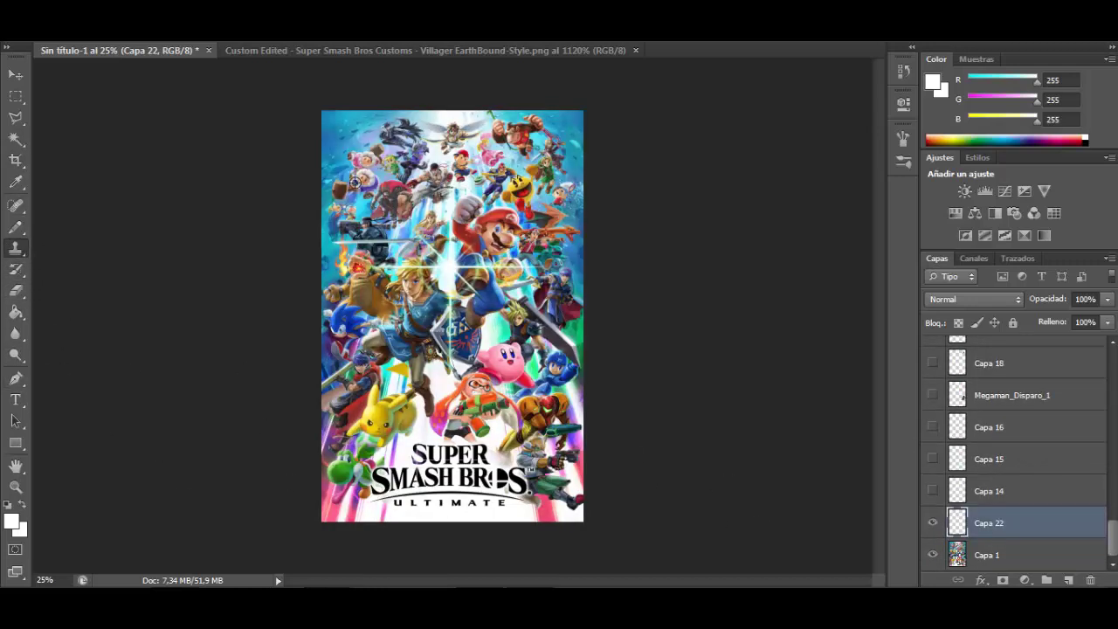
click(994, 555)
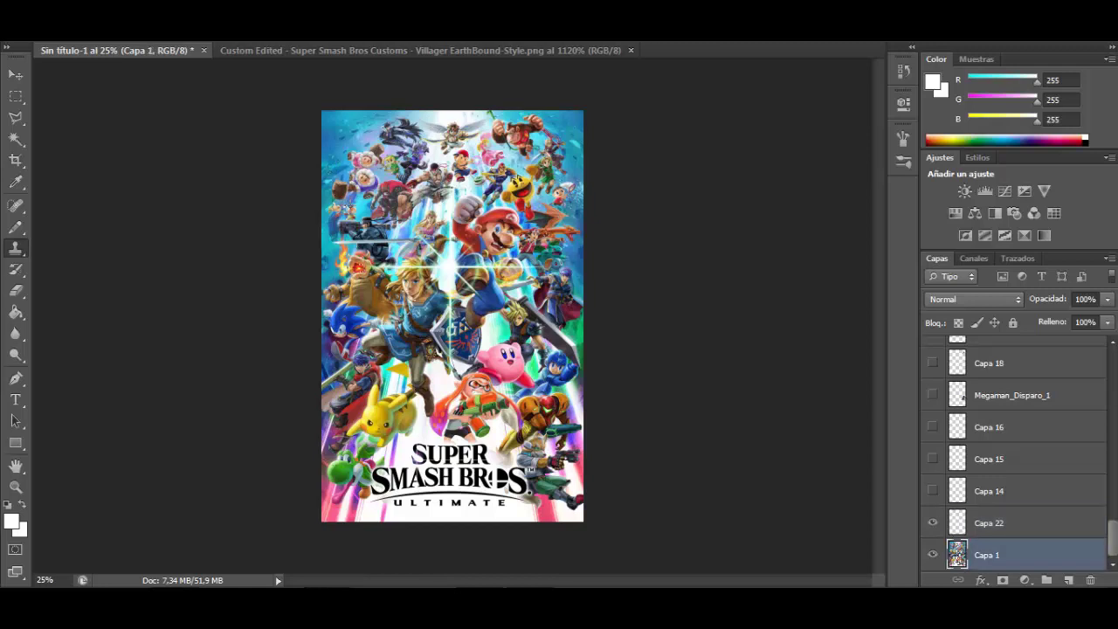
right_click(16, 250)
click(217, 37)
click(73, 37)
click(61, 155)
drag(43, 60, 303, 145)
click(307, 148)
Hide the poster layer and fill Capa 22 with bright cyan using the Paint Bucket.
click(933, 554)
click(995, 523)
click(16, 334)
click(16, 313)
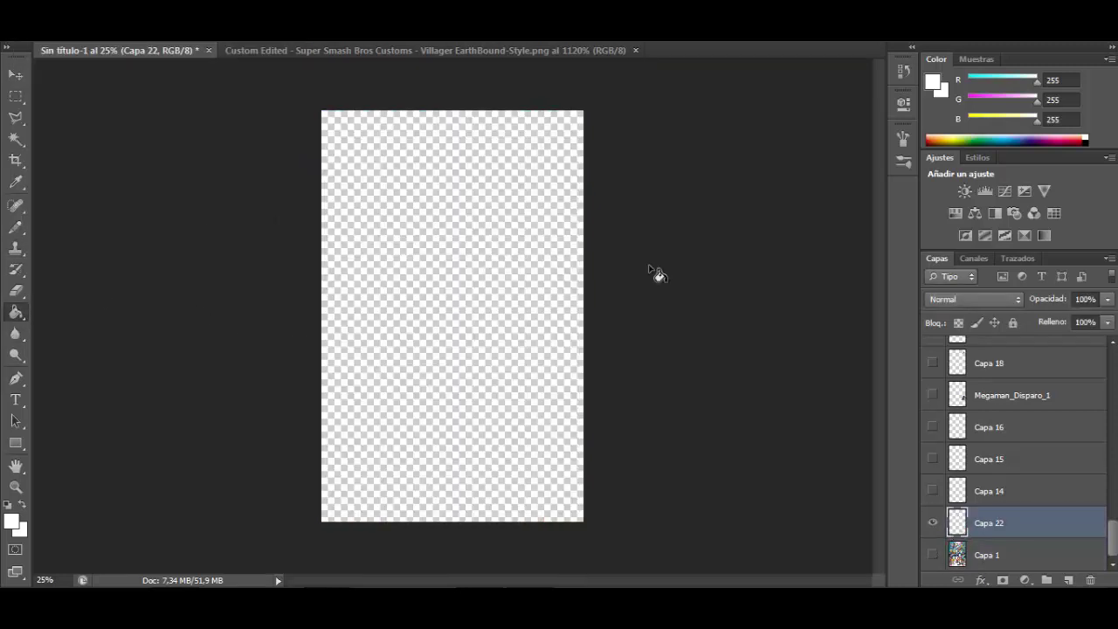
drag(1037, 82, 977, 82)
click(523, 314)
Show the poster layer again and lower the cyan layer's opacity to 31%.
drag(957, 521, 960, 562)
click(1107, 300)
drag(1077, 322, 1048, 324)
click(1106, 302)
Paint a pink (236, 99, 149) dividing line with the Brush across the cyan layer at Kirby's height.
click(1065, 138)
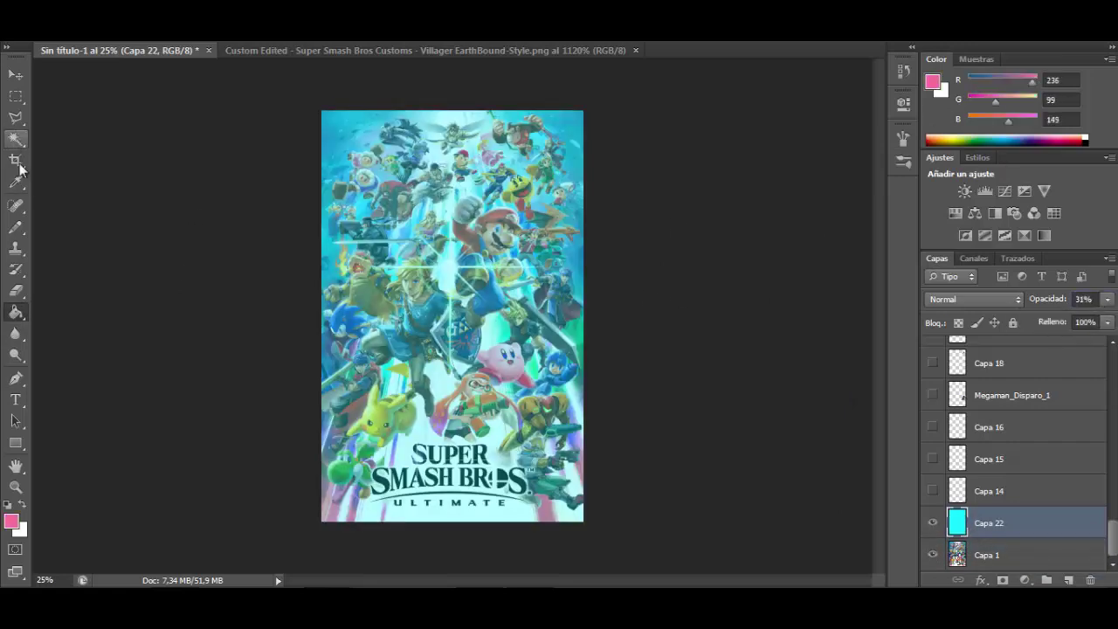
click(16, 228)
right_click(52, 84)
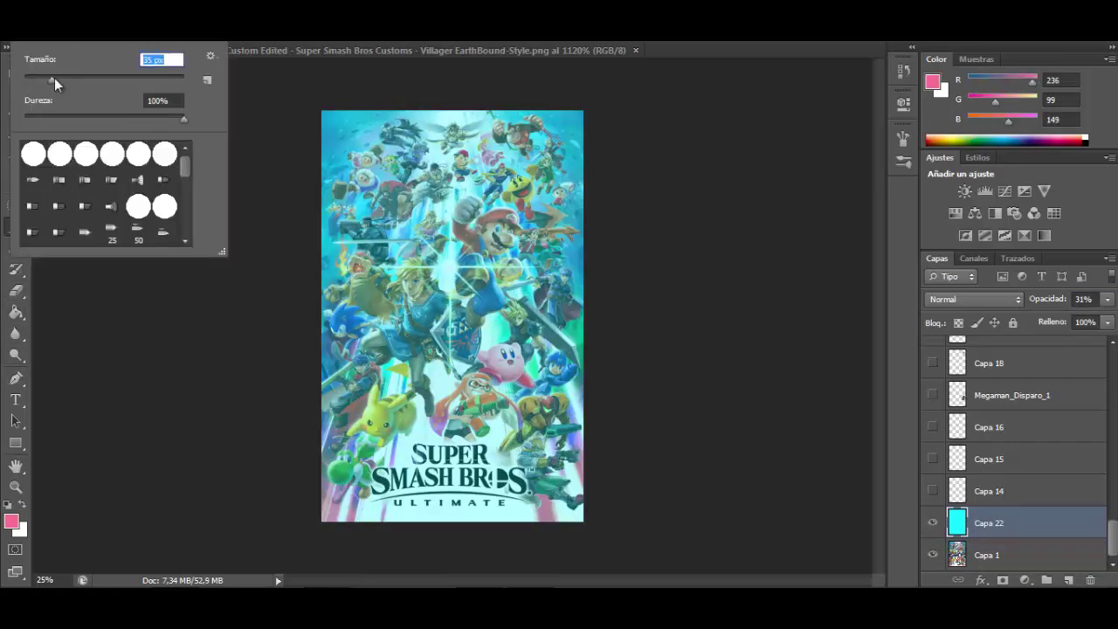
drag(54, 80, 59, 80)
right_click(22, 229)
click(70, 225)
mouse_move(327, 467)
mouse_down()
mouse_move(362, 382)
mouse_move(607, 373)
mouse_up()
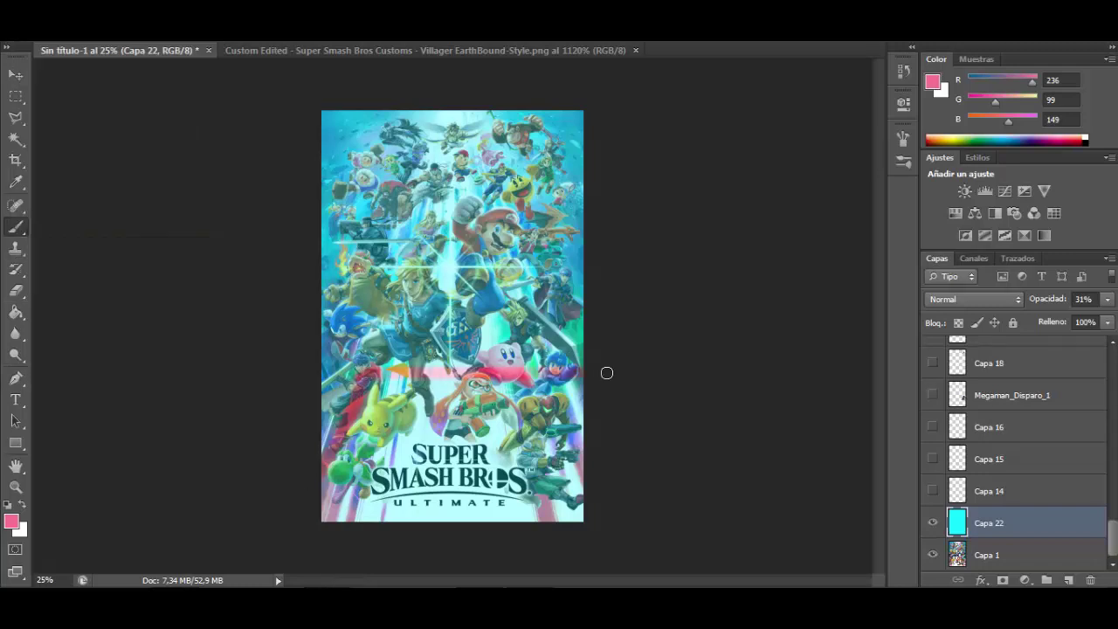
mouse_move(321, 368)
mouse_down()
mouse_move(351, 378)
mouse_move(342, 410)
mouse_up()
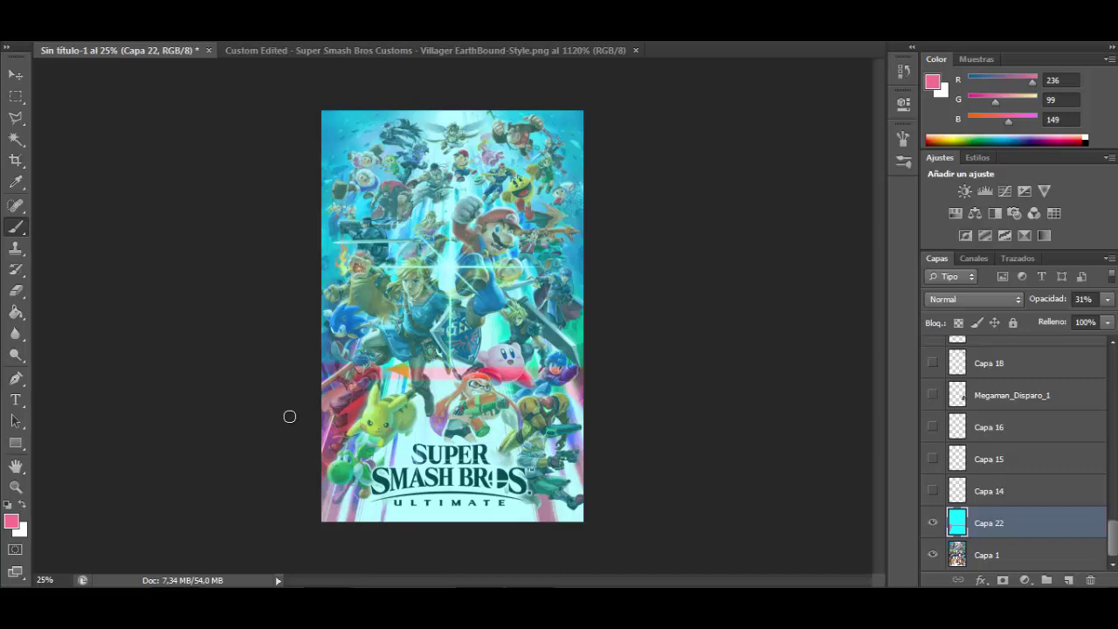
Fill the area below the dividing line with pink and paint over the leftover cyan gaps at 100% layer opacity.
click(16, 312)
click(358, 397)
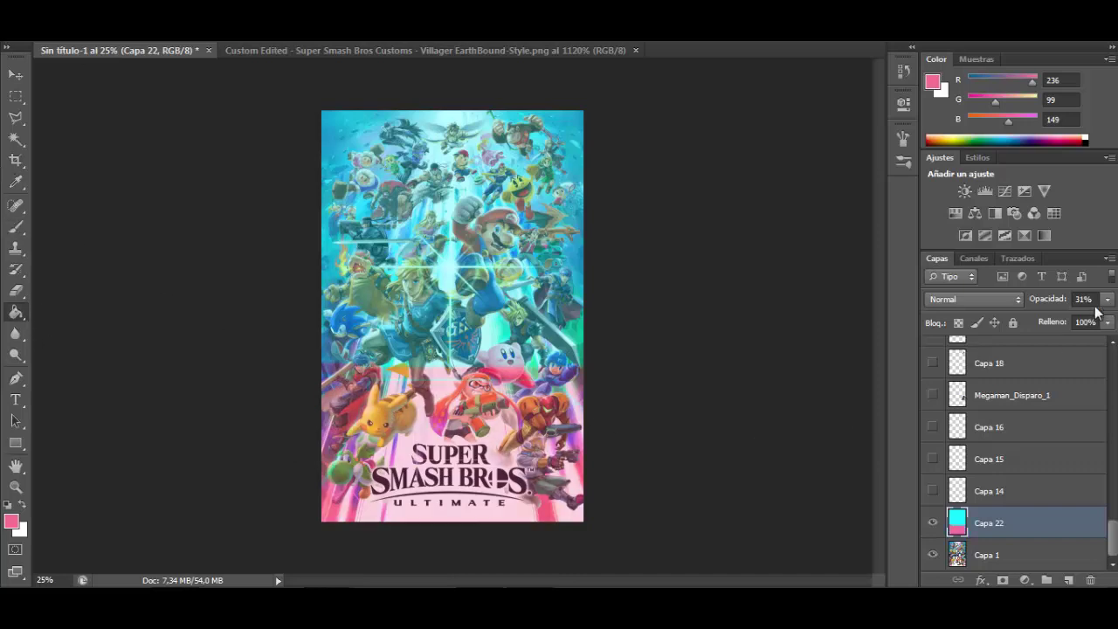
drag(1106, 298, 1114, 320)
key(b)
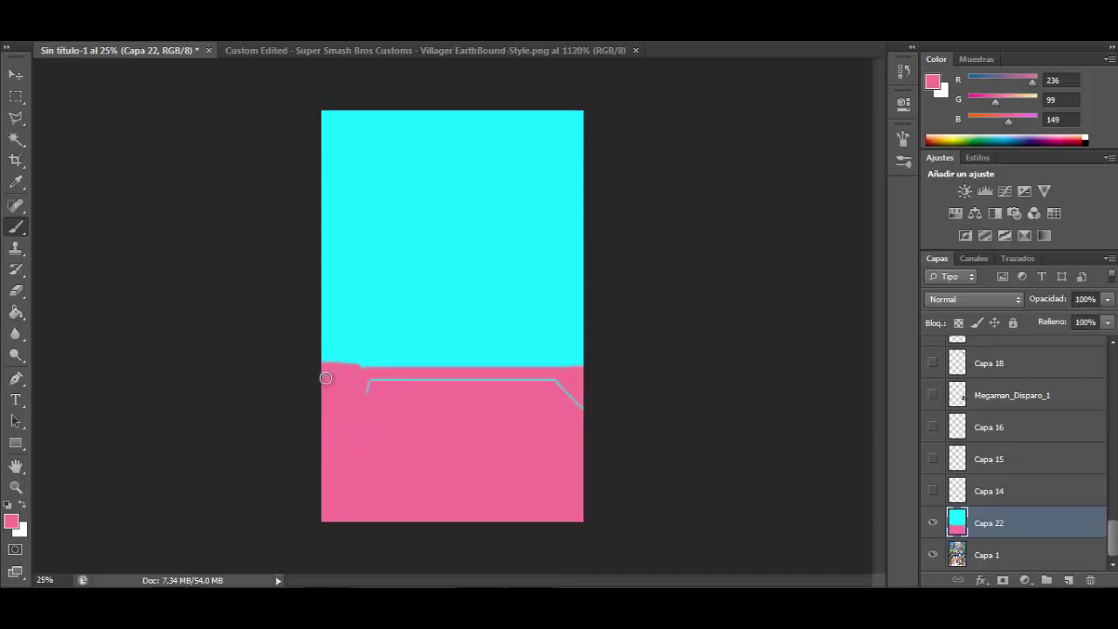
Add a new layer beneath the cyan-and-pink layer Capa 22 and set Capa 22's opacity to 32%.
click(1066, 582)
drag(997, 524, 994, 563)
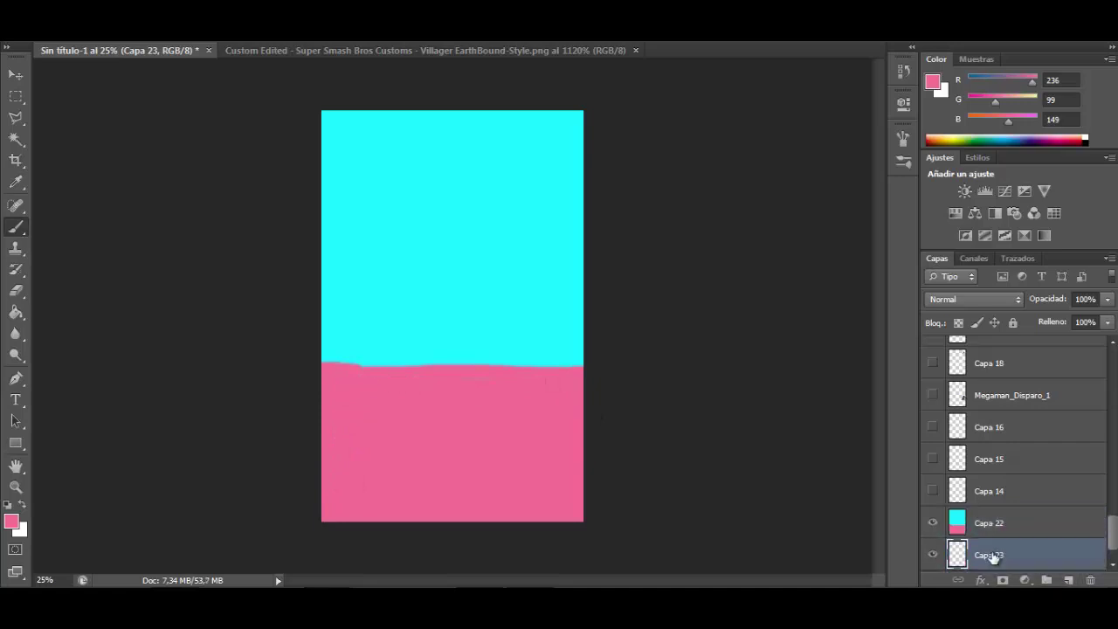
click(1017, 524)
drag(1106, 300, 1050, 325)
click(825, 367)
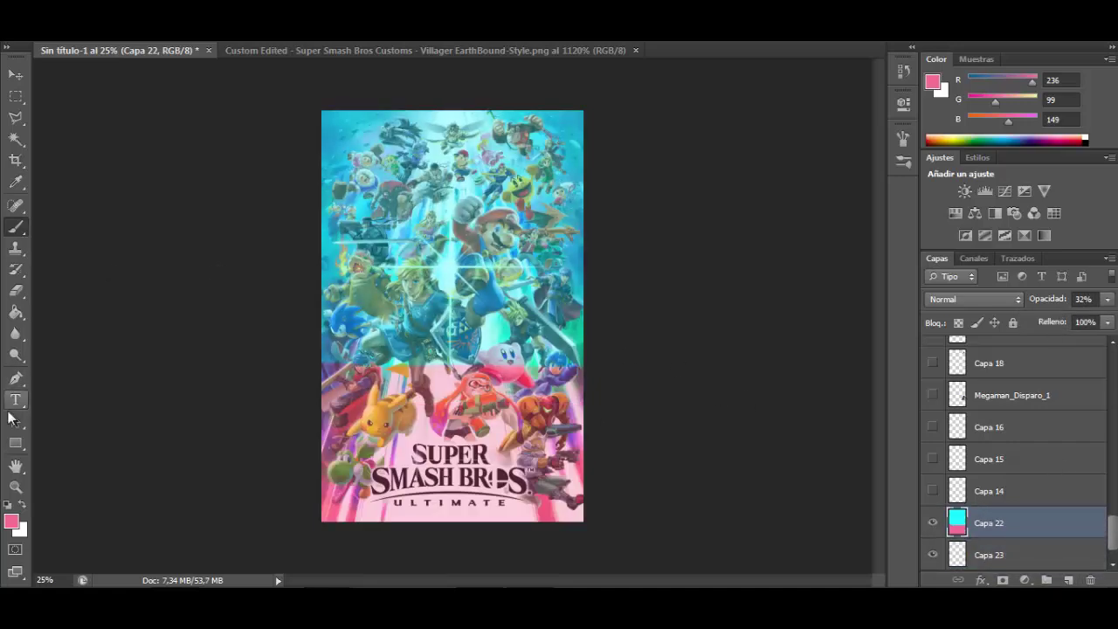
Fill the new layer Capa 23 with white using the Paint Bucket.
click(16, 312)
click(1085, 137)
click(972, 551)
click(540, 220)
Set the cyan-and-pink layer's opacity to 48% over the white layer.
click(1017, 524)
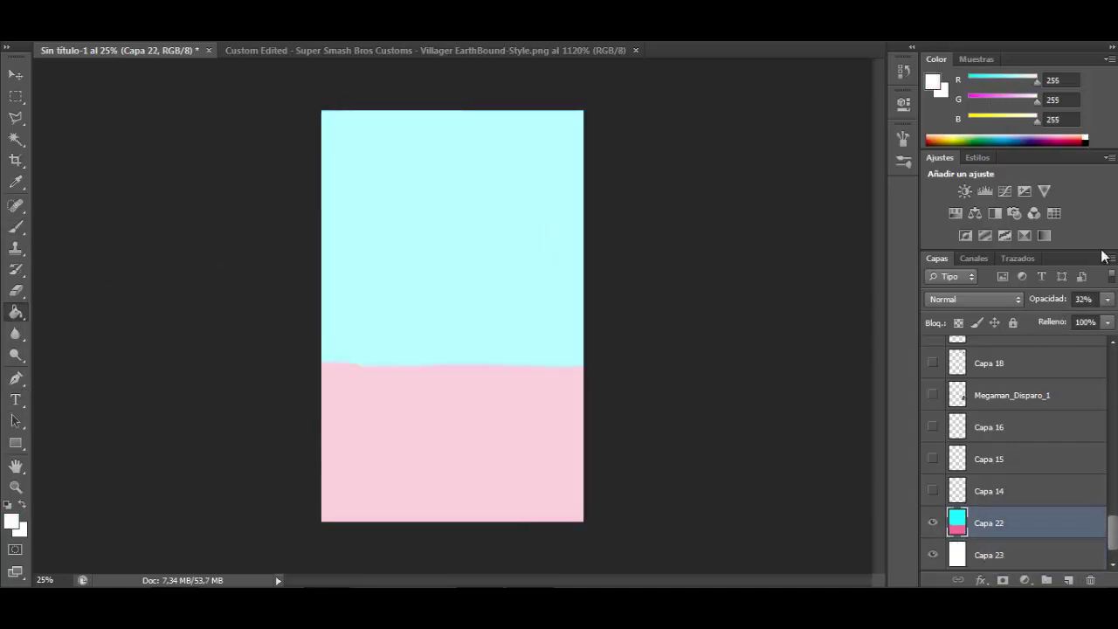
drag(1107, 299, 1067, 319)
click(714, 348)
Turn the hidden sprite layers back on, from Capa 14 and Megaman_Disparo_1 up through Capa 8.
drag(1111, 531, 1110, 540)
click(934, 461)
drag(932, 428, 932, 363)
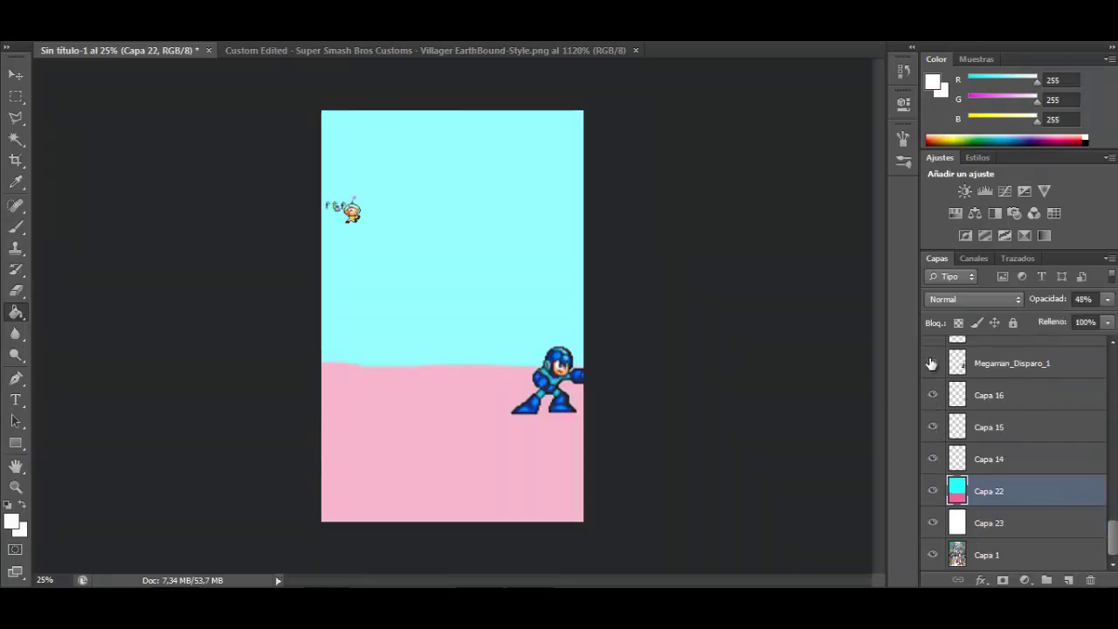
scroll(932, 375, up, 6)
click(932, 522)
drag(931, 503, 933, 350)
scroll(934, 375, up, 4)
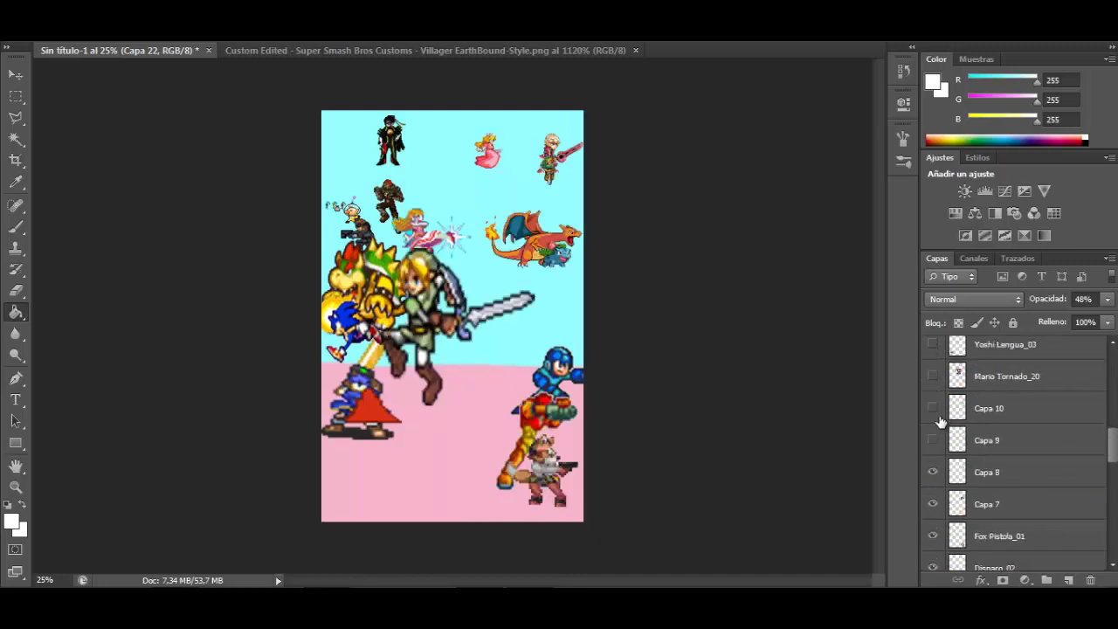
Show the remaining hidden sprite layers, from Capa 9 and Mario Tornado_20 up to the top of the layer stack.
drag(934, 441, 934, 367)
click(16, 76)
click(537, 245)
scroll(942, 360, up, 1)
click(939, 359)
scroll(1002, 456, up, 4)
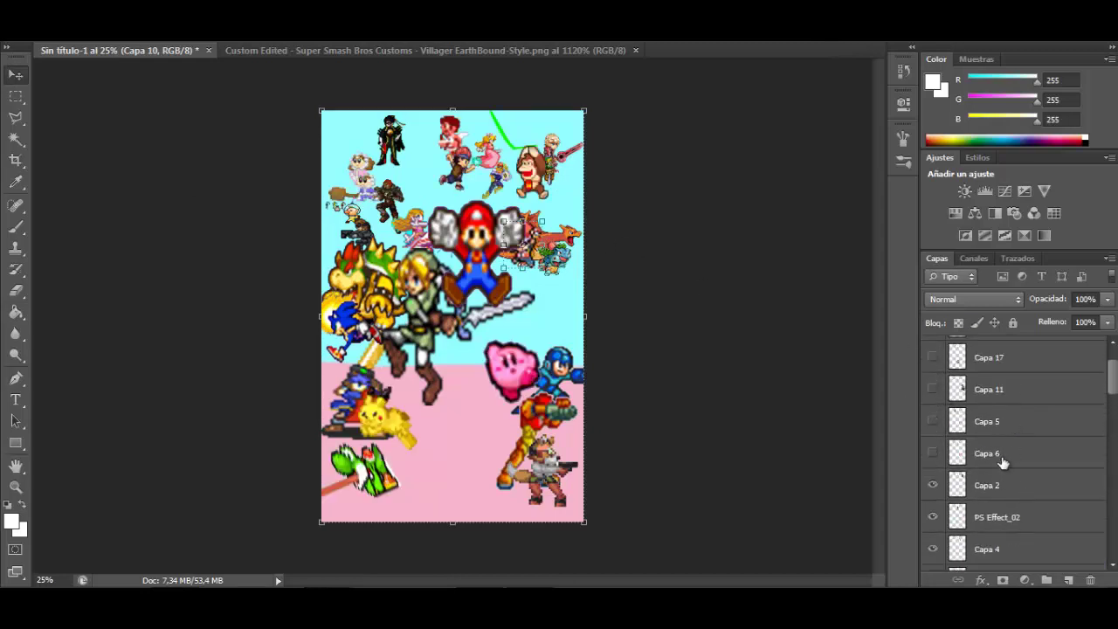
click(933, 423)
drag(941, 393, 935, 365)
Move the reference poster layer Capa 1 to the top of the stack and lower its opacity to make it a faint overlay.
scroll(959, 423, down, 15)
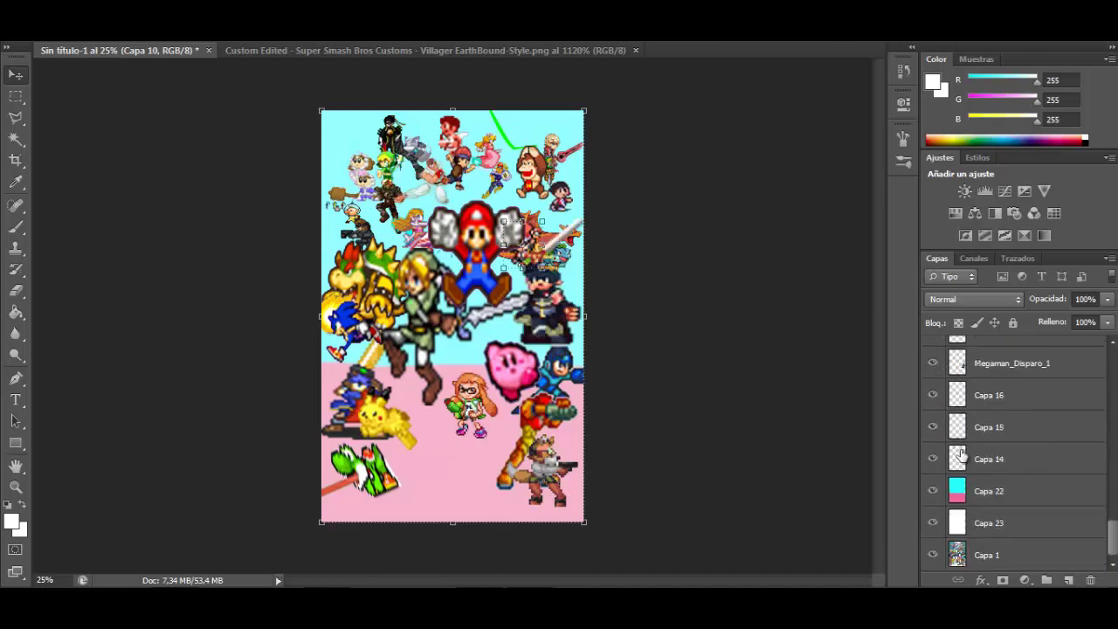
drag(974, 484, 992, 340)
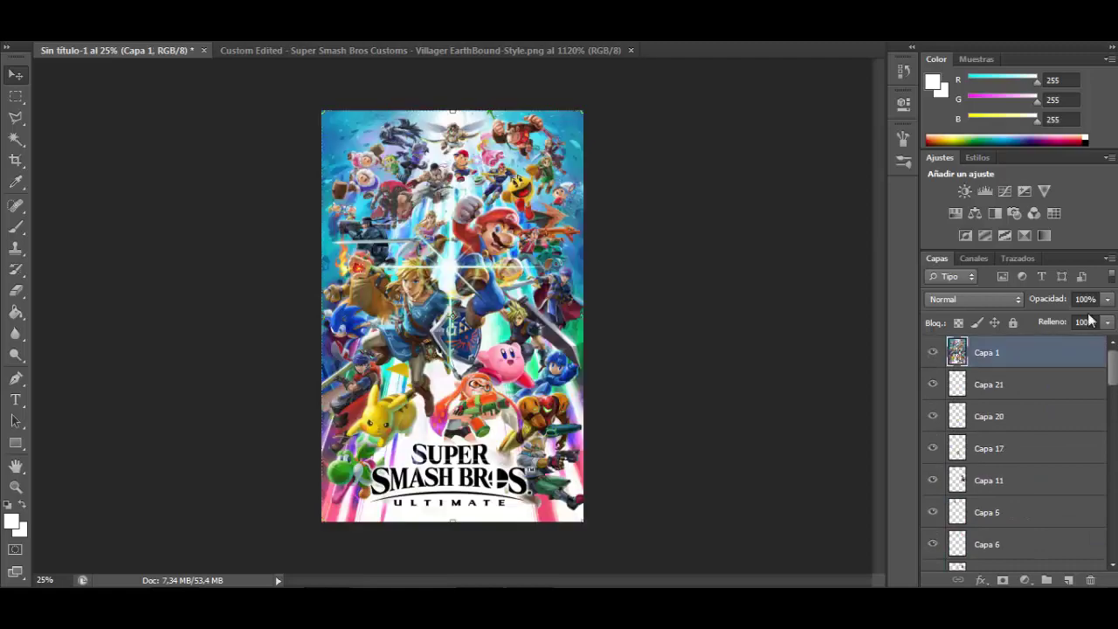
click(1107, 300)
drag(1056, 319, 1045, 321)
click(931, 353)
click(931, 353)
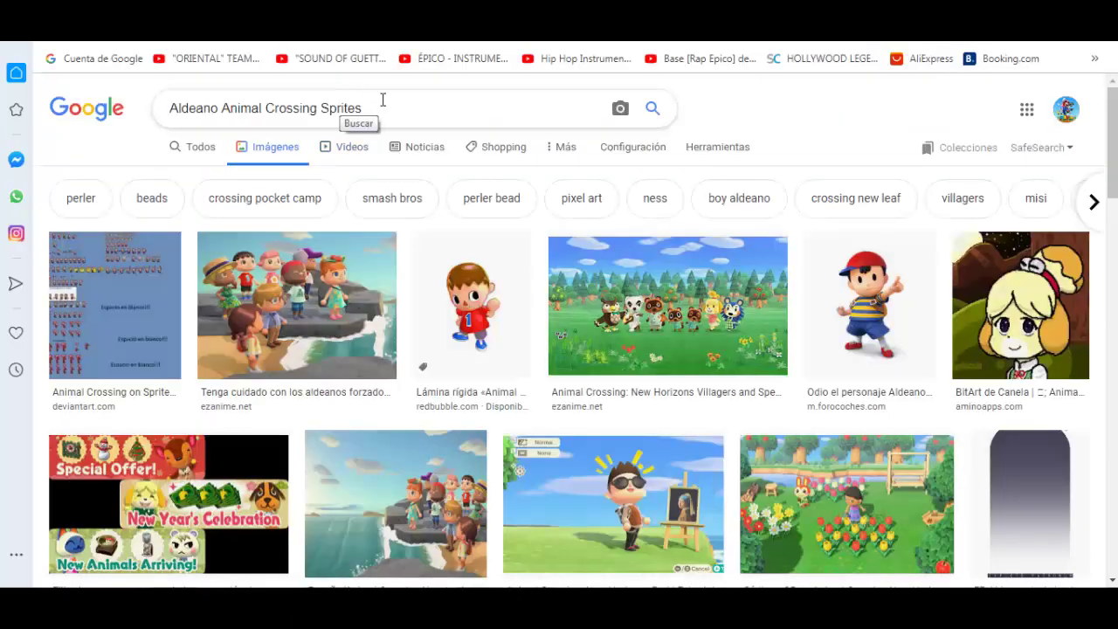
Switch to the browser and search Google Images for "Super Smash Bros Ultimate Pixel logo".
triple_click(382, 100)
text(Super Sm)
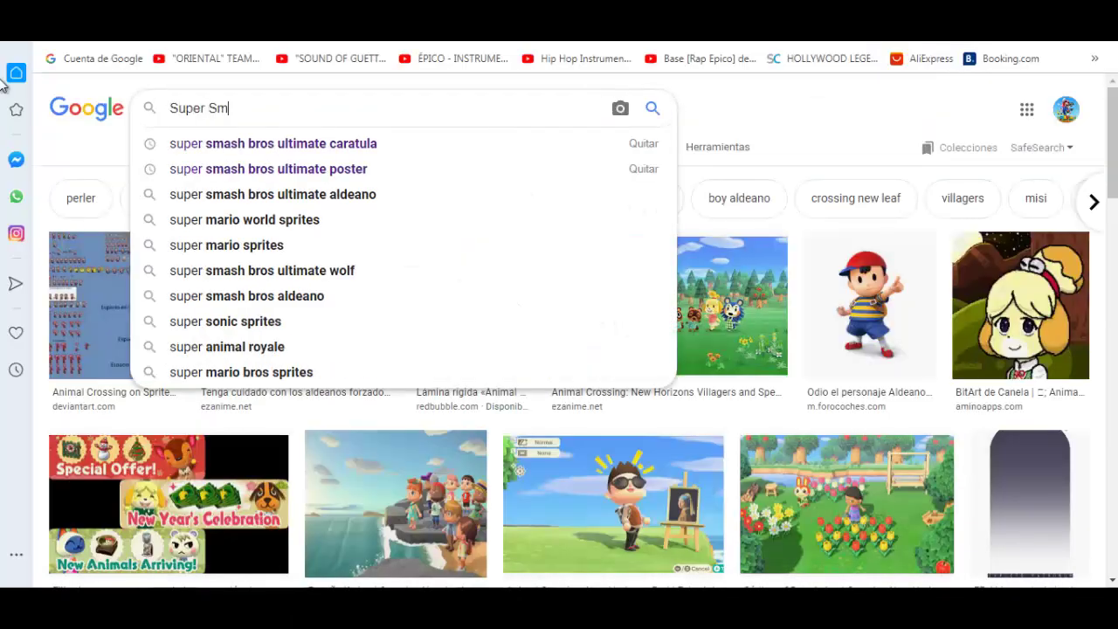
text(ash Bros Ultimate Pixel logo)
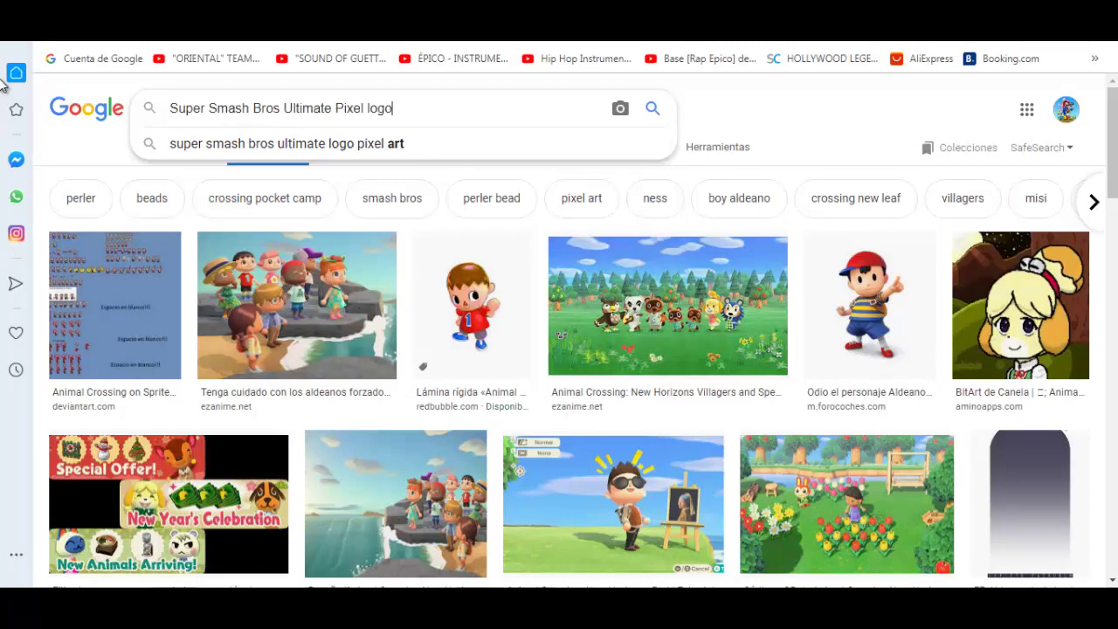
key(Return)
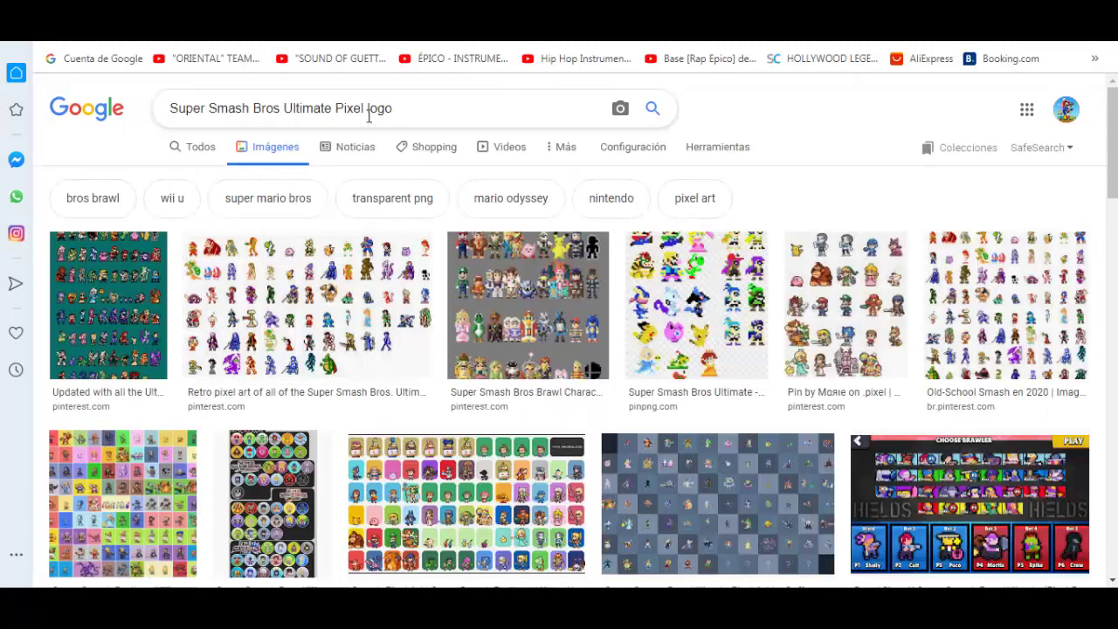
Change the image search to "Super Smash Bros Ultimate logo pixel art" and look through the results for a title logo.
double_click(353, 107)
key(BackSpace)
click(416, 108)
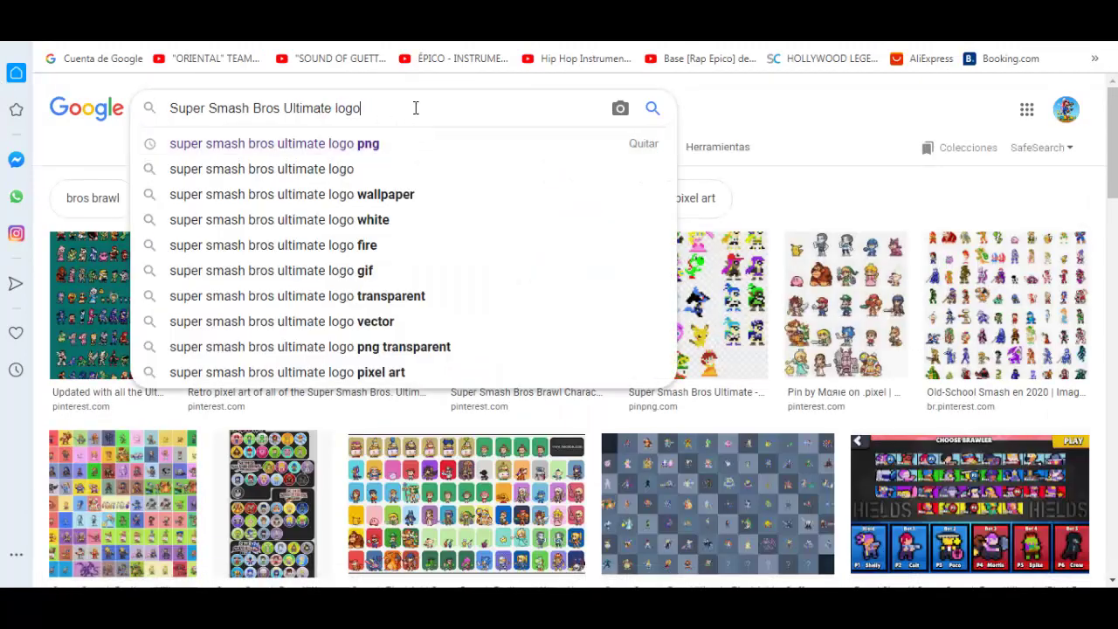
text(pixel art)
key(Return)
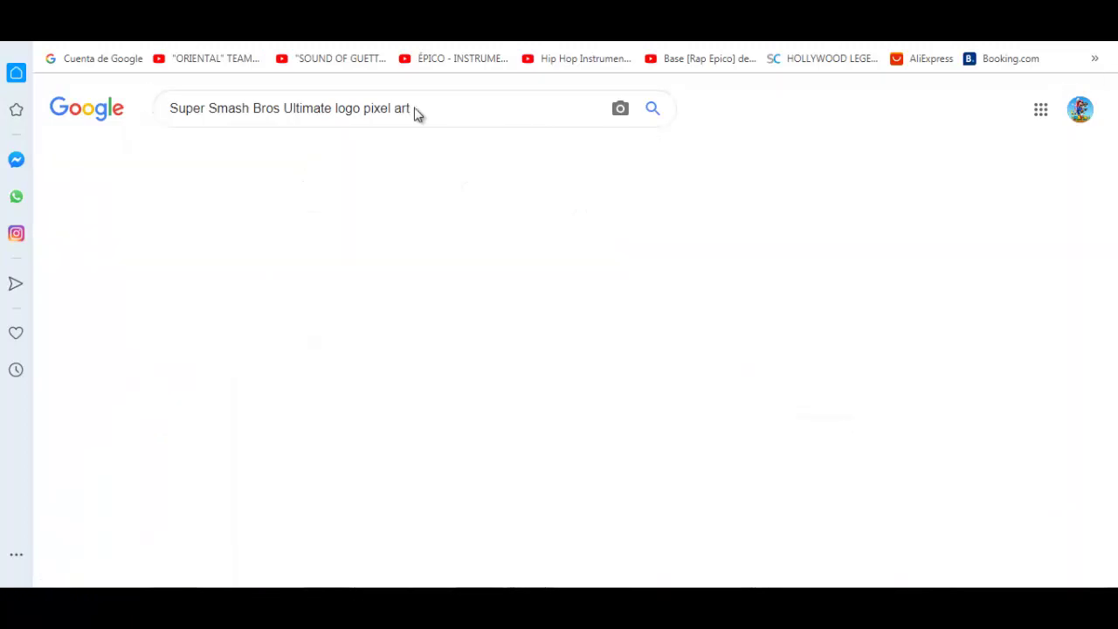
scroll(532, 326, down, 5)
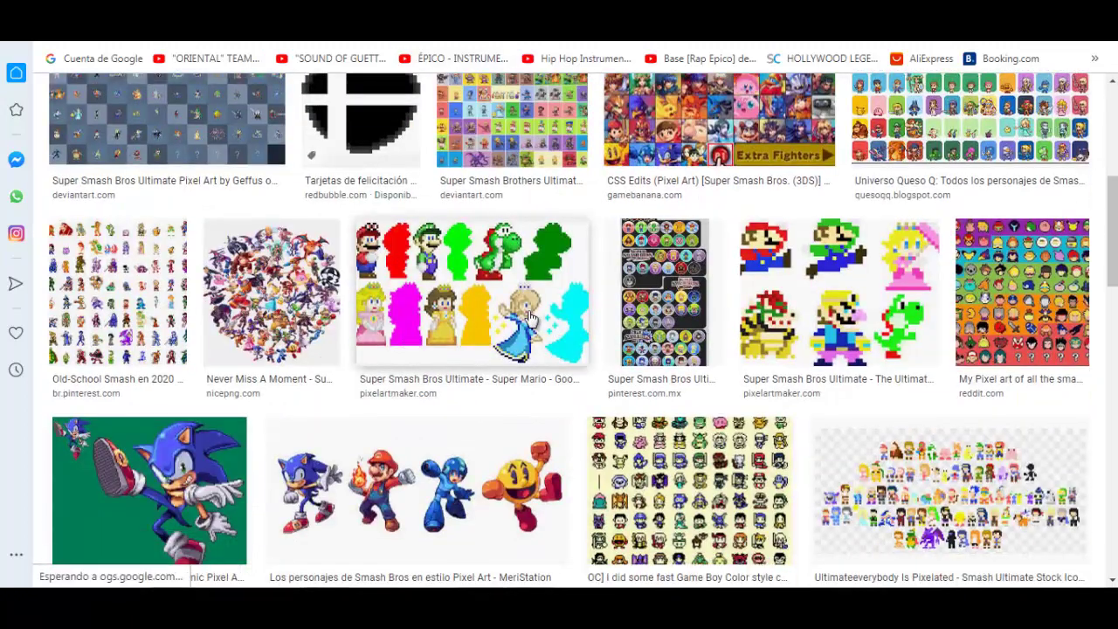
scroll(528, 323, down, 10)
scroll(262, 305, up, 15)
Shorten the image search to "Super Smash Bros logo pixel art" and browse the results.
drag(362, 110, 412, 111)
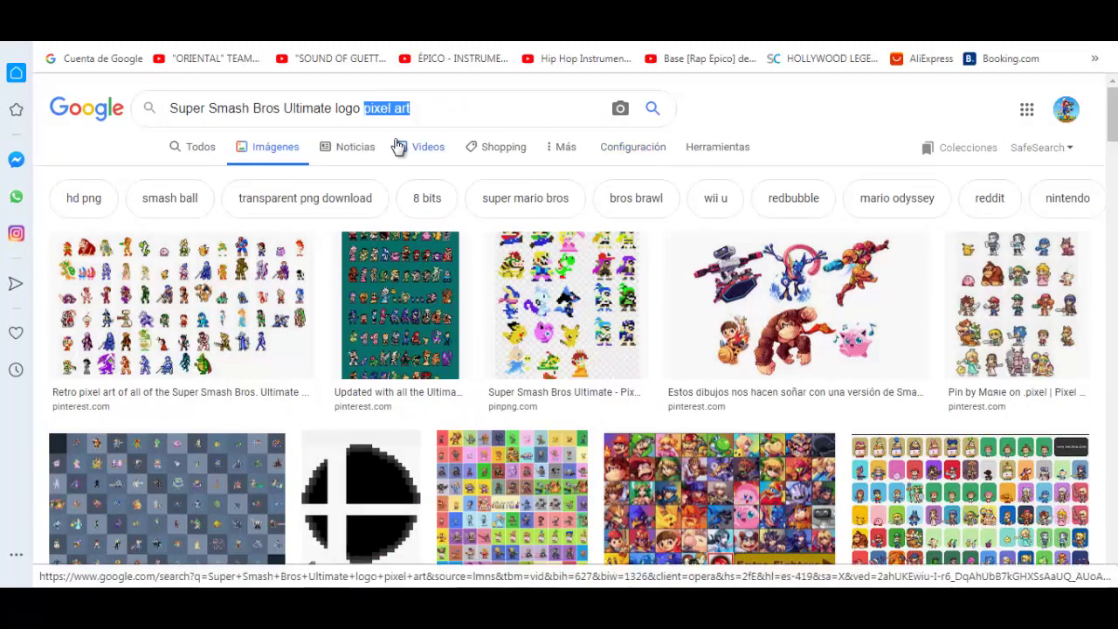
drag(284, 110, 357, 111)
key(BackSpace)
key(Return)
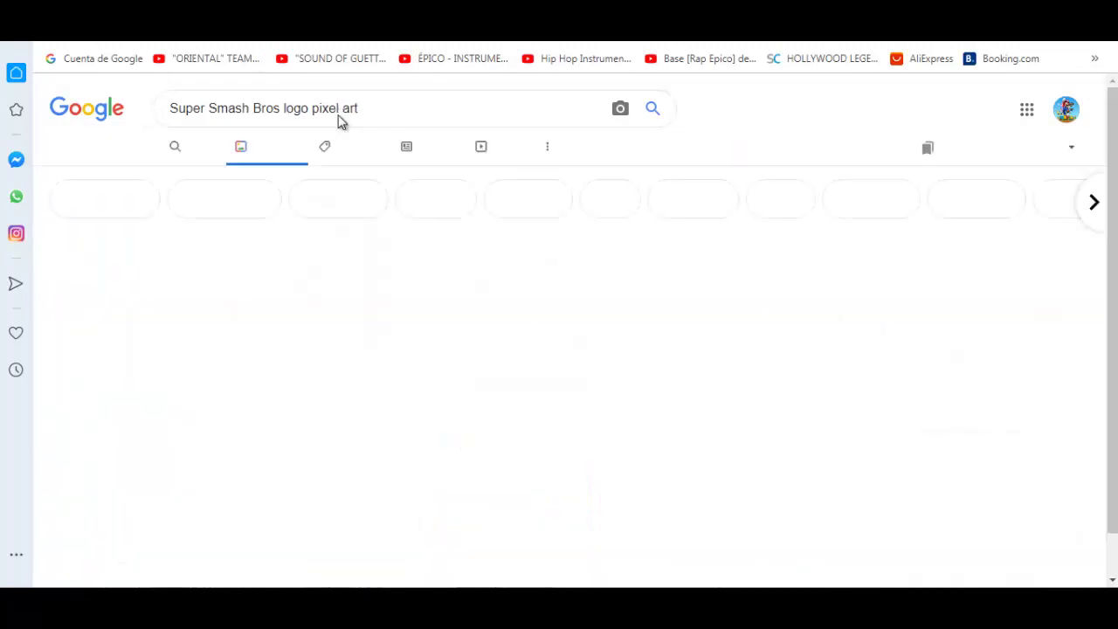
scroll(788, 359, down, 5)
scroll(788, 359, down, 5)
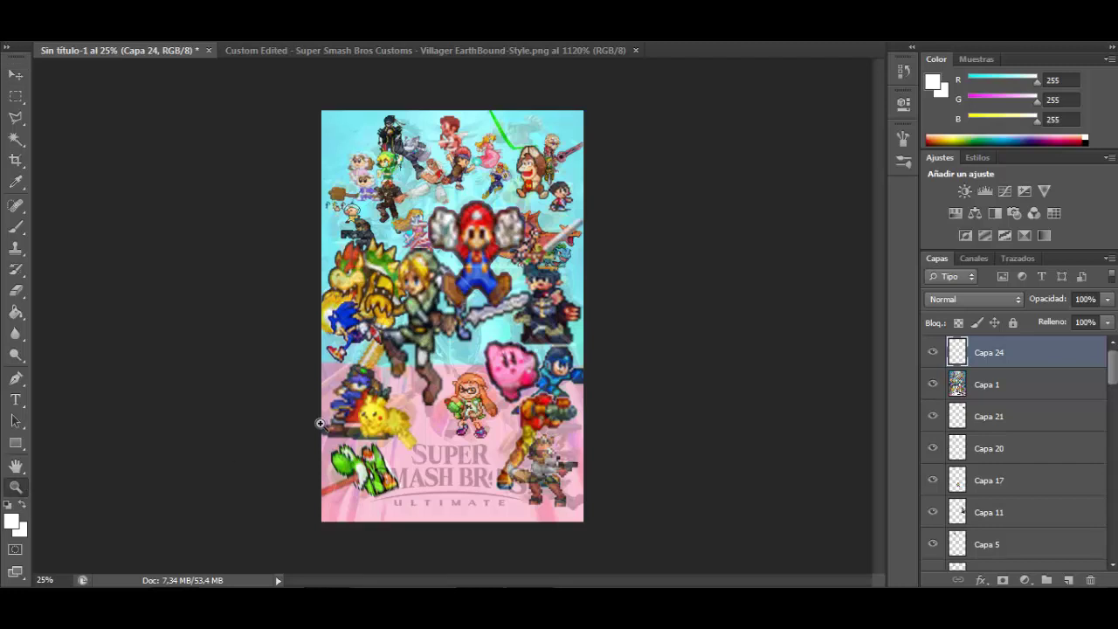
drag(319, 424, 947, 404)
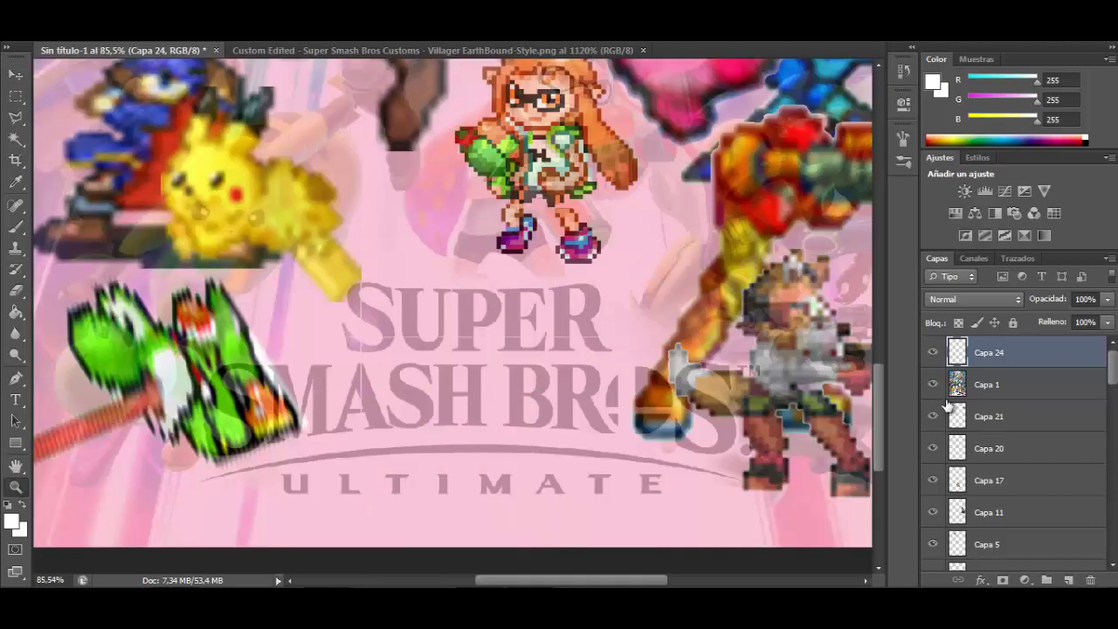
click(16, 227)
click(1087, 140)
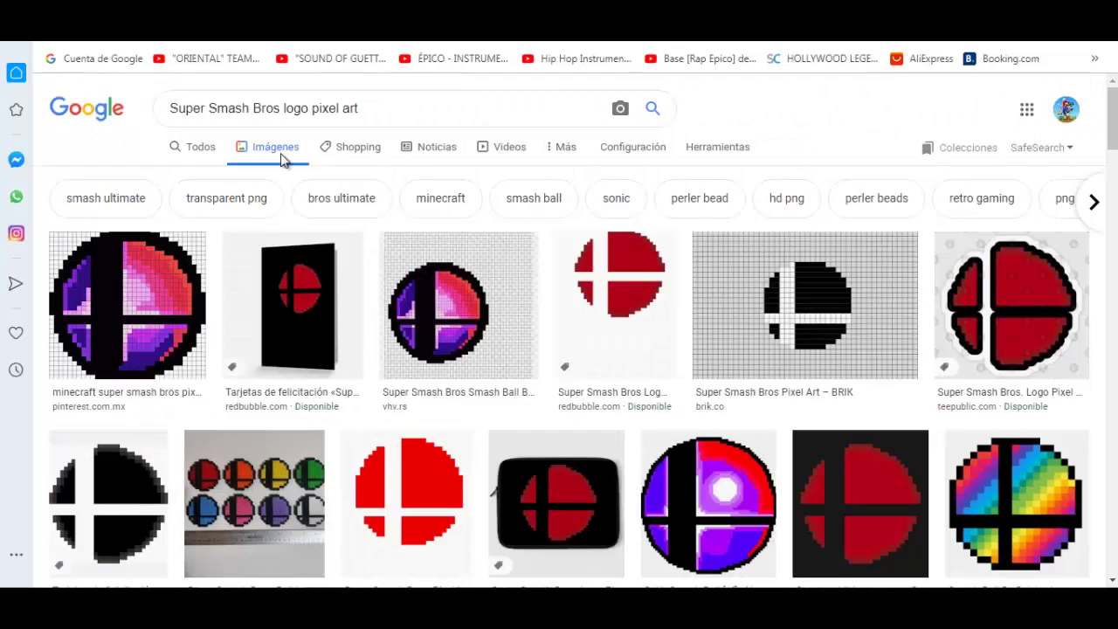
Search Google Images for "Super Smash Bros logo" and open the preview of Wikipedia's Super Smash Bros. Ultimate logo.
drag(313, 109, 657, 117)
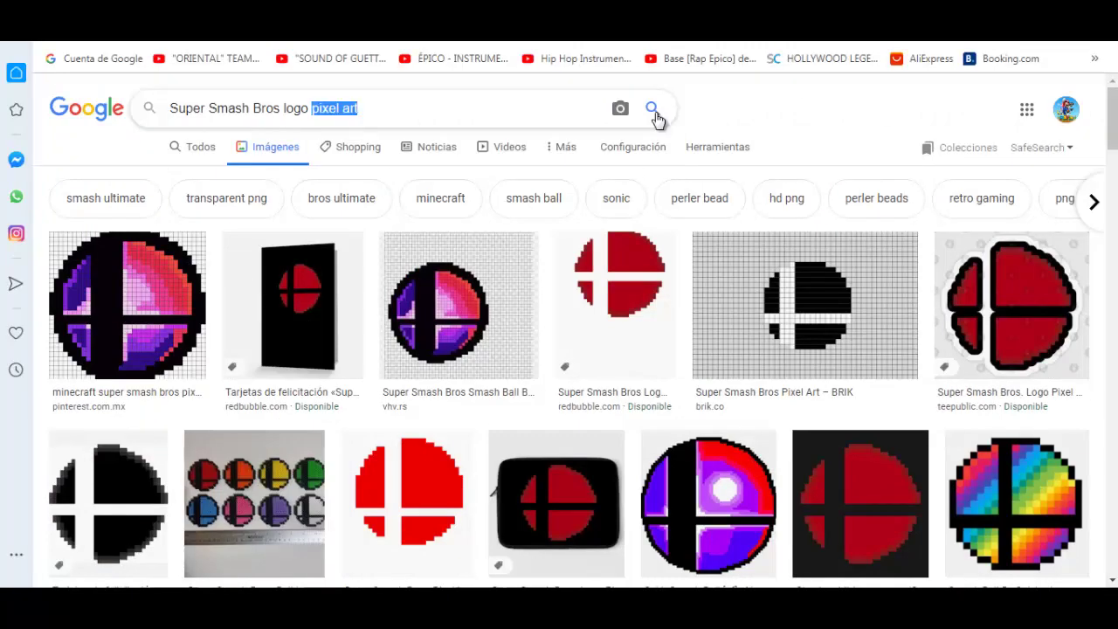
key(BackSpace)
click(652, 108)
click(282, 299)
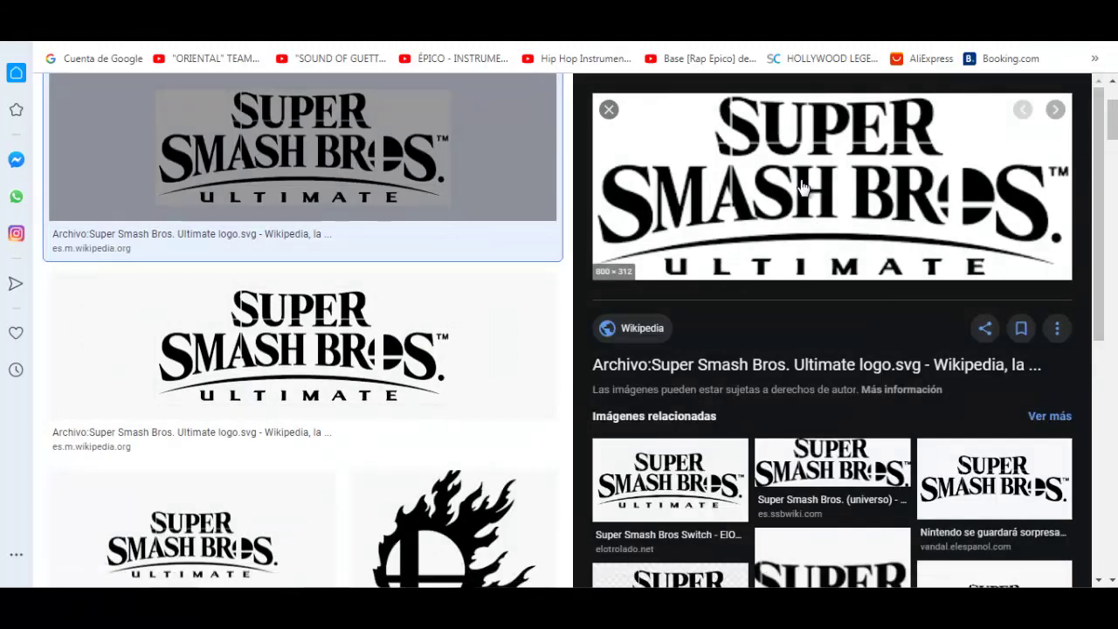
click(803, 186)
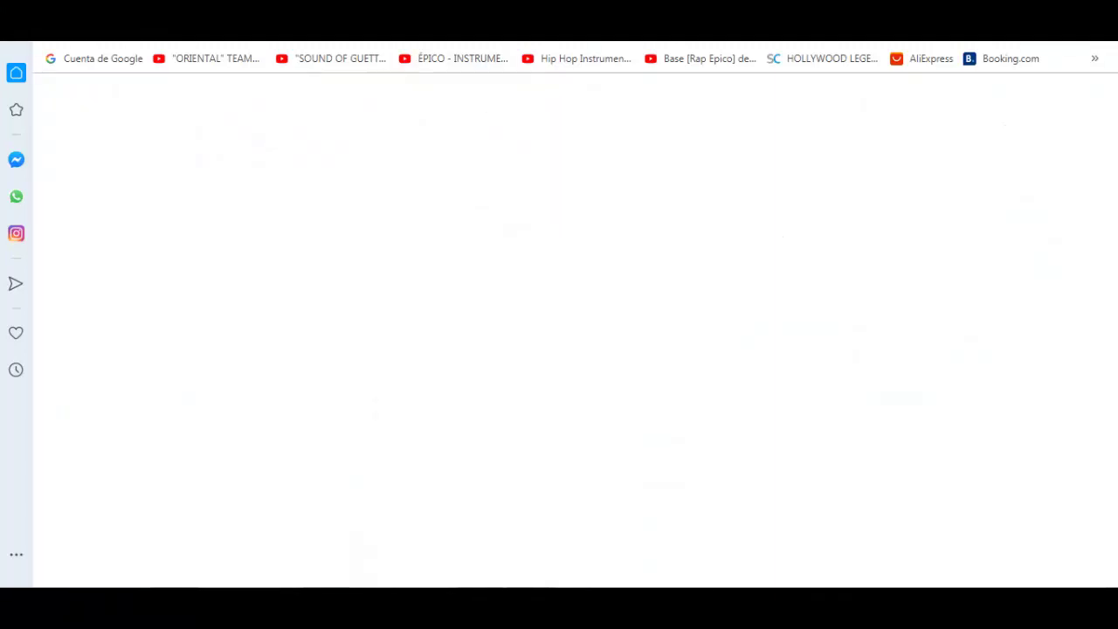
key(ctrl+w)
Save the logo image to the desktop as descarga.png.
right_click(685, 176)
click(771, 368)
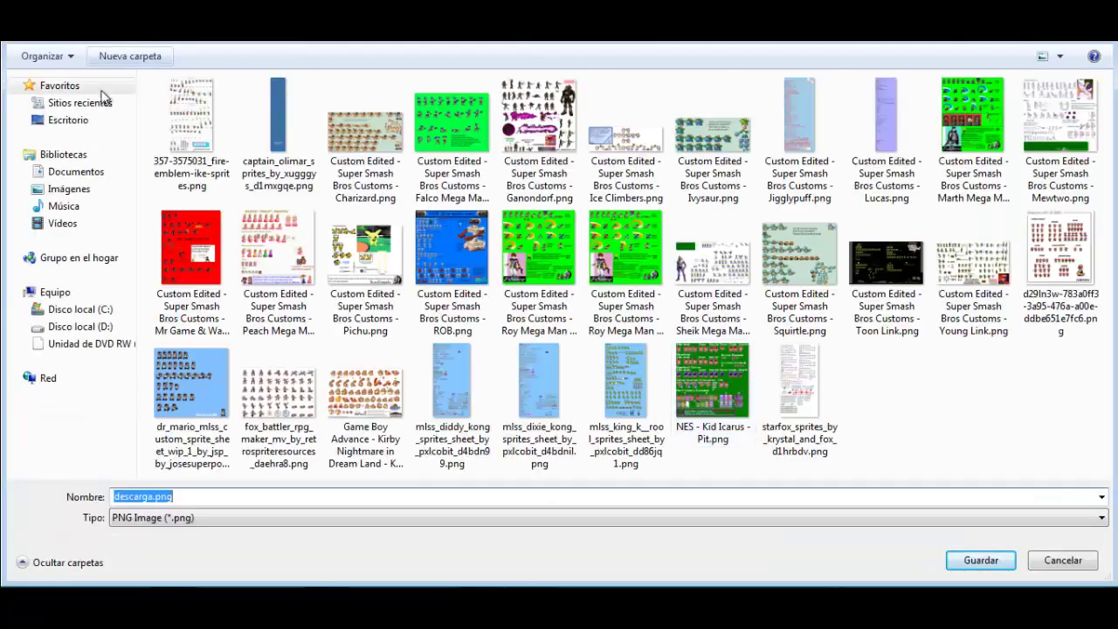
click(68, 120)
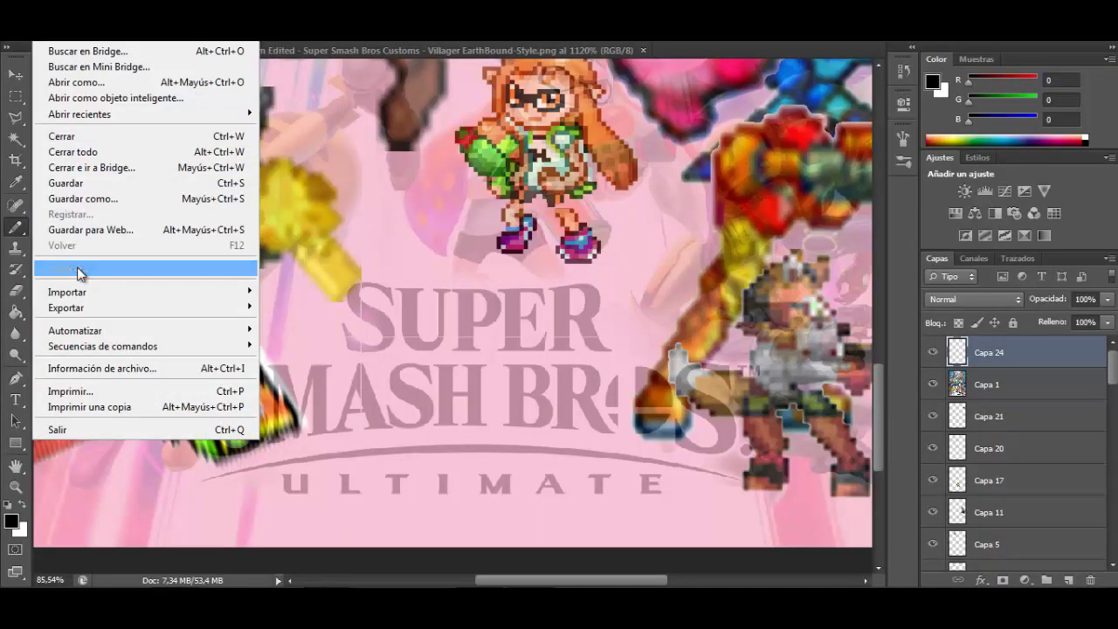
Return to Photoshop, place descarga.png in the poster document and scale it over the faint title at the poster's bottom.
click(79, 274)
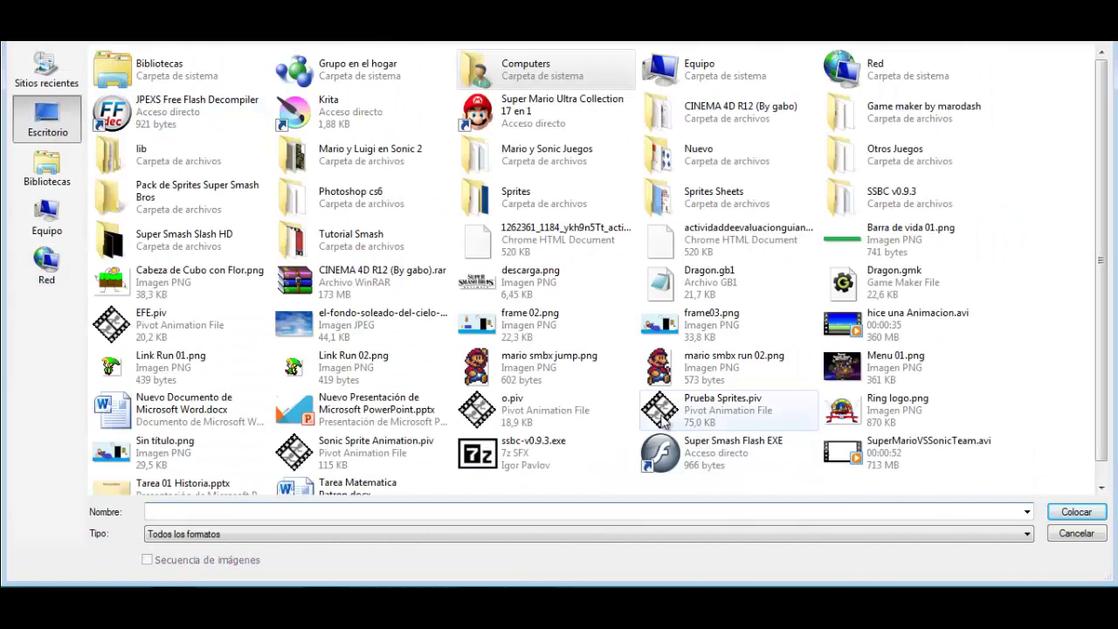
double_click(502, 341)
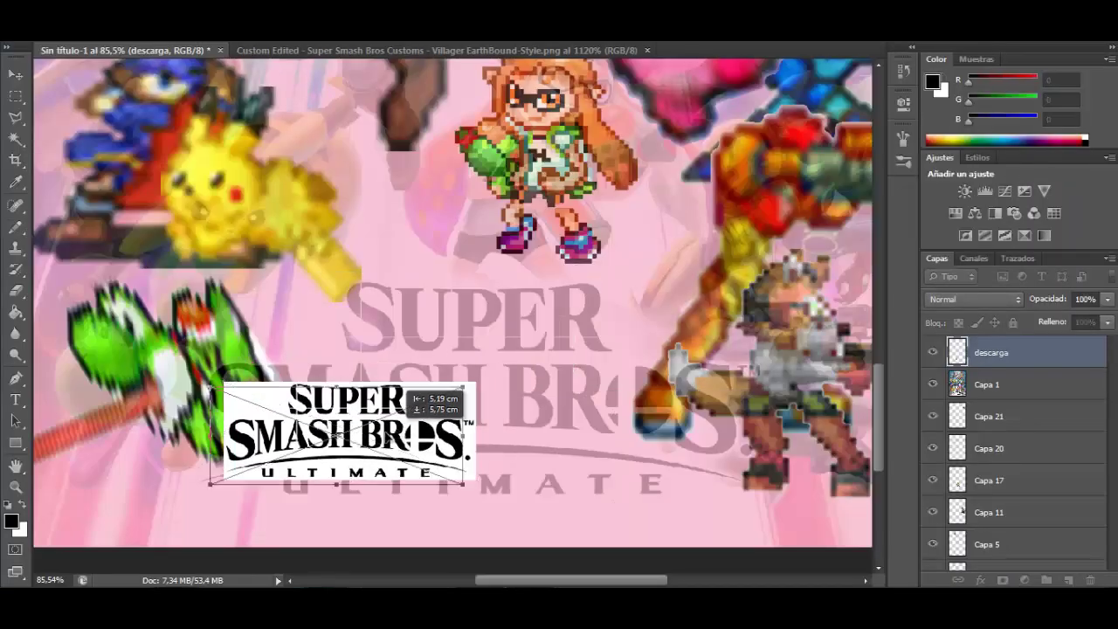
drag(465, 403, 755, 273)
click(727, 31)
Rasterize the placed logo layer and delete its white background with the Magic Wand, including the white inside the letters.
click(16, 138)
click(227, 314)
key(Delete)
click(511, 232)
click(16, 290)
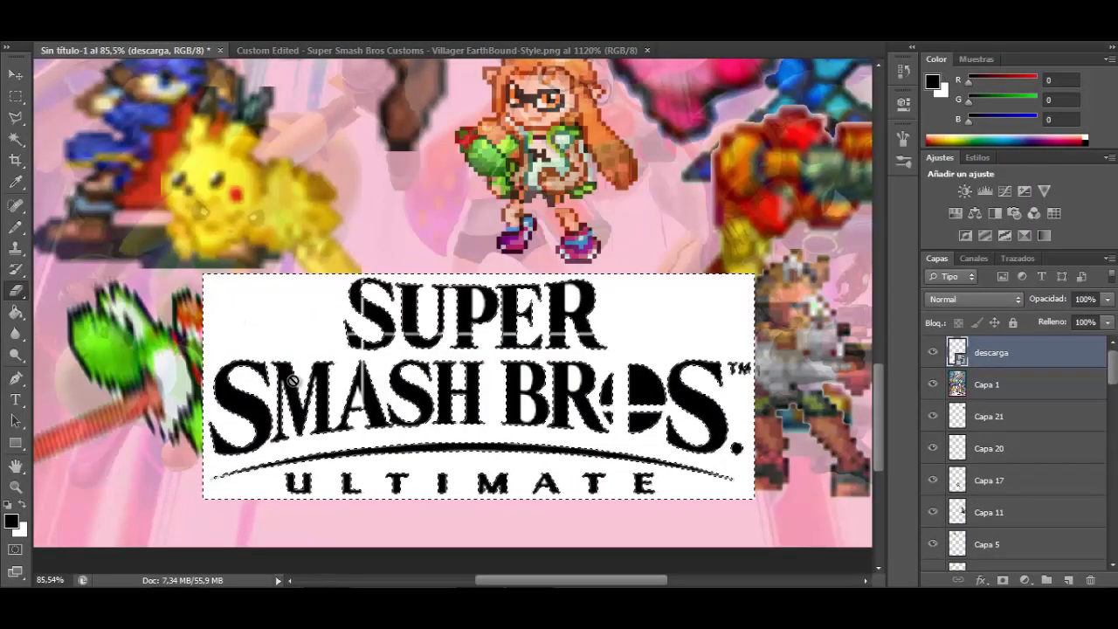
click(271, 306)
click(477, 246)
key(Delete)
key(ctrl+d)
click(16, 139)
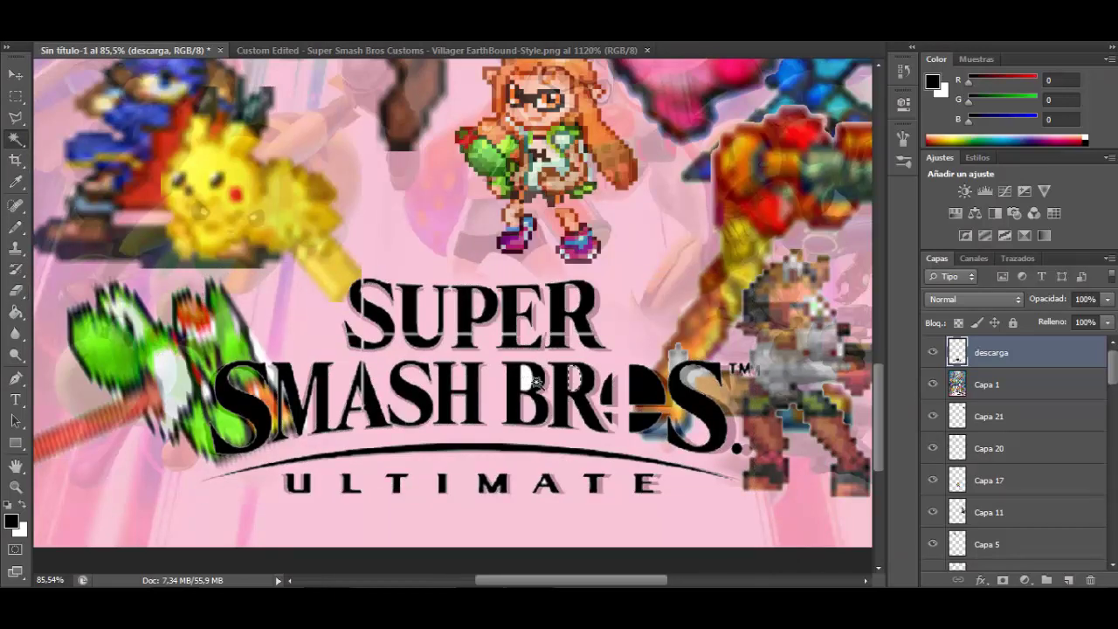
Shift and stretch the logo slightly with Free Transform to line it up with the reference poster's title.
key(v)
drag(373, 323, 388, 325)
key(ctrl+t)
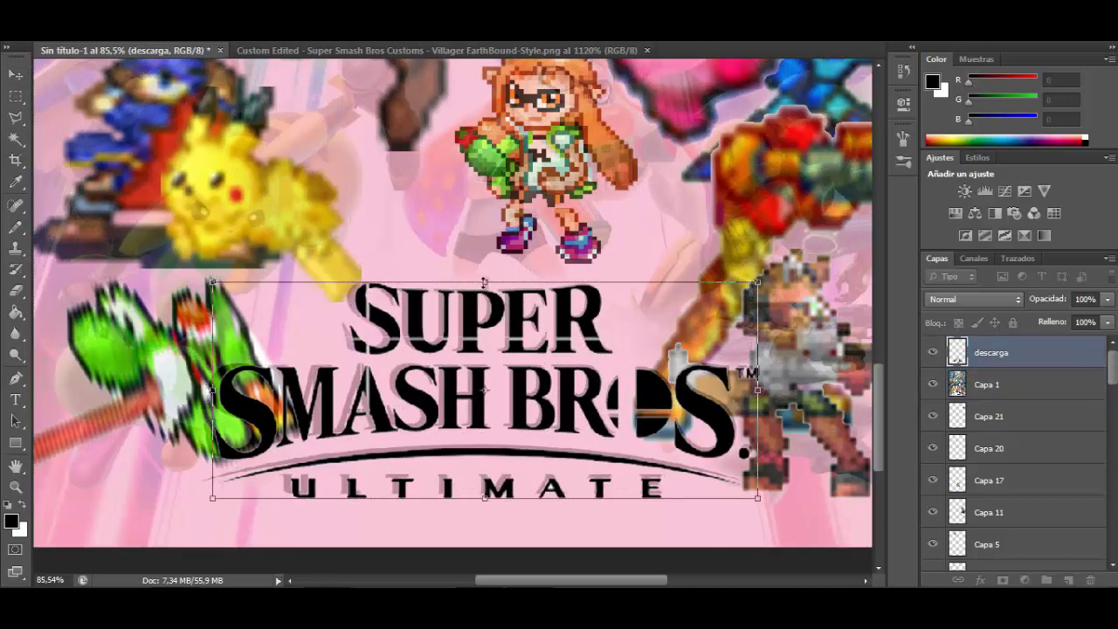
drag(206, 389, 206, 388)
drag(482, 283, 481, 276)
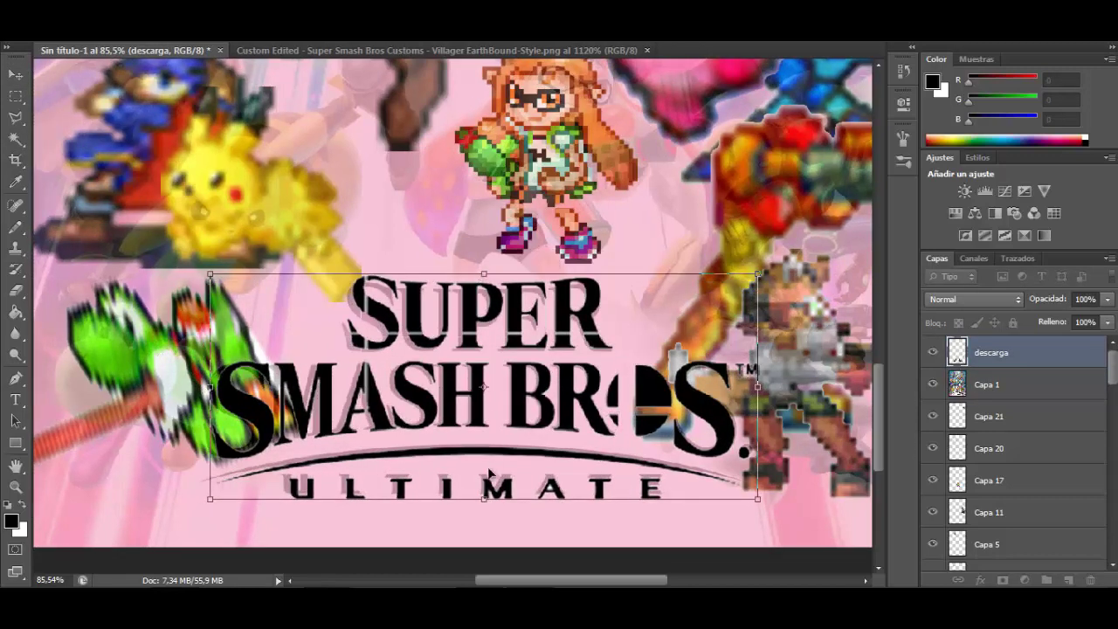
drag(486, 496, 486, 496)
drag(215, 390, 207, 390)
drag(751, 384, 758, 384)
key(Return)
Hide the reference poster layer Capa 1 and view the whole composition at 25%.
click(933, 384)
key(ctrl+minus)
key(ctrl+minus)
key(ctrl+minus)
key(ctrl+minus)
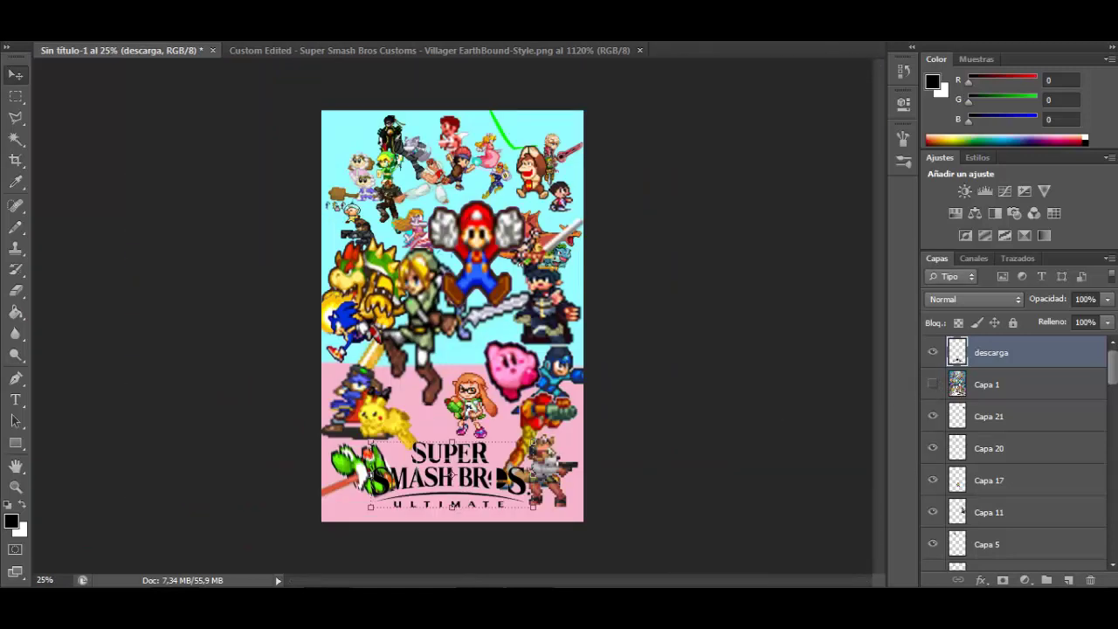